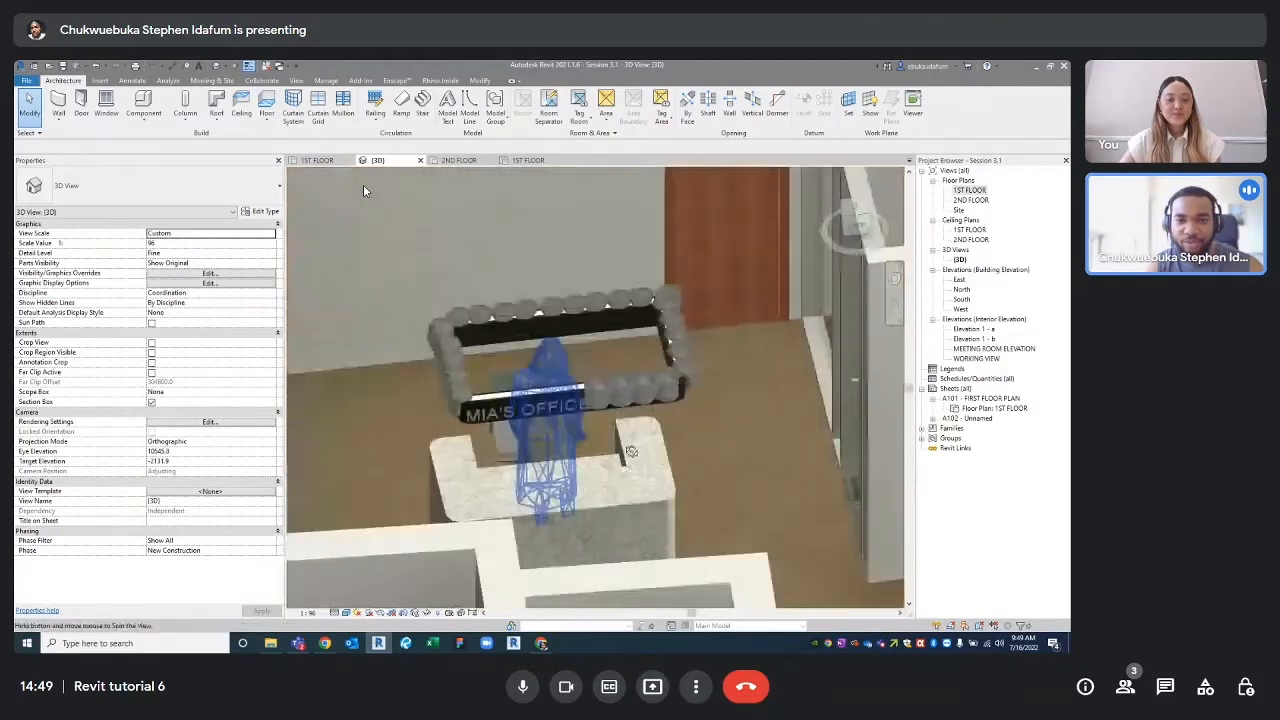
- Examine the office layout in the 3D view and in the 1ST FLOOR plan
{"action": "scroll", "coordinate": [572, 550], "scroll_direction": "down", "scroll_amount": 2}
{"action": "middle_click_drag", "start_coordinate": [572, 545], "coordinate": [616, 460]}
{"action": "scroll", "coordinate": [629, 402], "scroll_direction": "down", "scroll_amount": 4}
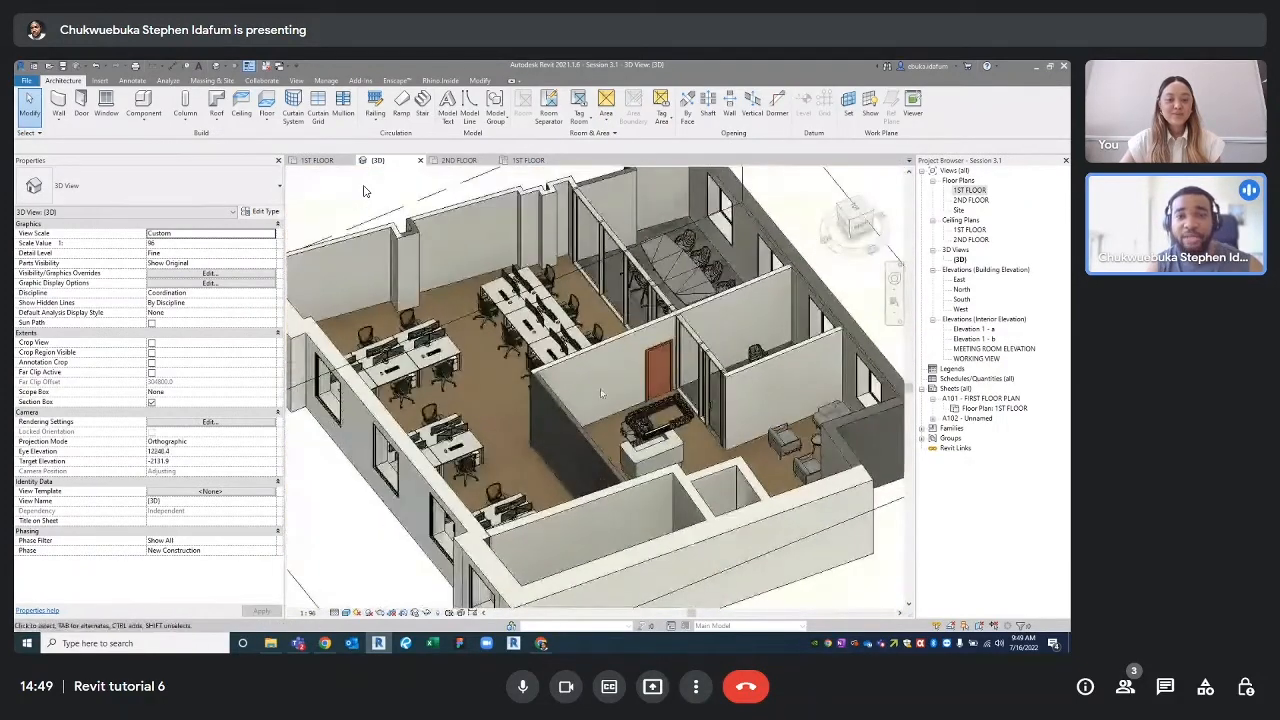
{"action": "left_click", "coordinate": [322, 160]}
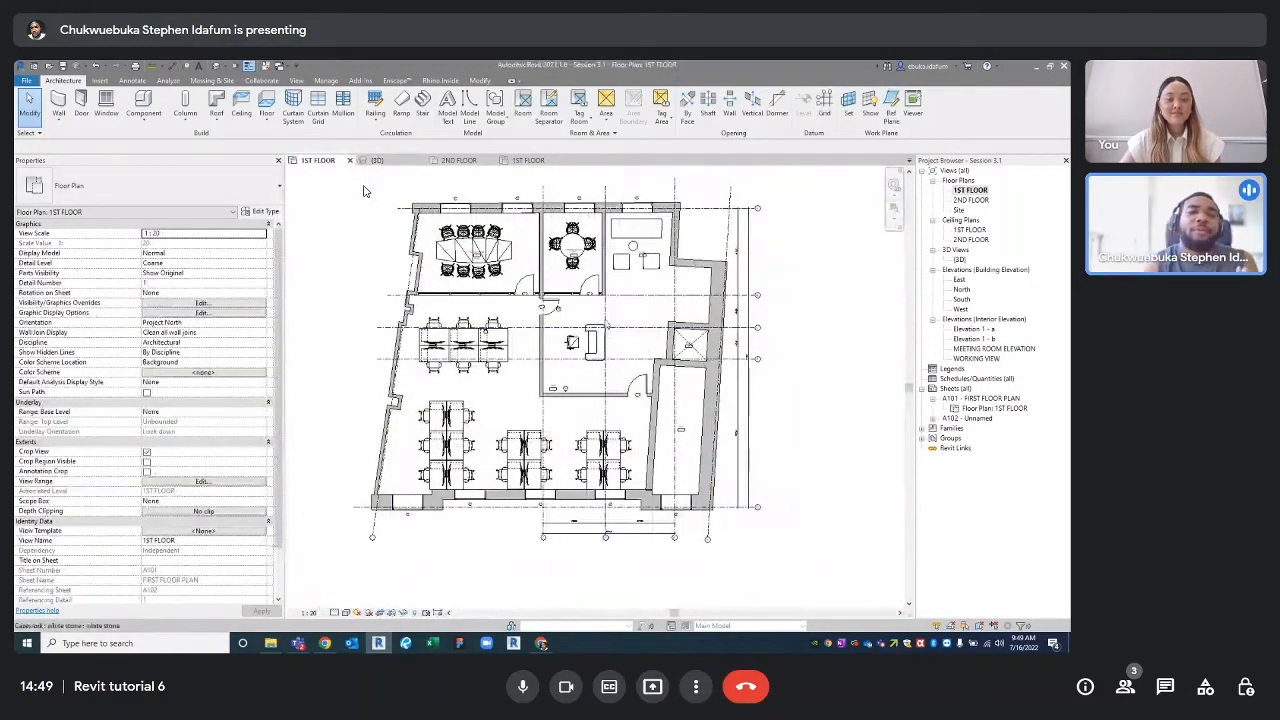
{"action": "scroll", "coordinate": [475, 291], "scroll_direction": "up", "scroll_amount": 3}
{"action": "middle_click_drag", "start_coordinate": [602, 460], "coordinate": [528, 372]}
{"action": "scroll", "coordinate": [365, 190], "scroll_direction": "down", "scroll_amount": 1}
{"action": "scroll", "coordinate": [365, 190], "scroll_direction": "down", "scroll_amount": 4}
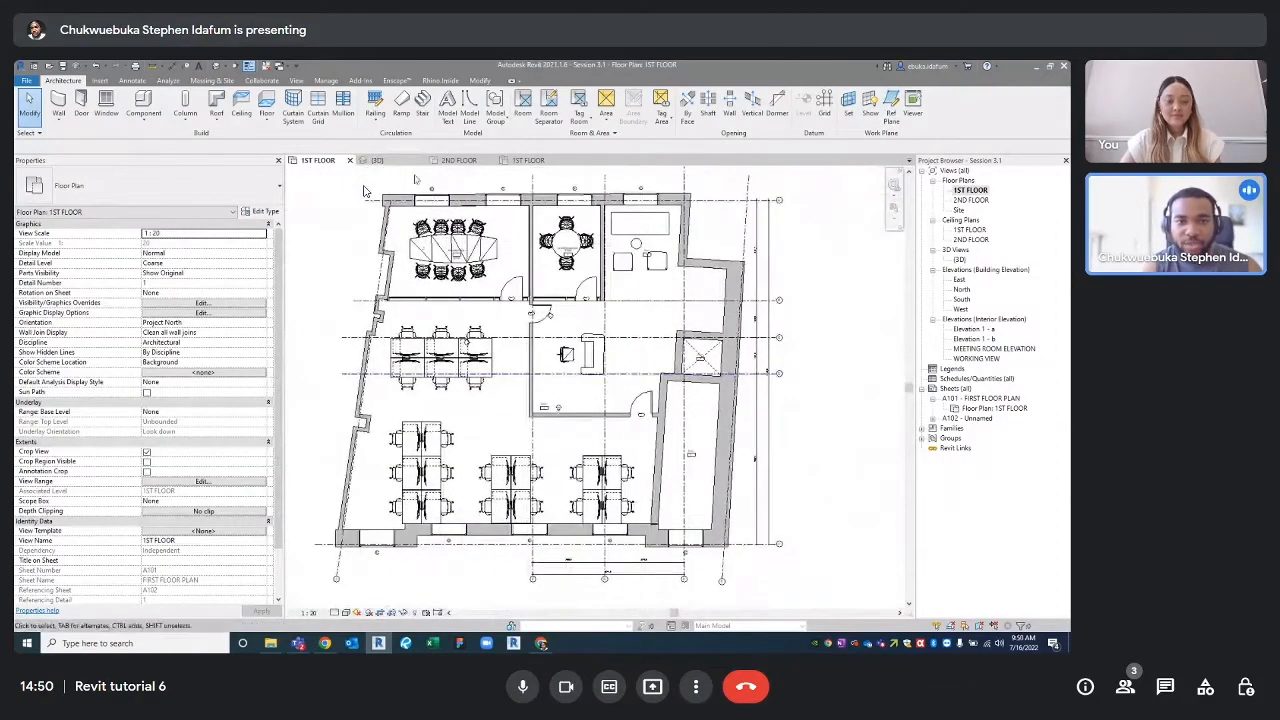
- Return to the 3D view and examine the office partitions and the wall behind the workstations from several sides
{"action": "left_click", "coordinate": [380, 160]}
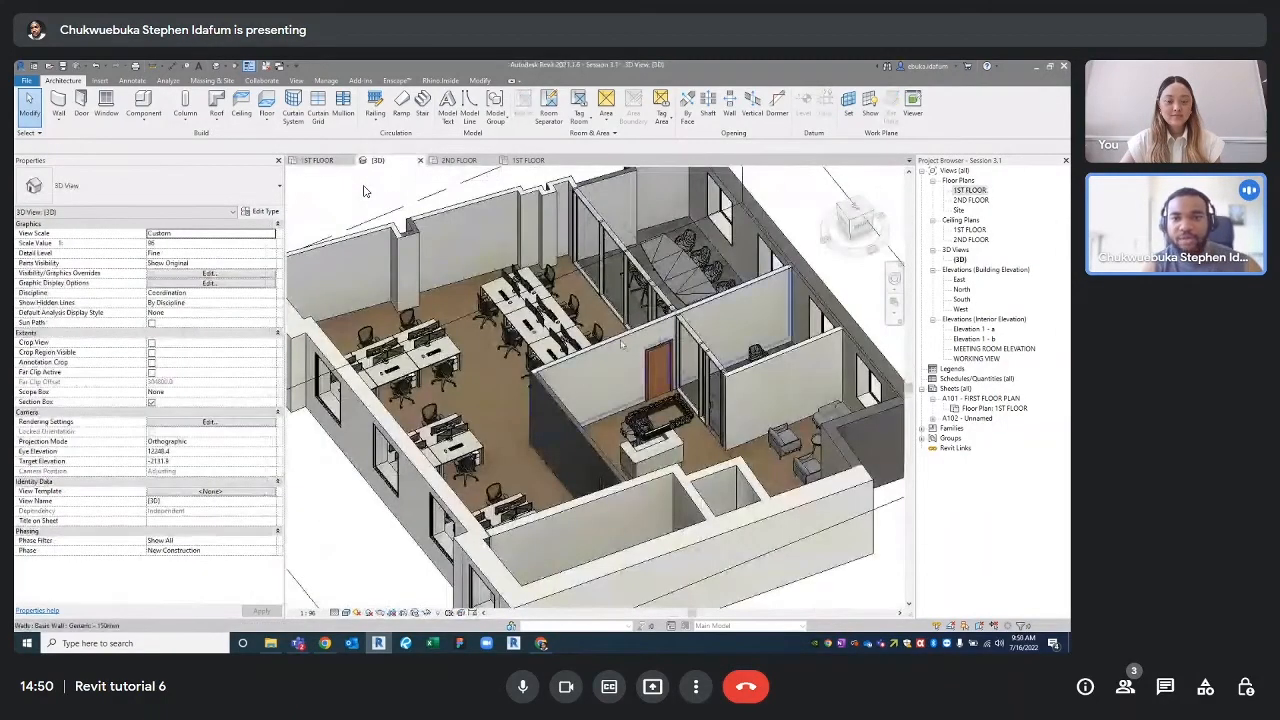
{"action": "scroll", "coordinate": [365, 190], "scroll_direction": "down", "scroll_amount": 5}
{"action": "middle_click_drag", "start_coordinate": [365, 190], "coordinate": [365, 190], "text": "shift"}
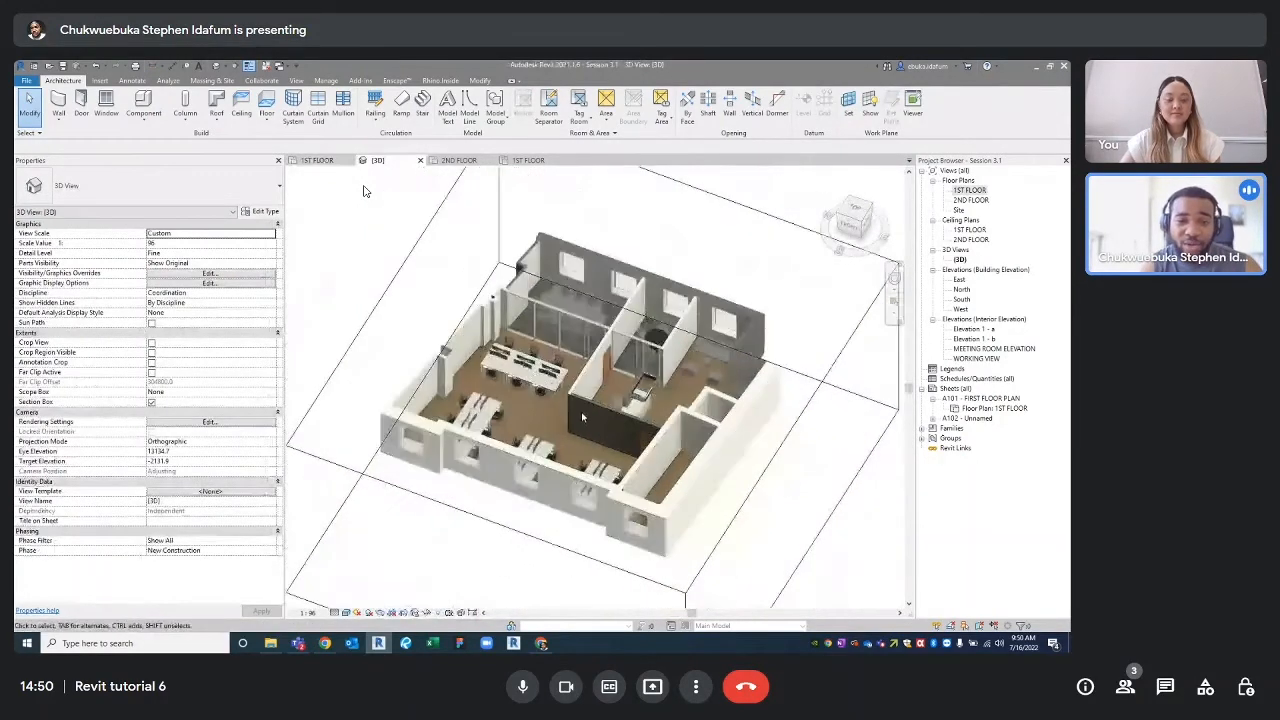
{"action": "middle_click_drag", "start_coordinate": [598, 437], "coordinate": [593, 399]}
{"action": "scroll", "coordinate": [596, 394], "scroll_direction": "up", "scroll_amount": 3}
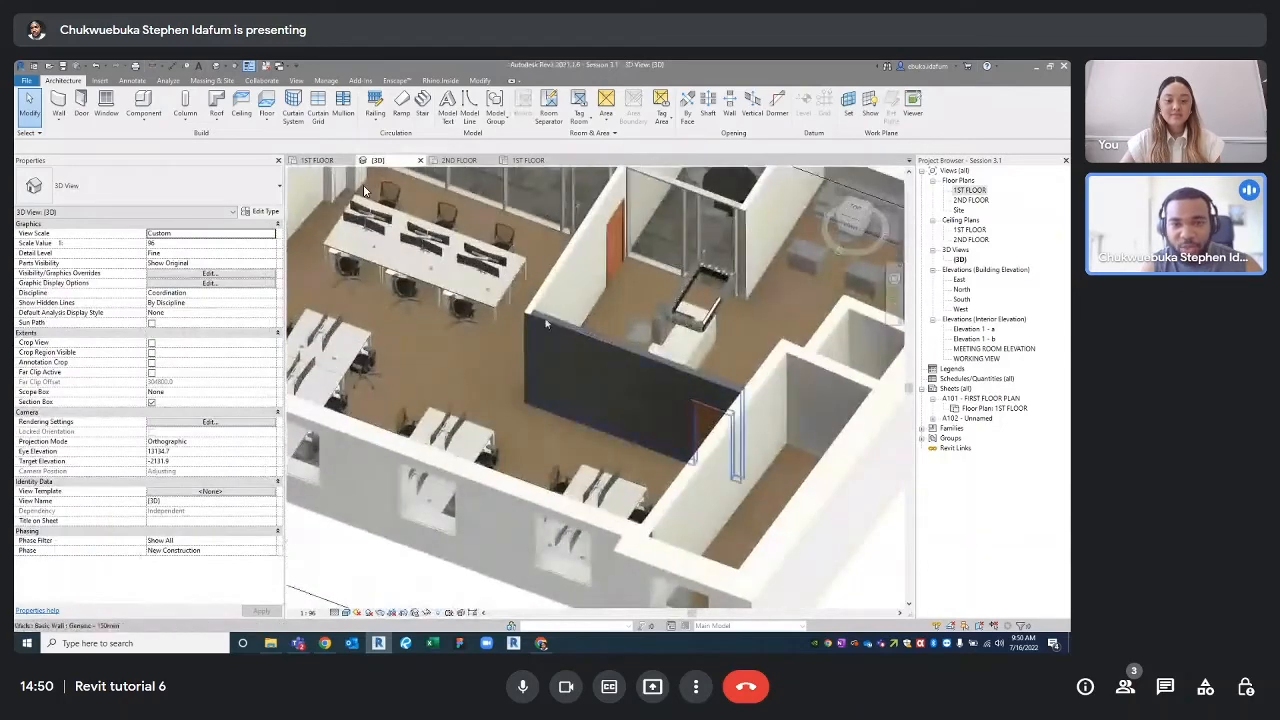
{"action": "scroll", "coordinate": [570, 375], "scroll_direction": "down", "scroll_amount": 5}
{"action": "middle_click_drag", "start_coordinate": [567, 383], "coordinate": [699, 371], "text": "shift"}
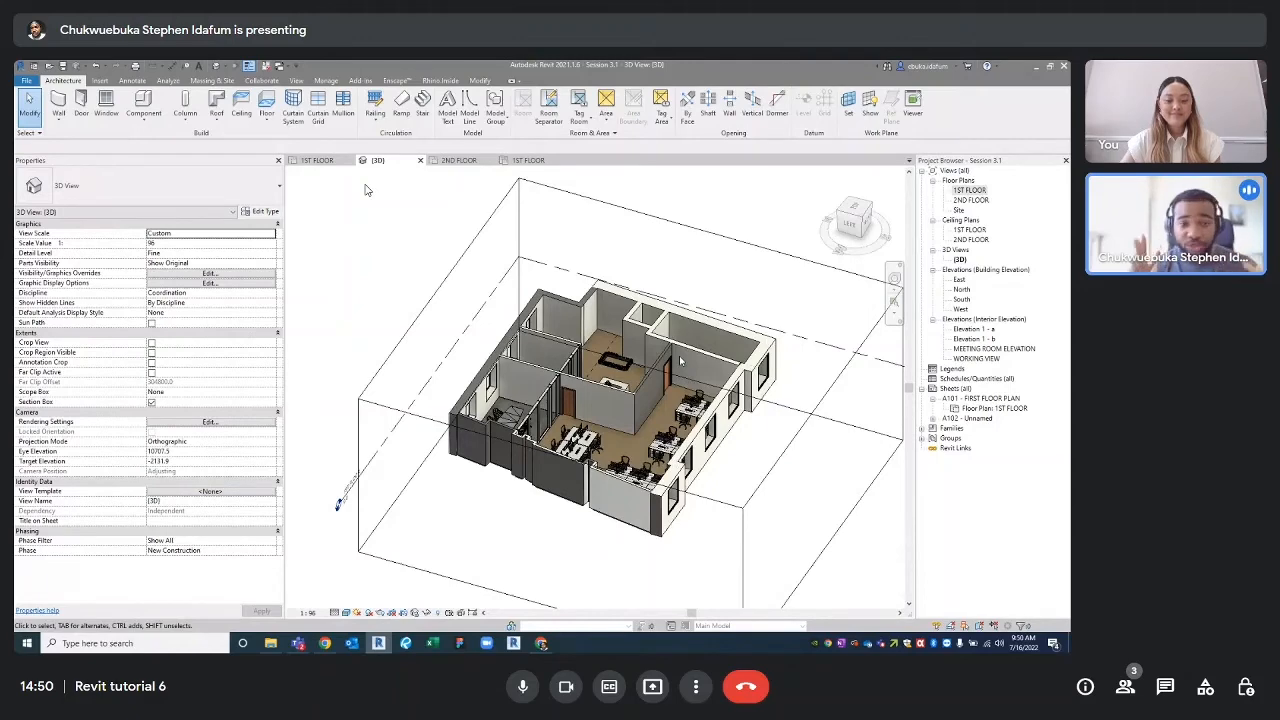
{"action": "middle_click_drag", "start_coordinate": [712, 418], "coordinate": [605, 370], "text": "shift"}
{"action": "scroll", "coordinate": [555, 390], "scroll_direction": "up", "scroll_amount": 4}
{"action": "scroll", "coordinate": [603, 375], "scroll_direction": "up", "scroll_amount": 1}
{"action": "left_click", "coordinate": [578, 376]}
{"action": "scroll", "coordinate": [578, 376], "scroll_direction": "down", "scroll_amount": 1}
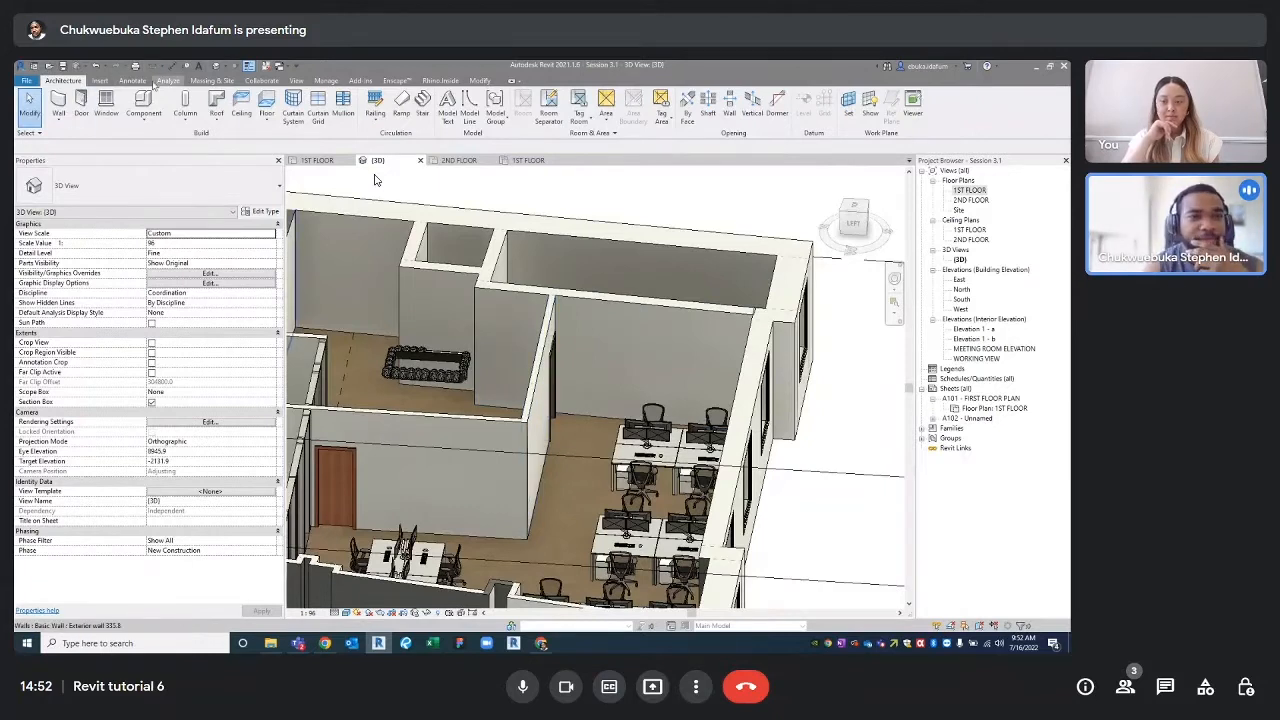
- Create a new decal type named "graphic wall 1"
{"action": "left_click", "coordinate": [100, 80]}
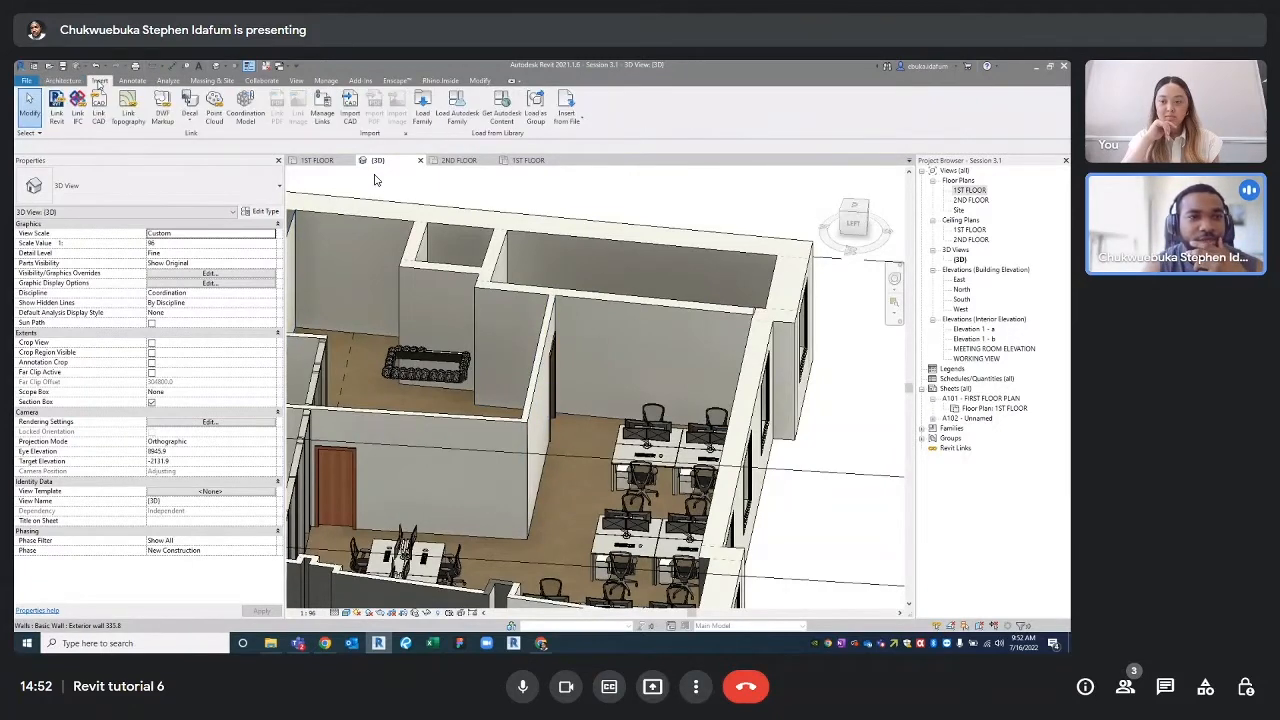
{"action": "left_click", "coordinate": [190, 118]}
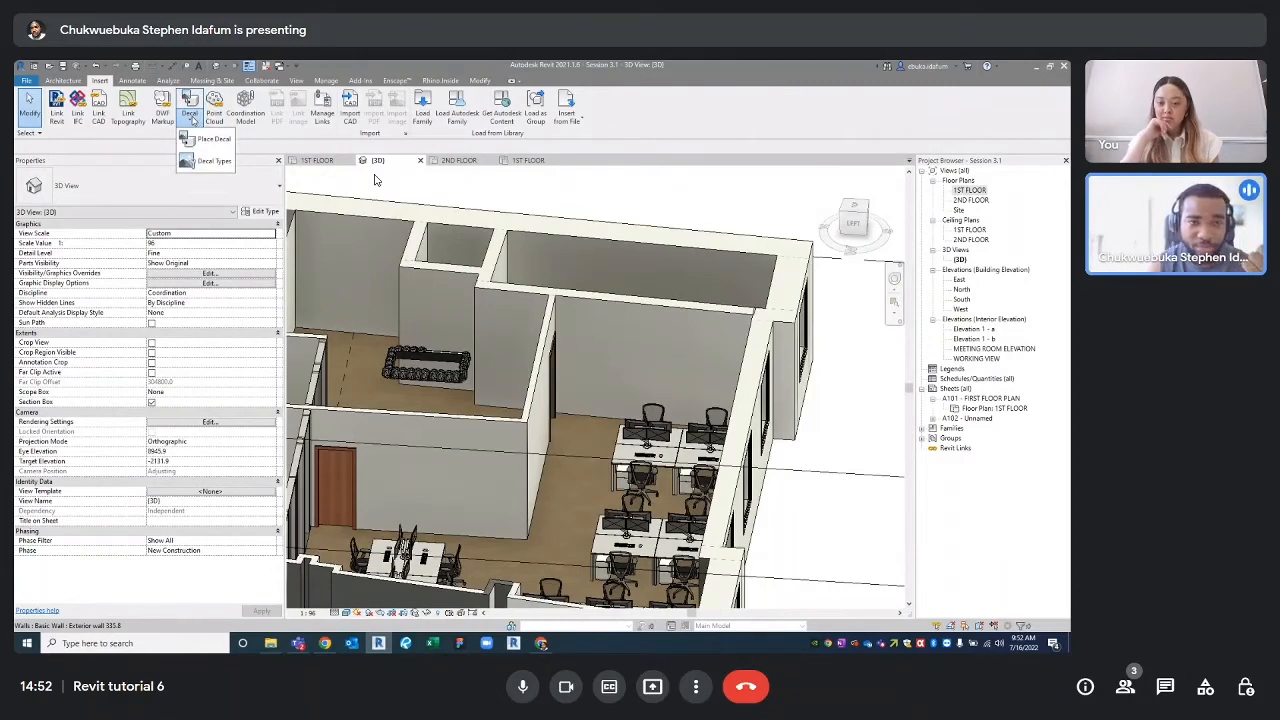
{"action": "left_click", "coordinate": [210, 161]}
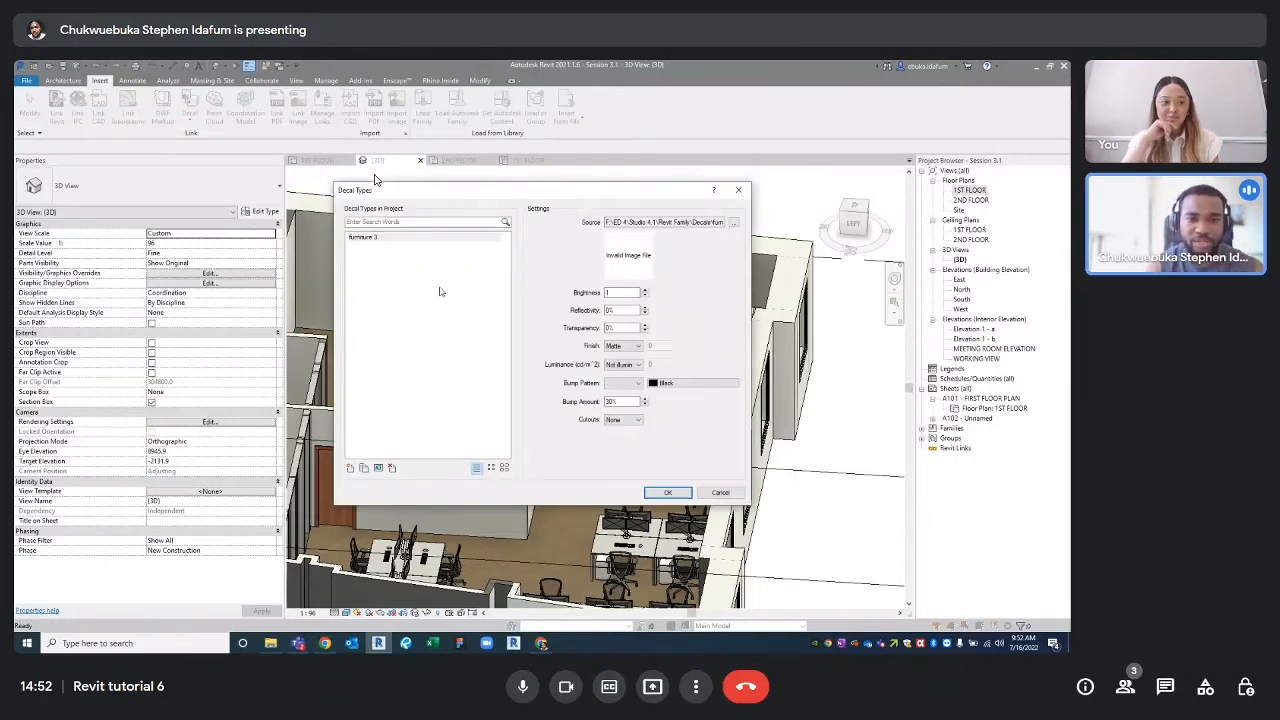
{"action": "left_click", "coordinate": [350, 468]}
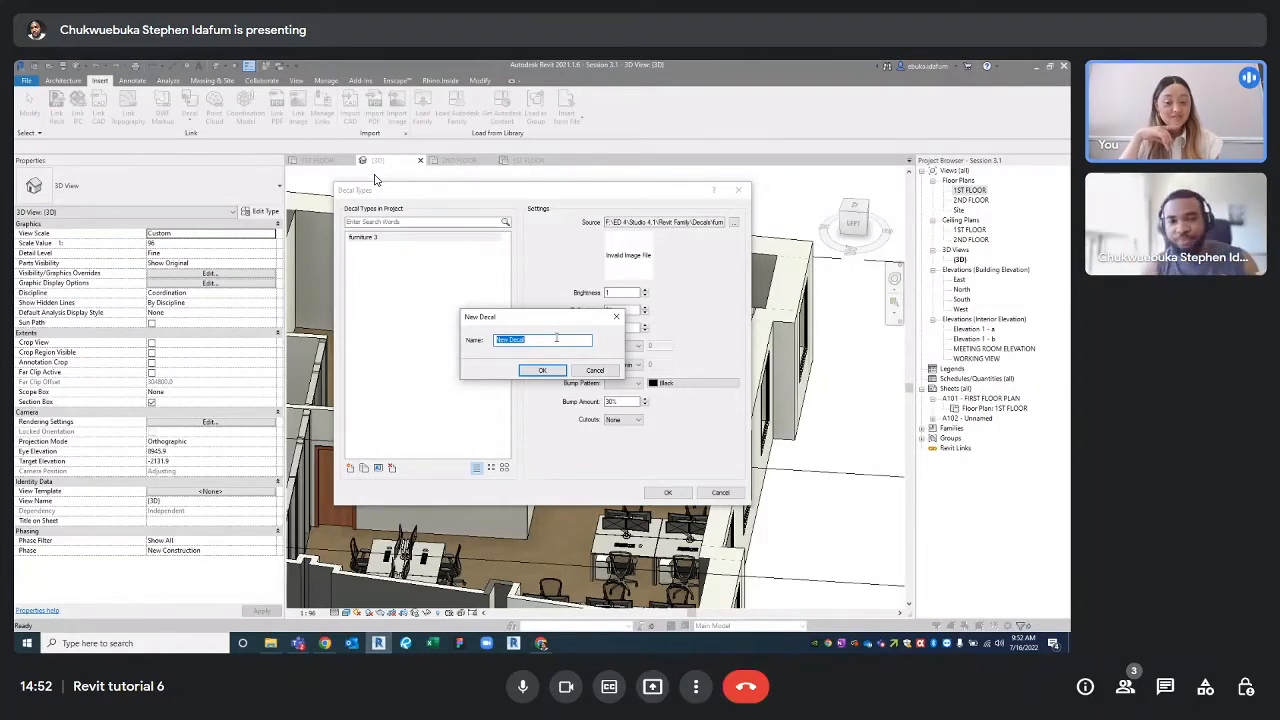
{"action": "type", "text": "s"}
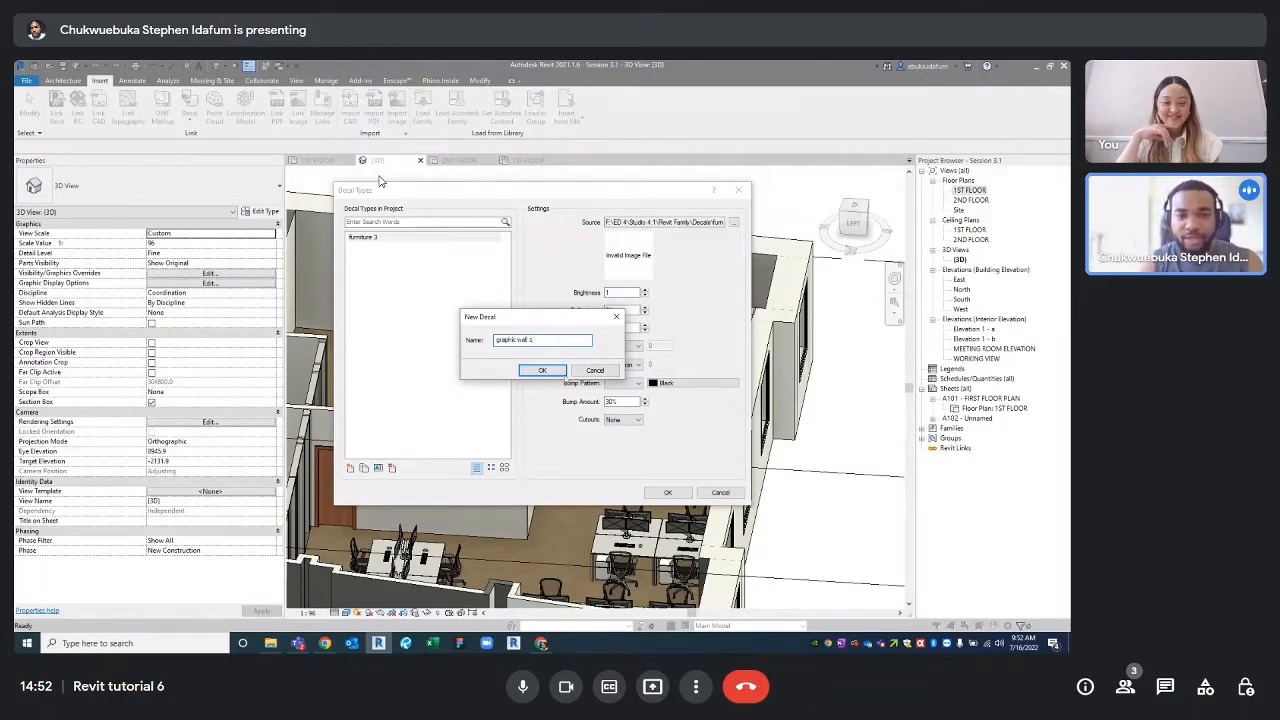
{"action": "key", "text": "Return"}
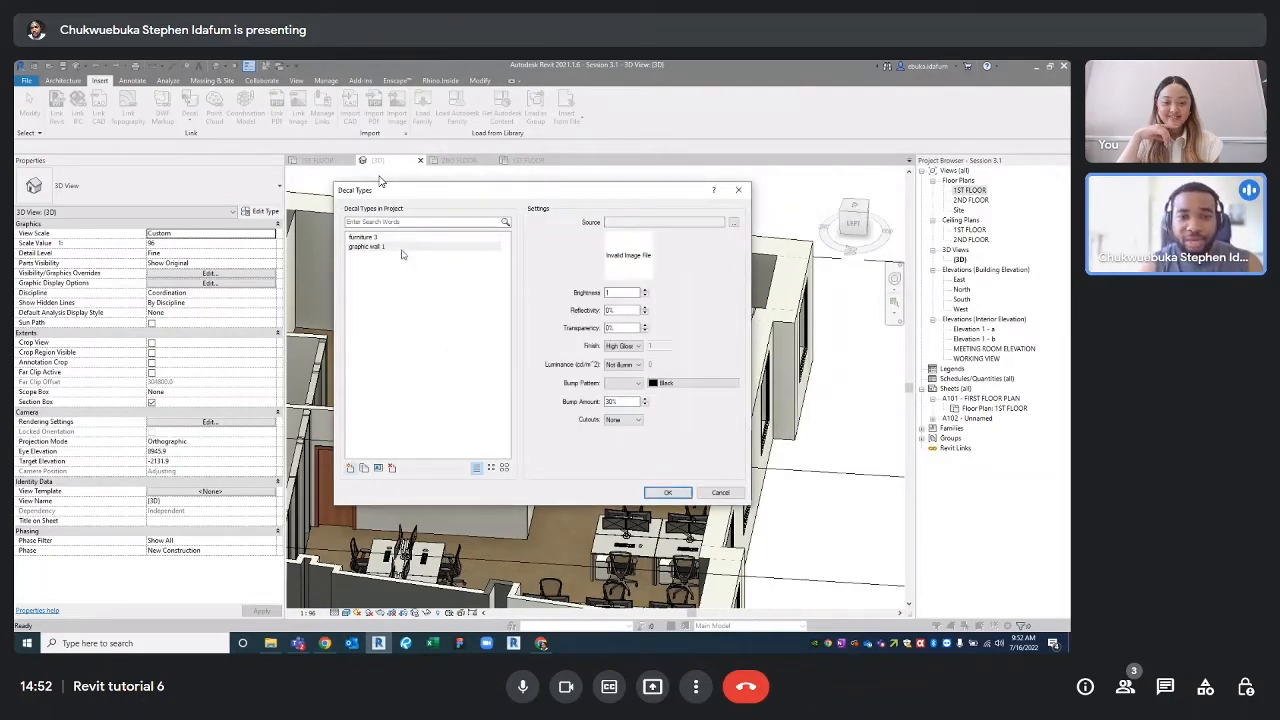
- Assign the Desktop image cool gardens 3.jpg as the source of the graphic wall 1 decal and accept the decal types
{"action": "left_click", "coordinate": [733, 222]}
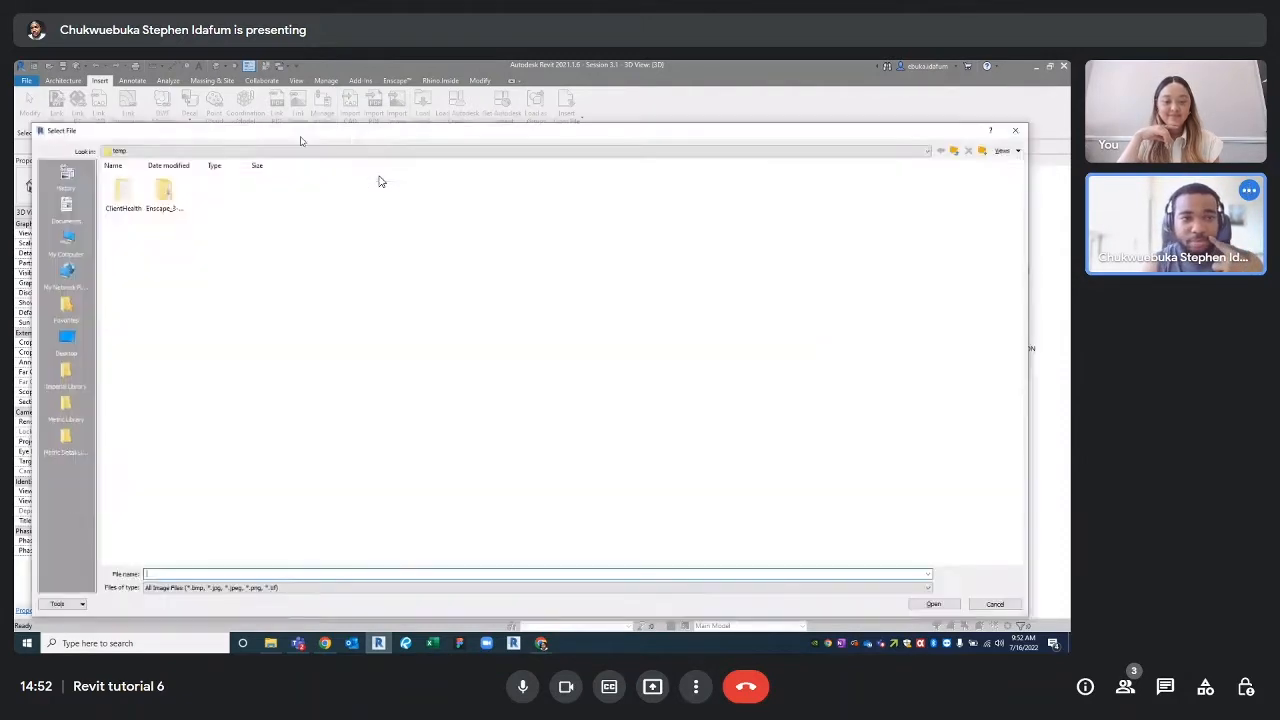
{"action": "left_click", "coordinate": [178, 336]}
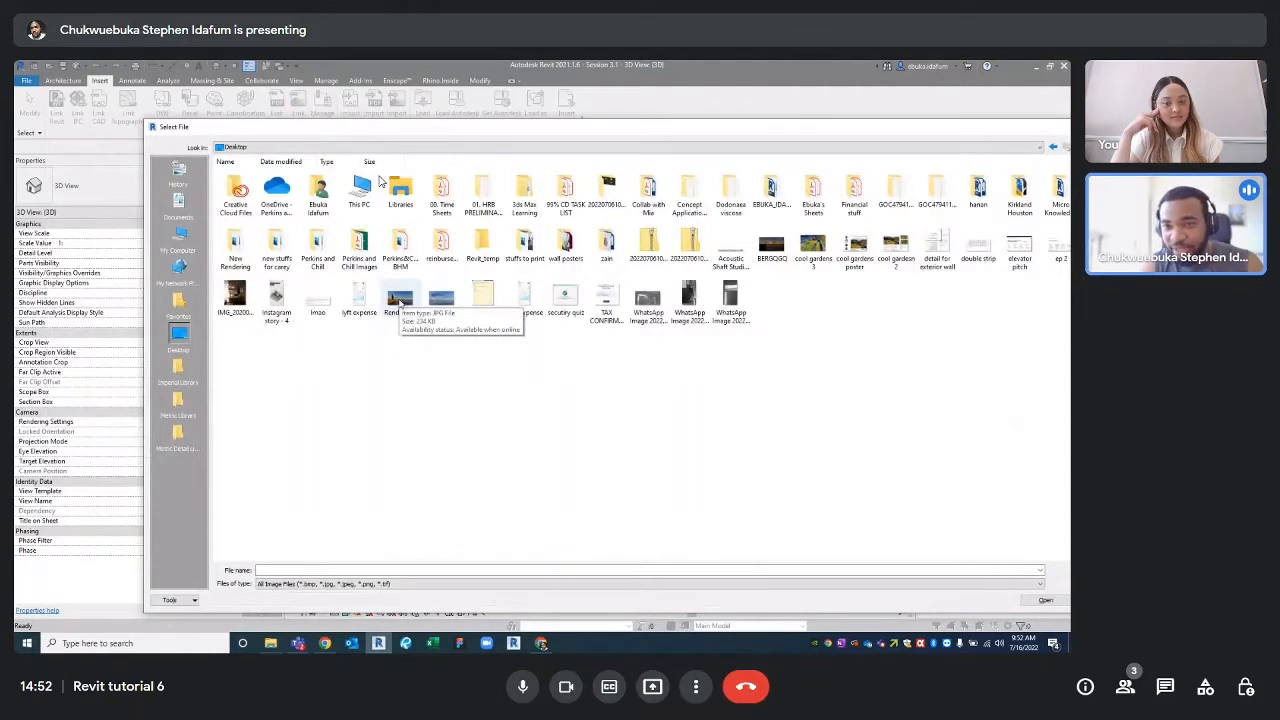
{"action": "left_click", "coordinate": [814, 248]}
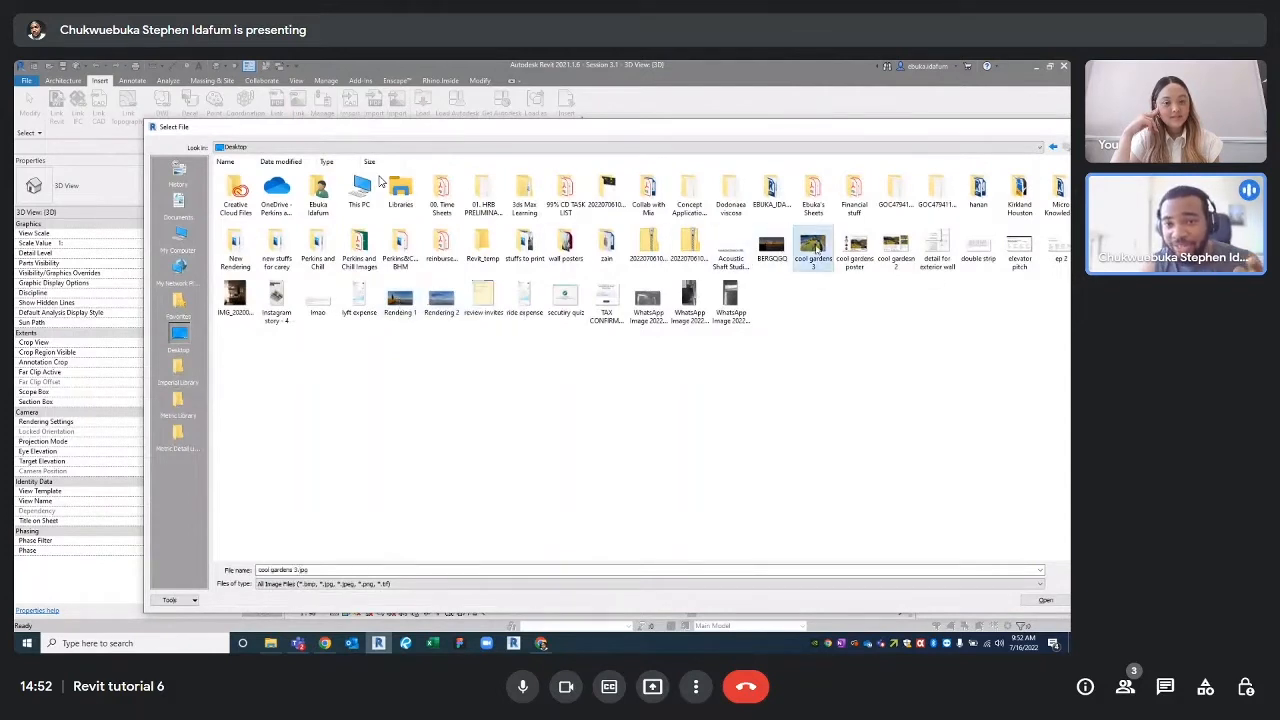
{"action": "left_click_drag", "start_coordinate": [866, 130], "coordinate": [700, 134]}
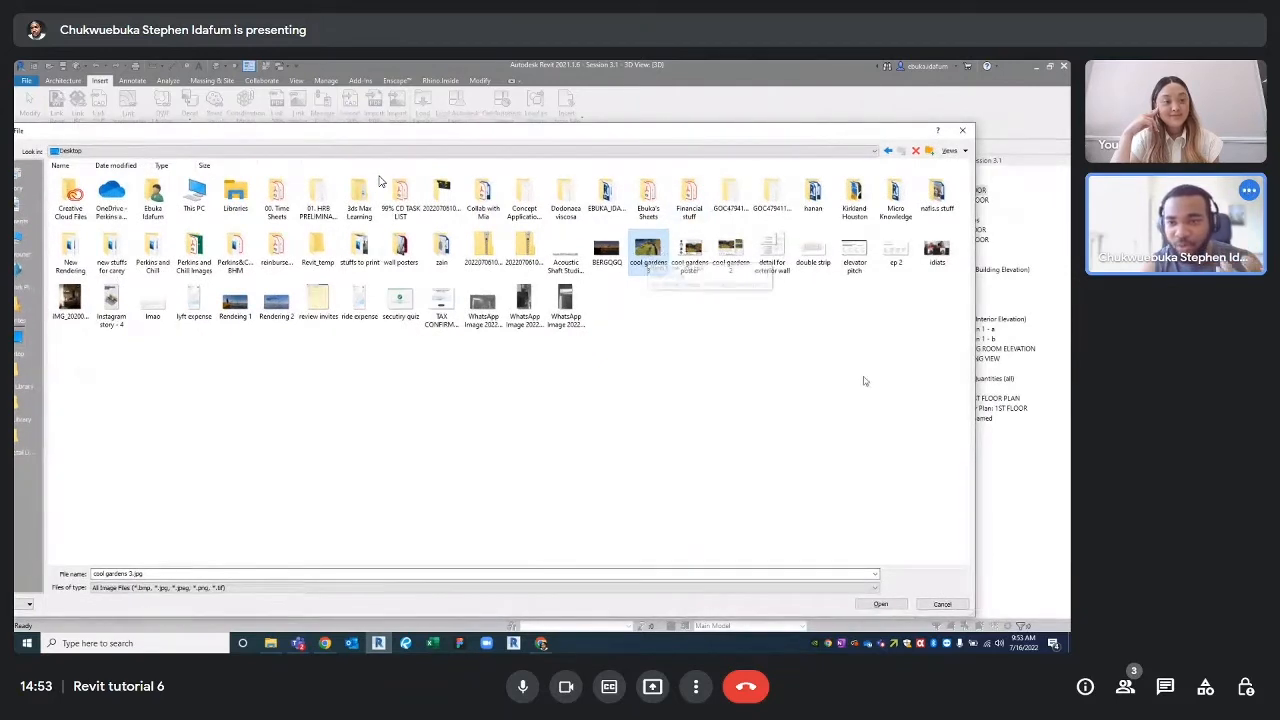
{"action": "left_click", "coordinate": [881, 604]}
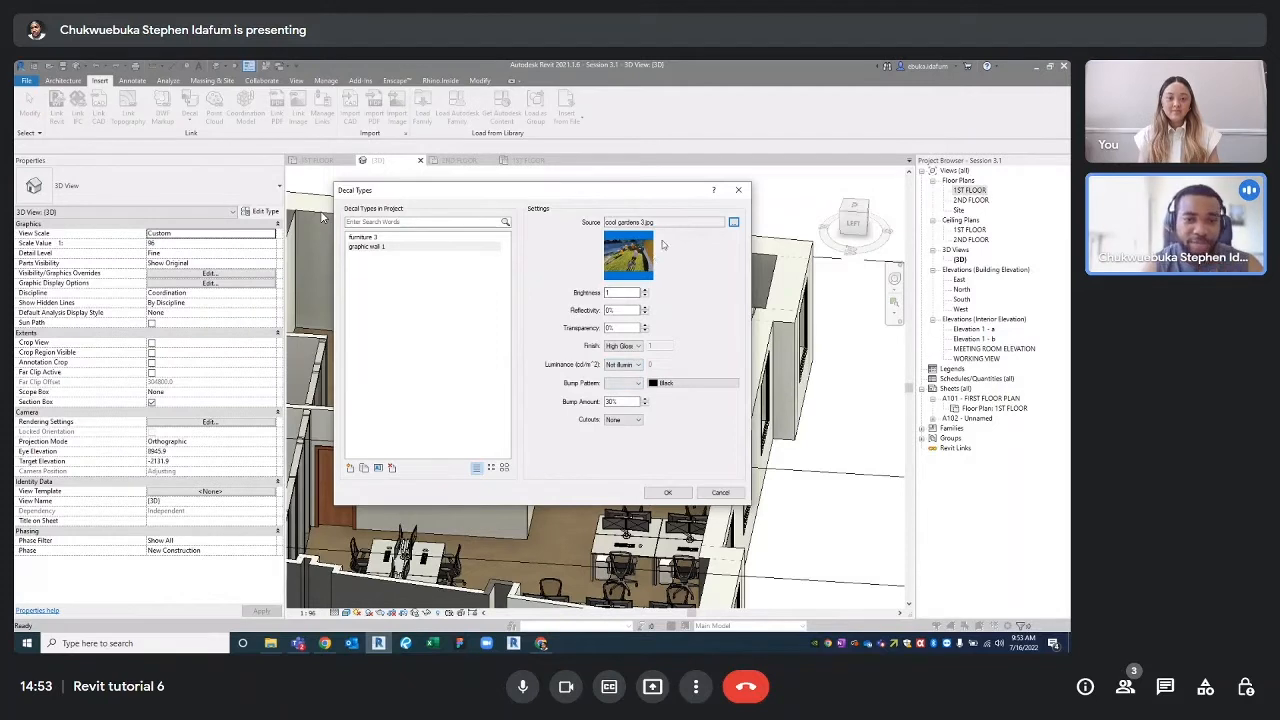
{"action": "left_click", "coordinate": [668, 492]}
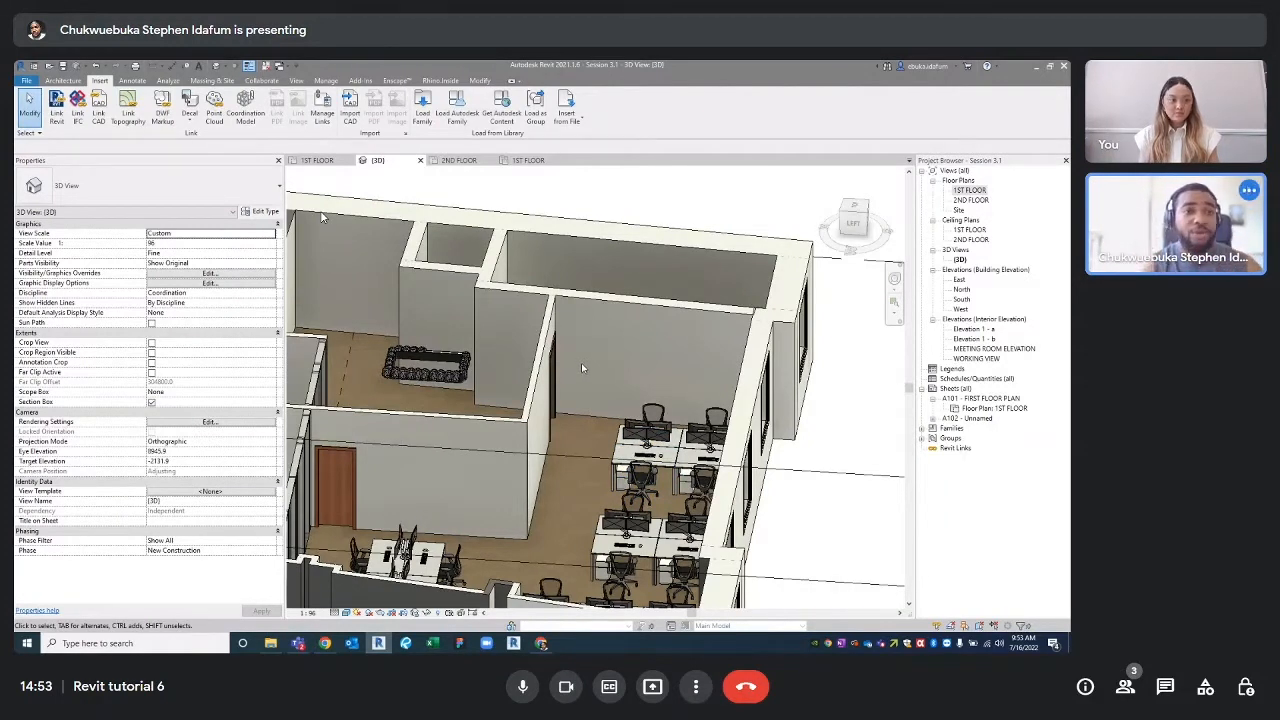
{"action": "left_click", "coordinate": [190, 106]}
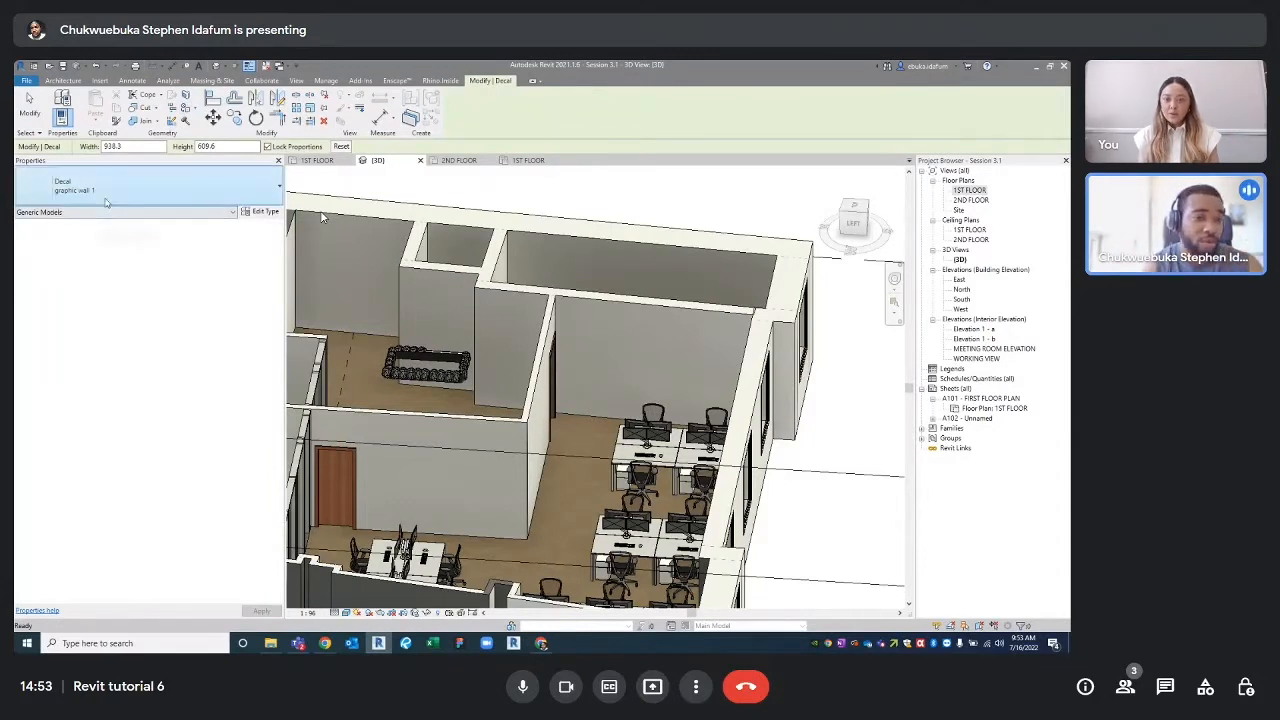
{"action": "left_click", "coordinate": [110, 197]}
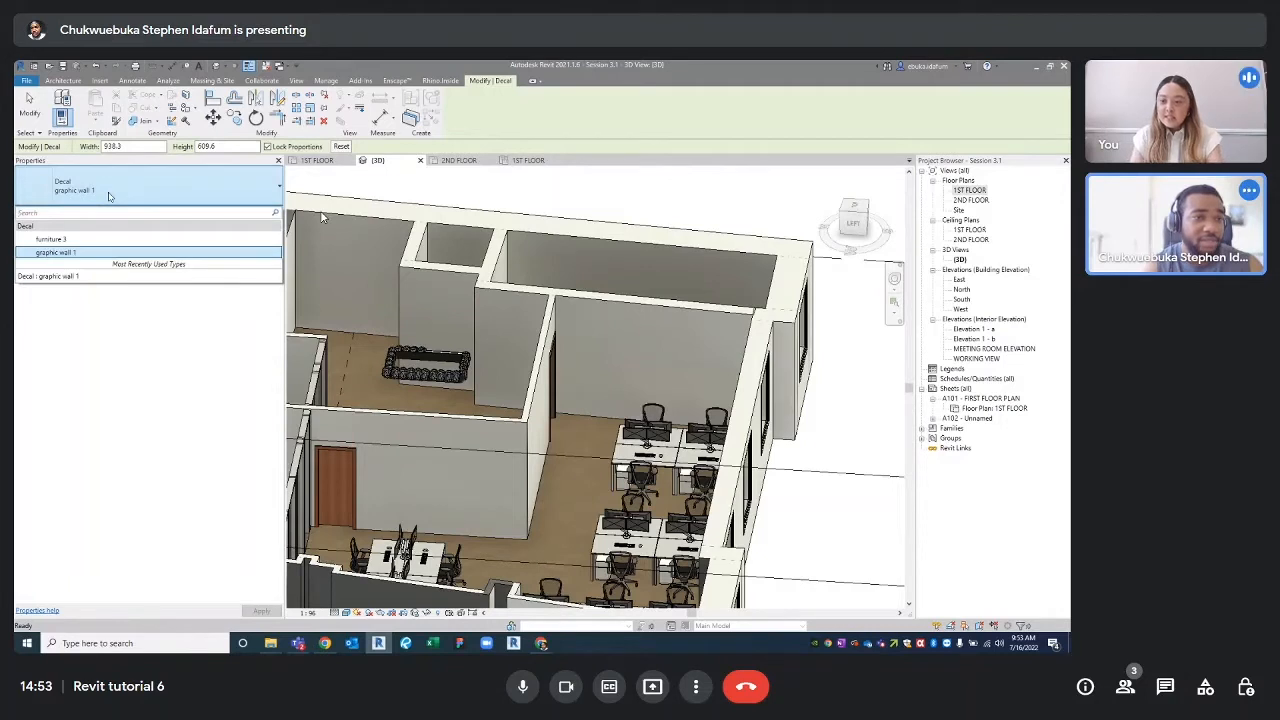
{"action": "key", "text": "Escape"}
{"action": "key", "text": "Escape"}
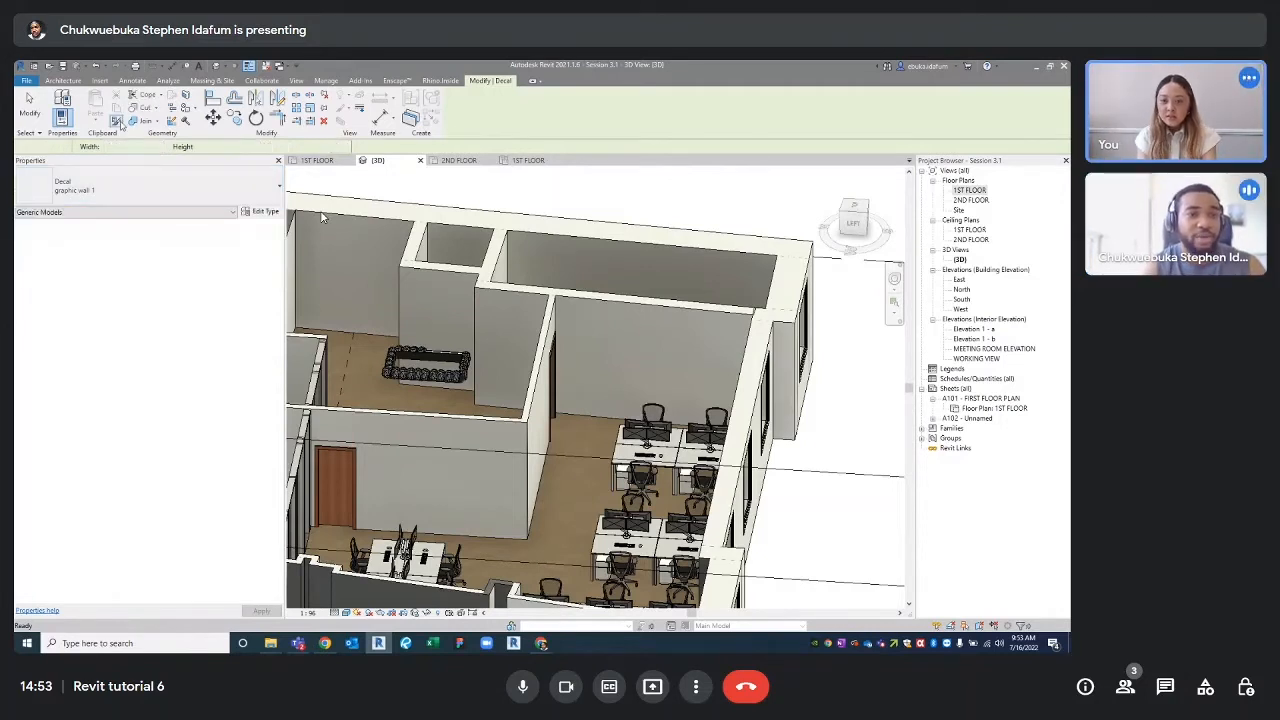
- Place the graphic wall 1 decal on the wall behind the workstations and end the placement
{"action": "left_click", "coordinate": [101, 80]}
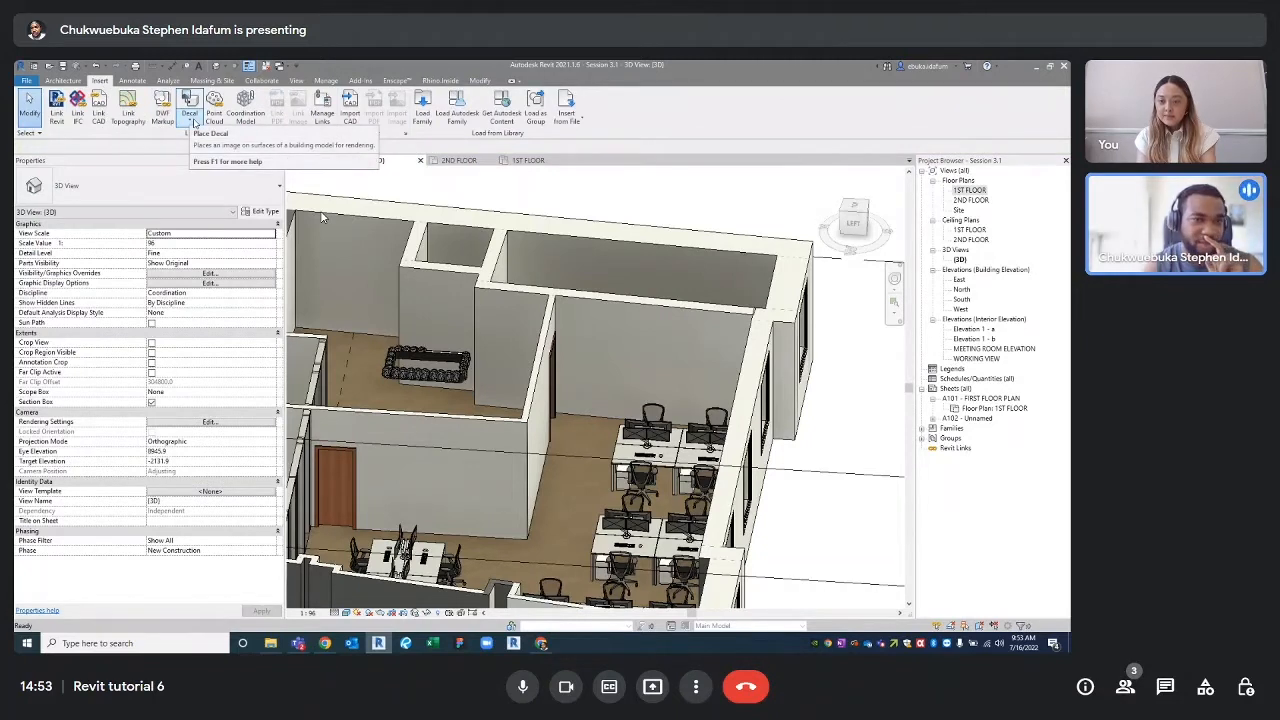
{"action": "left_click", "coordinate": [194, 122]}
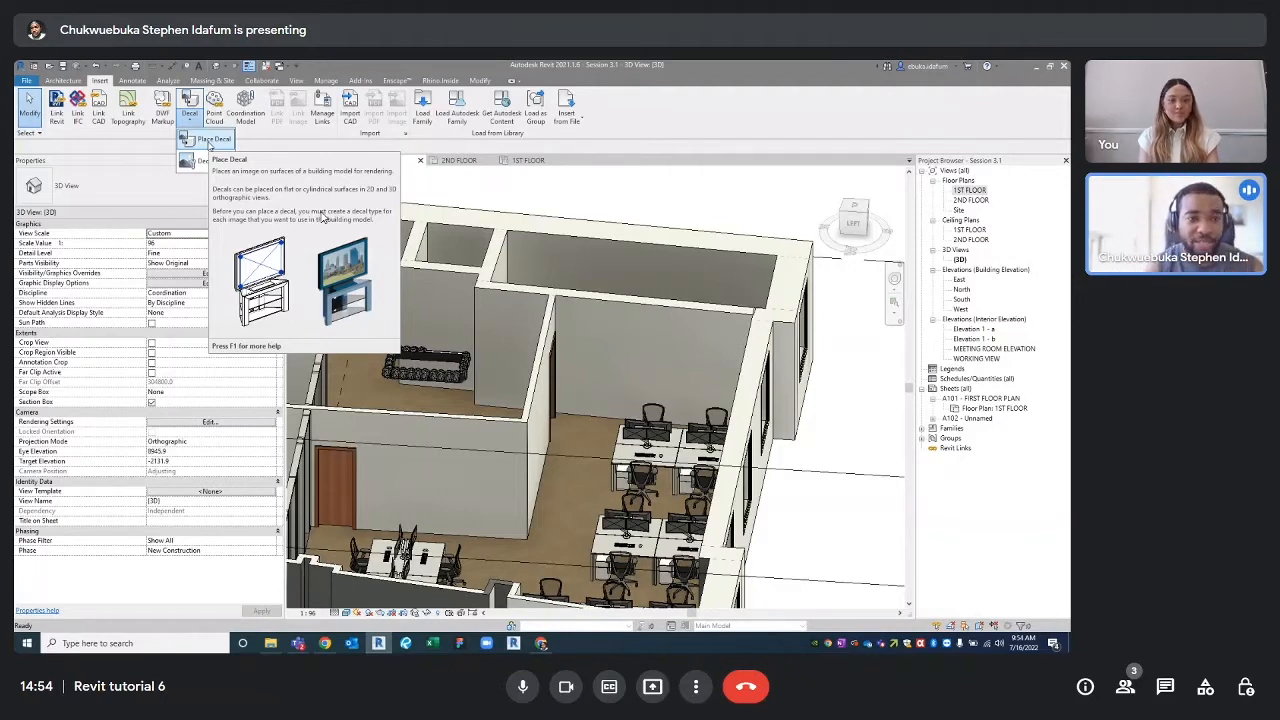
{"action": "left_click", "coordinate": [211, 139]}
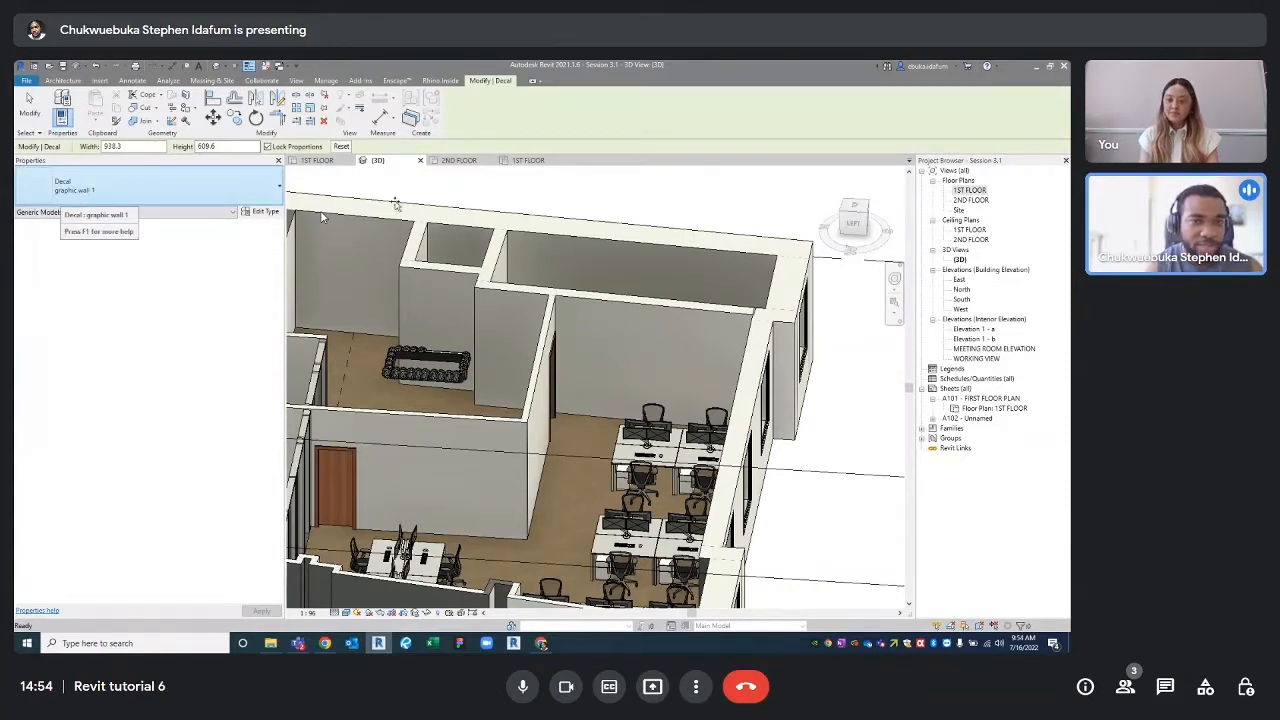
{"action": "scroll", "coordinate": [640, 334], "scroll_direction": "down", "scroll_amount": 4}
{"action": "scroll", "coordinate": [648, 336], "scroll_direction": "up", "scroll_amount": 3}
{"action": "scroll", "coordinate": [652, 330], "scroll_direction": "up", "scroll_amount": 2}
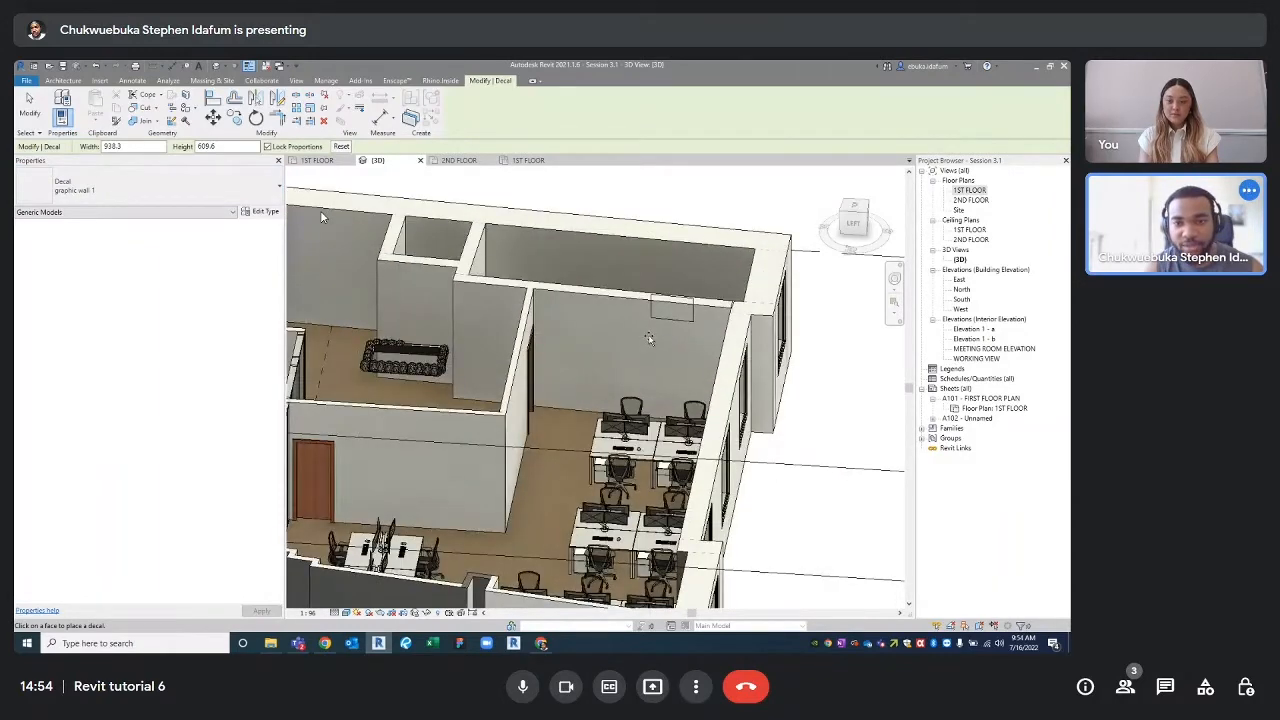
{"action": "left_click", "coordinate": [648, 338]}
{"action": "key", "text": "Escape"}
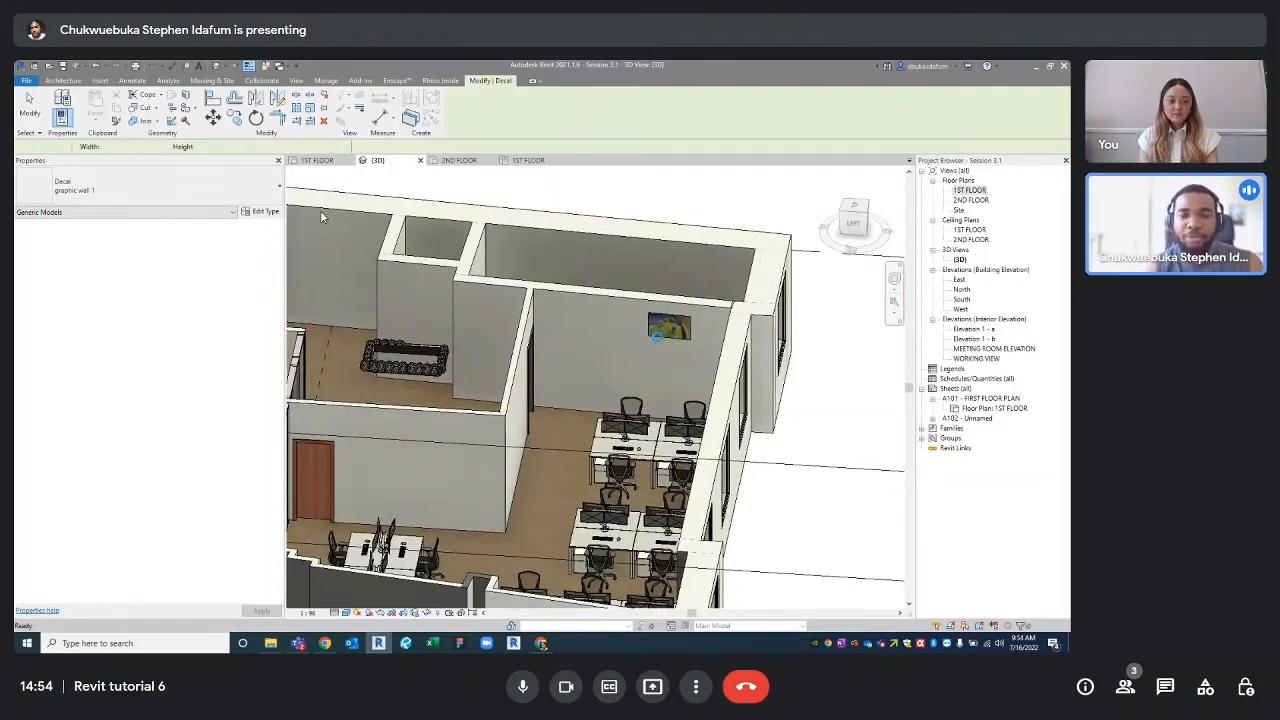
- Enlarge the placed decal down and across the wall toward the door, to about 3187 by 2070 mm
{"action": "left_click", "coordinate": [655, 336]}
{"action": "scroll", "coordinate": [655, 336], "scroll_direction": "up", "scroll_amount": 3}
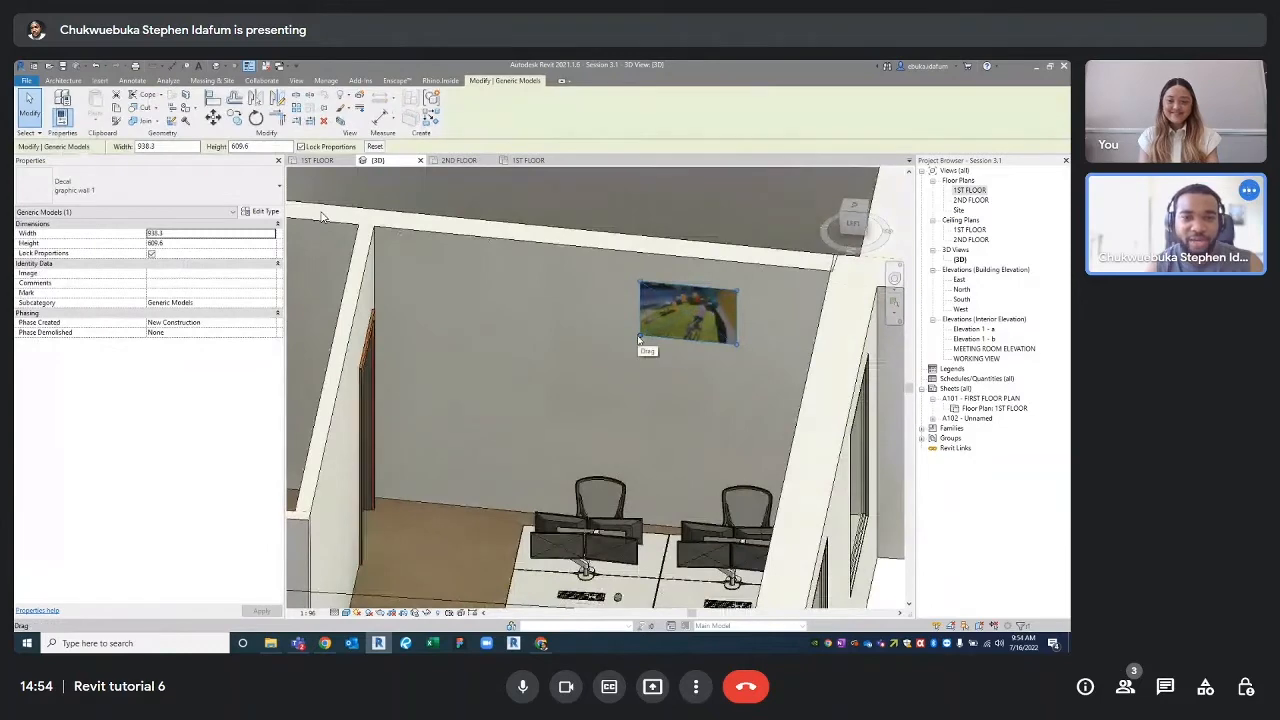
{"action": "left_click_drag", "start_coordinate": [641, 338], "coordinate": [415, 453]}
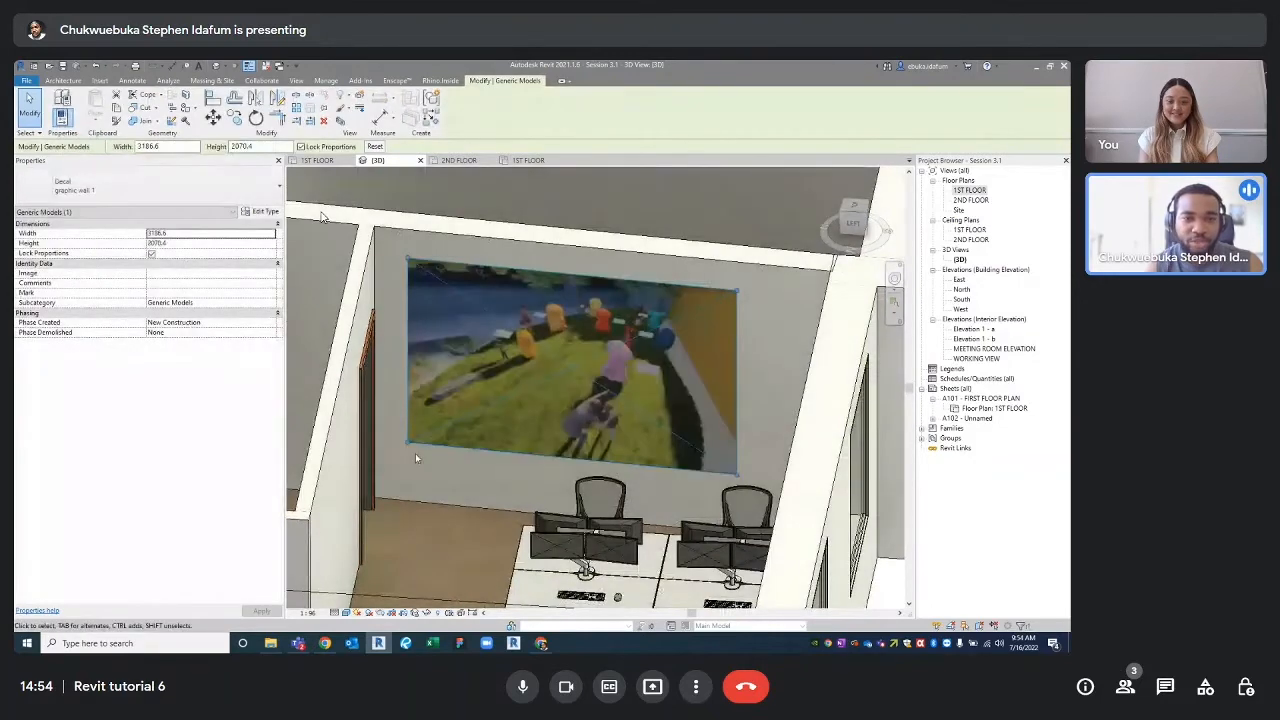
- Stretch the decal's opposite corners out to the wall edges, to about 4446 by 2889 mm
{"action": "scroll", "coordinate": [590, 399], "scroll_direction": "down", "scroll_amount": 2}
{"action": "mouse_move", "coordinate": [590, 399]}
{"action": "middle_mouse_down", "text": "shift"}
{"action": "mouse_move", "coordinate": [668, 400]}
{"action": "mouse_move", "coordinate": [598, 404]}
{"action": "middle_mouse_up", "text": "shift"}
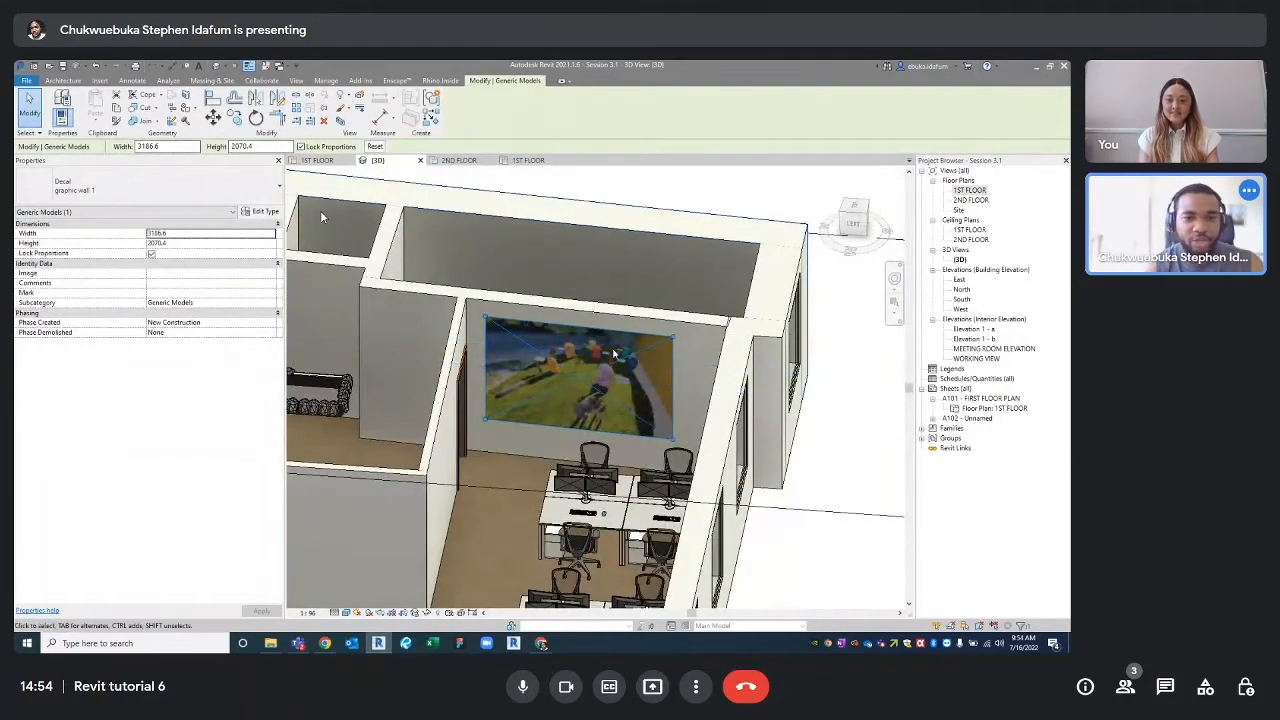
{"action": "middle_click_drag", "start_coordinate": [608, 443], "coordinate": [678, 466], "text": "shift"}
{"action": "scroll", "coordinate": [679, 429], "scroll_direction": "up", "scroll_amount": 3}
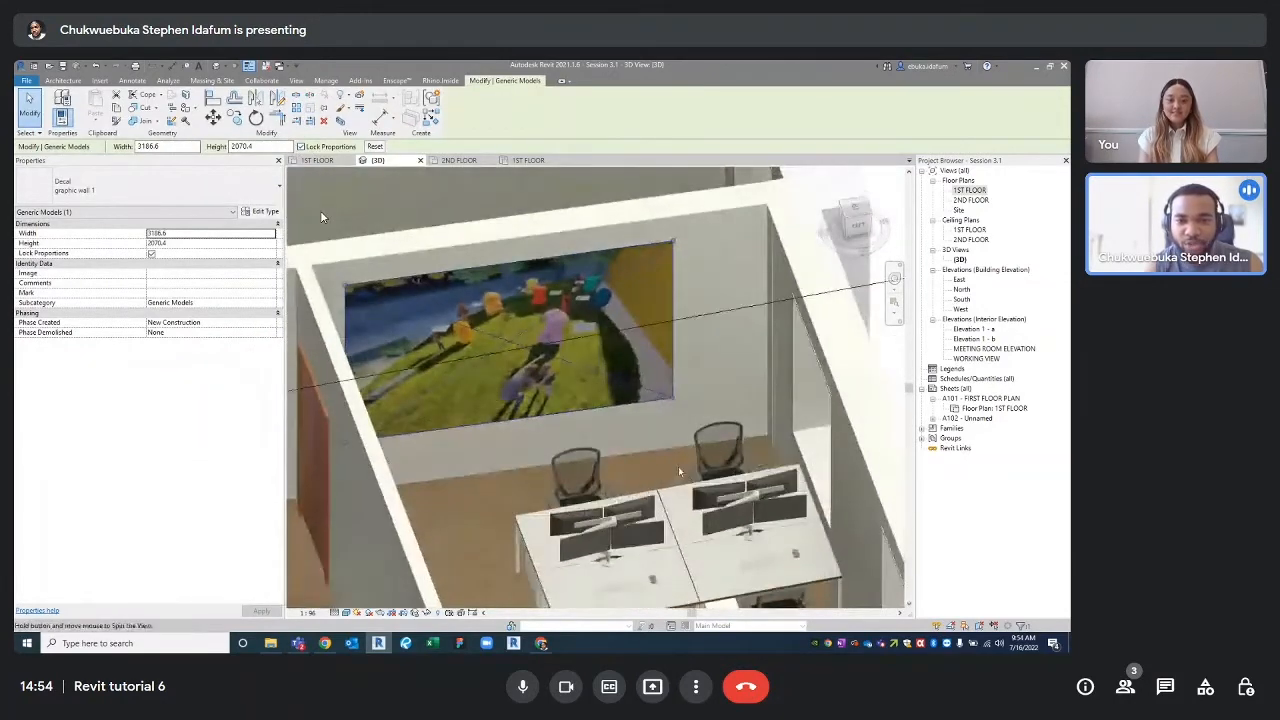
{"action": "left_click_drag", "start_coordinate": [675, 400], "coordinate": [761, 440]}
{"action": "middle_click_drag", "start_coordinate": [702, 408], "coordinate": [530, 306], "text": "shift"}
{"action": "left_click_drag", "start_coordinate": [506, 268], "coordinate": [478, 248]}
- Inspect how the enlarged decal fits the wall's edges and the floor line, up close and from a distance
{"action": "scroll", "coordinate": [500, 330], "scroll_direction": "down", "scroll_amount": 6}
{"action": "scroll", "coordinate": [637, 341], "scroll_direction": "up", "scroll_amount": 7}
{"action": "scroll", "coordinate": [669, 229], "scroll_direction": "down", "scroll_amount": 4}
{"action": "middle_click_drag", "start_coordinate": [644, 372], "coordinate": [475, 443], "text": "shift"}
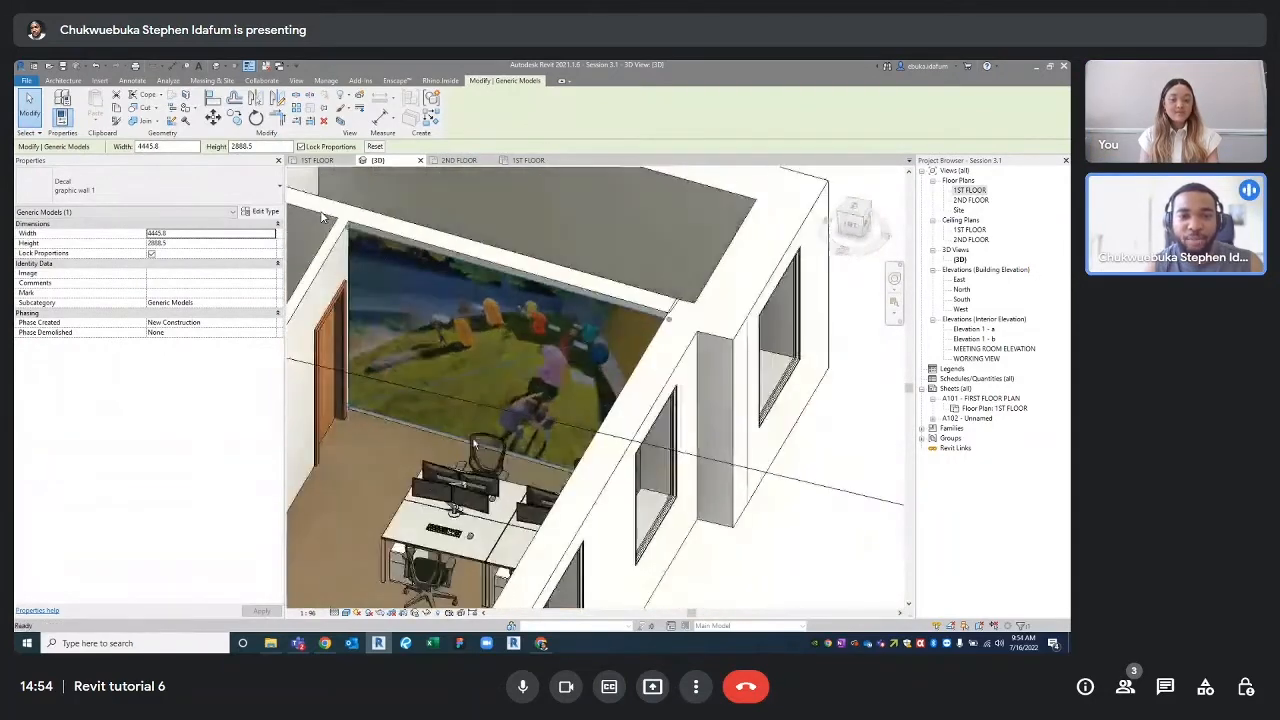
{"action": "scroll", "coordinate": [345, 395], "scroll_direction": "up", "scroll_amount": 6}
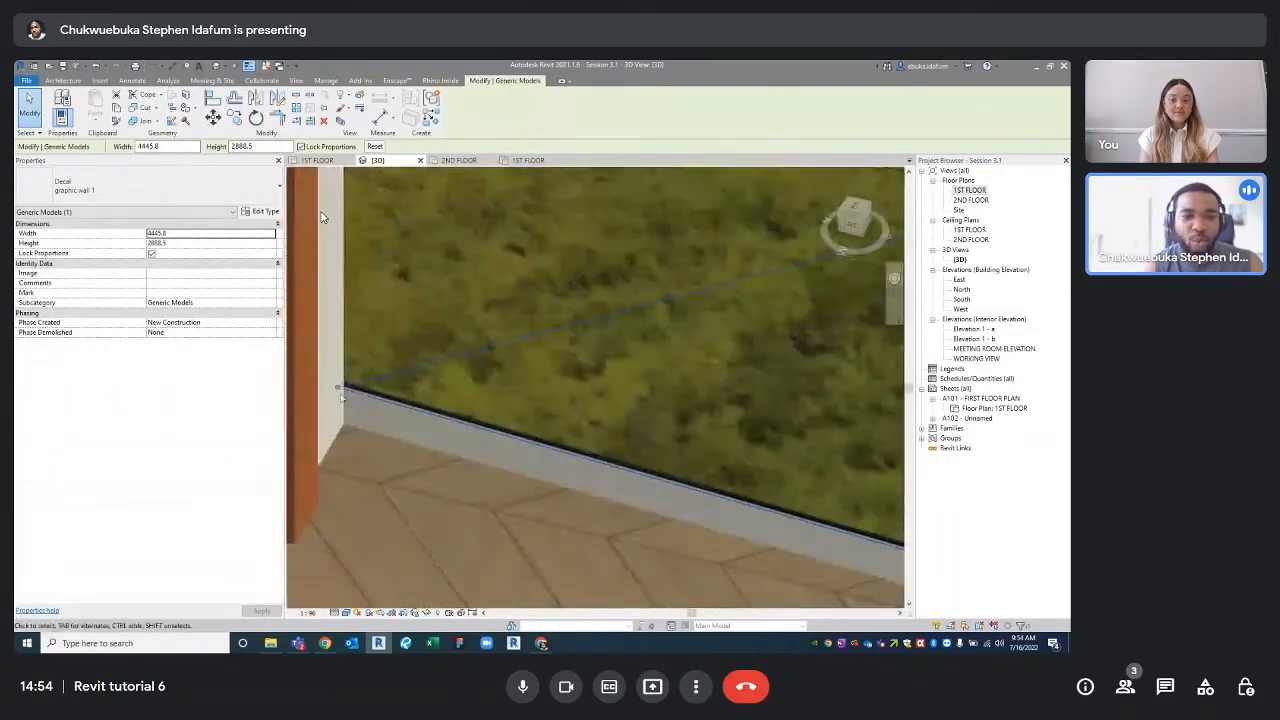
{"action": "scroll", "coordinate": [428, 424], "scroll_direction": "down", "scroll_amount": 6}
{"action": "scroll", "coordinate": [395, 410], "scroll_direction": "down", "scroll_amount": 8}
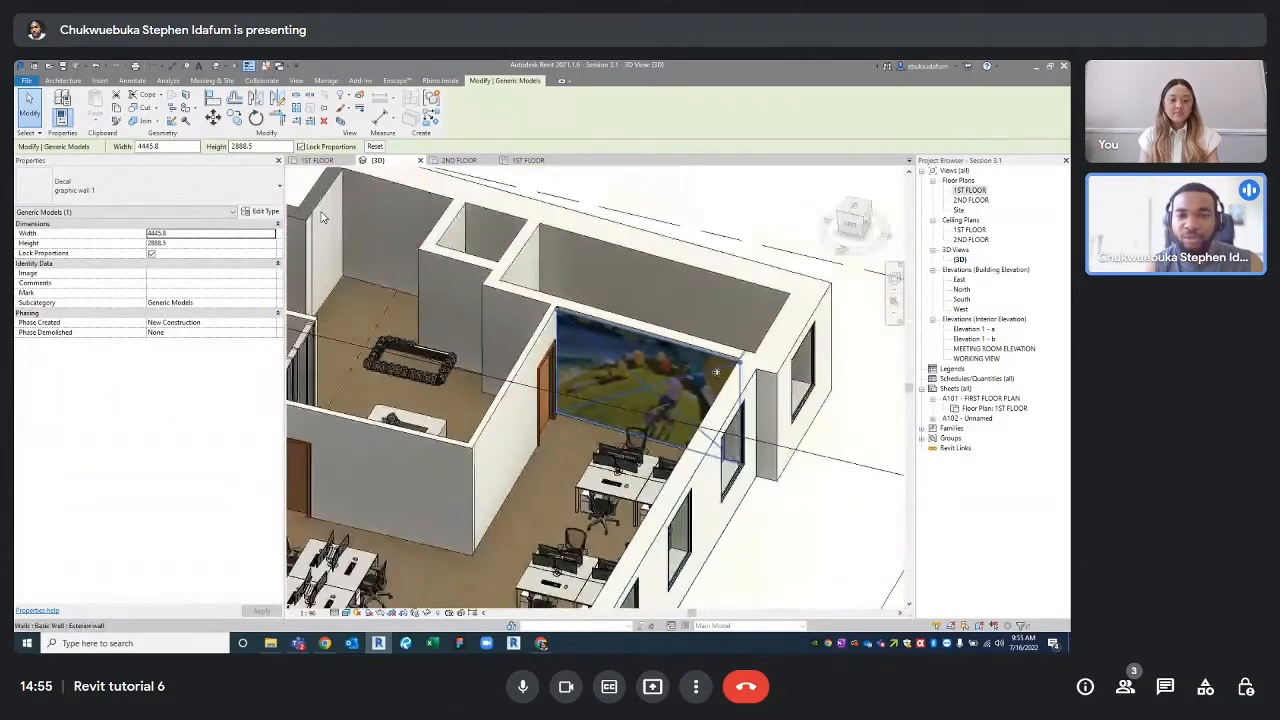
- Clear the decal selection and view the graphic wall within the whole office layout
{"action": "scroll", "coordinate": [322, 216], "scroll_direction": "down", "scroll_amount": 3}
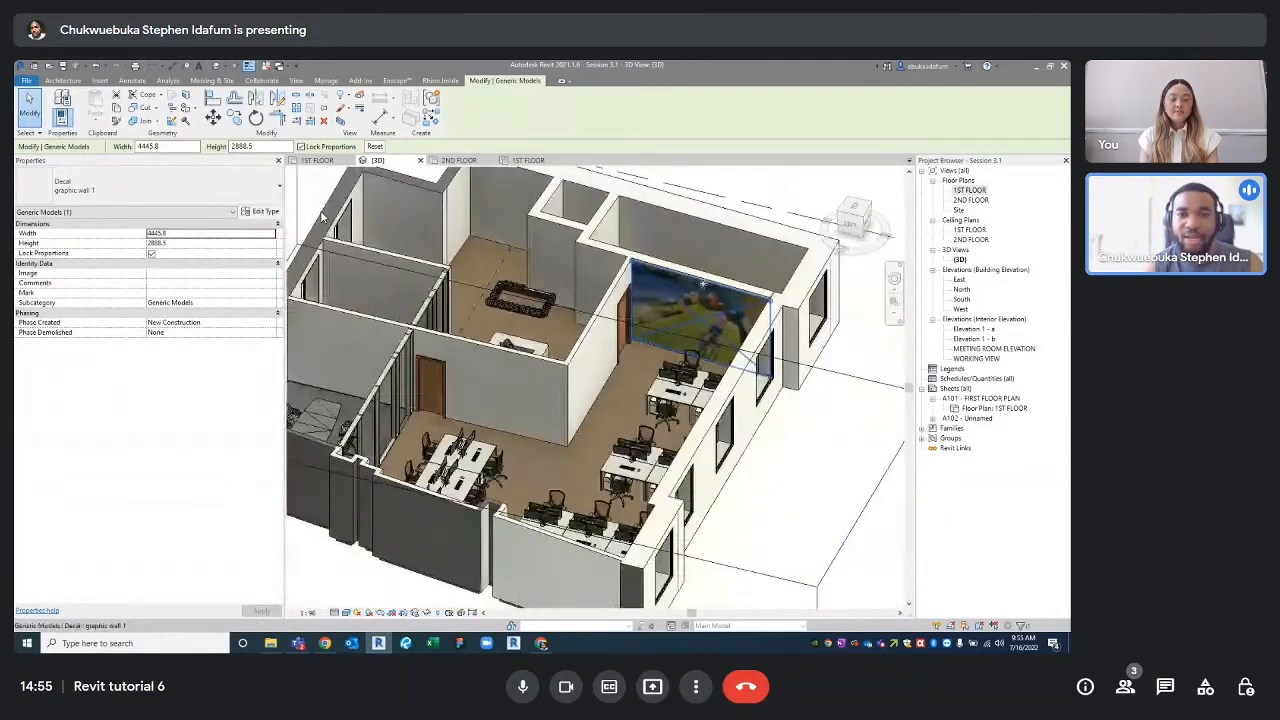
{"action": "scroll", "coordinate": [708, 284], "scroll_direction": "down", "scroll_amount": 2}
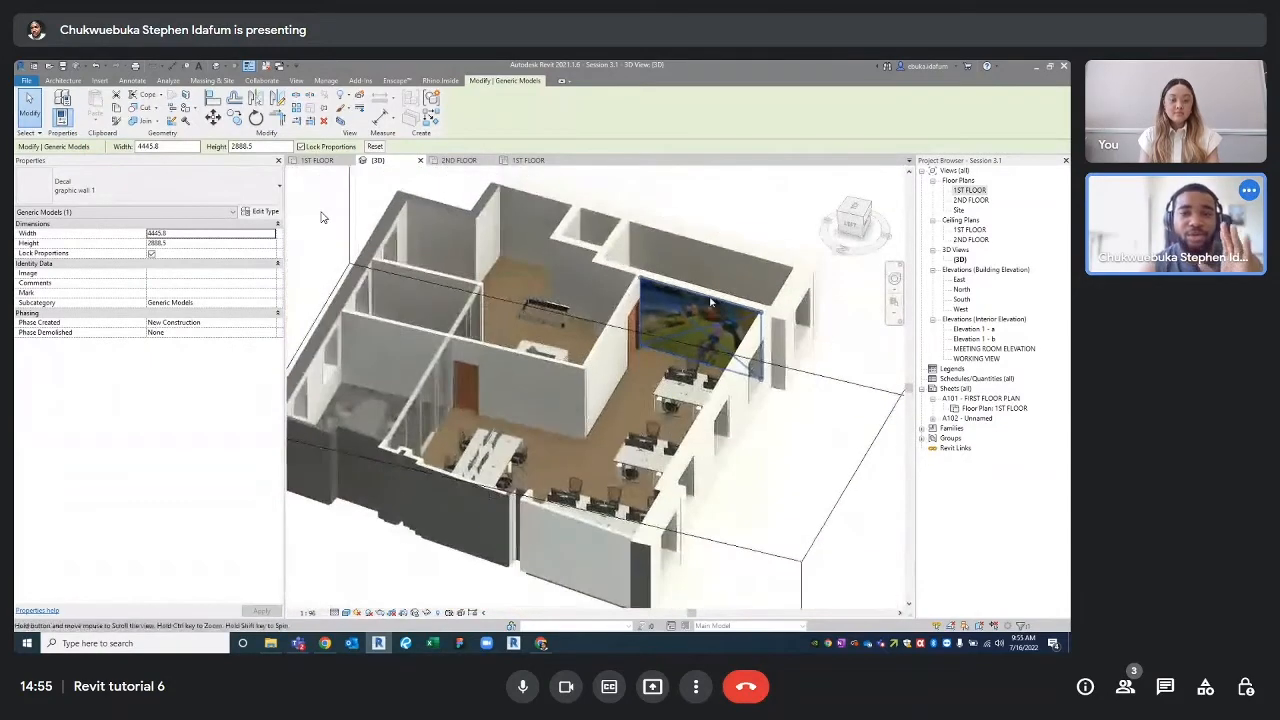
{"action": "left_click", "coordinate": [738, 195]}
{"action": "middle_click_drag", "start_coordinate": [738, 195], "coordinate": [725, 223]}
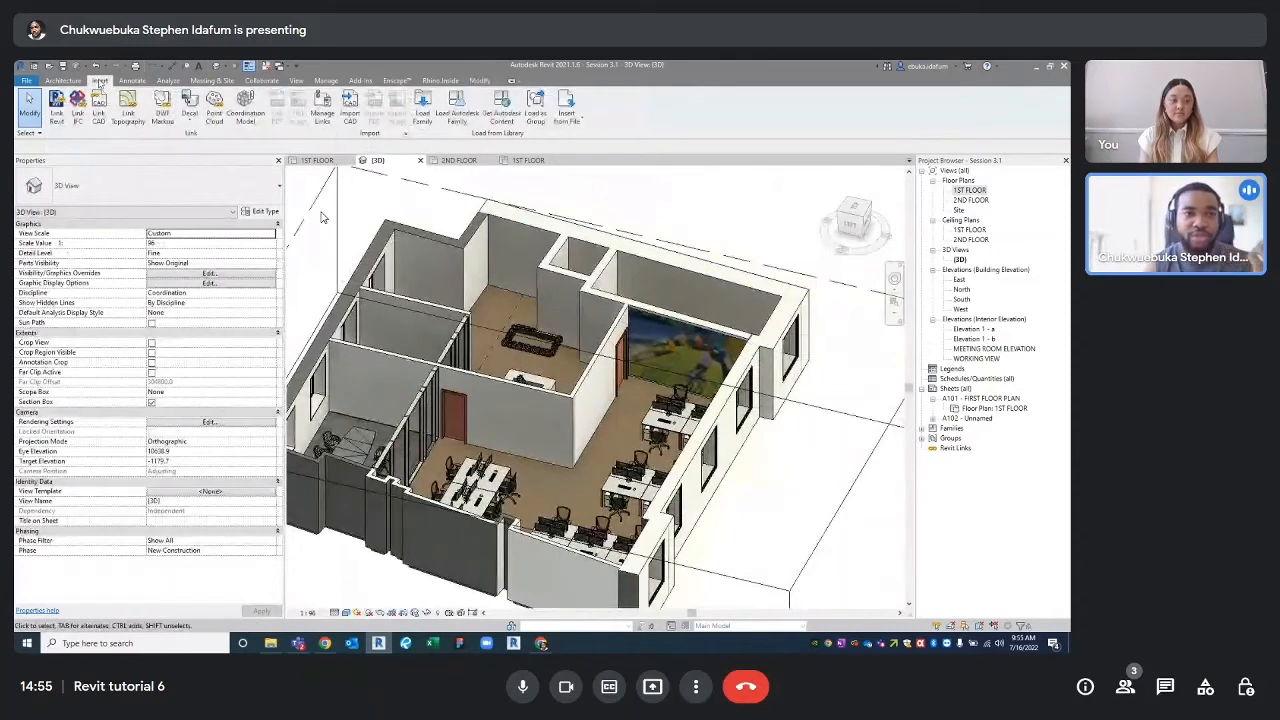
- Review the project's decal types and the decal placement options, leaving them unchanged
{"action": "left_click", "coordinate": [191, 123]}
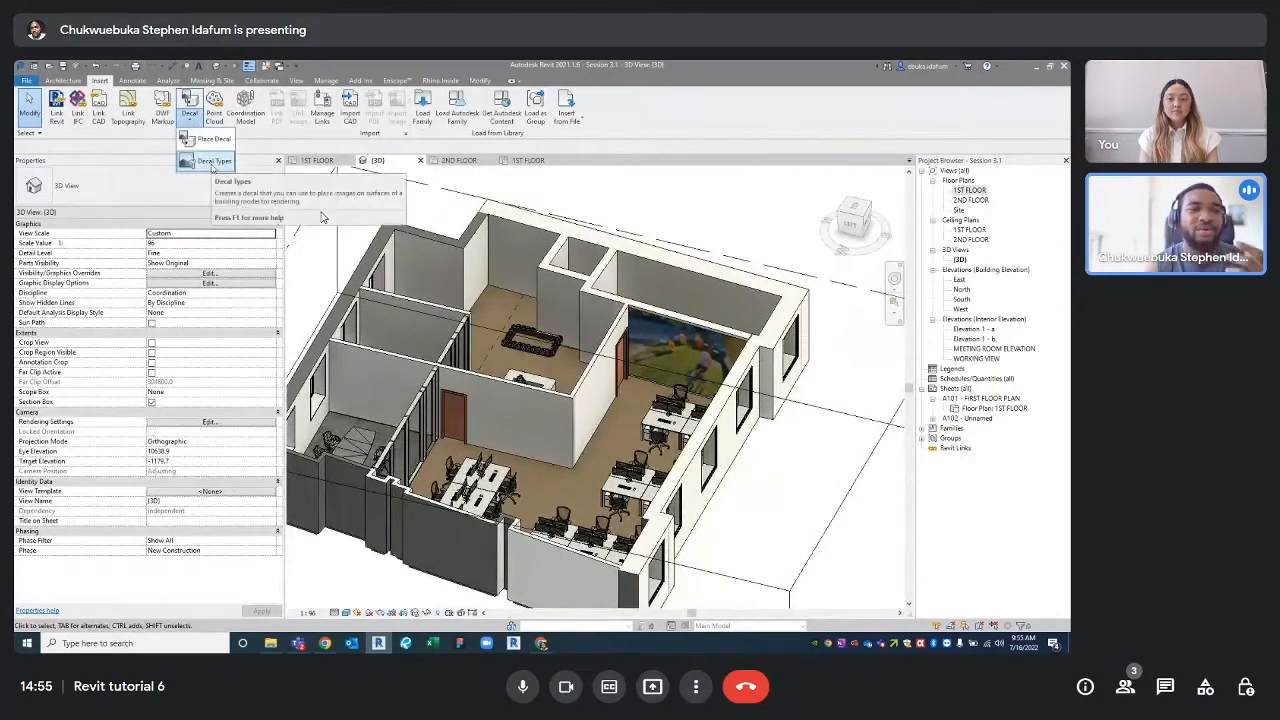
{"action": "left_click", "coordinate": [212, 139]}
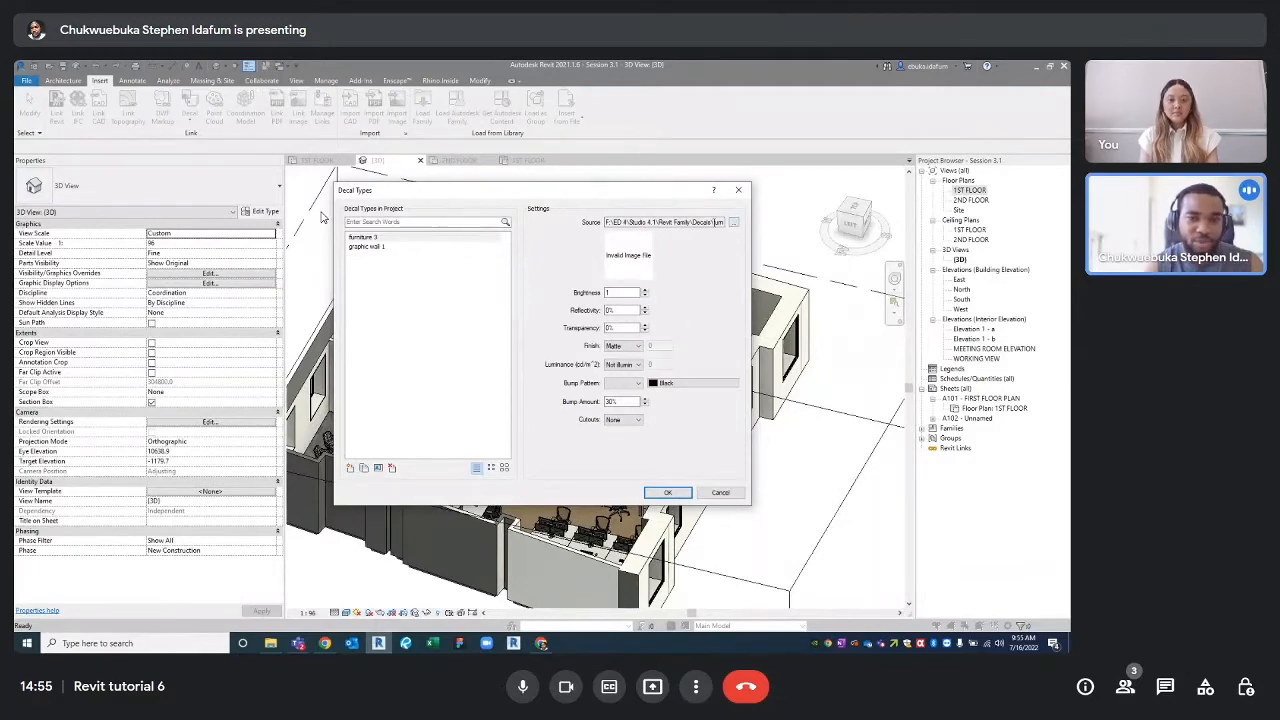
{"action": "left_click", "coordinate": [738, 189]}
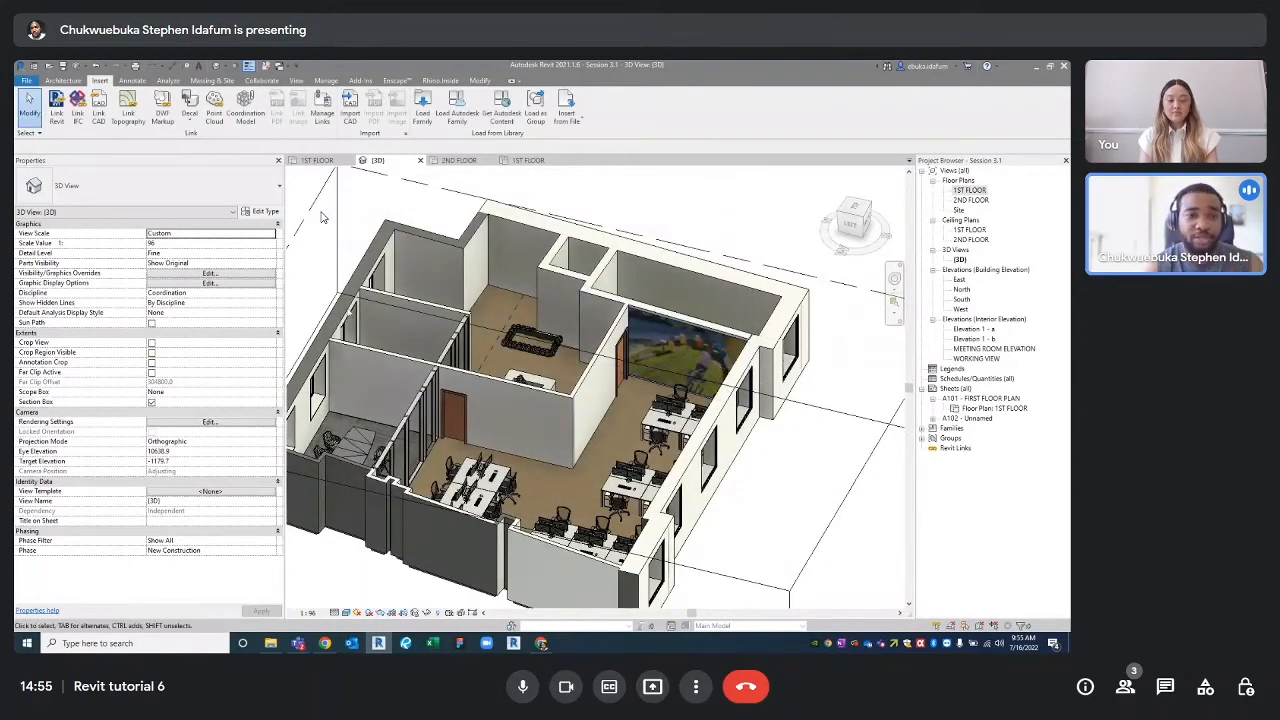
{"action": "left_click", "coordinate": [189, 113]}
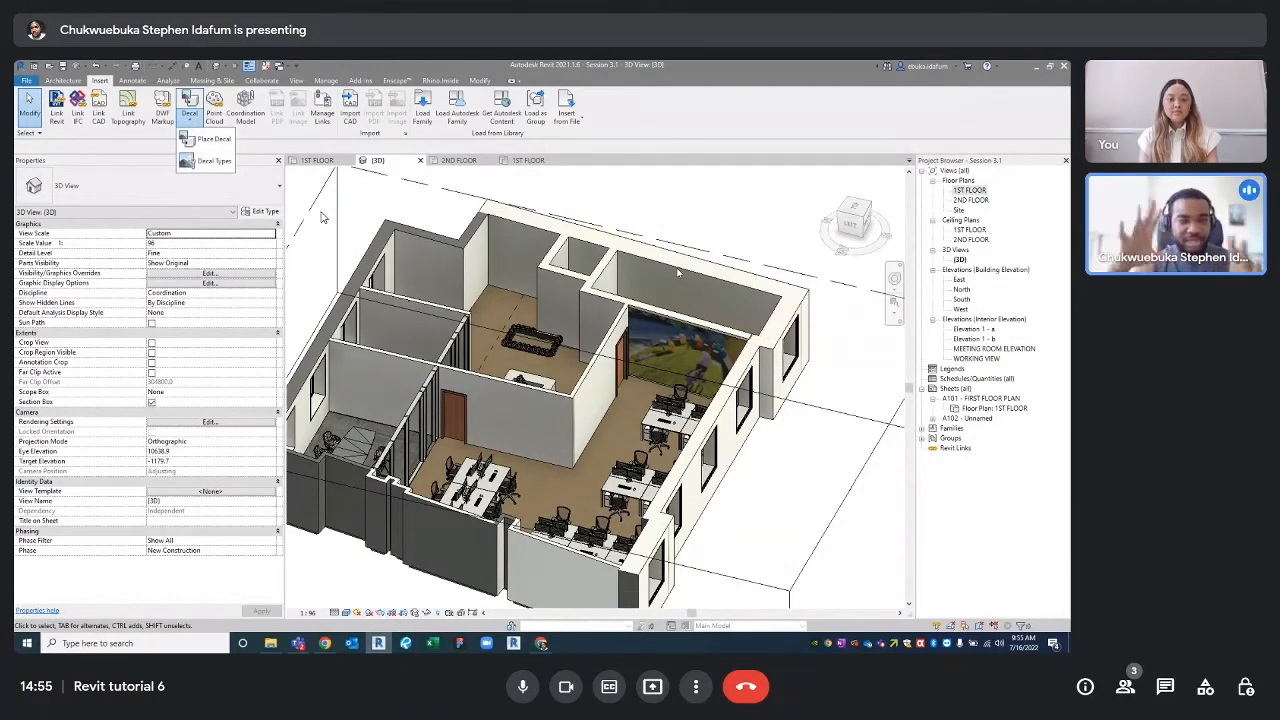
{"action": "left_click", "coordinate": [753, 193]}
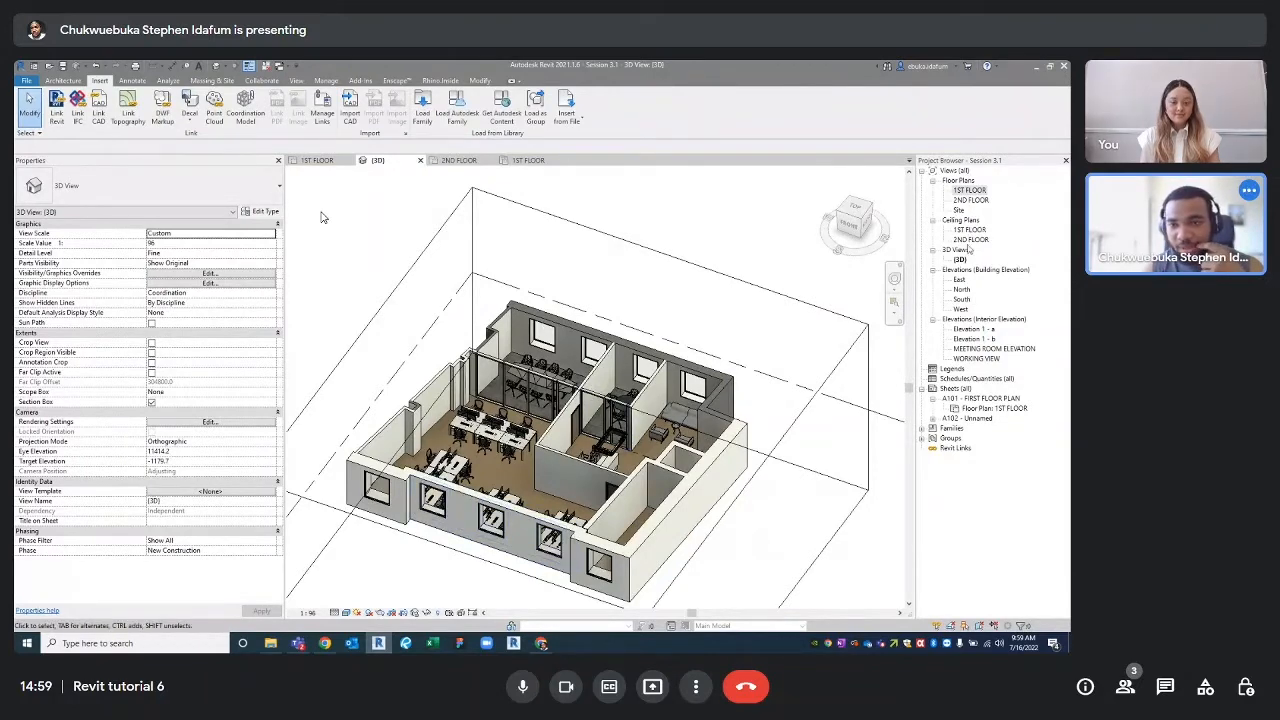
- Check the hidden elements in the 3D view, hide them again, and set the visual style to Hidden Line
{"action": "scroll", "coordinate": [457, 465], "scroll_direction": "down", "scroll_amount": 1}
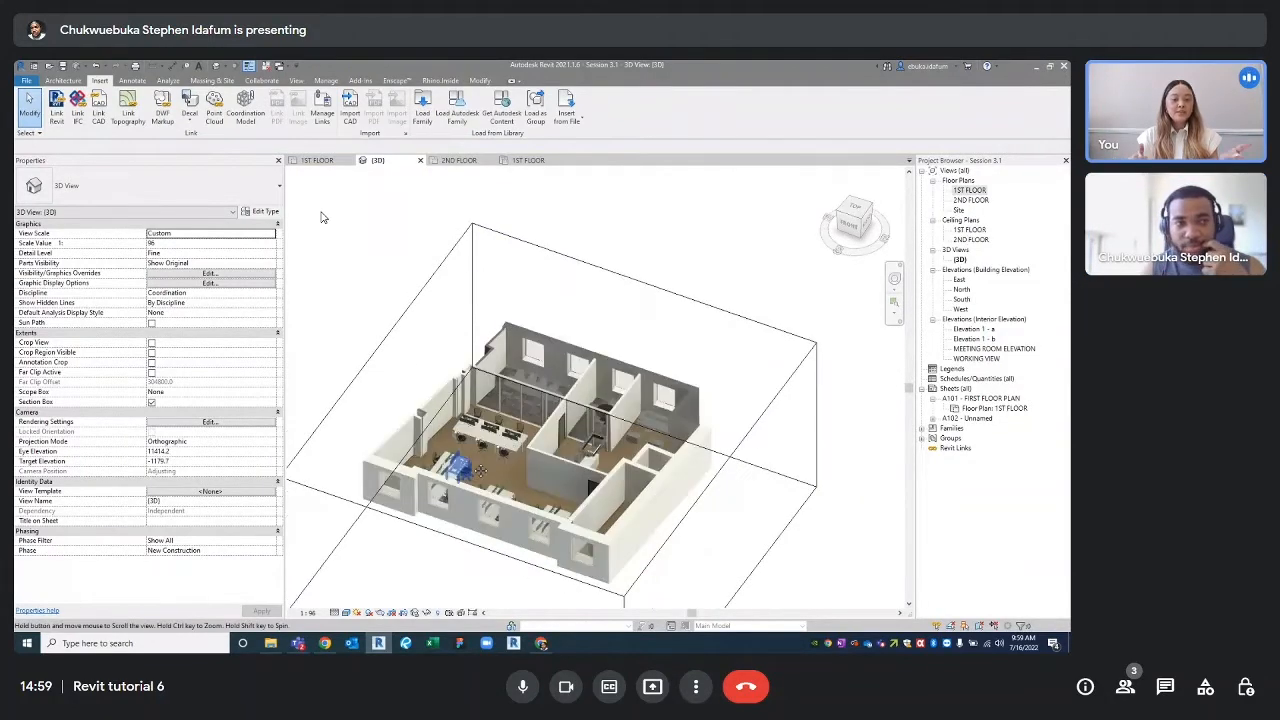
{"action": "middle_click_drag", "start_coordinate": [457, 465], "coordinate": [490, 376]}
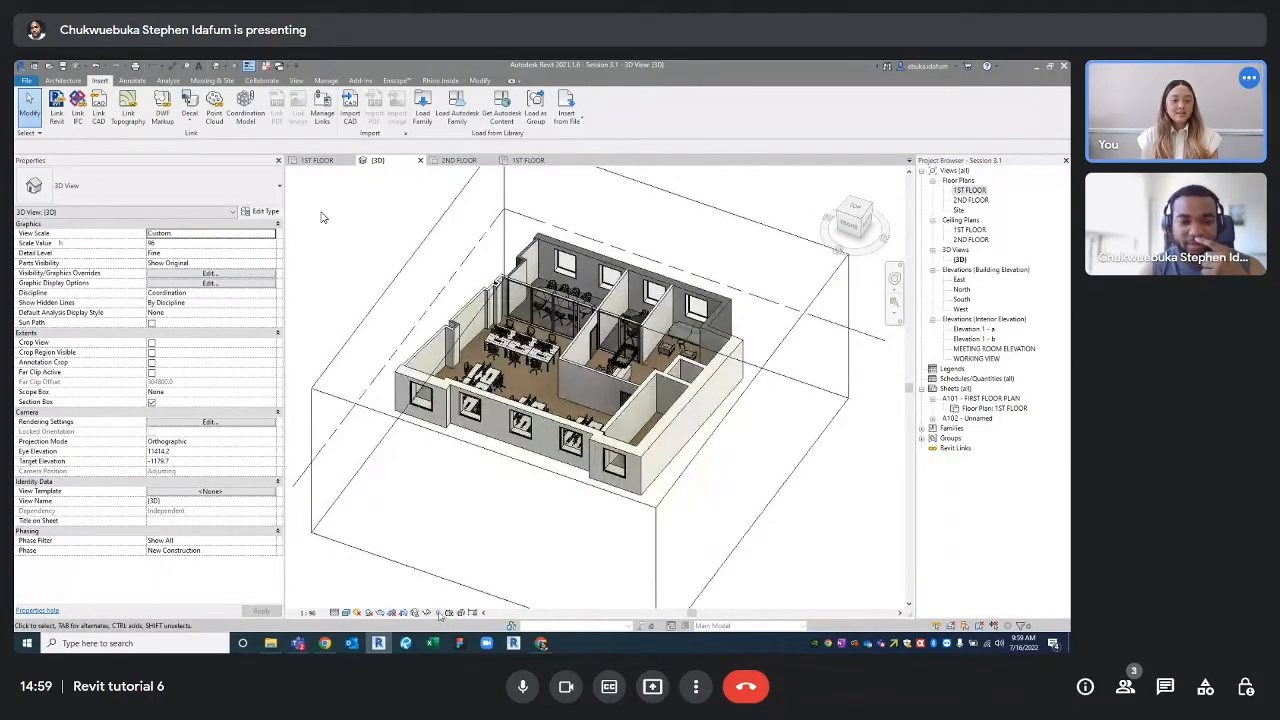
{"action": "left_click", "coordinate": [439, 614]}
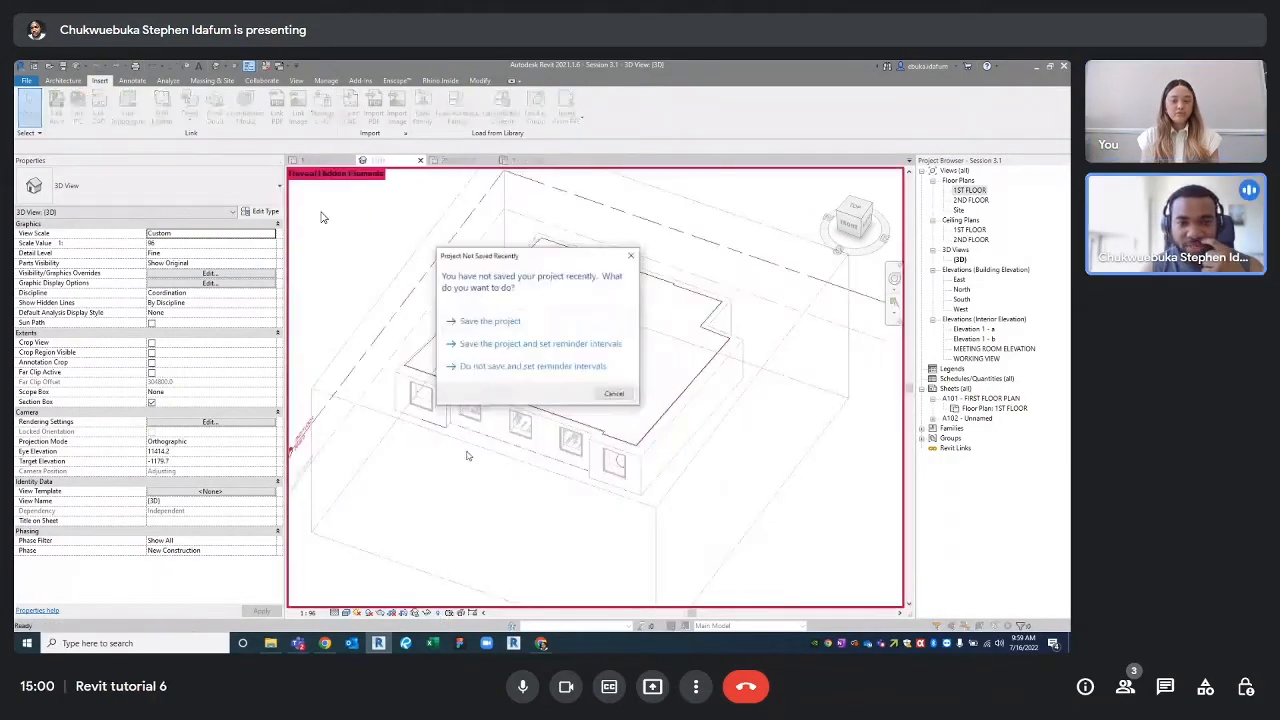
{"action": "left_click", "coordinate": [631, 257]}
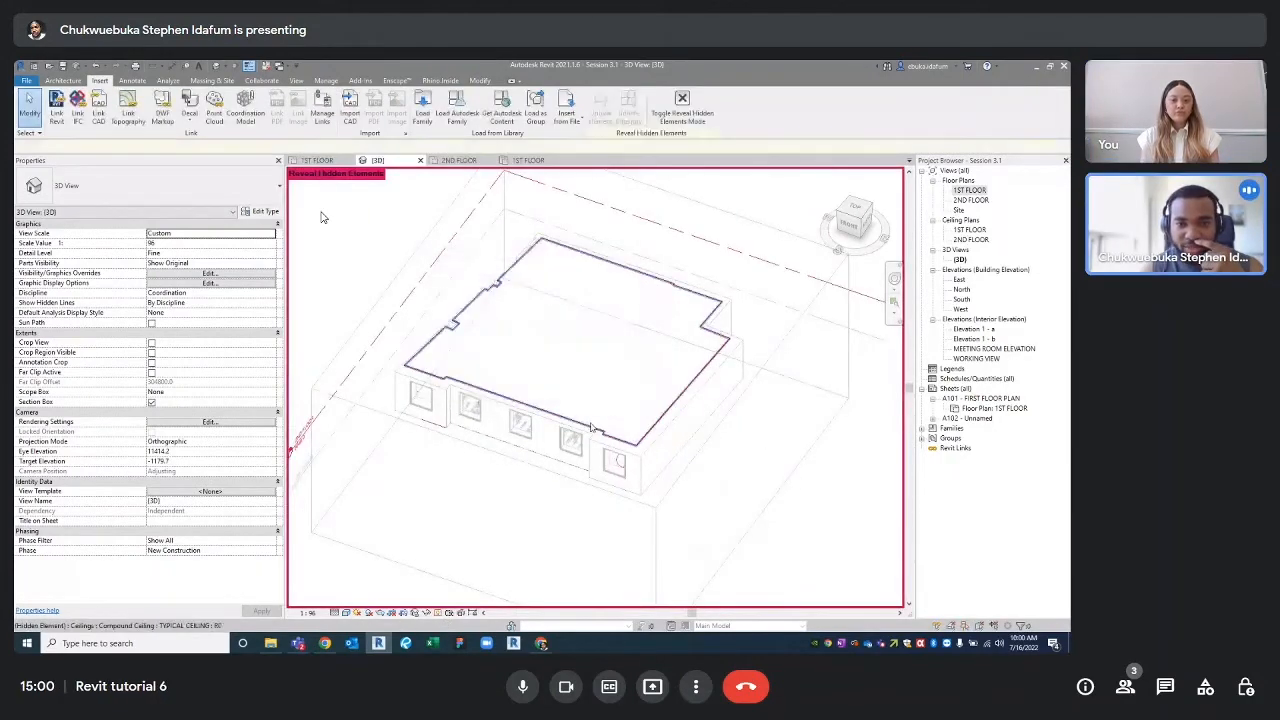
{"action": "left_click", "coordinate": [436, 611]}
{"action": "right_click", "coordinate": [451, 521]}
{"action": "left_click", "coordinate": [375, 262]}
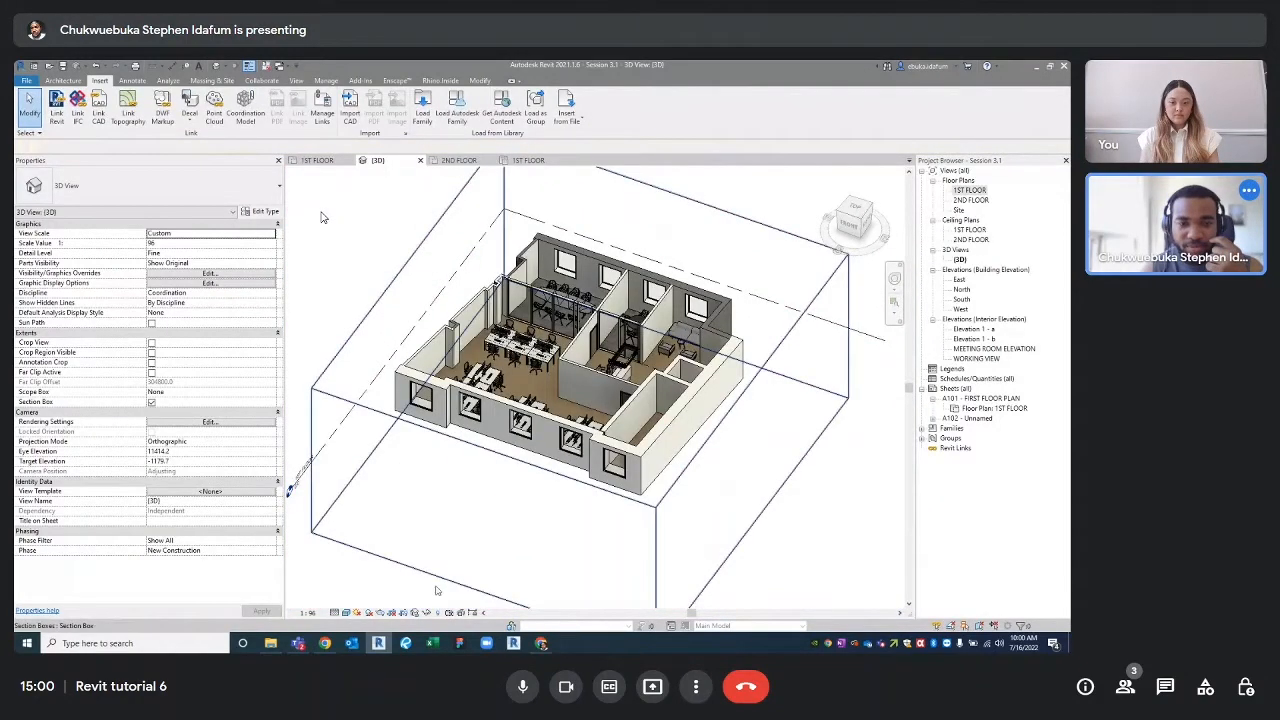
{"action": "left_click", "coordinate": [346, 613]}
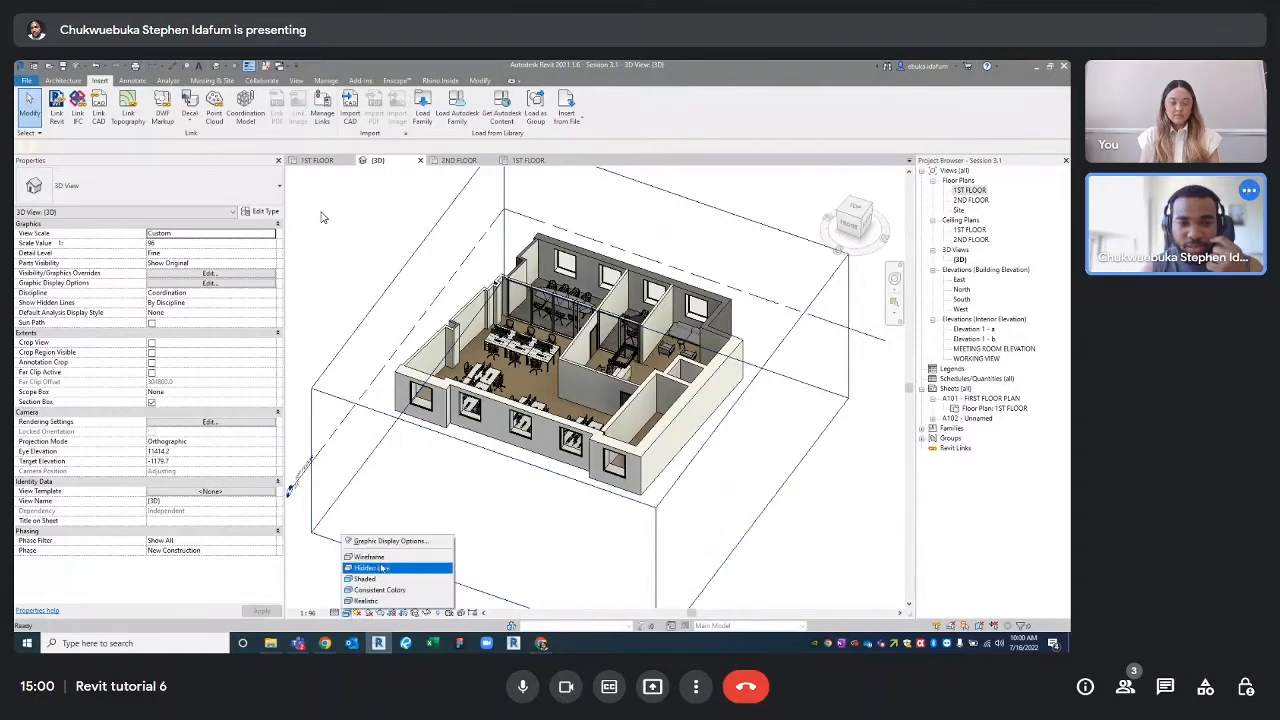
{"action": "left_click", "coordinate": [382, 568]}
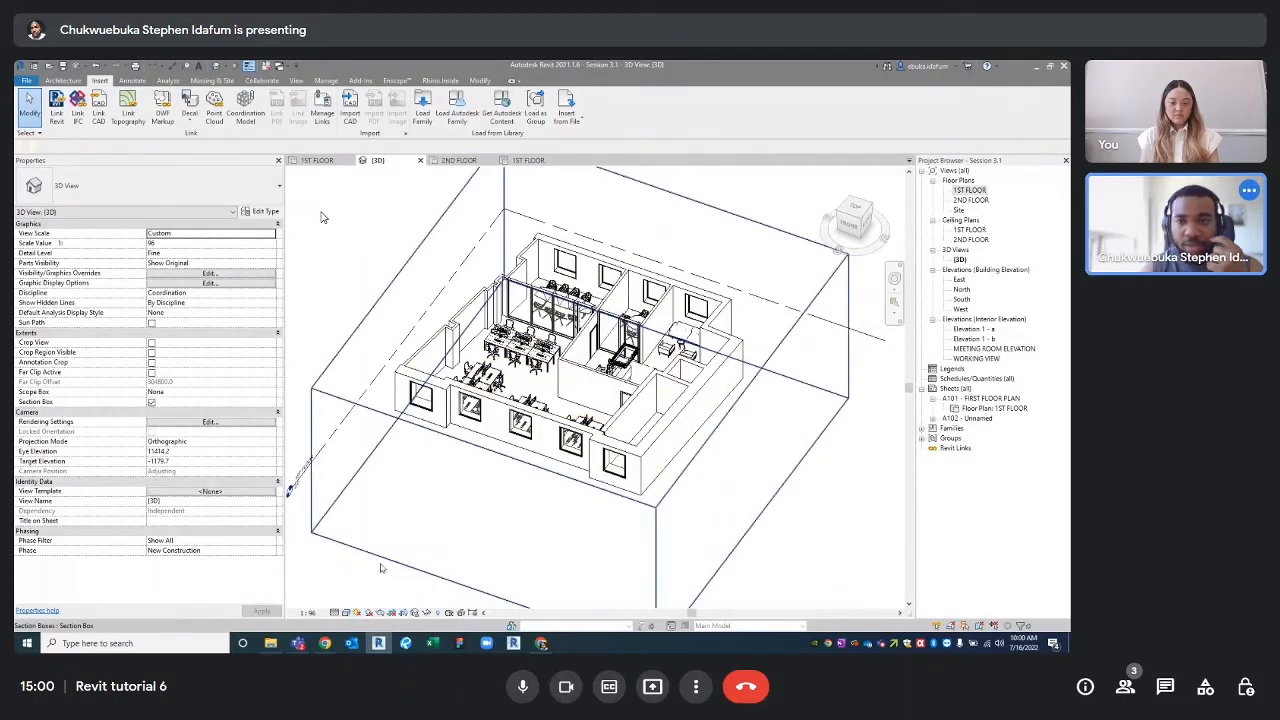
- Open the 1ST FLOOR floor plan and set the project's length units to feet and fractional inches
{"action": "double_click", "coordinate": [969, 190]}
{"action": "key", "text": "u"}
{"action": "key", "text": "n"}
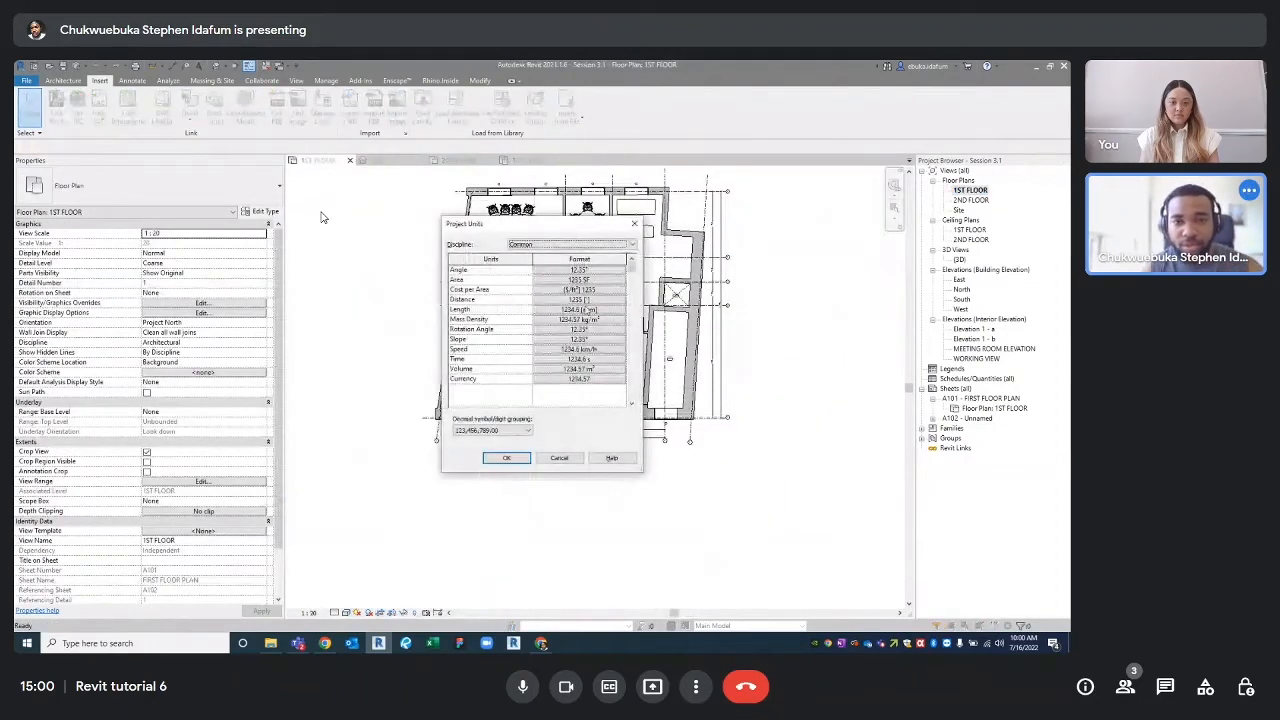
{"action": "left_click", "coordinate": [579, 309]}
{"action": "left_click", "coordinate": [573, 289]}
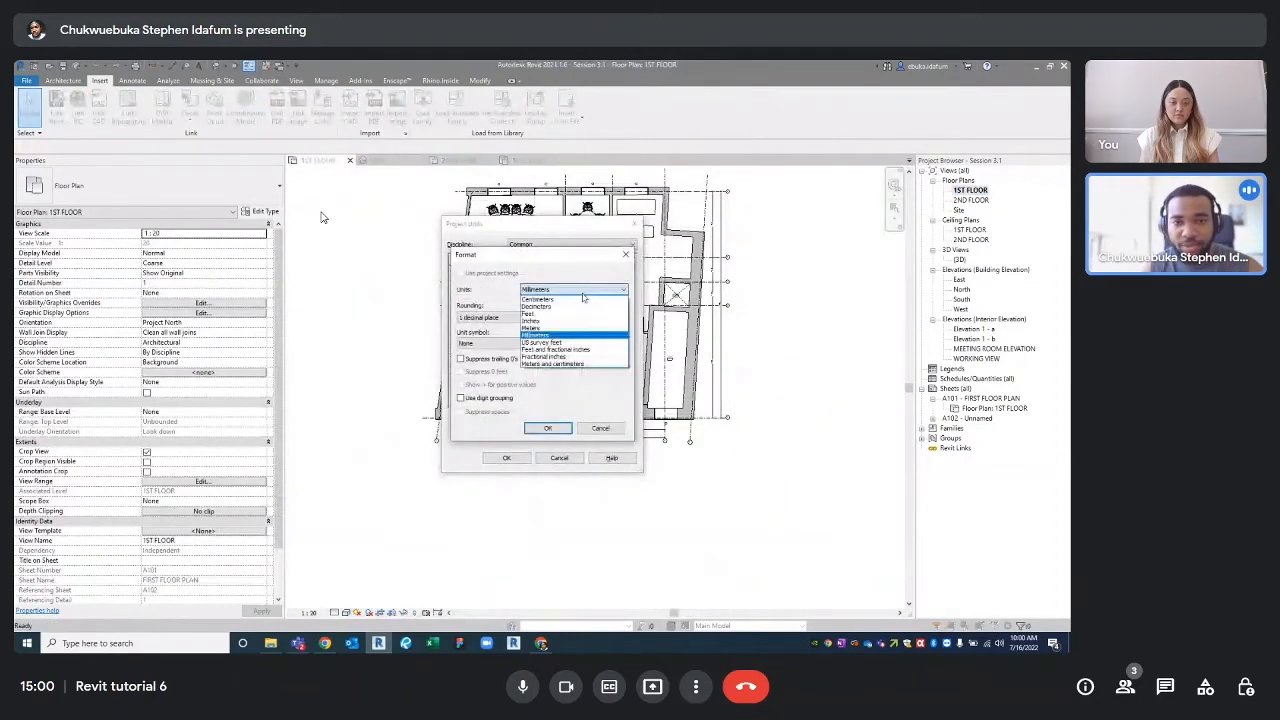
{"action": "left_click", "coordinate": [566, 357]}
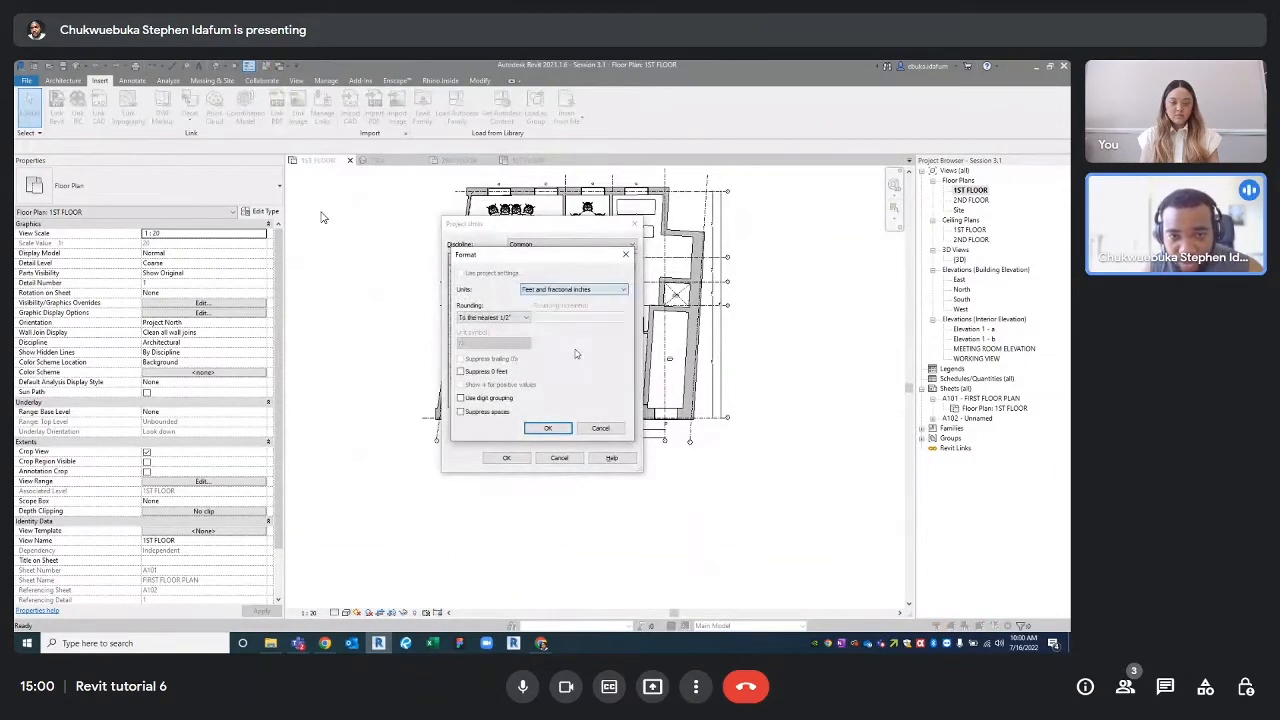
{"action": "left_click", "coordinate": [548, 428]}
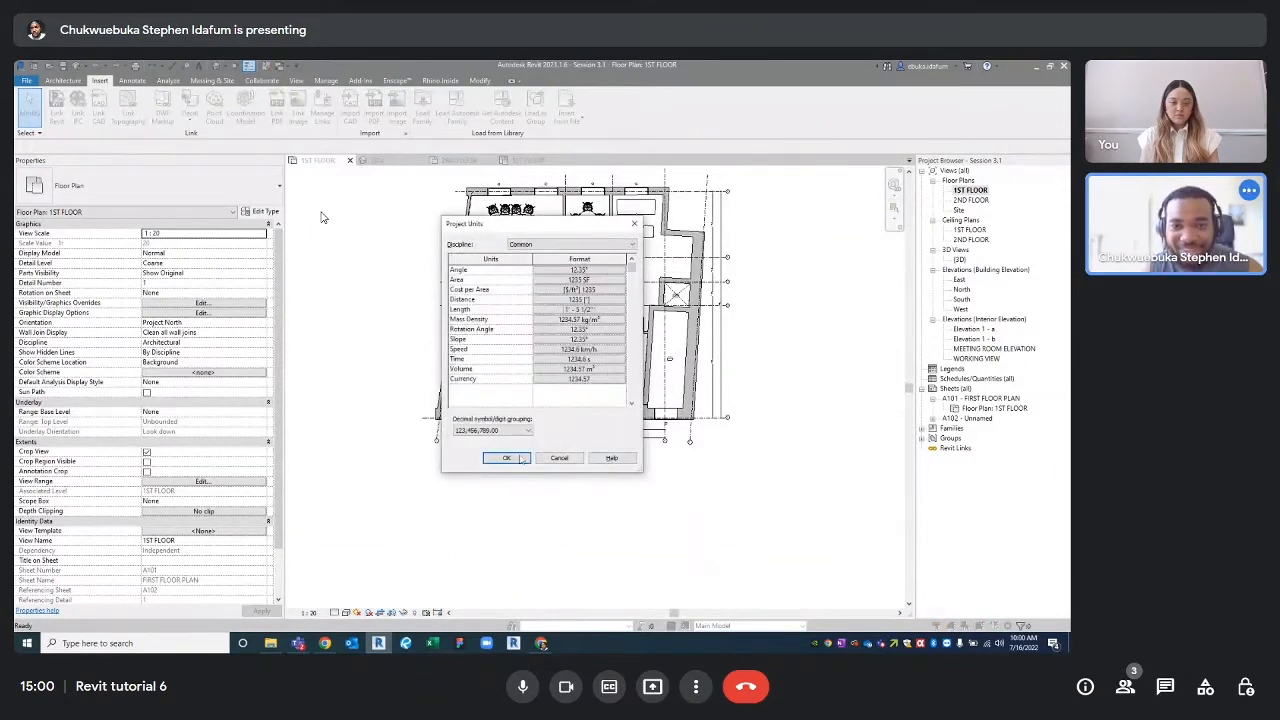
{"action": "left_click", "coordinate": [518, 458]}
{"action": "middle_click_drag", "start_coordinate": [588, 466], "coordinate": [515, 523]}
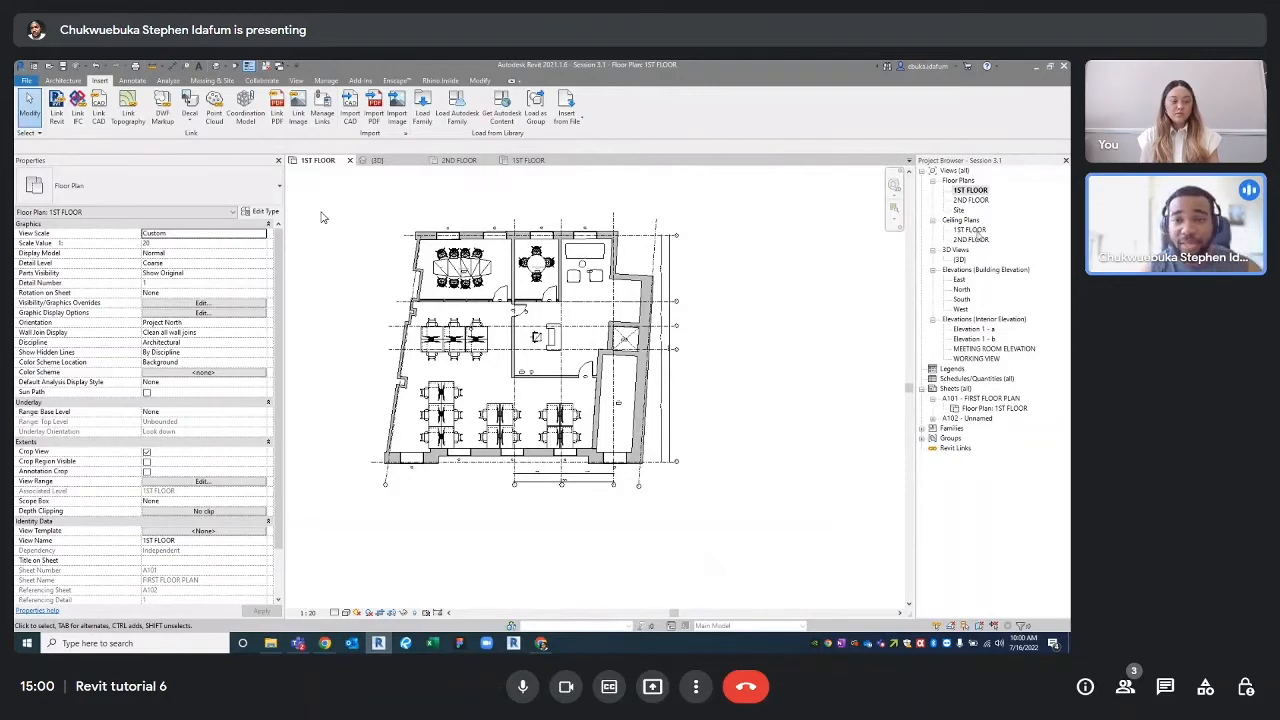
- Open the 1ST FLOOR ceiling plan and check its walls and hidden elements for the ceiling
{"action": "double_click", "coordinate": [970, 230]}
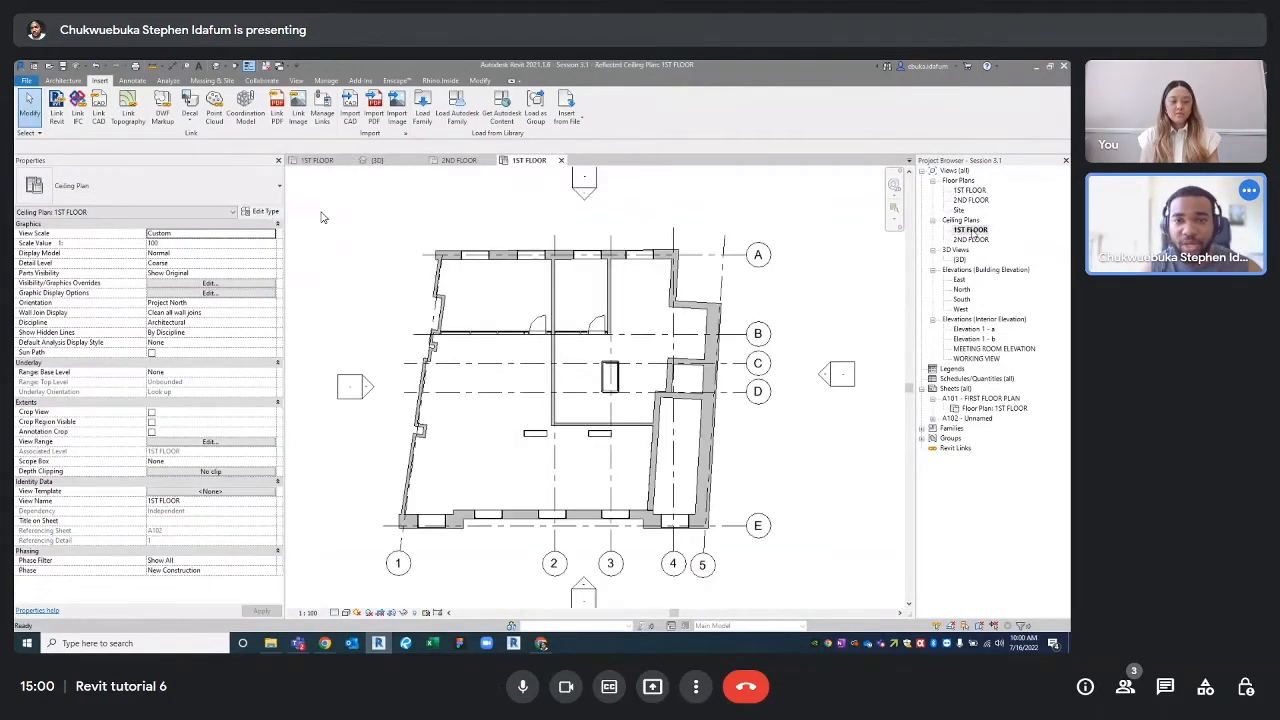
{"action": "middle_click_drag", "start_coordinate": [654, 312], "coordinate": [621, 294]}
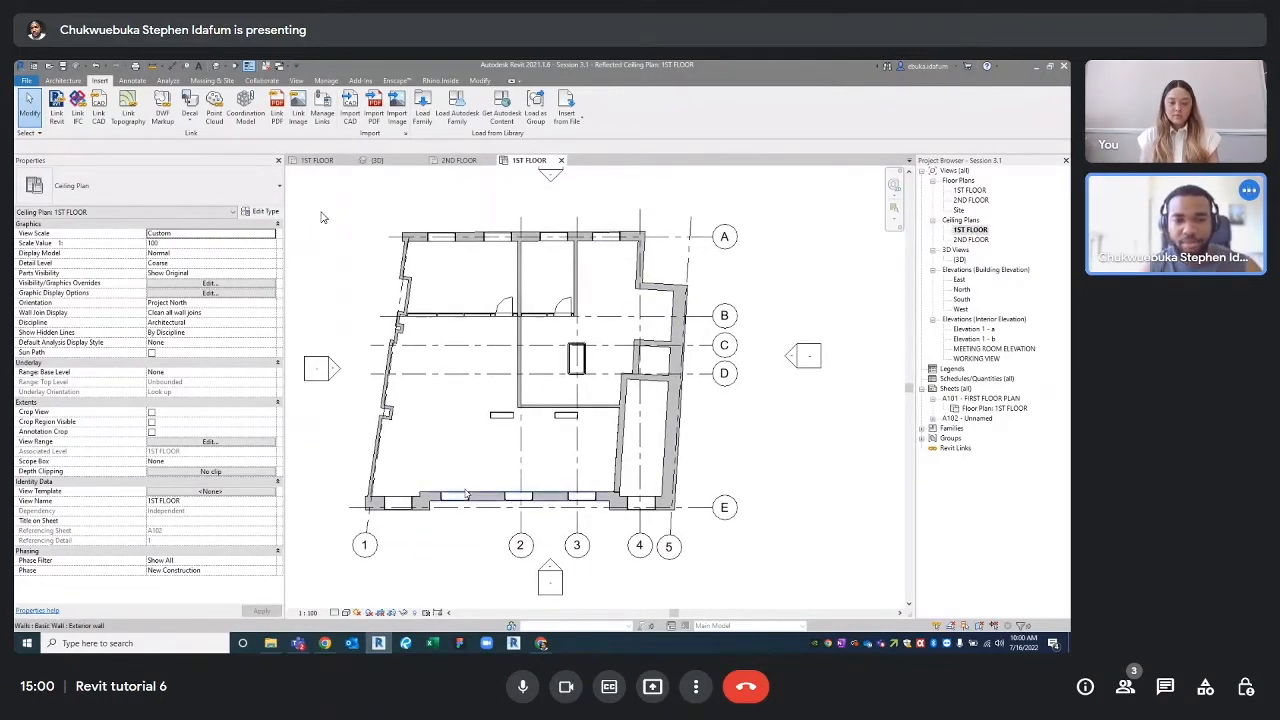
{"action": "left_click_drag", "start_coordinate": [484, 537], "coordinate": [418, 462]}
{"action": "scroll", "coordinate": [419, 465], "scroll_direction": "up", "scroll_amount": 5}
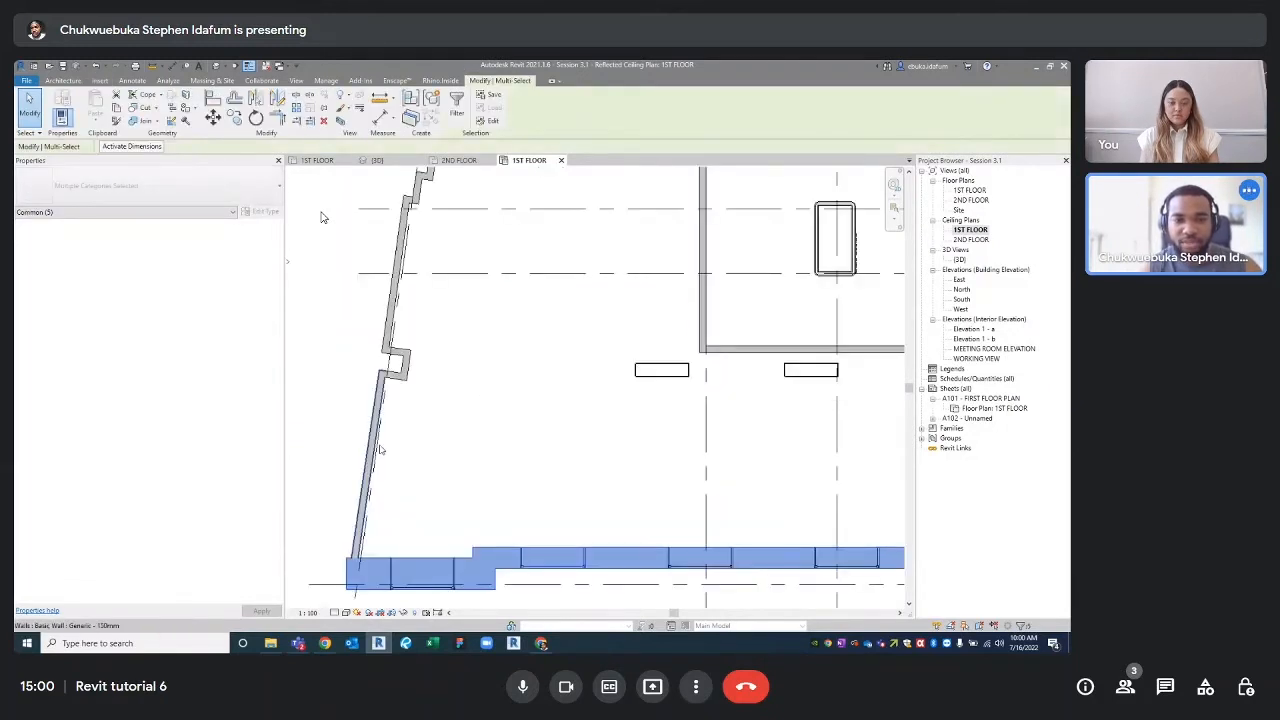
{"action": "left_click", "coordinate": [473, 439]}
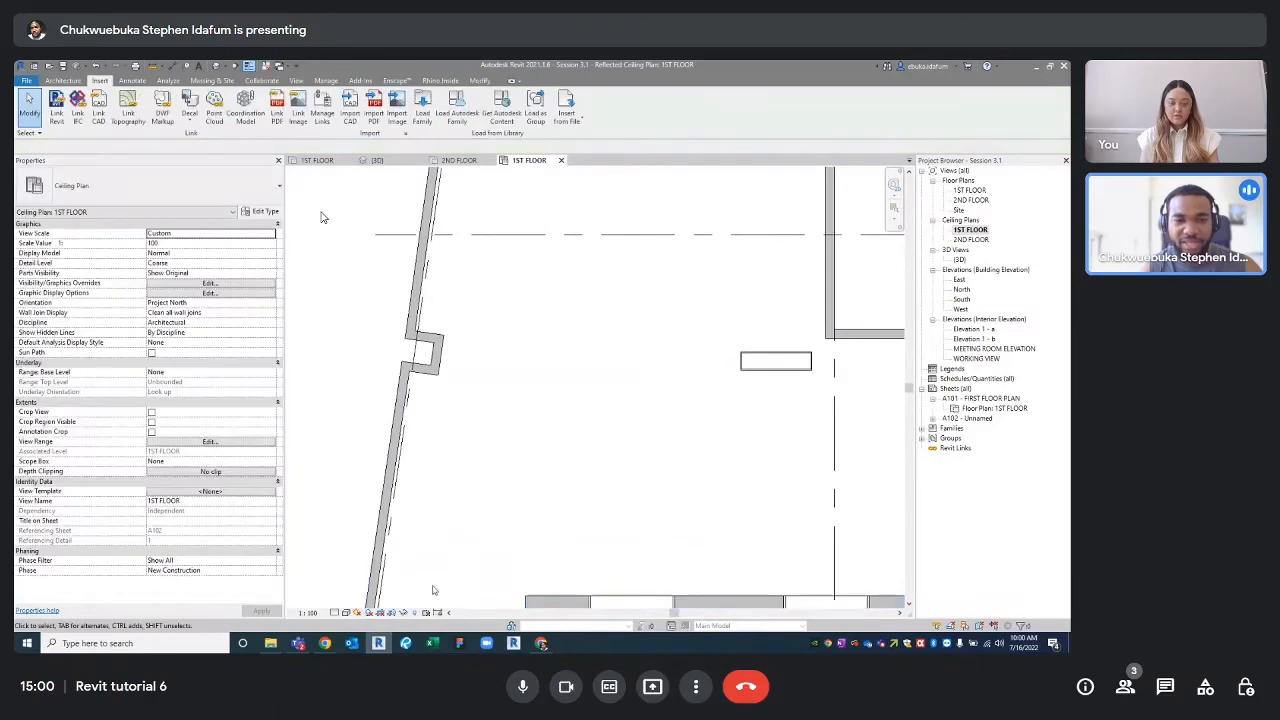
{"action": "left_click", "coordinate": [415, 612]}
{"action": "scroll", "coordinate": [462, 512], "scroll_direction": "down", "scroll_amount": 4}
{"action": "scroll", "coordinate": [628, 248], "scroll_direction": "up", "scroll_amount": 2}
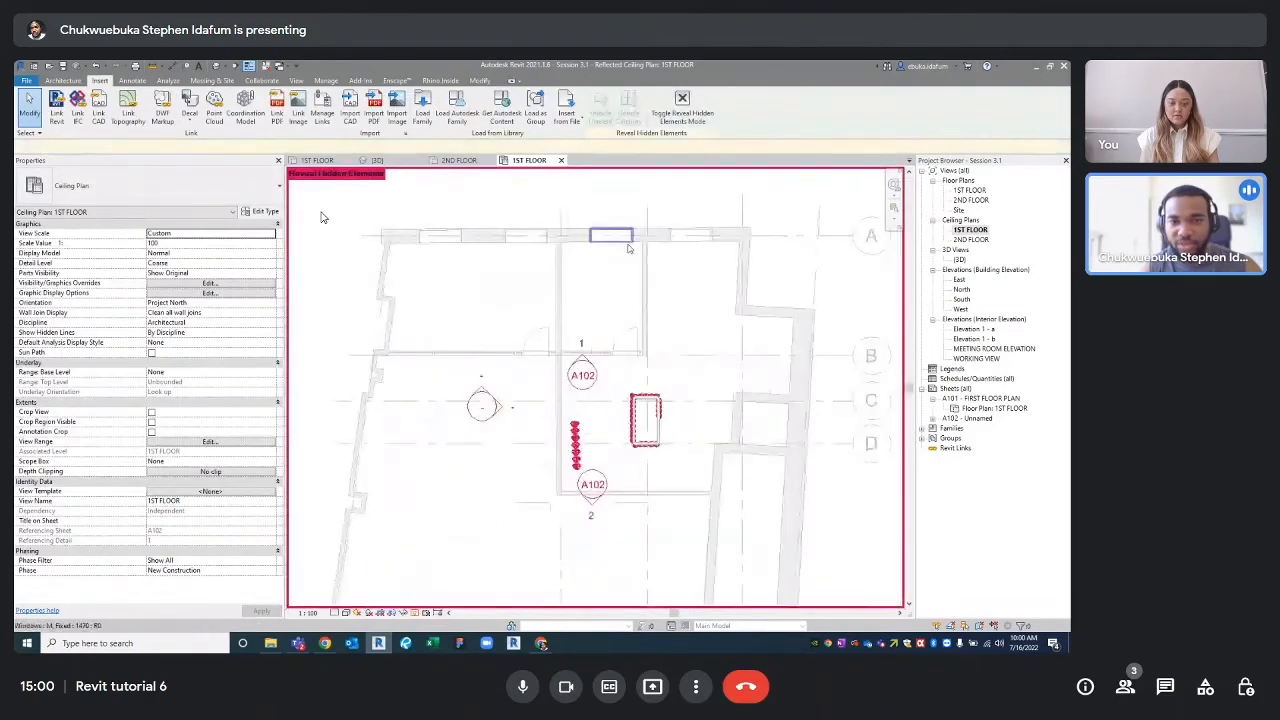
{"action": "left_click", "coordinate": [415, 612]}
- Window-select the exterior walls around grid E, examine the selection's categories in the filter, and clear the selection
{"action": "scroll", "coordinate": [442, 596], "scroll_direction": "down", "scroll_amount": 3}
{"action": "middle_click_drag", "start_coordinate": [442, 596], "coordinate": [440, 546]}
{"action": "left_click_drag", "start_coordinate": [552, 597], "coordinate": [350, 464]}
{"action": "left_click", "coordinate": [466, 121]}
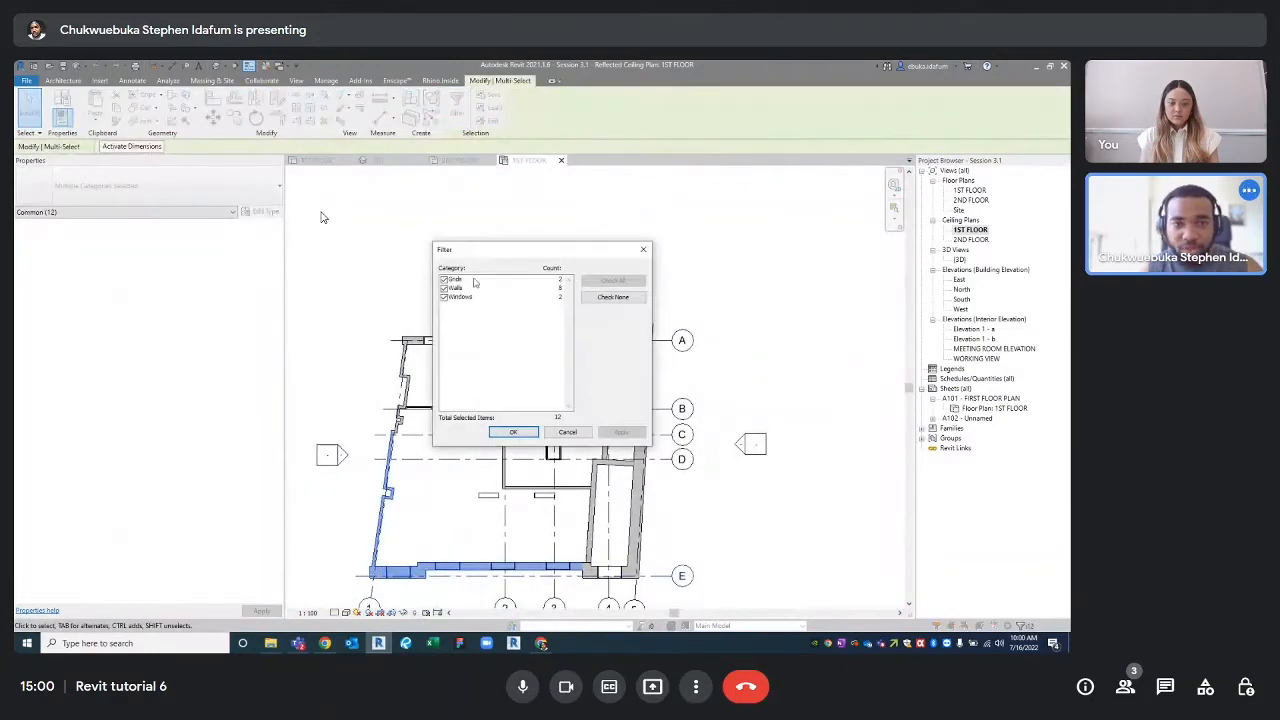
{"action": "left_click", "coordinate": [643, 249]}
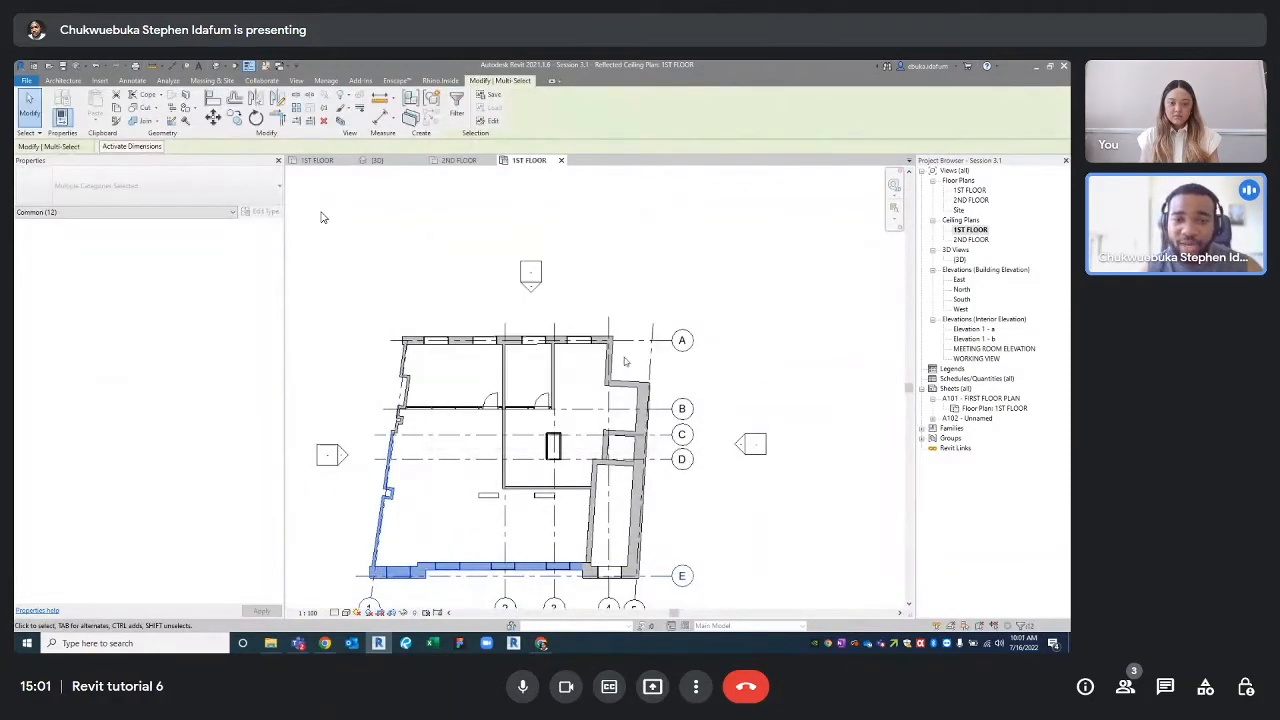
{"action": "scroll", "coordinate": [631, 368], "scroll_direction": "down", "scroll_amount": 2}
{"action": "middle_click_drag", "start_coordinate": [631, 368], "coordinate": [592, 342]}
{"action": "scroll", "coordinate": [592, 342], "scroll_direction": "up", "scroll_amount": 1}
{"action": "key", "text": "Escape"}
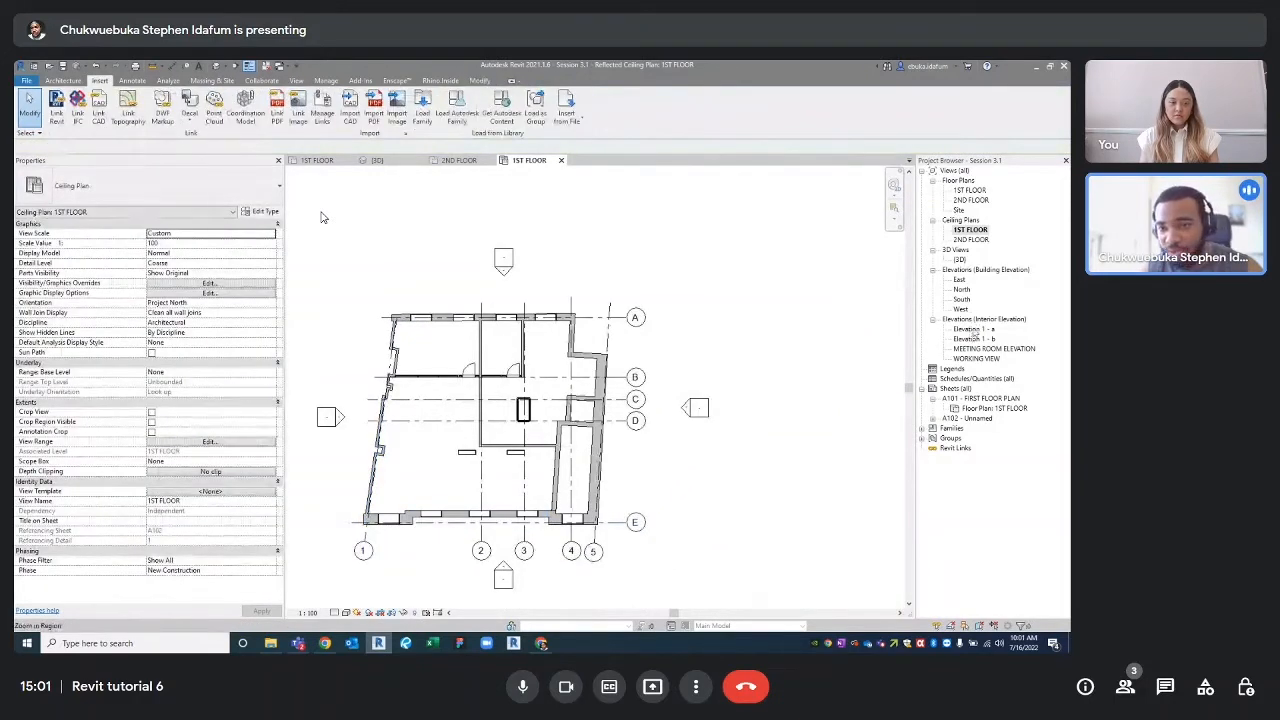
- Open the North elevation and select the typical ceiling at the 2ND FLOOR level line
{"action": "double_click", "coordinate": [962, 289]}
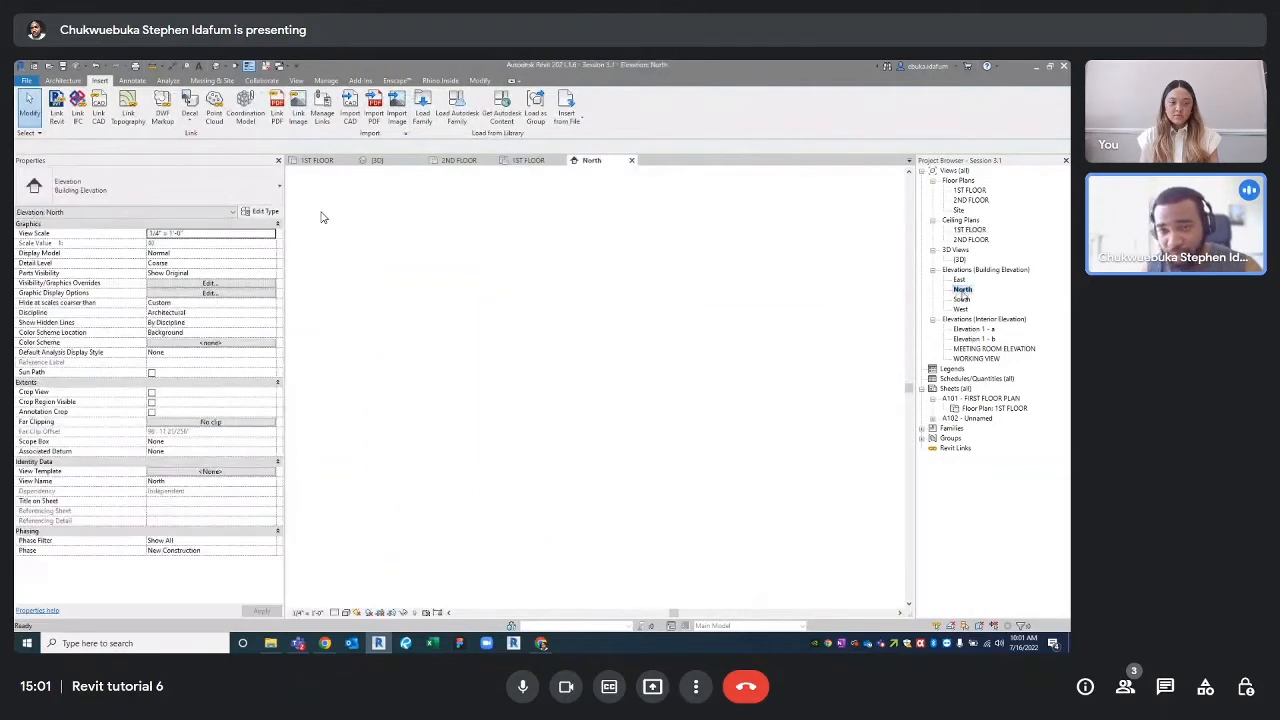
{"action": "scroll", "coordinate": [742, 387], "scroll_direction": "up", "scroll_amount": 5}
{"action": "mouse_move", "coordinate": [825, 376]}
{"action": "middle_mouse_down"}
{"action": "mouse_move", "coordinate": [742, 367]}
{"action": "mouse_move", "coordinate": [470, 402]}
{"action": "middle_mouse_up"}
{"action": "scroll", "coordinate": [705, 402], "scroll_direction": "up", "scroll_amount": 4}
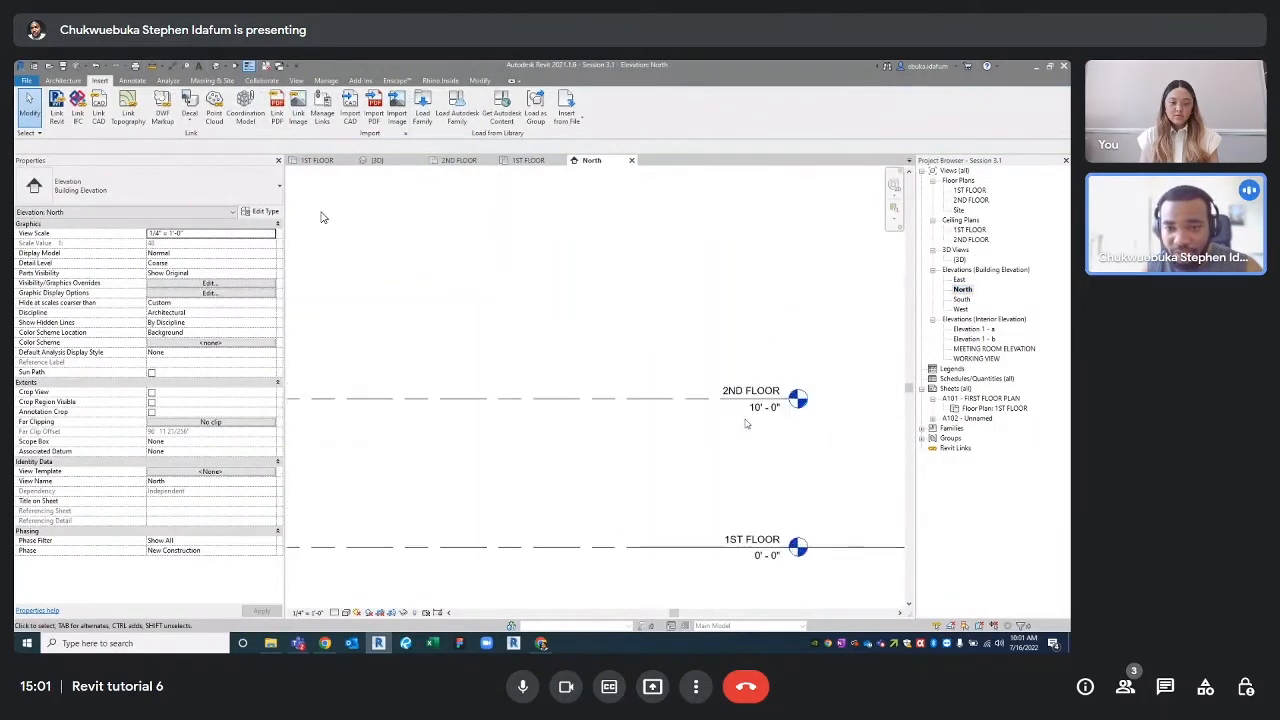
{"action": "middle_click_drag", "start_coordinate": [575, 412], "coordinate": [814, 409]}
{"action": "scroll", "coordinate": [814, 409], "scroll_direction": "down", "scroll_amount": 1}
{"action": "scroll", "coordinate": [574, 403], "scroll_direction": "up", "scroll_amount": 4}
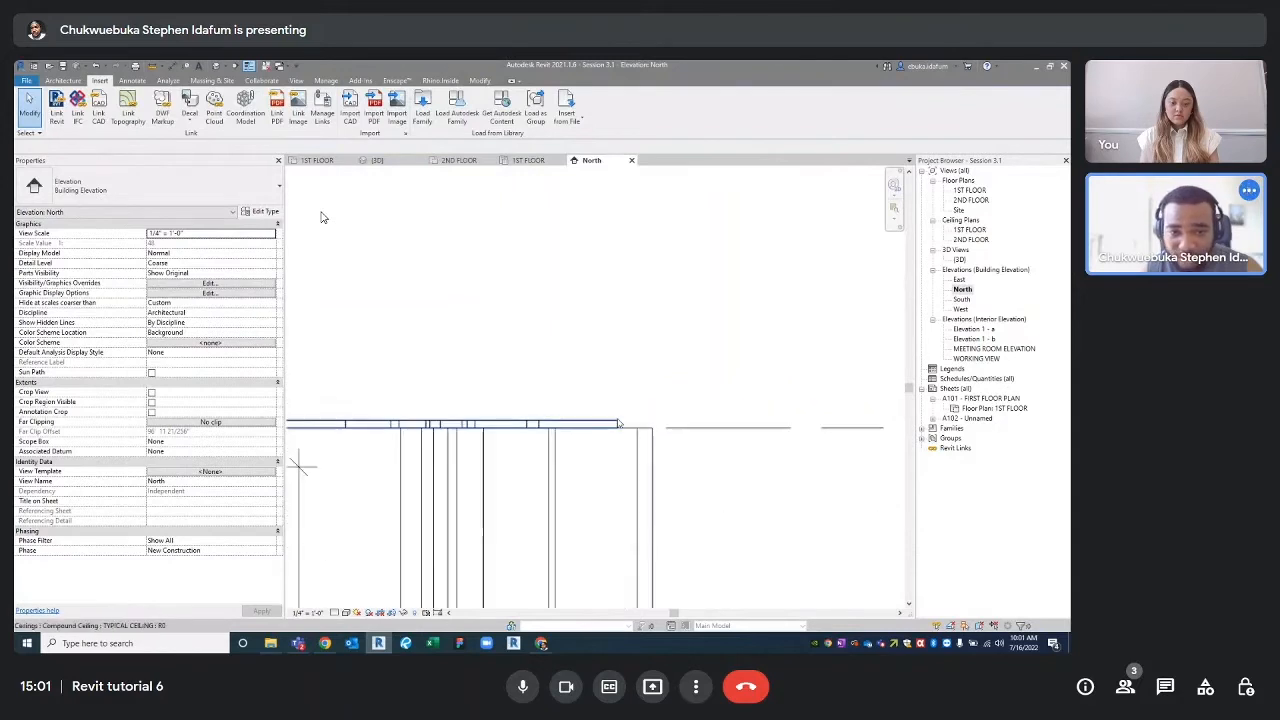
{"action": "left_click", "coordinate": [618, 423]}
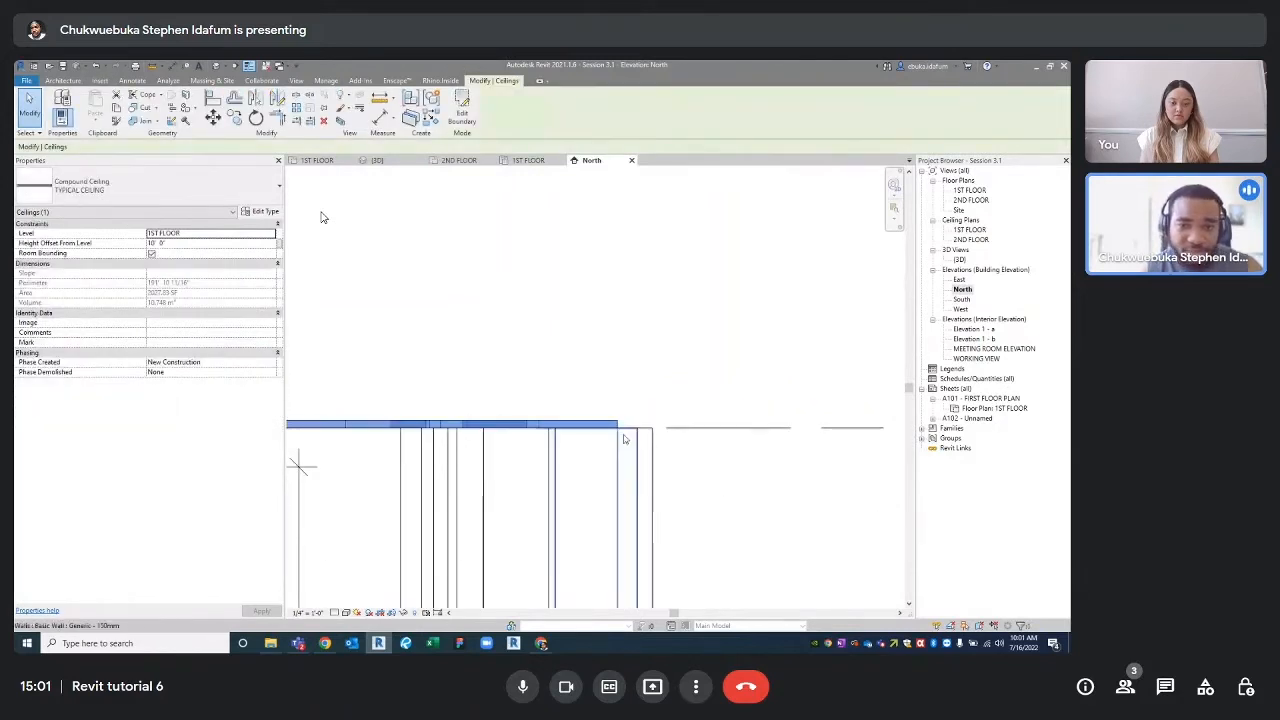
- Align the top of the typical ceiling to the 2ND FLOOR level line in the North elevation
{"action": "scroll", "coordinate": [616, 426], "scroll_direction": "up", "scroll_amount": 1}
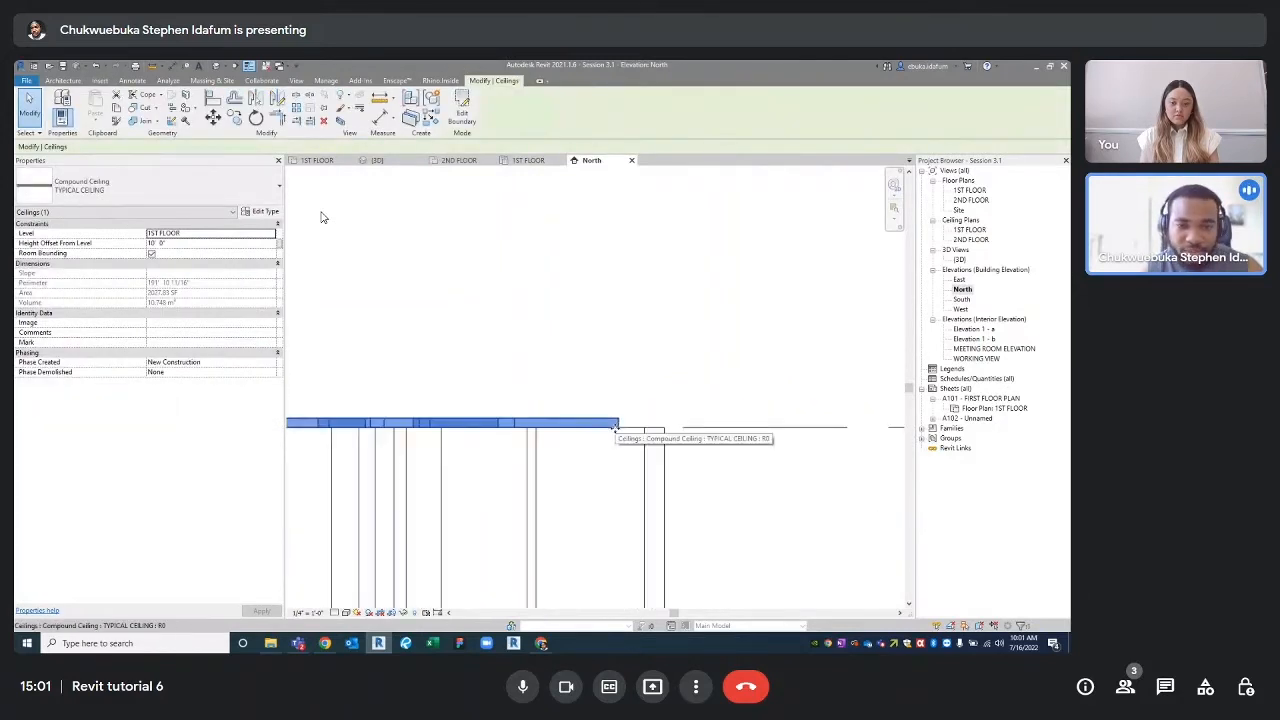
{"action": "scroll", "coordinate": [615, 427], "scroll_direction": "up", "scroll_amount": 2}
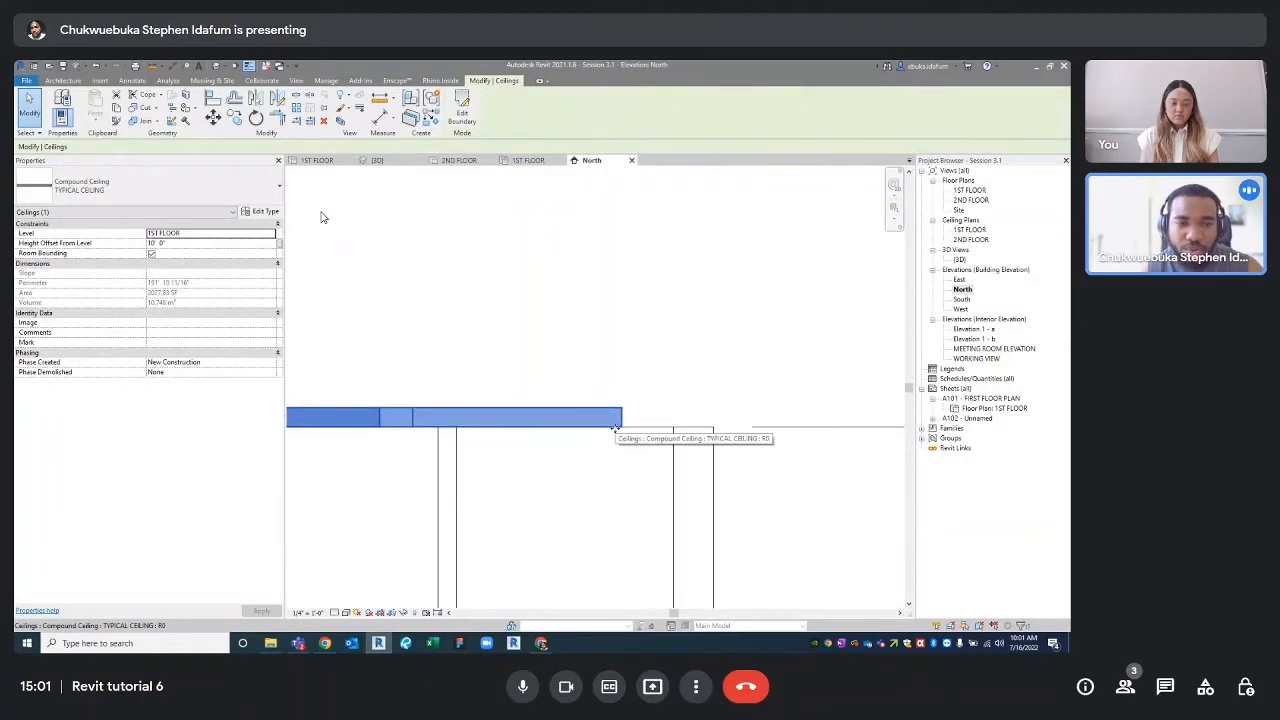
{"action": "left_click", "coordinate": [801, 461]}
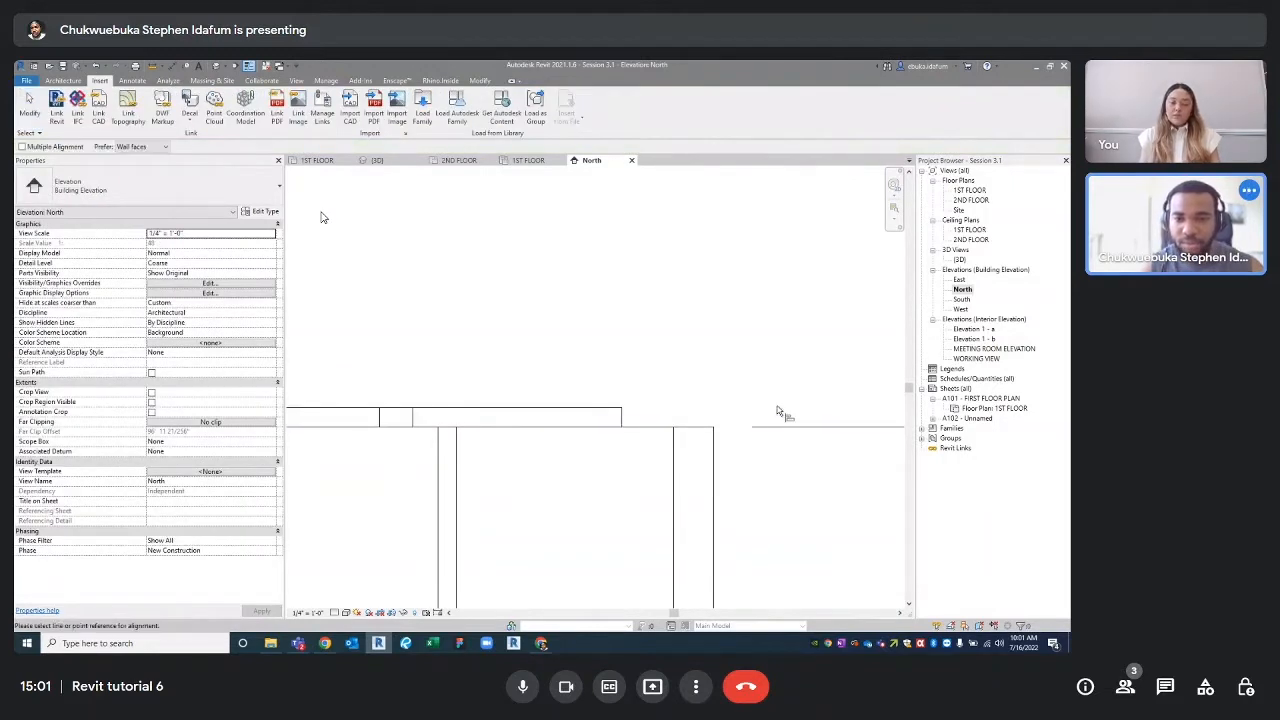
{"action": "scroll", "coordinate": [700, 382], "scroll_direction": "down", "scroll_amount": 2}
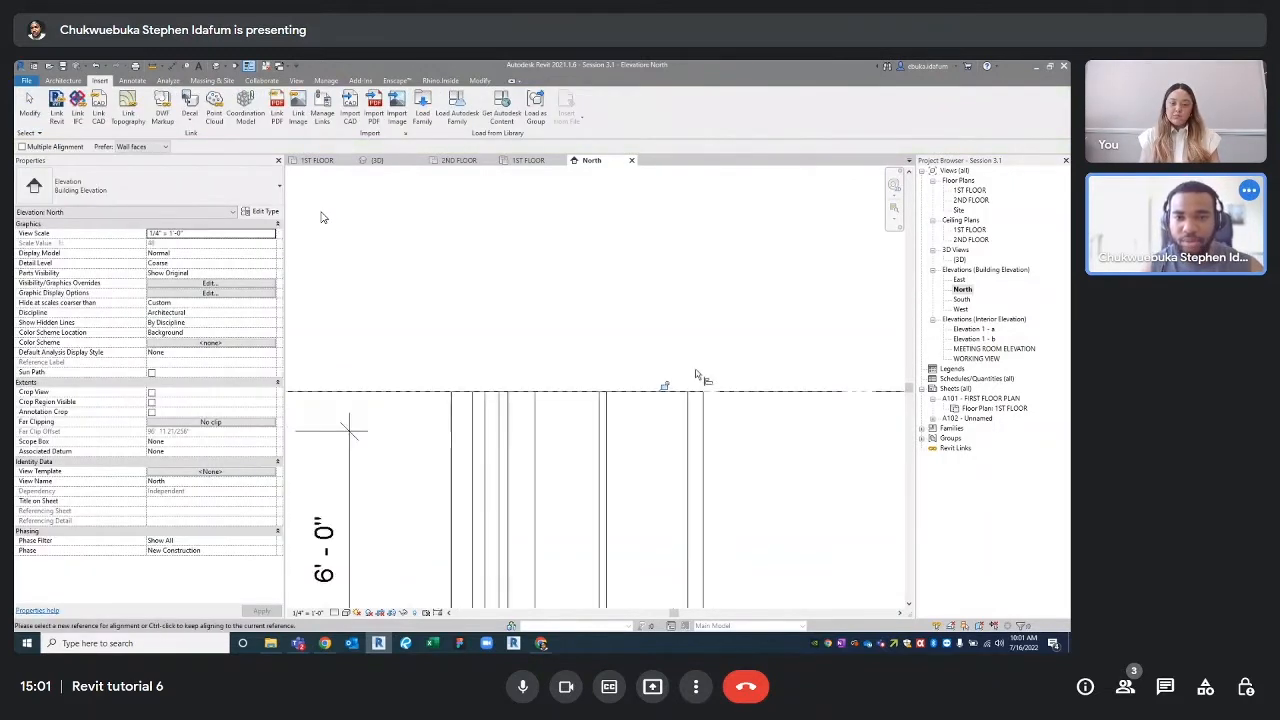
{"action": "scroll", "coordinate": [700, 388], "scroll_direction": "down", "scroll_amount": 2}
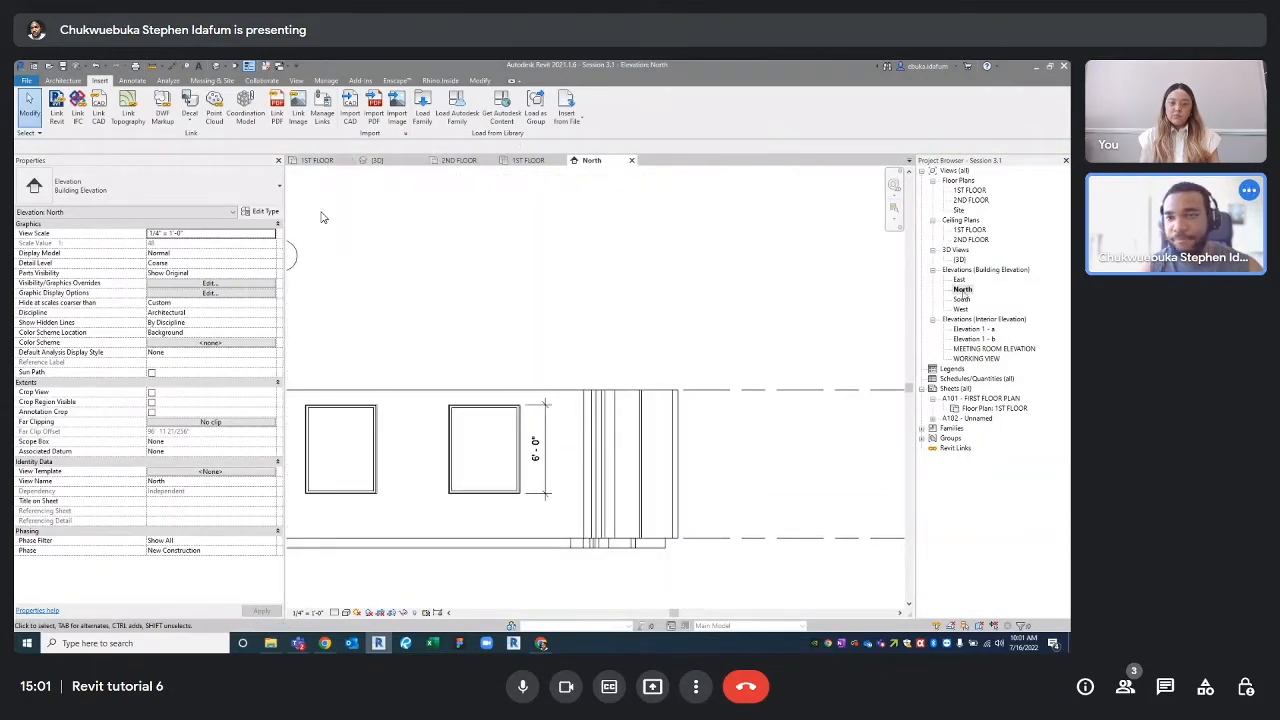
- Return to the 1ST FLOOR ceiling plan and delete the two linear box ceiling lights between grids D and E
{"action": "left_click", "coordinate": [529, 163]}
{"action": "left_click_drag", "start_coordinate": [419, 535], "coordinate": [391, 462]}
{"action": "middle_click_drag", "start_coordinate": [391, 462], "coordinate": [433, 452]}
{"action": "left_click", "coordinate": [802, 459]}
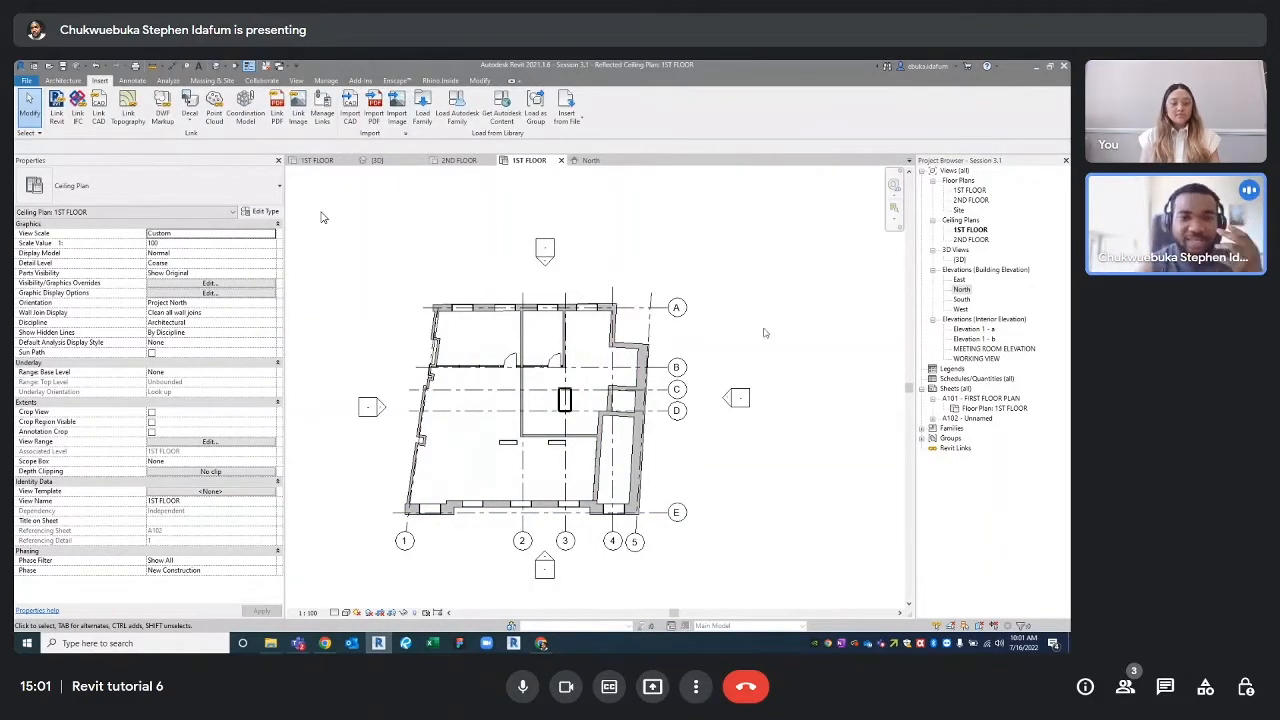
{"action": "scroll", "coordinate": [490, 445], "scroll_direction": "up", "scroll_amount": 3}
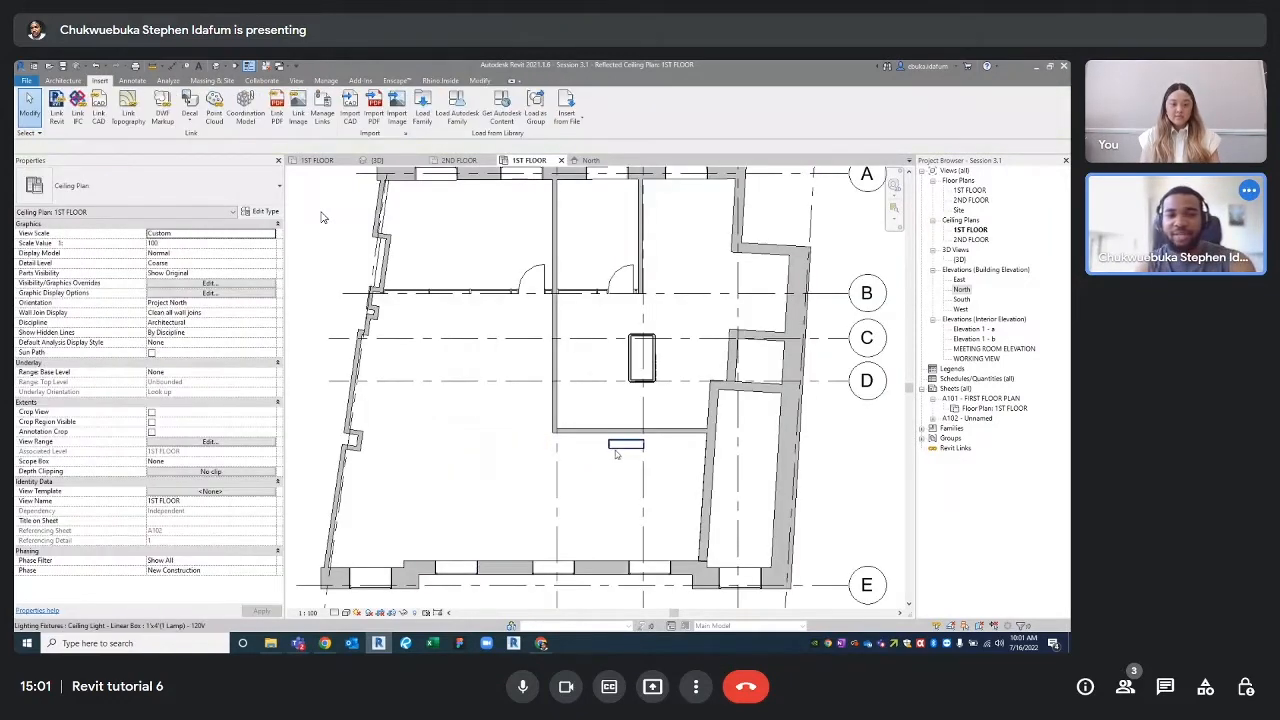
{"action": "scroll", "coordinate": [616, 454], "scroll_direction": "down", "scroll_amount": 4}
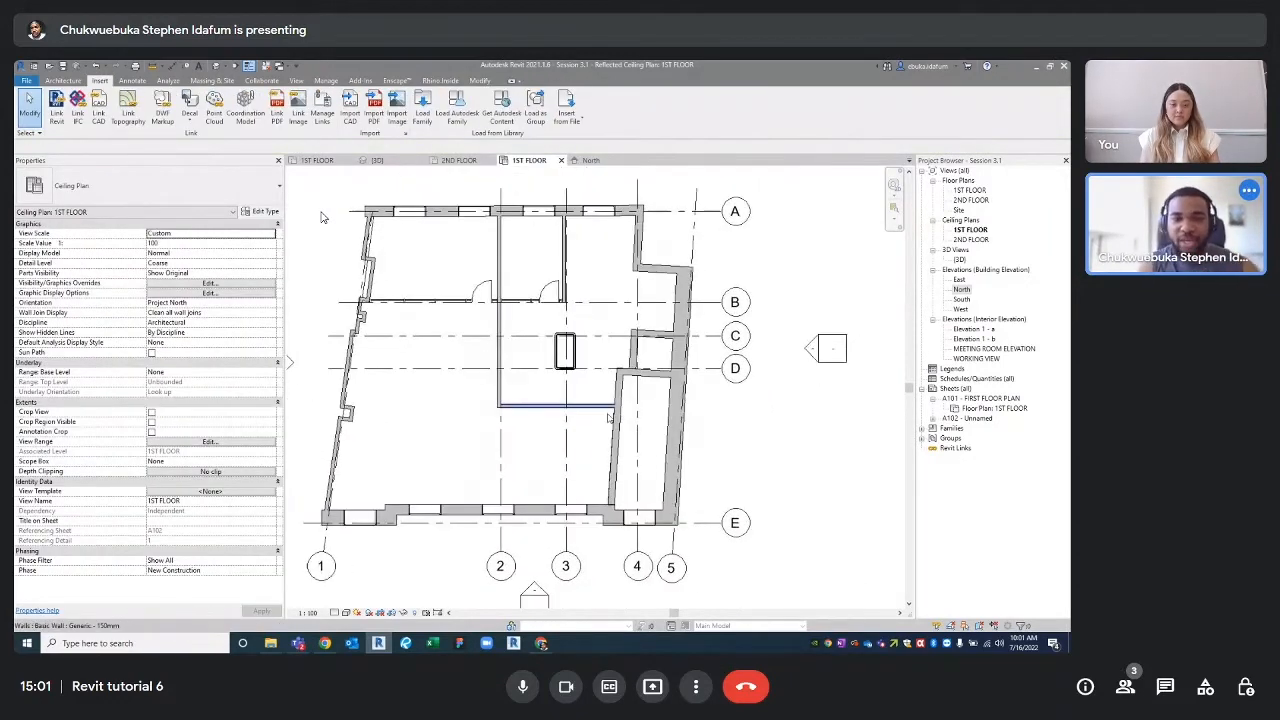
- Look over the ceiling plan's rooms and inspect the rectangular element on grid 3 between grids C and D
{"action": "middle_click_drag", "start_coordinate": [606, 455], "coordinate": [622, 476]}
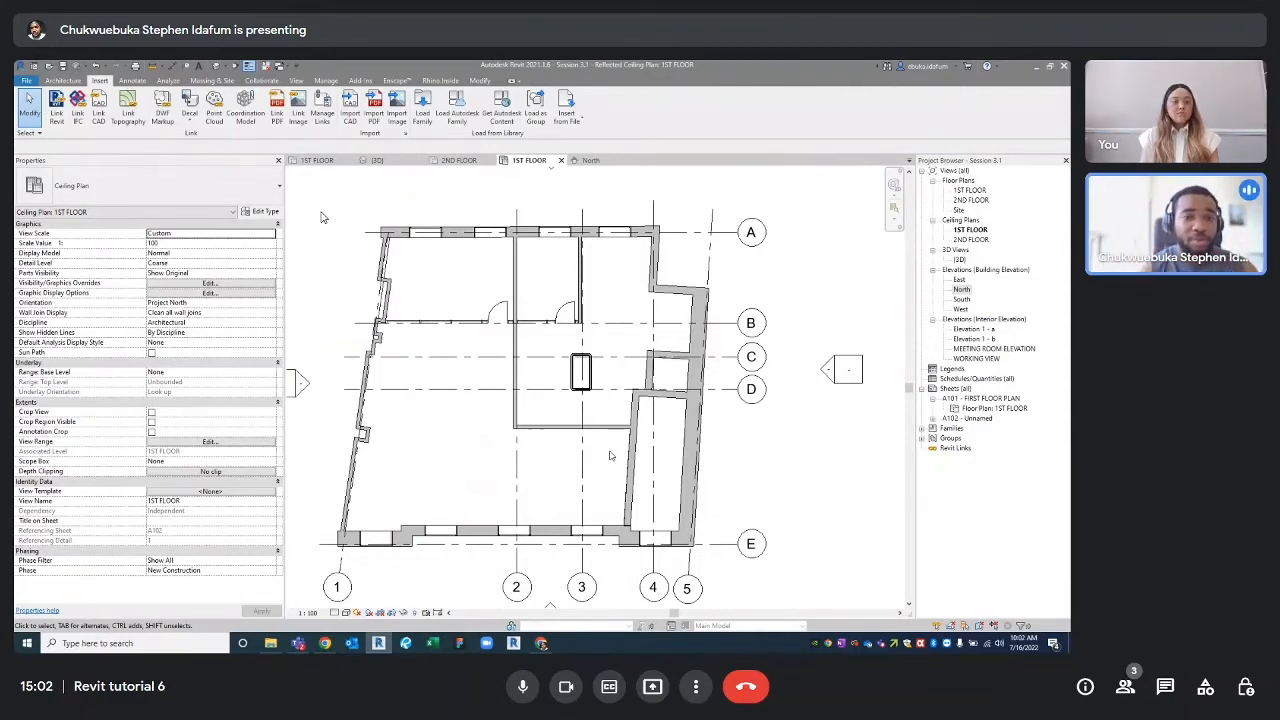
{"action": "middle_click_drag", "start_coordinate": [457, 287], "coordinate": [479, 315]}
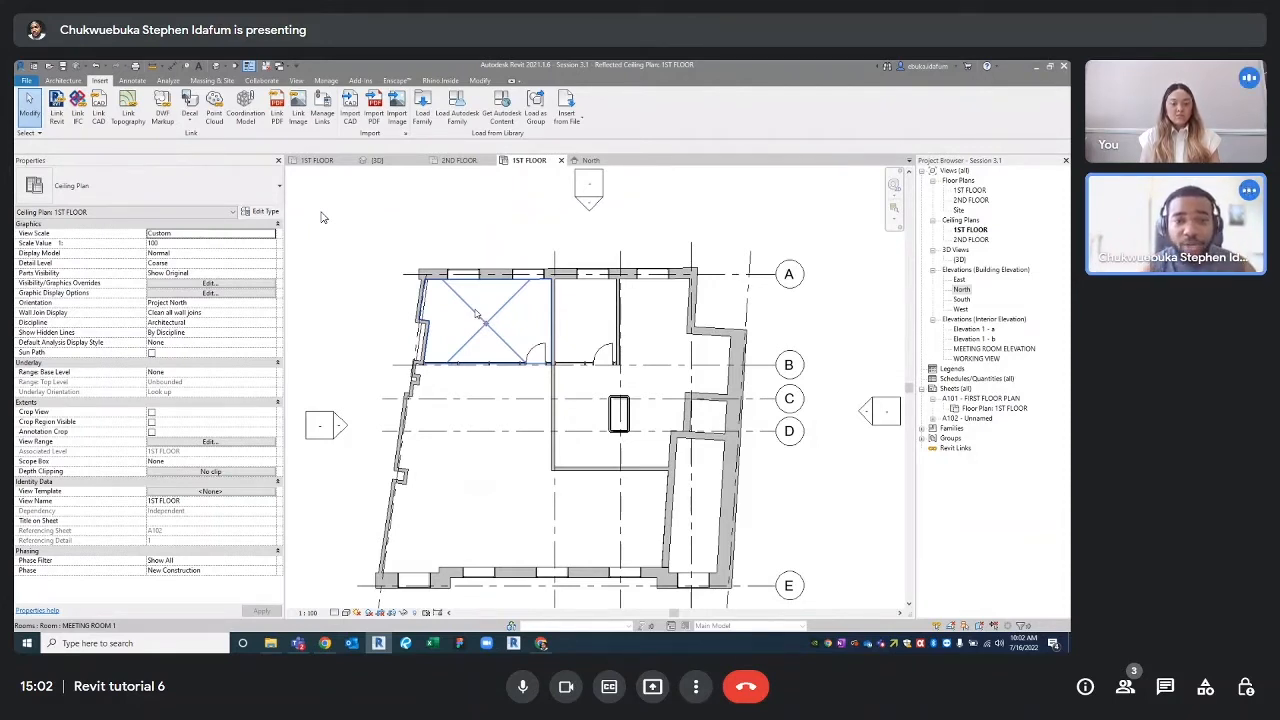
{"action": "scroll", "coordinate": [506, 497], "scroll_direction": "up", "scroll_amount": 1}
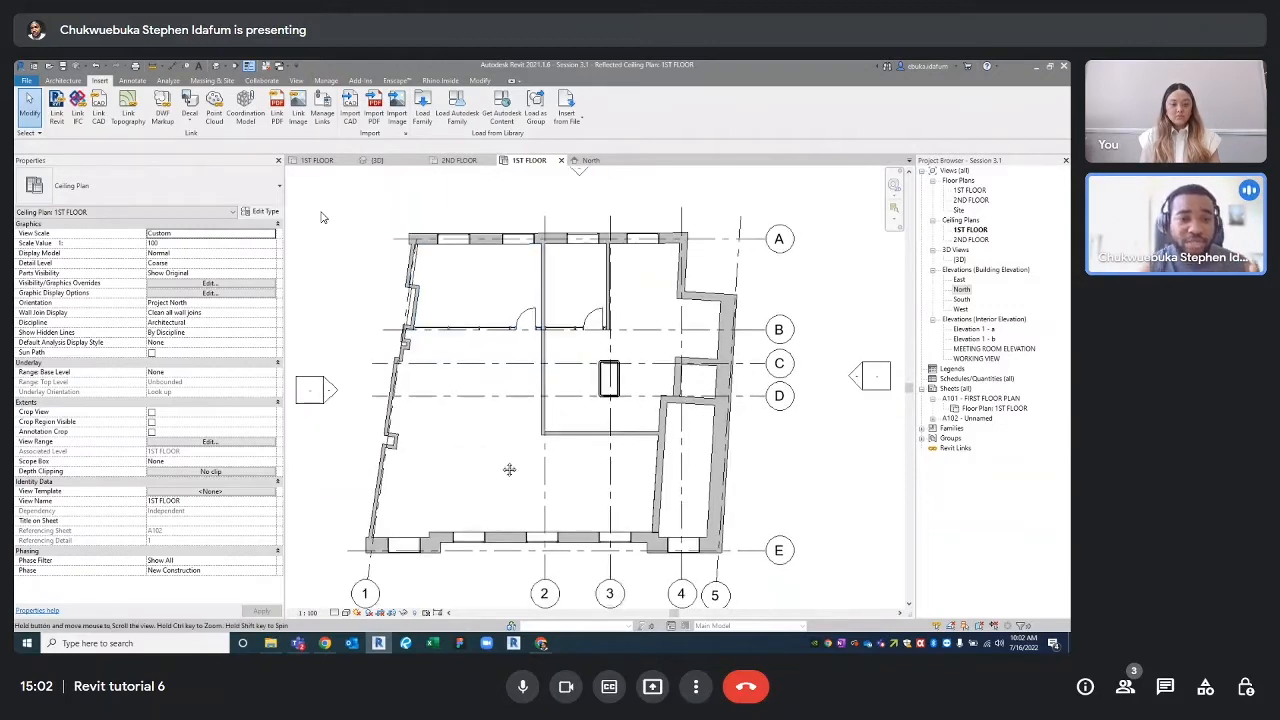
{"action": "scroll", "coordinate": [596, 367], "scroll_direction": "up", "scroll_amount": 5}
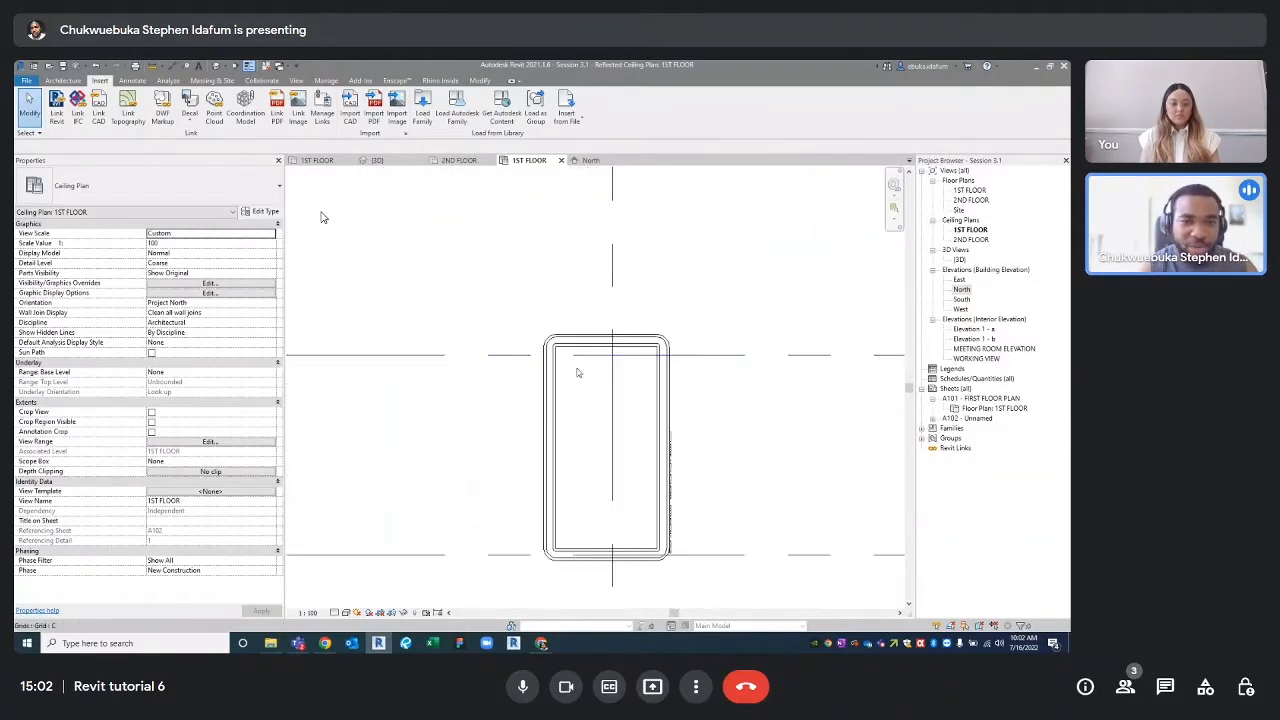
{"action": "scroll", "coordinate": [740, 411], "scroll_direction": "down", "scroll_amount": 4}
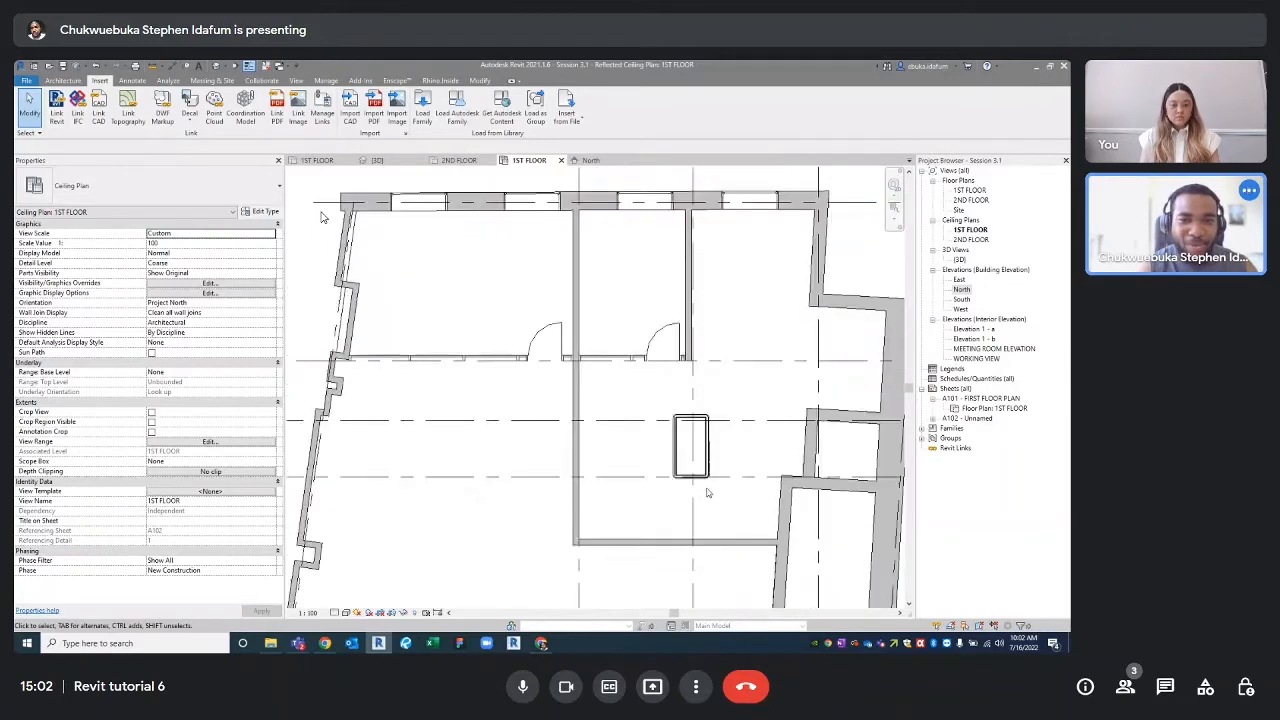
{"action": "scroll", "coordinate": [527, 488], "scroll_direction": "down", "scroll_amount": 2}
{"action": "middle_click_drag", "start_coordinate": [524, 480], "coordinate": [502, 457]}
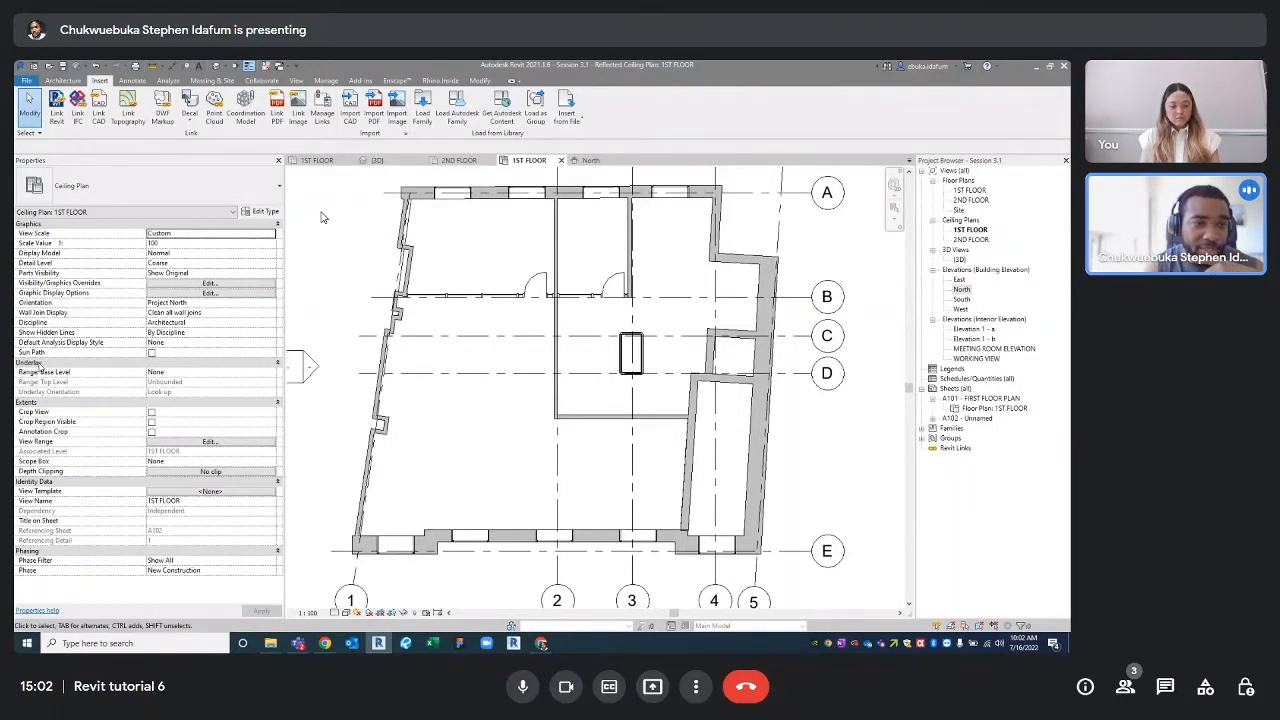
- Set the ceiling plan's underlay base level to 1ST FLOOR with the orientation Look down, and apply it
{"action": "left_click", "coordinate": [210, 372]}
{"action": "left_click", "coordinate": [271, 372]}
{"action": "left_click", "coordinate": [208, 393]}
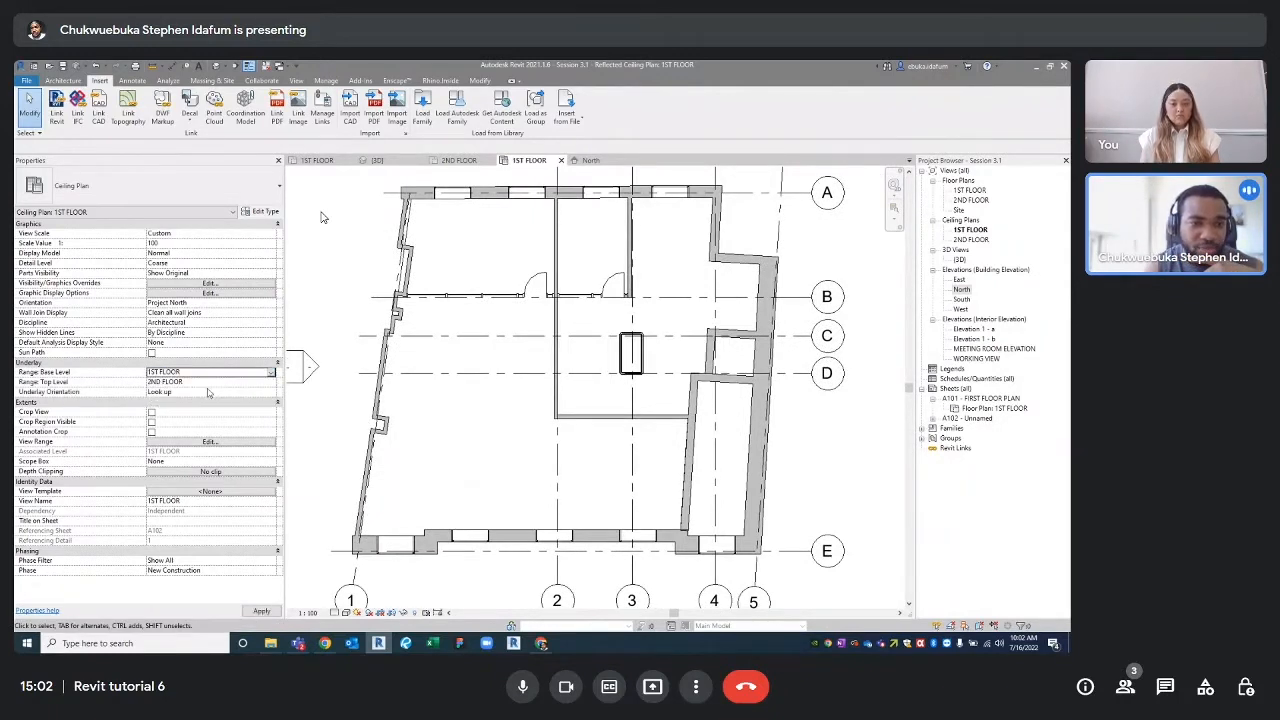
{"action": "left_click", "coordinate": [272, 392]}
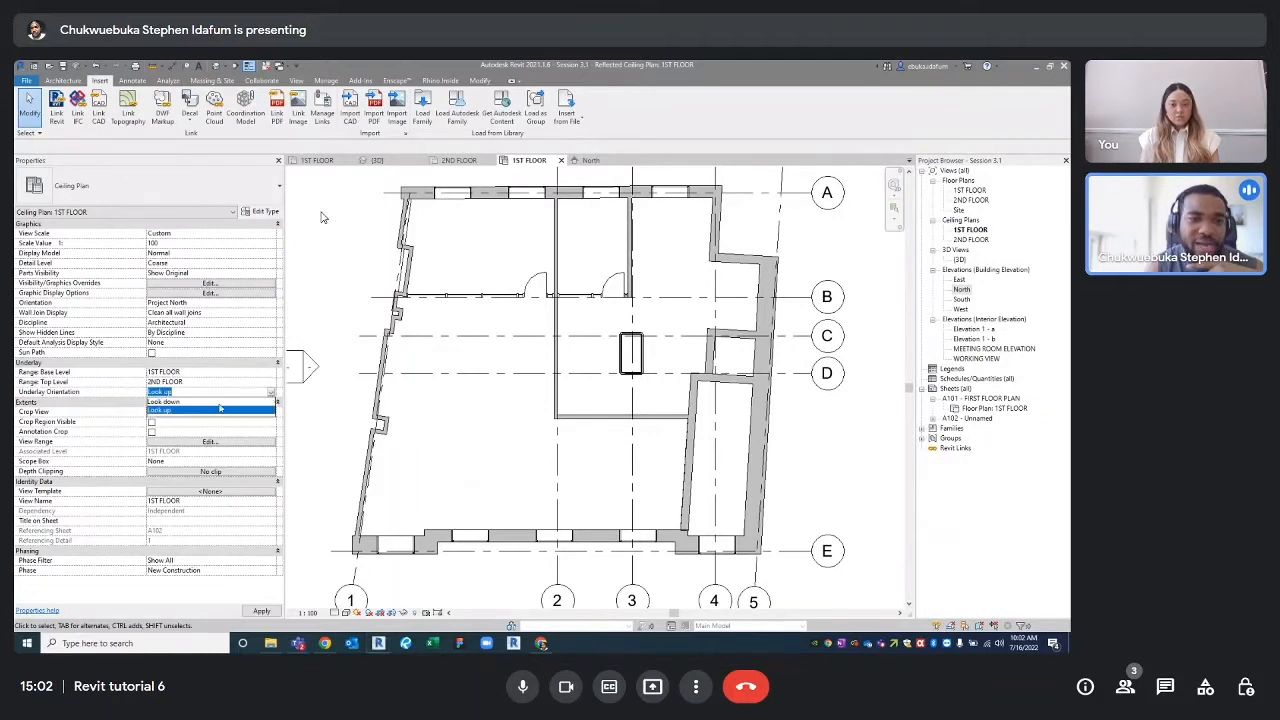
{"action": "left_click", "coordinate": [165, 401]}
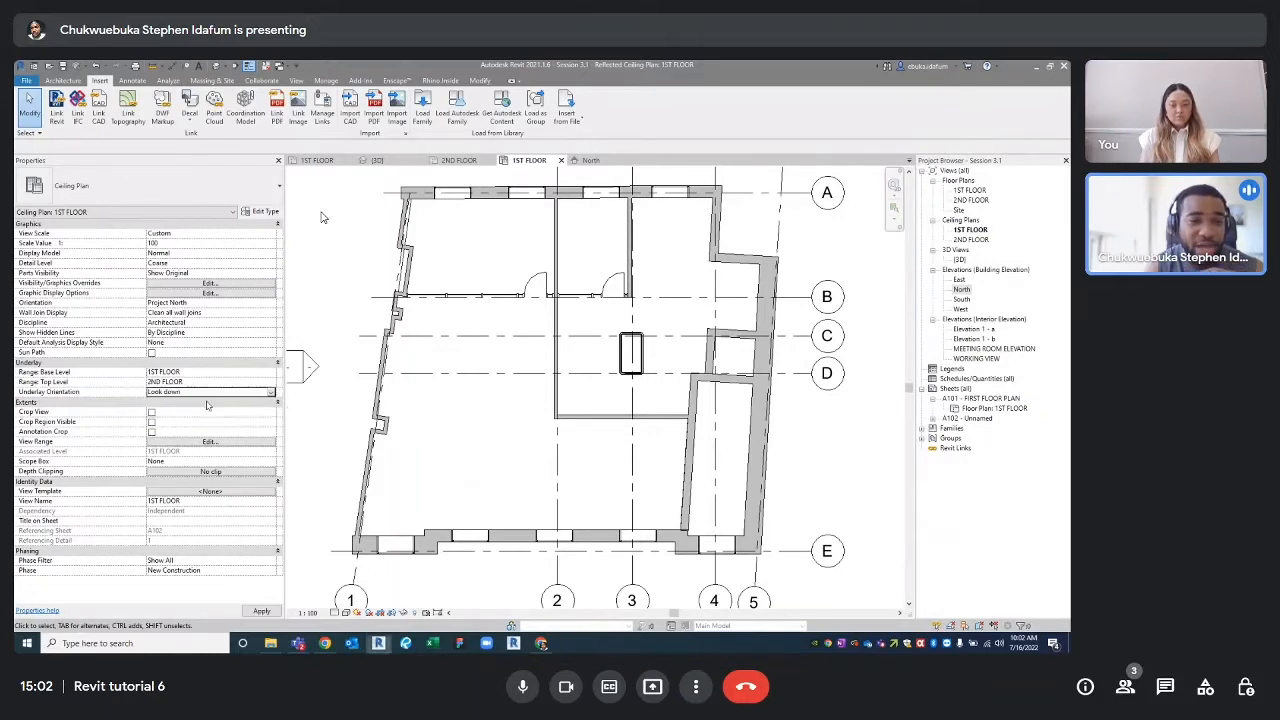
{"action": "left_click", "coordinate": [261, 611]}
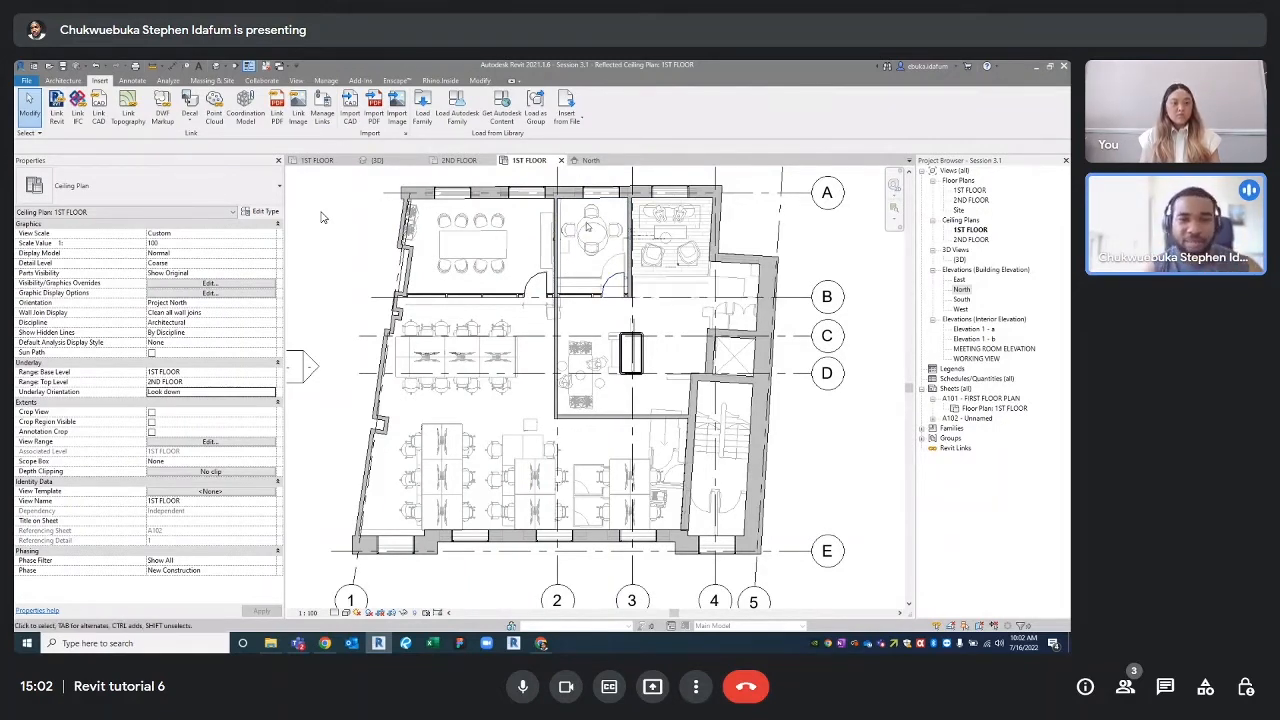
- Examine the underlaid furniture layout across the ceiling plan, focusing on the two meeting rooms along grid A
{"action": "middle_click_drag", "start_coordinate": [589, 232], "coordinate": [591, 250]}
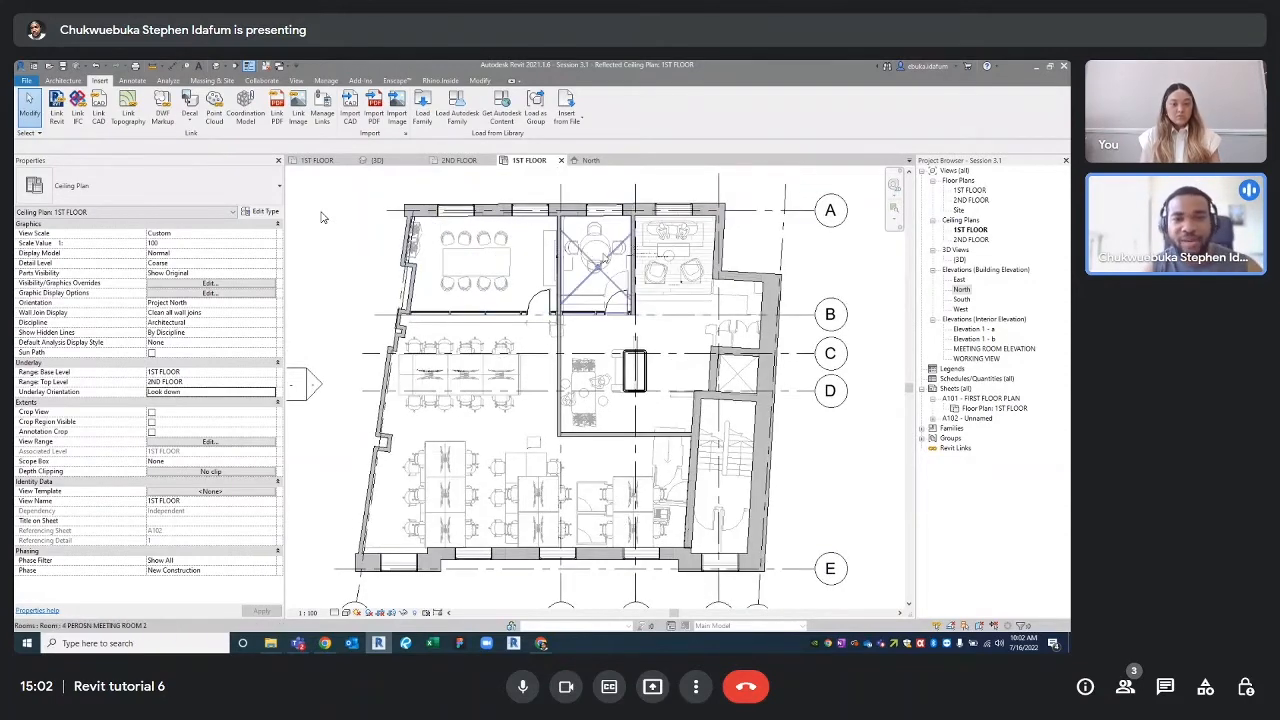
{"action": "middle_click_drag", "start_coordinate": [673, 260], "coordinate": [655, 246]}
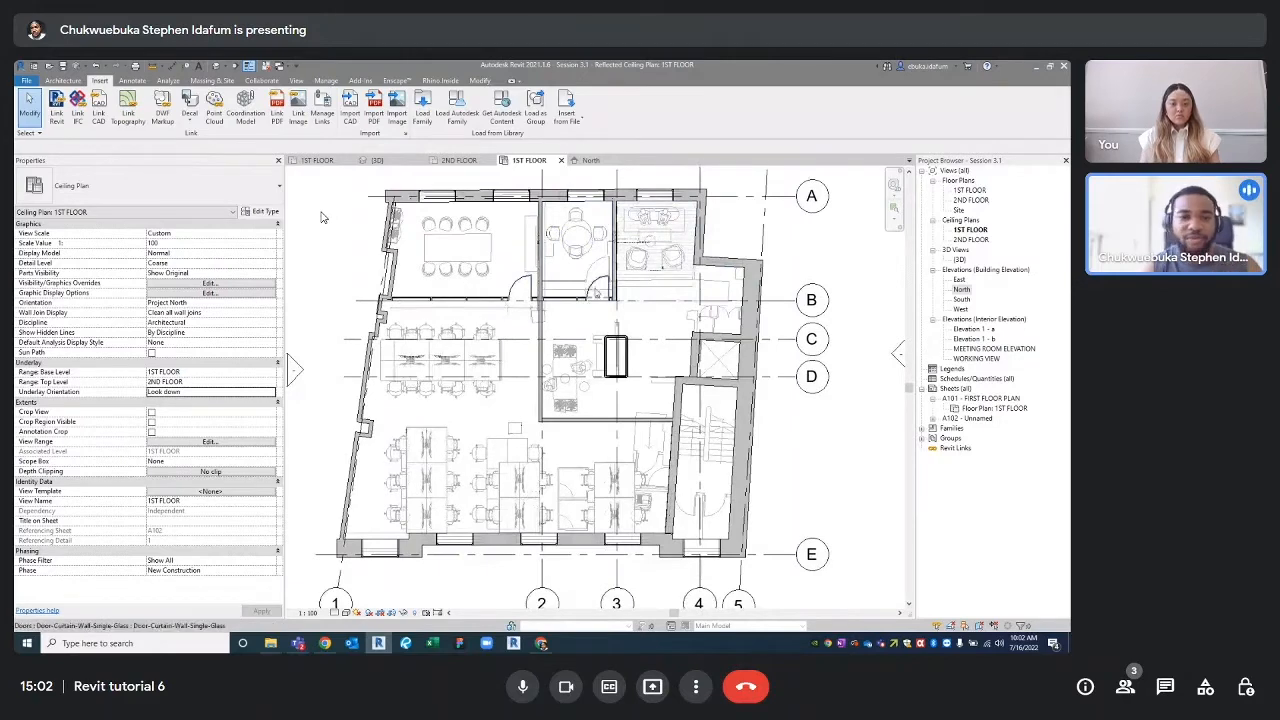
{"action": "middle_click_drag", "start_coordinate": [612, 306], "coordinate": [628, 324]}
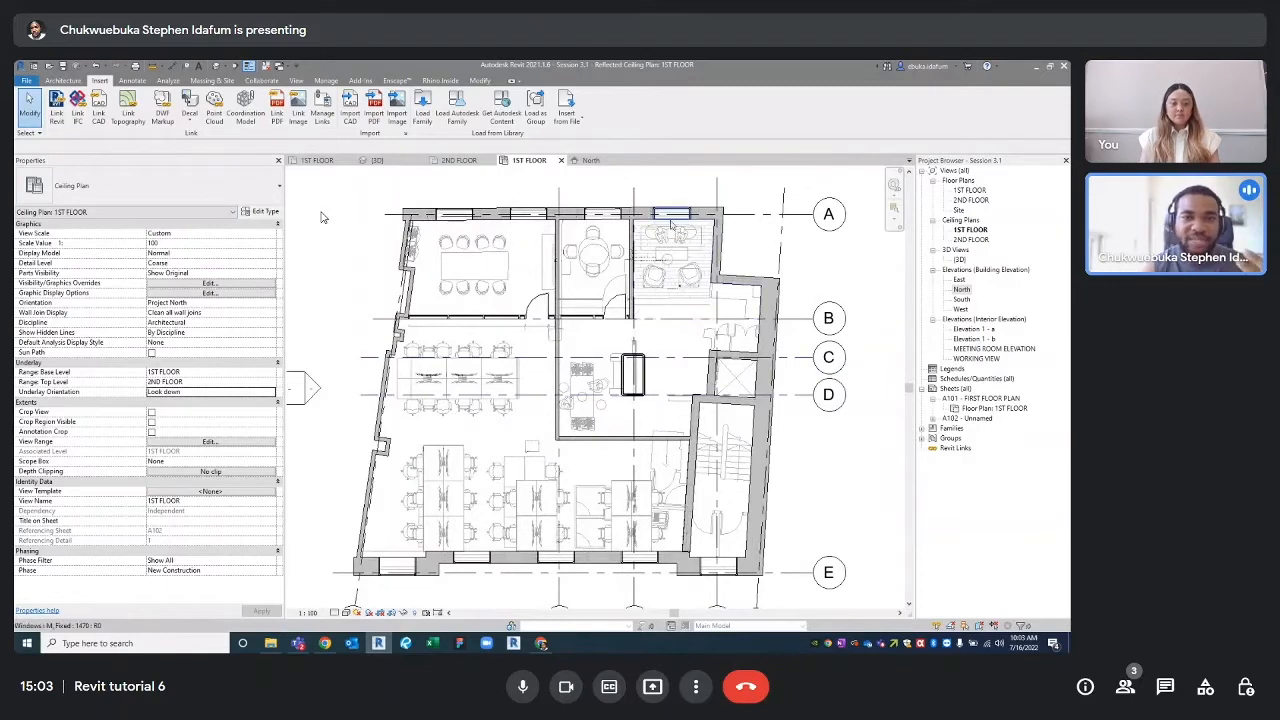
{"action": "scroll", "coordinate": [680, 260], "scroll_direction": "up", "scroll_amount": 5}
{"action": "middle_click_drag", "start_coordinate": [700, 256], "coordinate": [771, 220]}
{"action": "scroll", "coordinate": [725, 222], "scroll_direction": "up", "scroll_amount": 1}
{"action": "middle_click_drag", "start_coordinate": [469, 273], "coordinate": [594, 333]}
{"action": "scroll", "coordinate": [523, 308], "scroll_direction": "up", "scroll_amount": 1}
{"action": "middle_click_drag", "start_coordinate": [467, 259], "coordinate": [479, 287]}
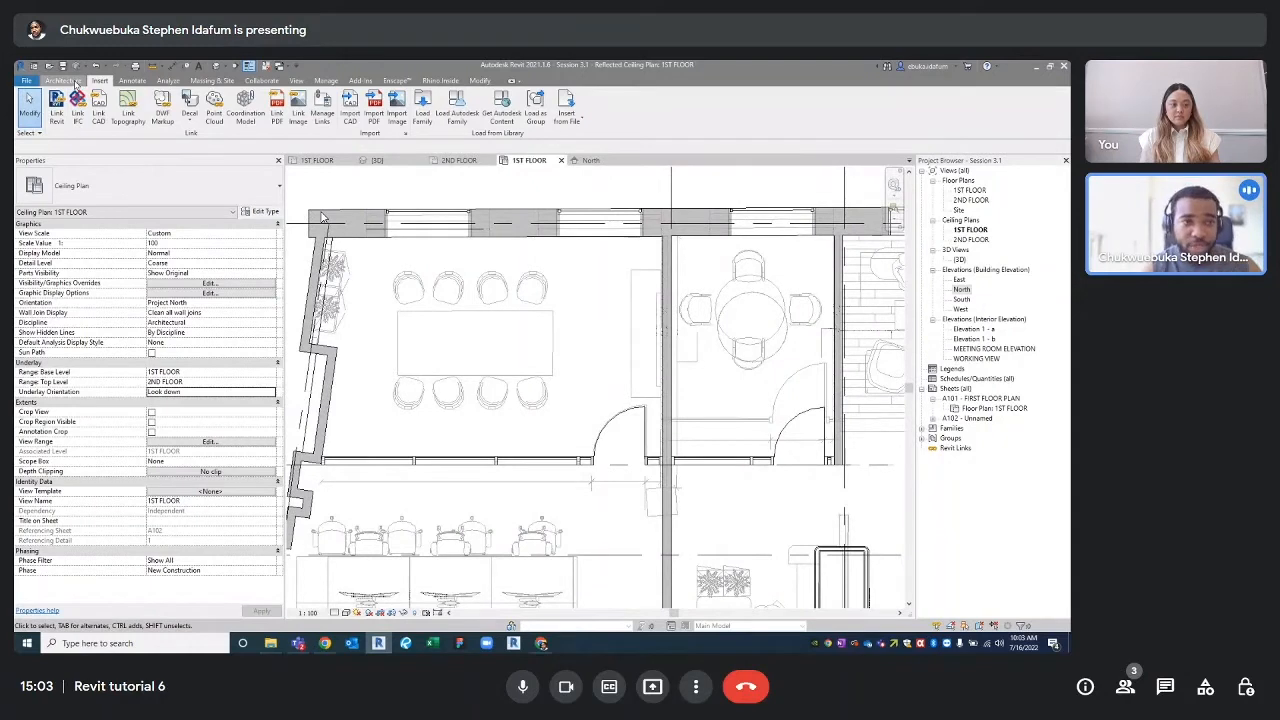
- Start placing a component and browse the imperial family library to the Internal folder of the architectural lighting families
{"action": "left_click", "coordinate": [66, 80]}
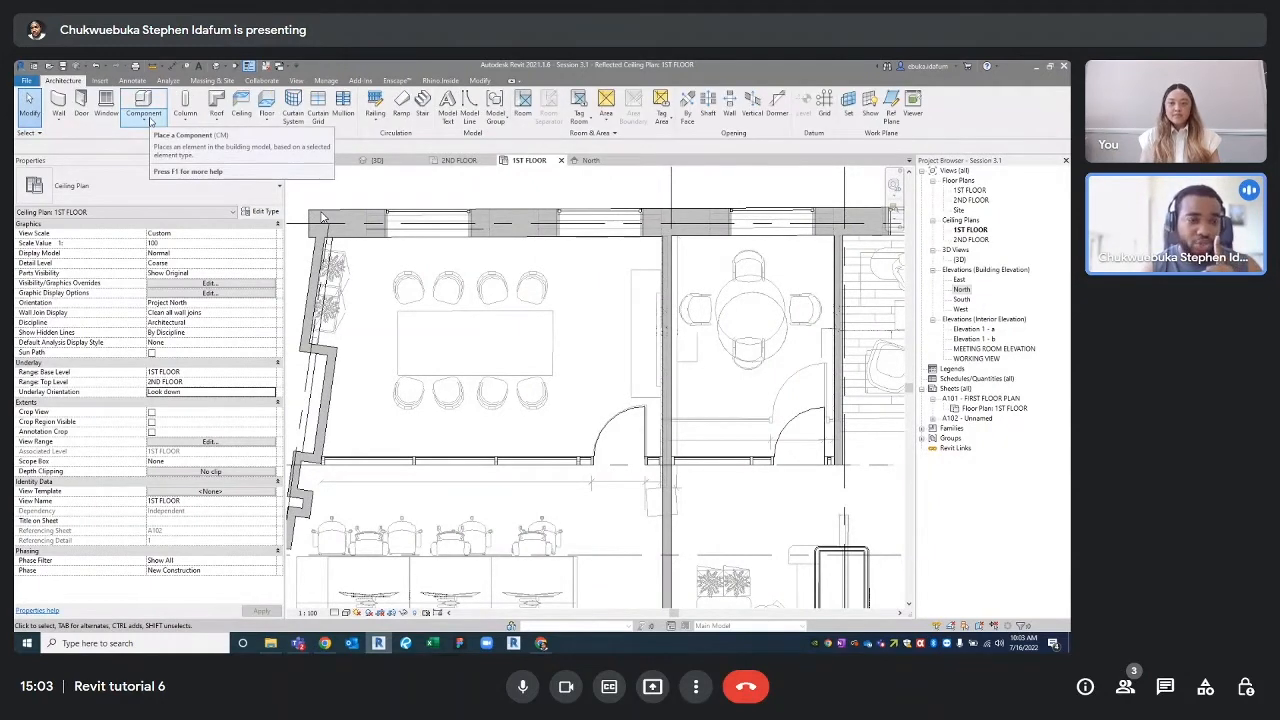
{"action": "left_click", "coordinate": [150, 121]}
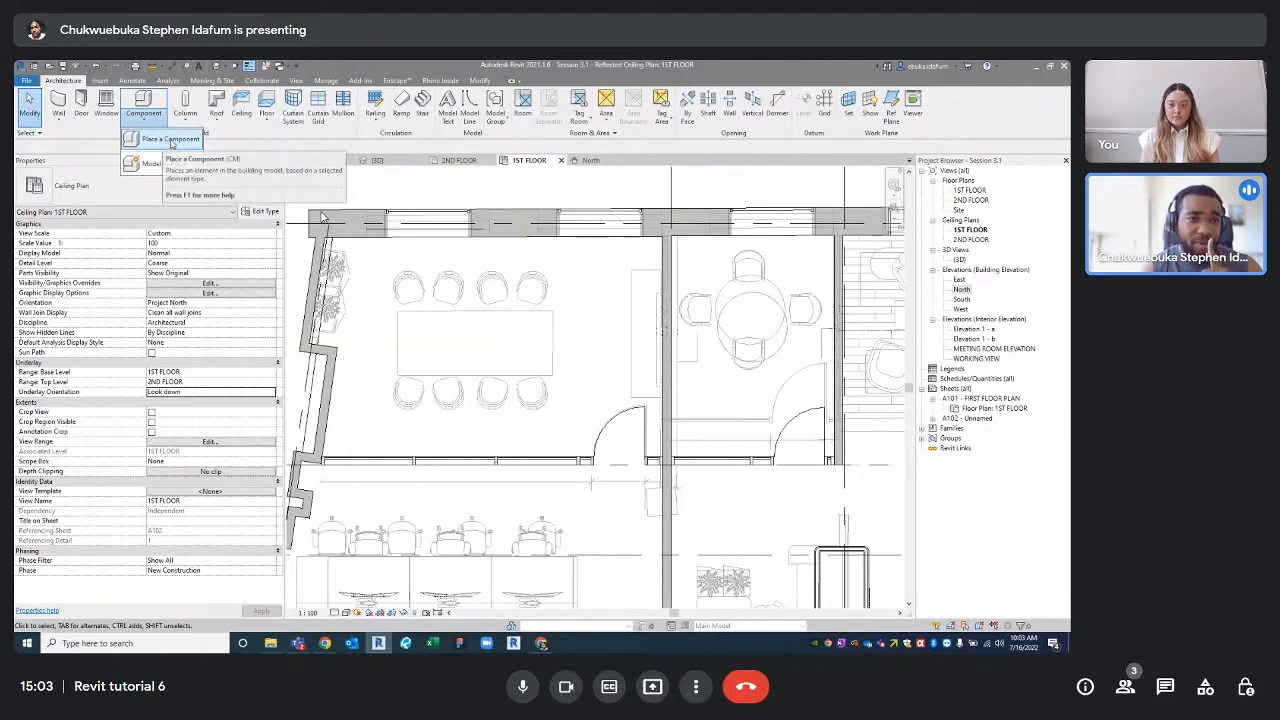
{"action": "left_click", "coordinate": [171, 140]}
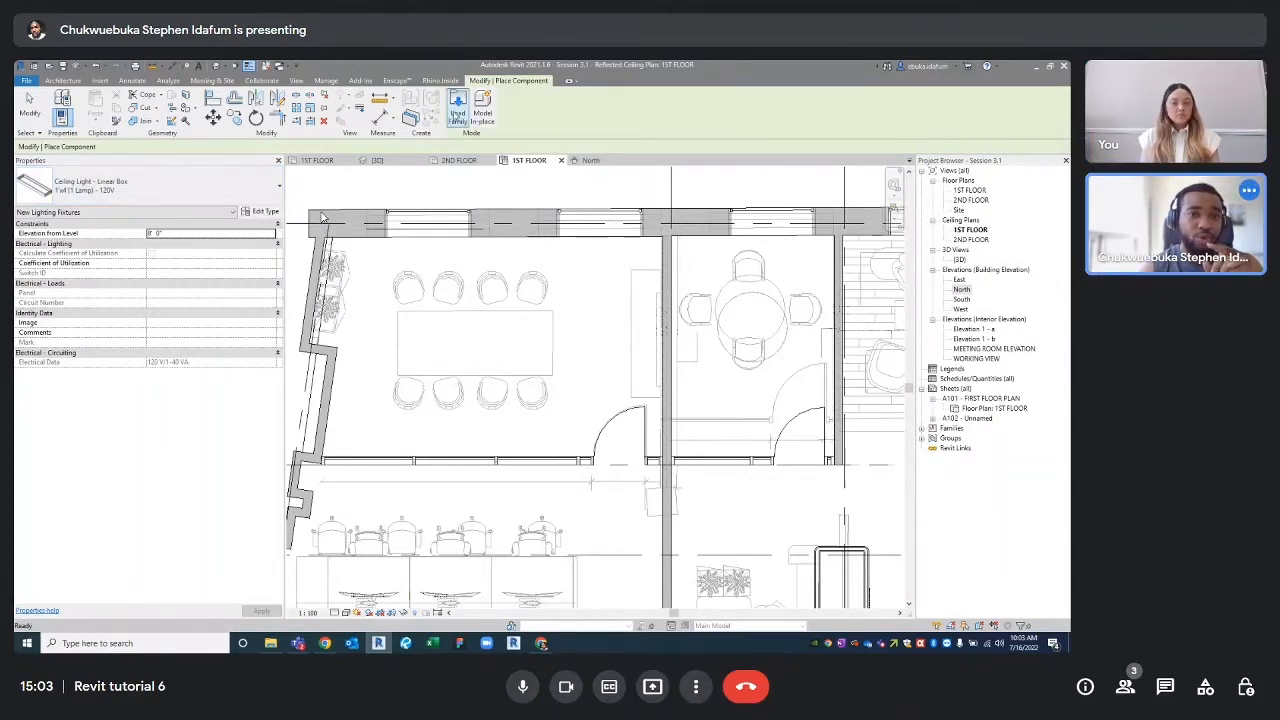
{"action": "left_click", "coordinate": [456, 110]}
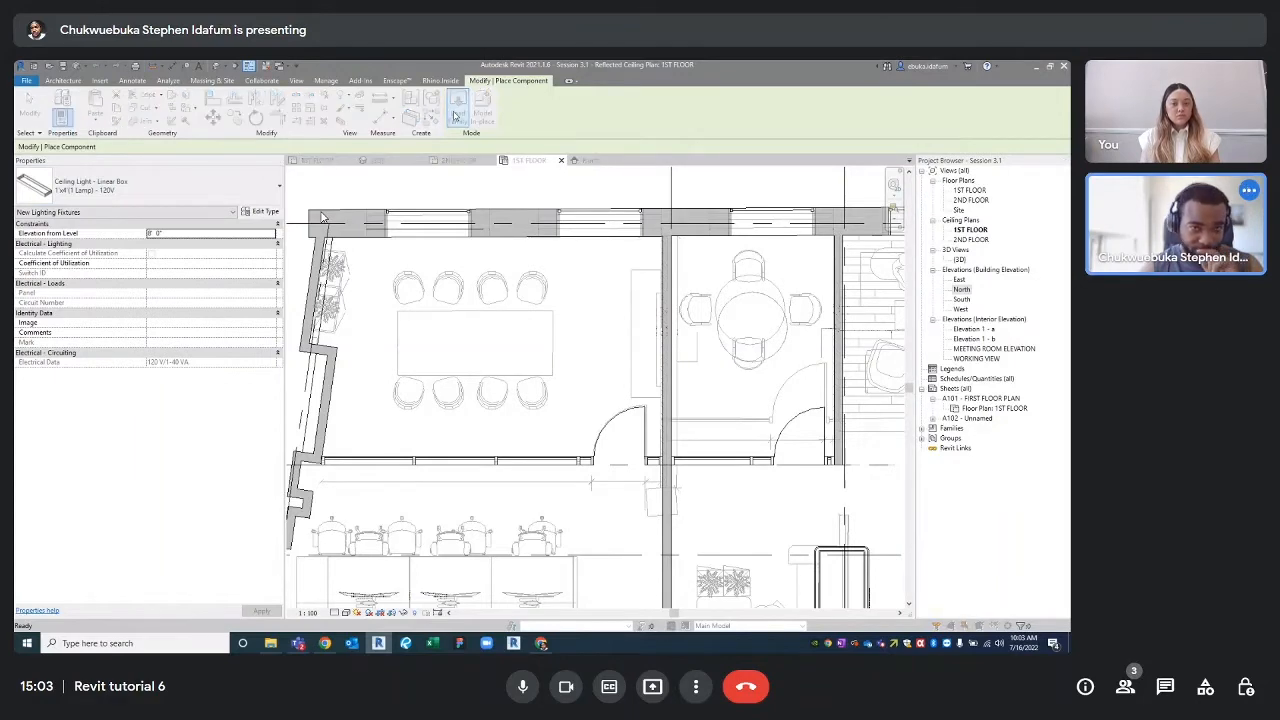
{"action": "left_click_drag", "start_coordinate": [459, 147], "coordinate": [495, 138]}
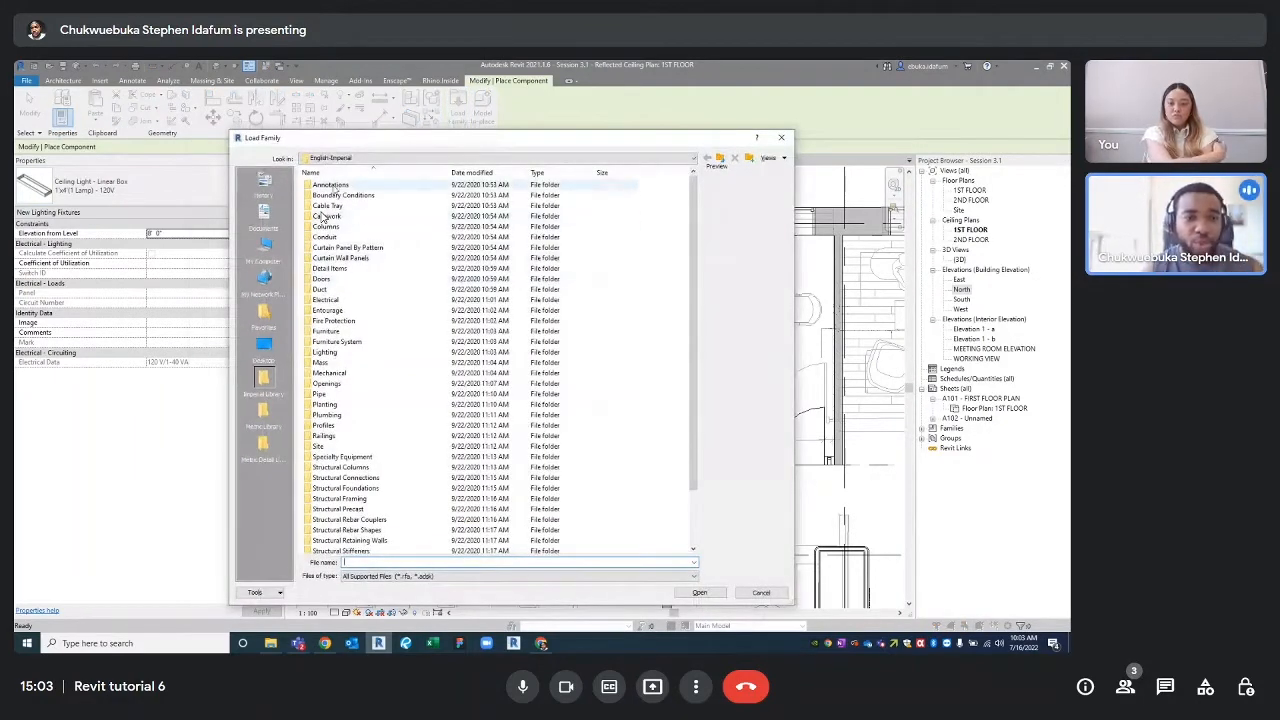
{"action": "double_click", "coordinate": [330, 352]}
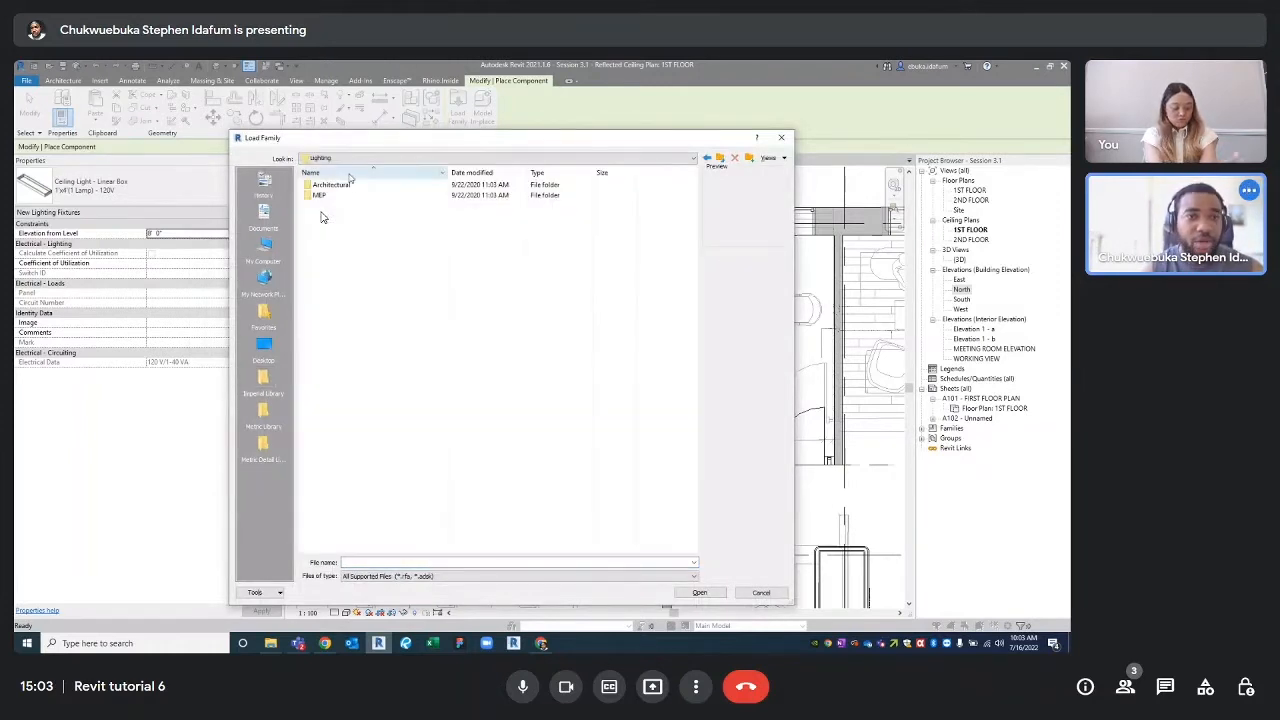
{"action": "double_click", "coordinate": [340, 185]}
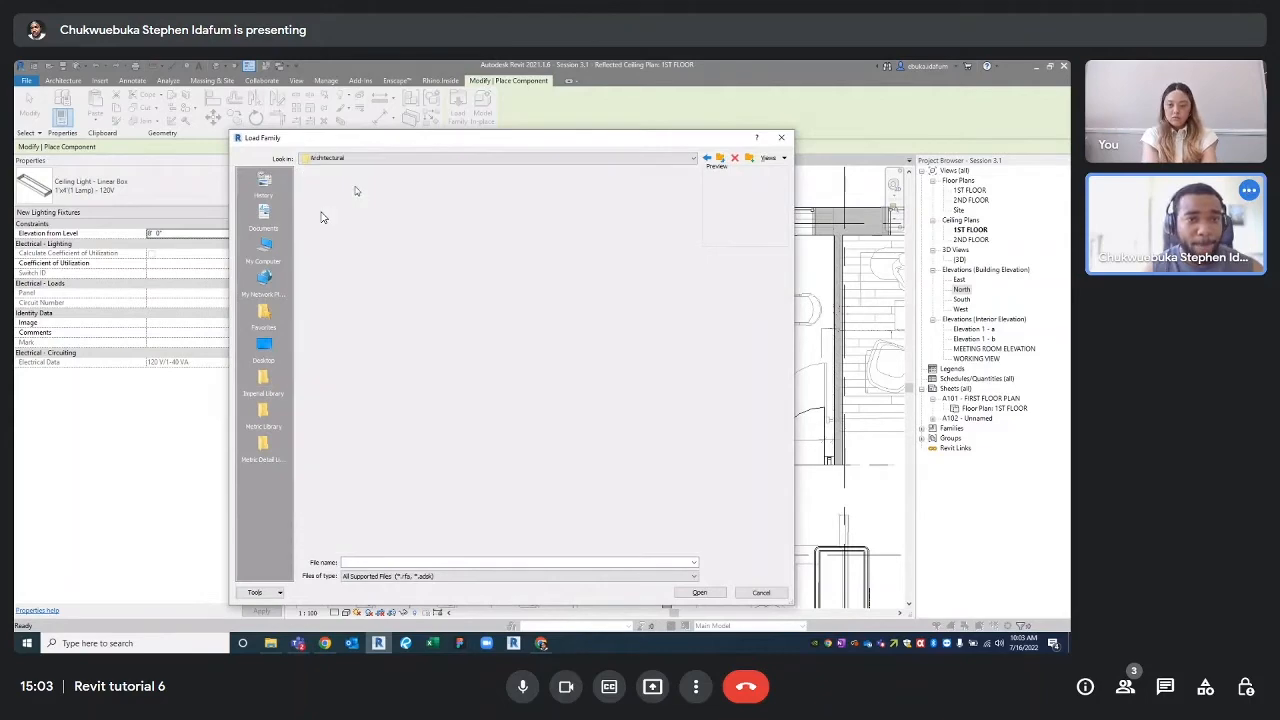
{"action": "double_click", "coordinate": [330, 195]}
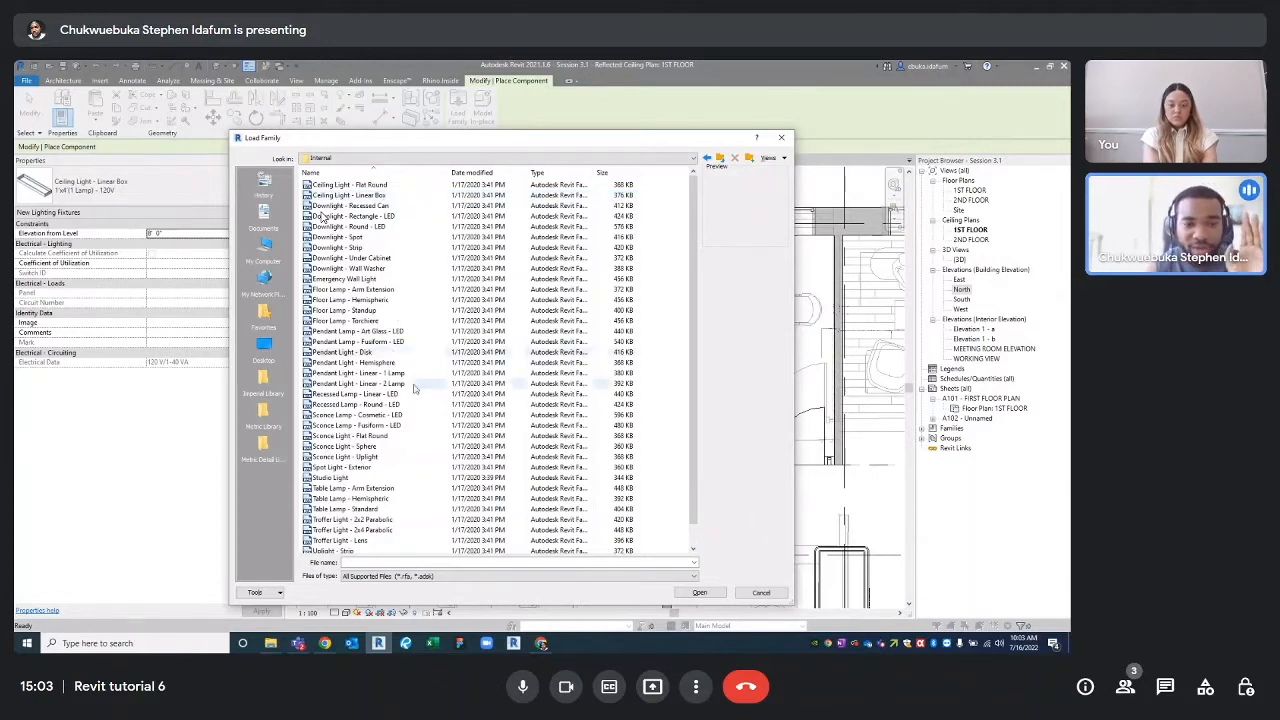
{"action": "scroll", "coordinate": [352, 372], "scroll_direction": "down", "scroll_amount": 1}
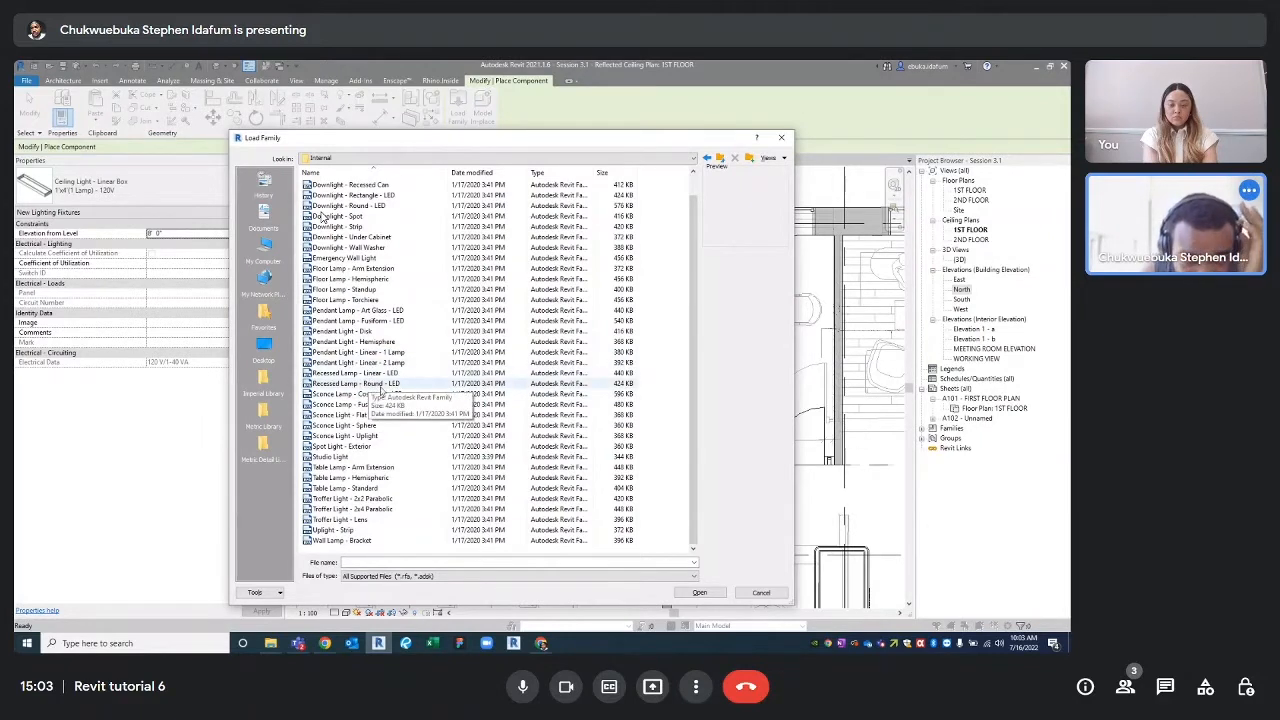
- Load the Recessed Lamp - Round - LED family with the 4" Trimless Downlight type
{"action": "left_click", "coordinate": [380, 388]}
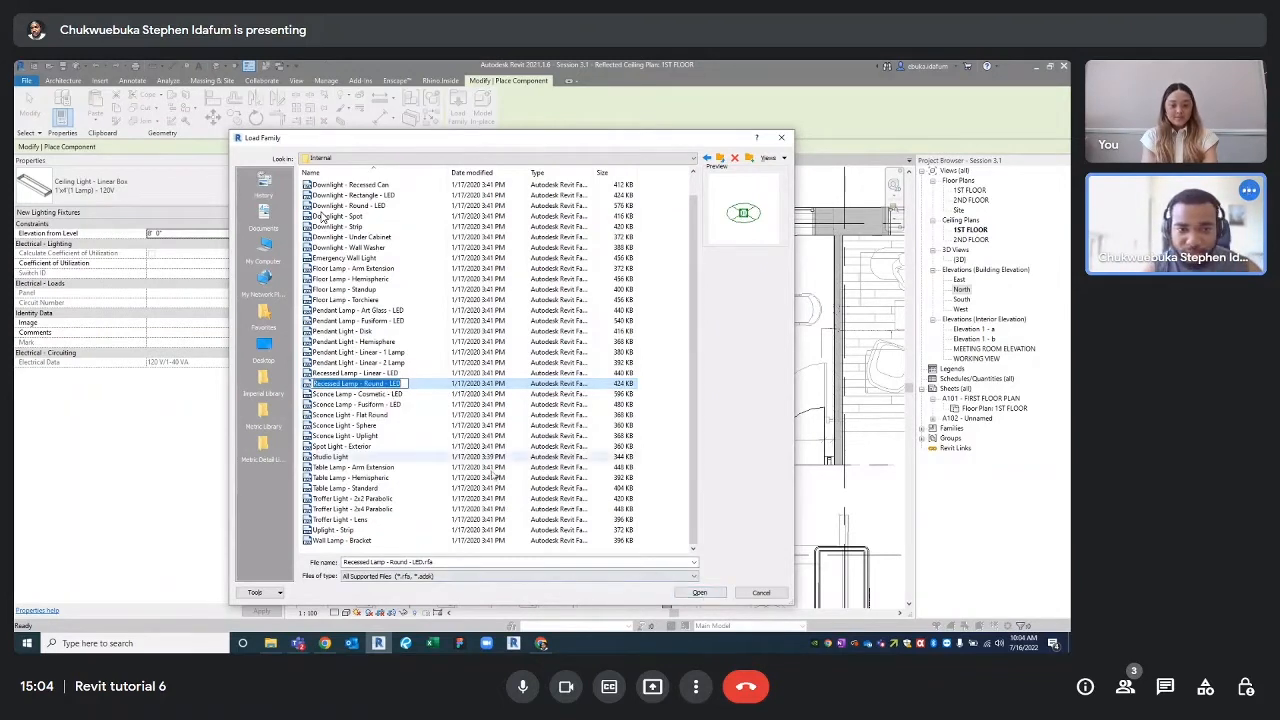
{"action": "left_click", "coordinate": [700, 592]}
{"action": "left_click", "coordinate": [702, 592]}
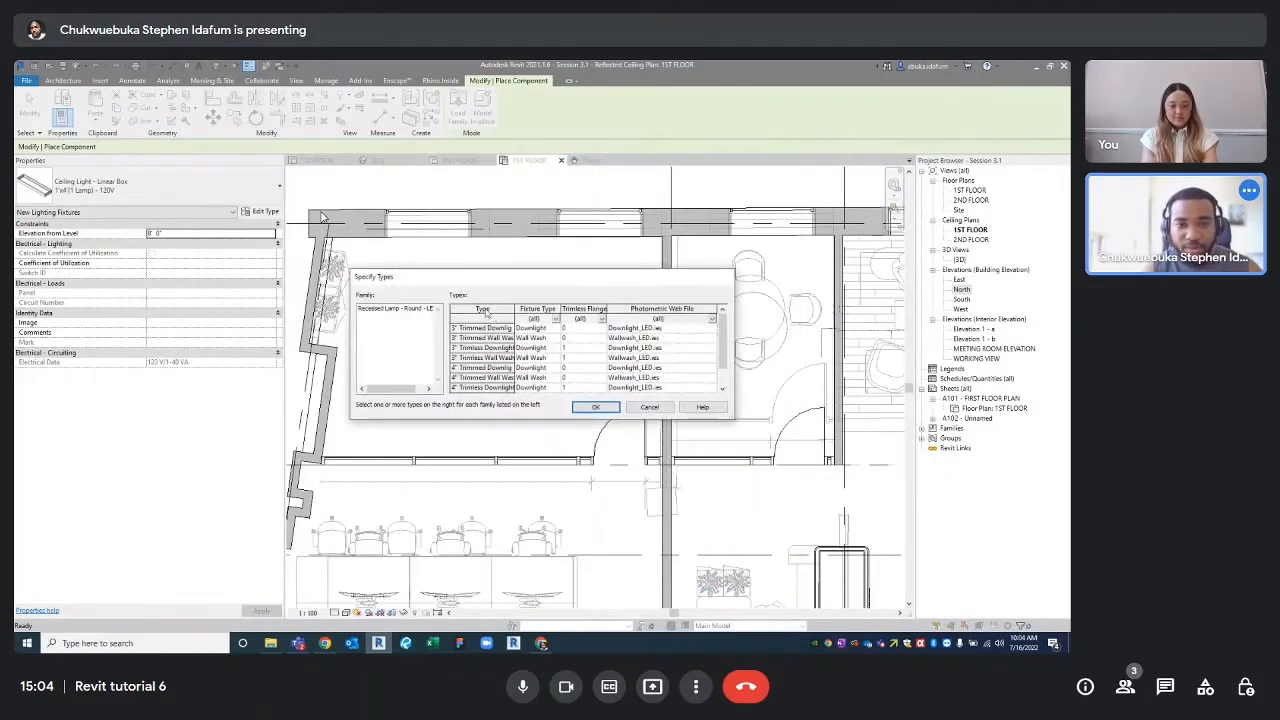
{"action": "scroll", "coordinate": [488, 336], "scroll_direction": "down", "scroll_amount": 1}
{"action": "scroll", "coordinate": [488, 338], "scroll_direction": "up", "scroll_amount": 1}
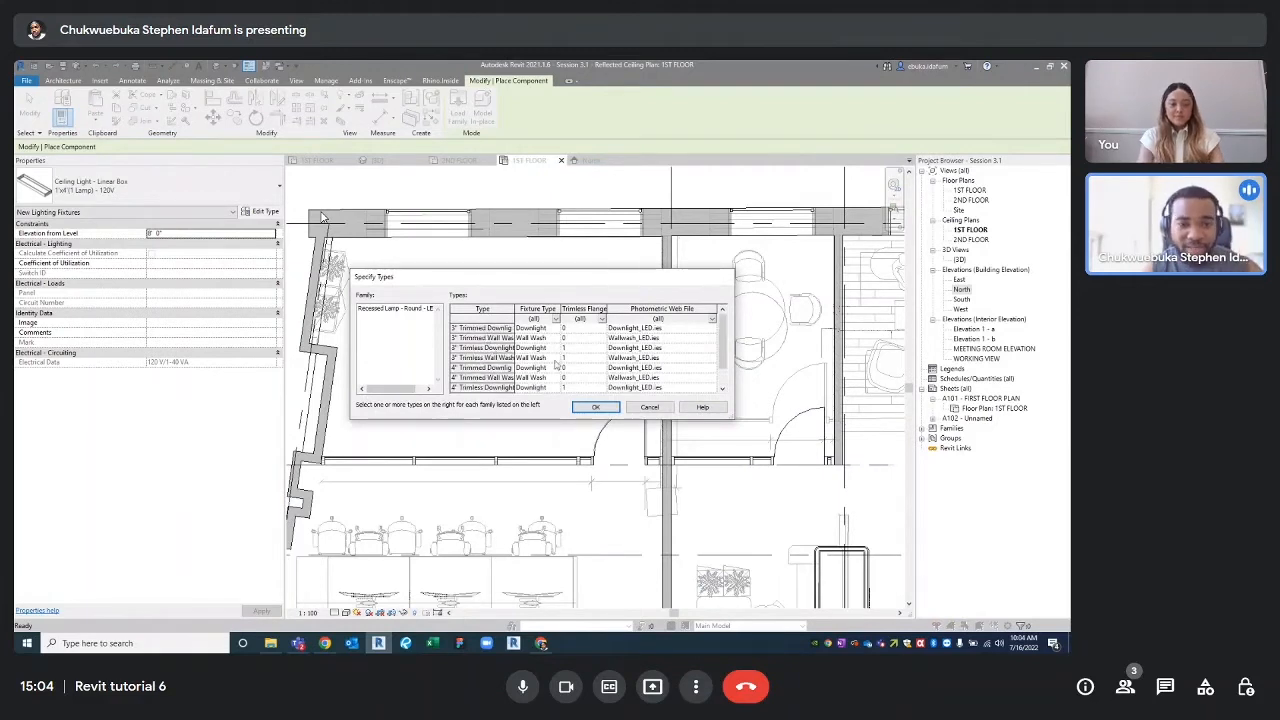
{"action": "left_click", "coordinate": [596, 407]}
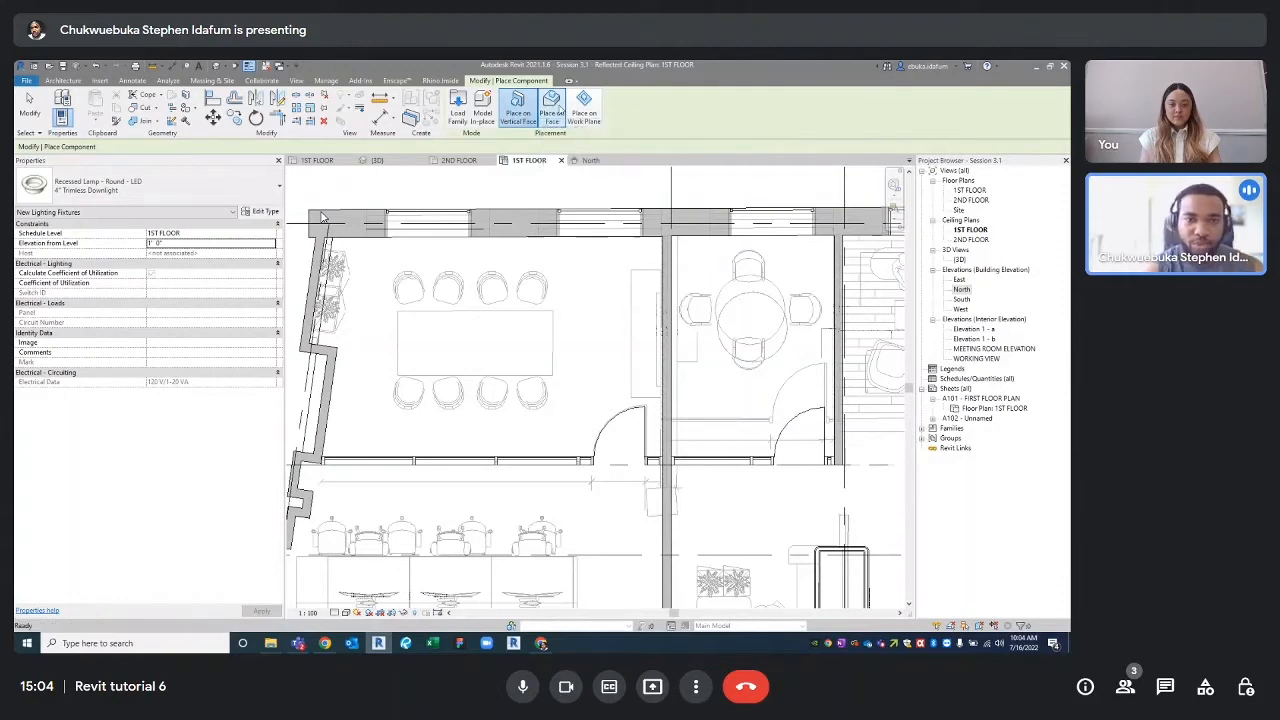
- Place one 4" Trimless Downlight on the ceiling face of the open office, between the upper desk cluster and the dividing wall
{"action": "left_click", "coordinate": [551, 105]}
{"action": "scroll", "coordinate": [436, 320], "scroll_direction": "down", "scroll_amount": 3}
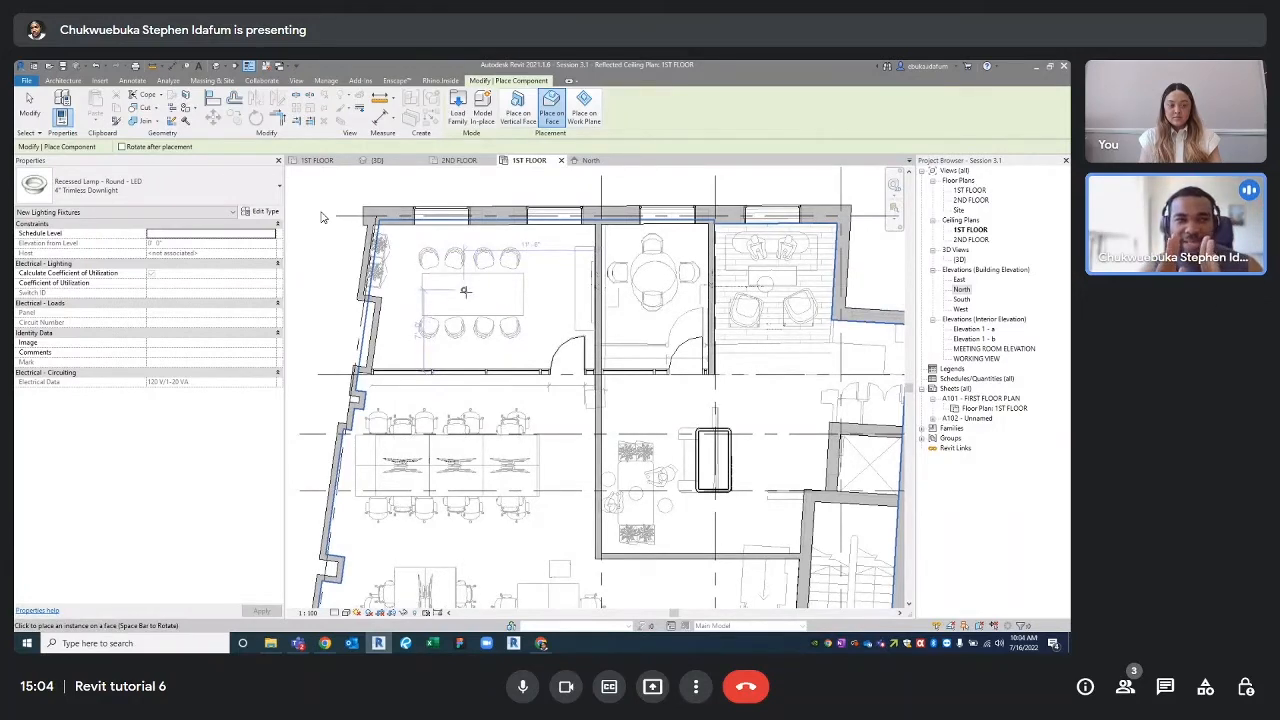
{"action": "scroll", "coordinate": [486, 312], "scroll_direction": "down", "scroll_amount": 1}
{"action": "middle_click_drag", "start_coordinate": [534, 399], "coordinate": [518, 311]}
{"action": "scroll", "coordinate": [525, 320], "scroll_direction": "up", "scroll_amount": 3}
{"action": "scroll", "coordinate": [535, 325], "scroll_direction": "up", "scroll_amount": 3}
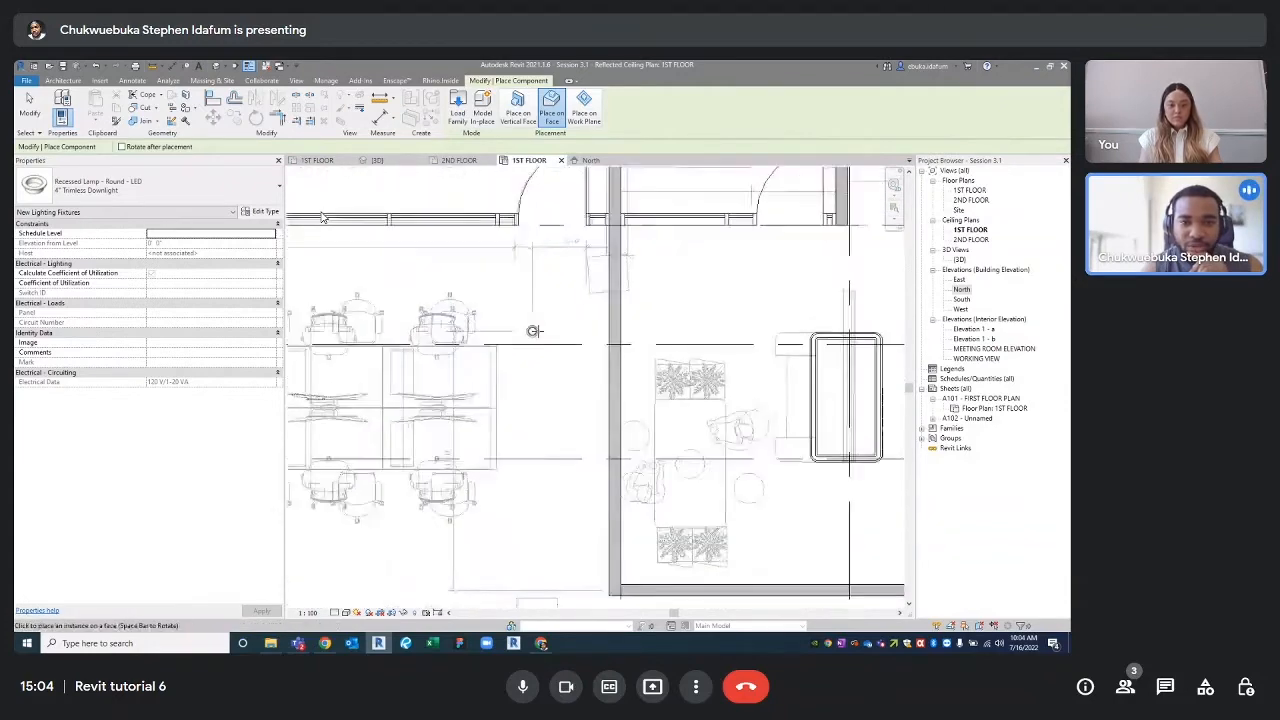
{"action": "scroll", "coordinate": [541, 323], "scroll_direction": "down", "scroll_amount": 4}
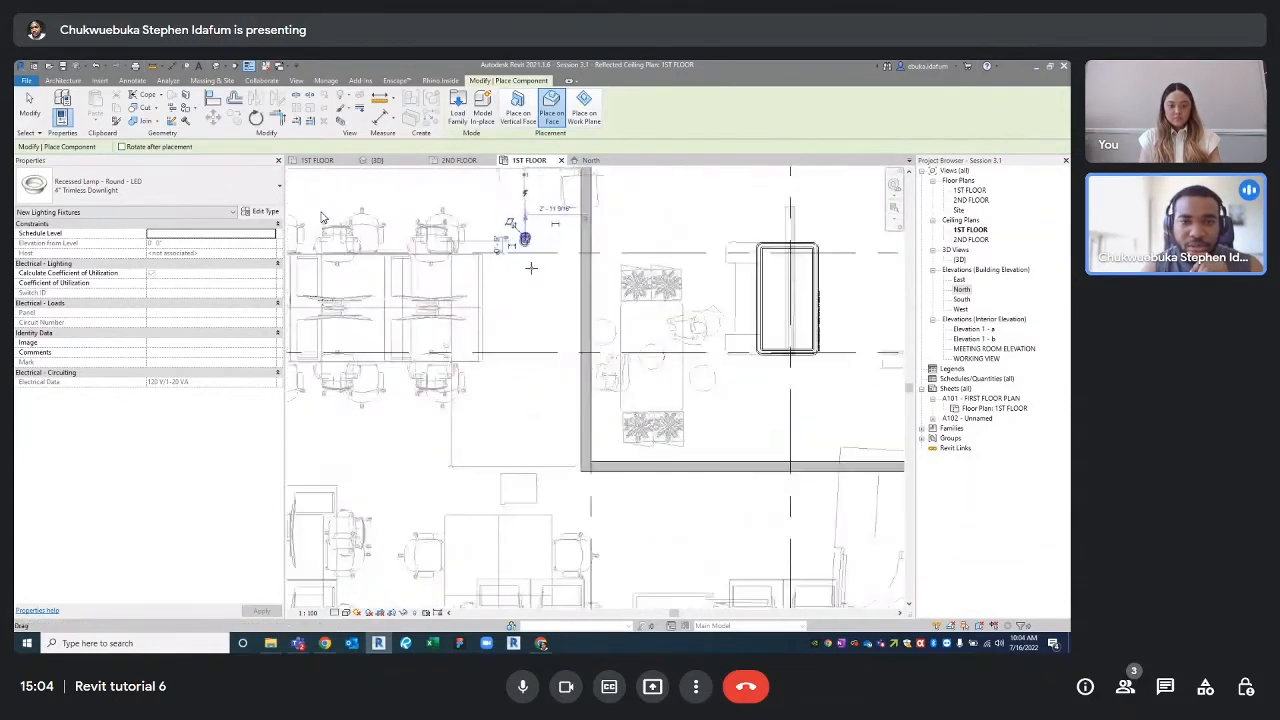
{"action": "scroll", "coordinate": [526, 375], "scroll_direction": "down", "scroll_amount": 1}
{"action": "middle_click_drag", "start_coordinate": [538, 377], "coordinate": [571, 299]}
{"action": "key", "text": "Escape"}
- Open the Enscape Asset Library and show only its Lighting category
{"action": "scroll", "coordinate": [562, 215], "scroll_direction": "down", "scroll_amount": 1}
{"action": "middle_click_drag", "start_coordinate": [562, 213], "coordinate": [549, 401]}
{"action": "middle_click_drag", "start_coordinate": [500, 230], "coordinate": [518, 333]}
{"action": "scroll", "coordinate": [422, 316], "scroll_direction": "up", "scroll_amount": 2}
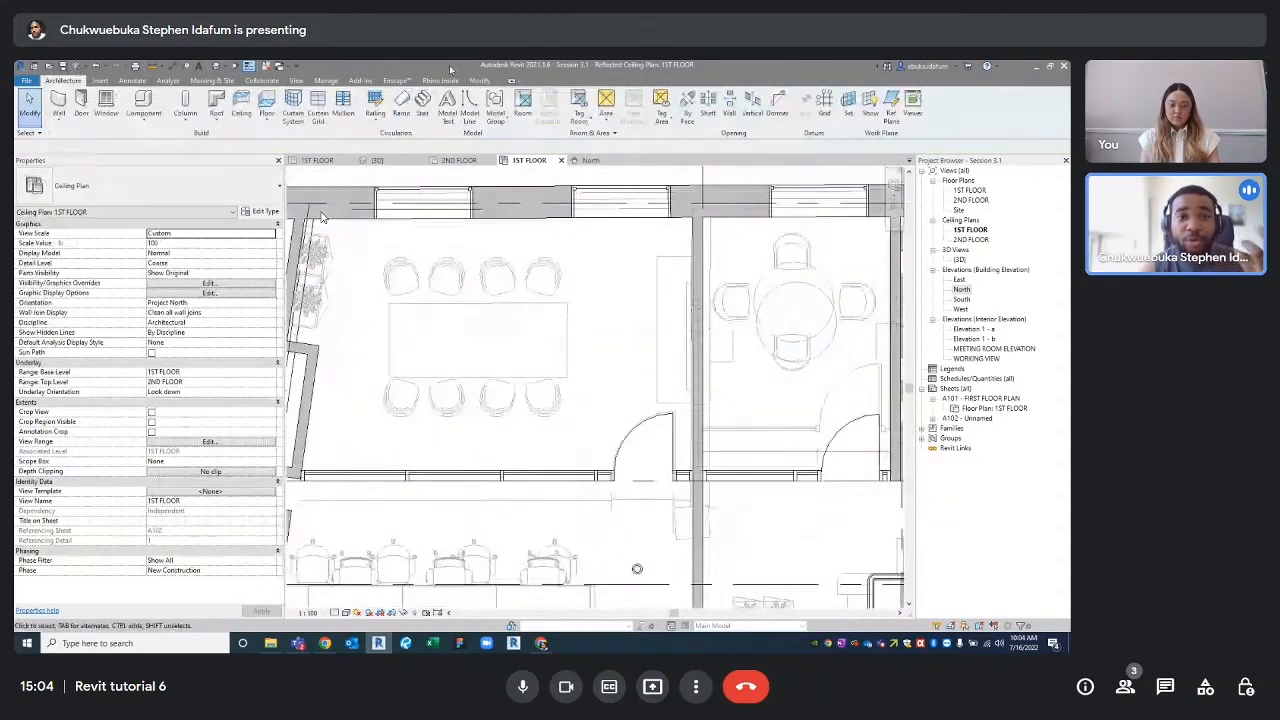
{"action": "left_click", "coordinate": [396, 80]}
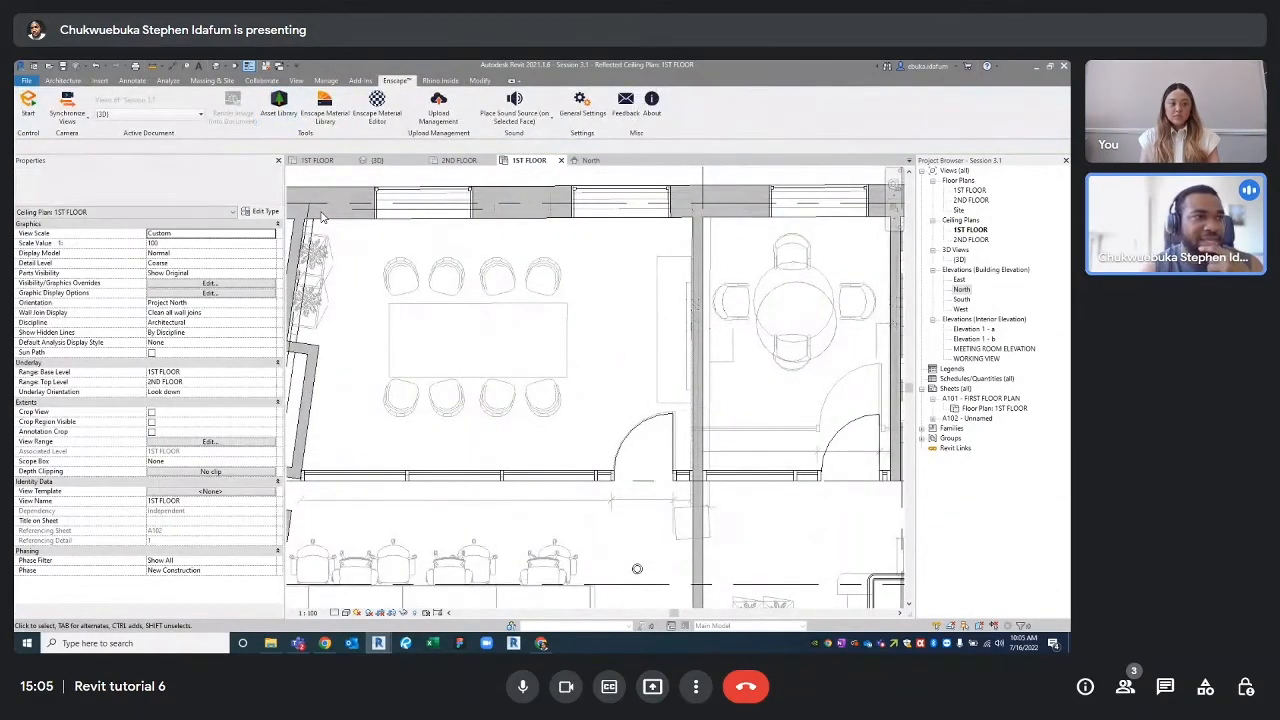
{"action": "left_click", "coordinate": [368, 186]}
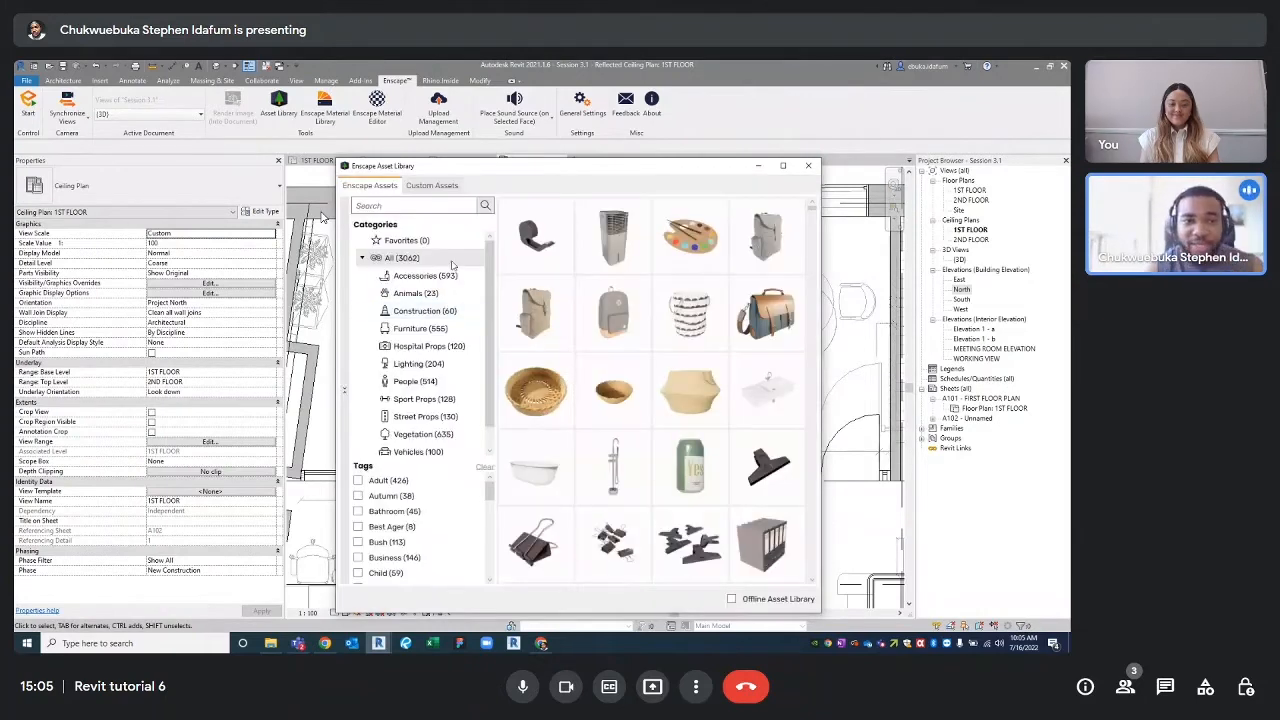
{"action": "left_click", "coordinate": [420, 366]}
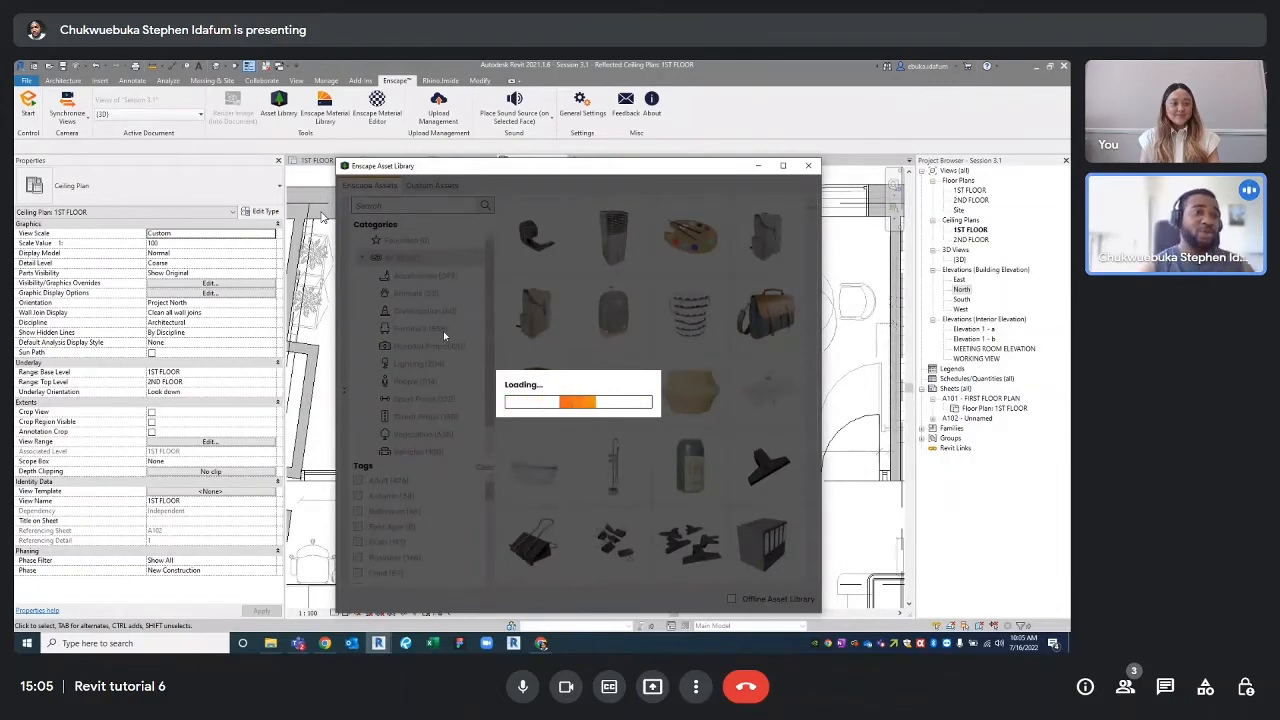
- Examine the lighting assets, from ceiling and floor lamps to wall and pendant lamps, for a fixture suited to the meeting room
{"action": "mouse_move", "coordinate": [755, 412]}
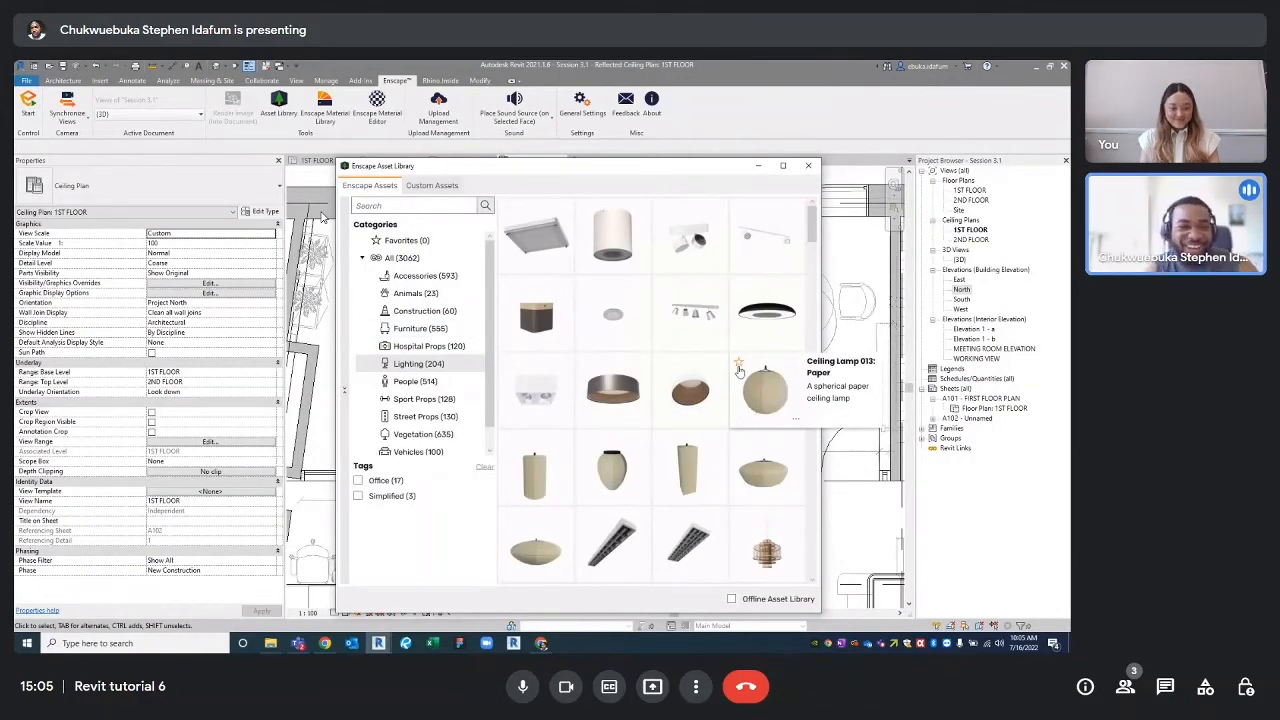
{"action": "scroll", "coordinate": [760, 400], "scroll_direction": "down", "scroll_amount": 2}
{"action": "mouse_move", "coordinate": [686, 318]}
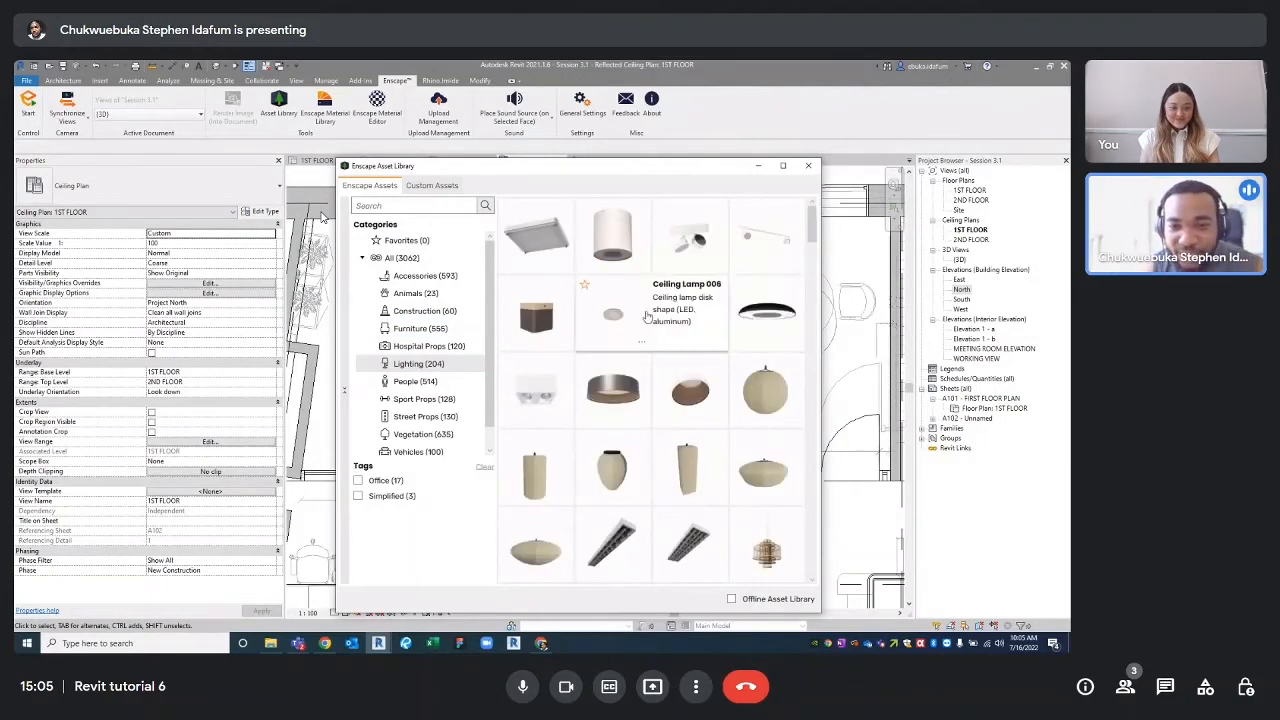
{"action": "mouse_move", "coordinate": [680, 393]}
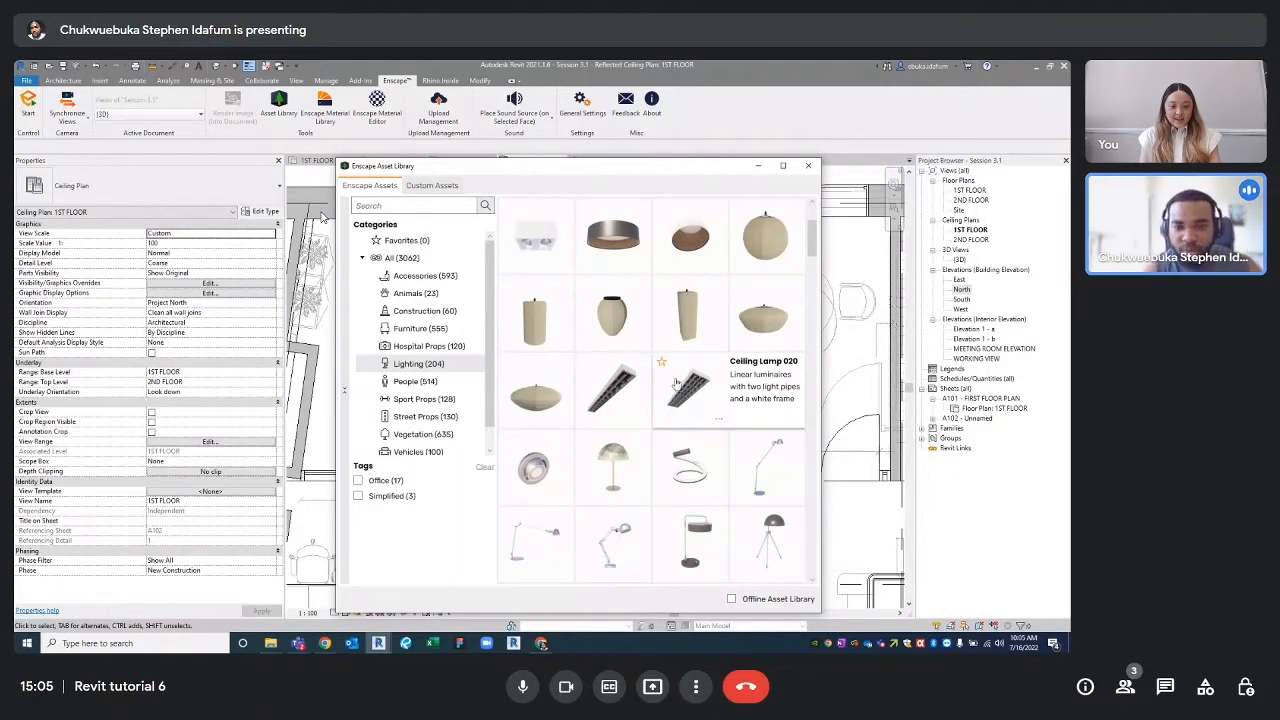
{"action": "scroll", "coordinate": [676, 385], "scroll_direction": "down", "scroll_amount": 5}
{"action": "scroll", "coordinate": [670, 338], "scroll_direction": "down", "scroll_amount": 2}
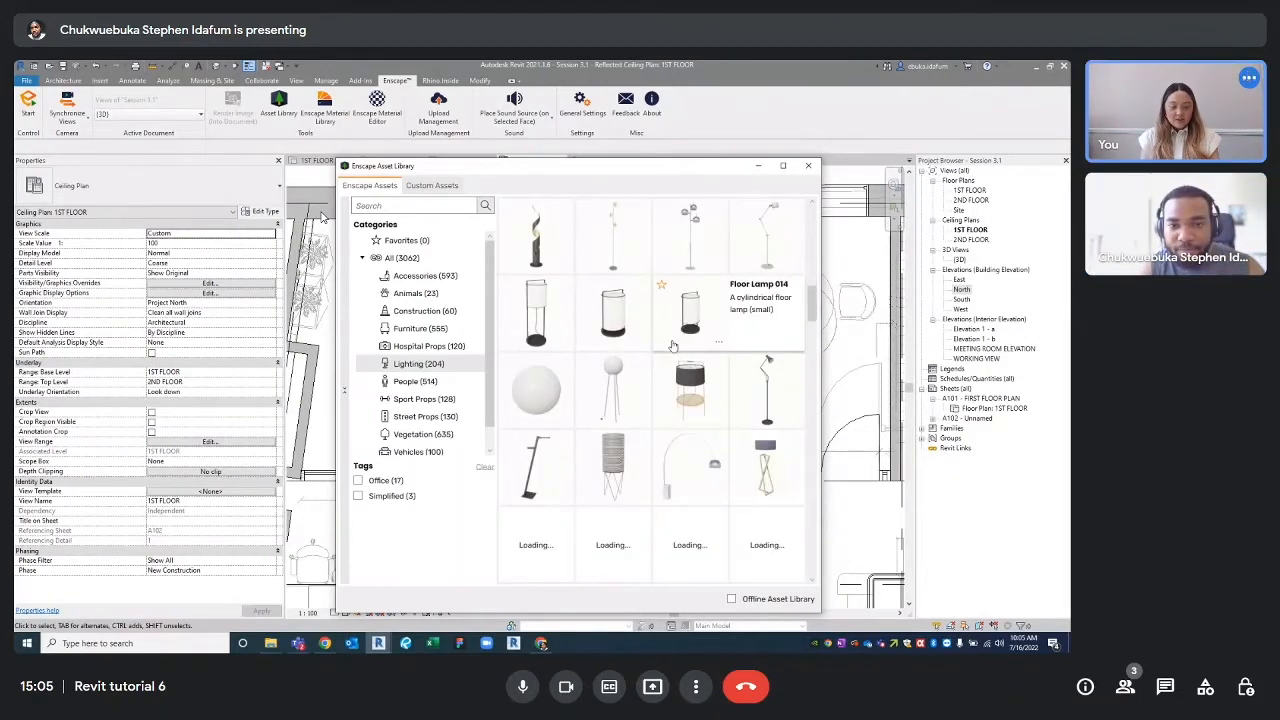
{"action": "scroll", "coordinate": [688, 525], "scroll_direction": "down", "scroll_amount": 3}
{"action": "scroll", "coordinate": [688, 525], "scroll_direction": "up", "scroll_amount": 3}
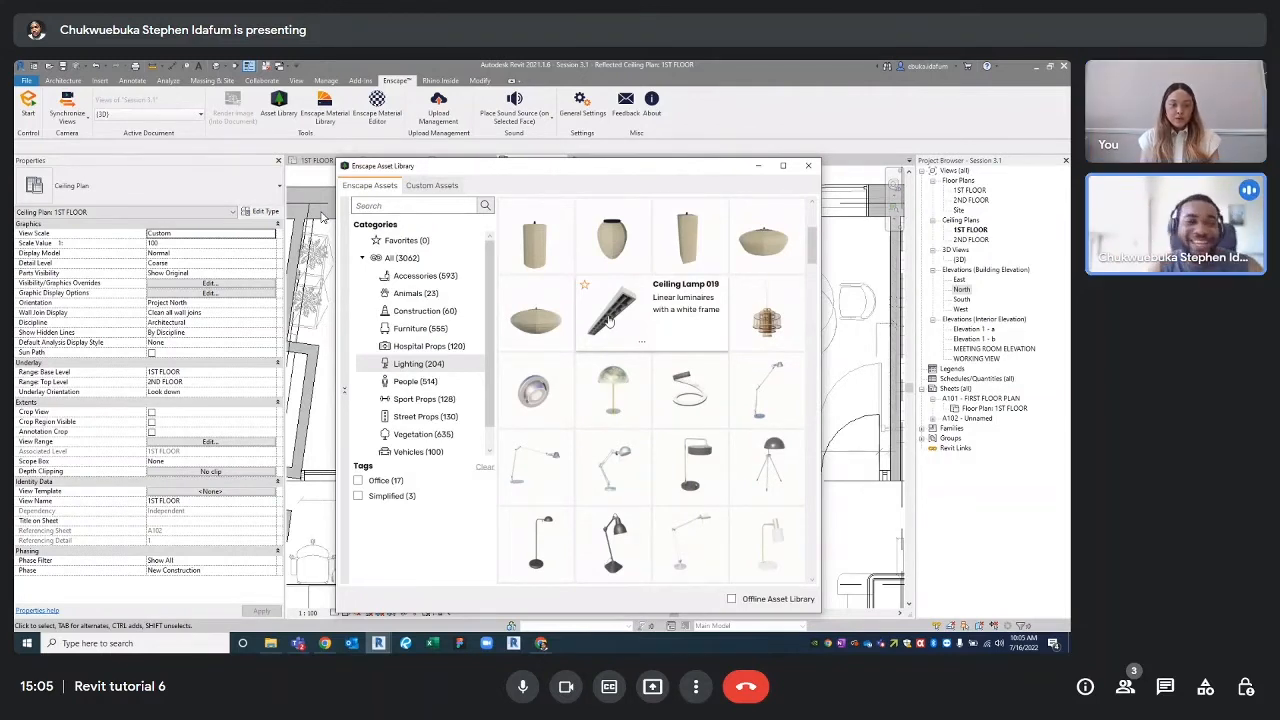
{"action": "scroll", "coordinate": [690, 350], "scroll_direction": "down", "scroll_amount": 5}
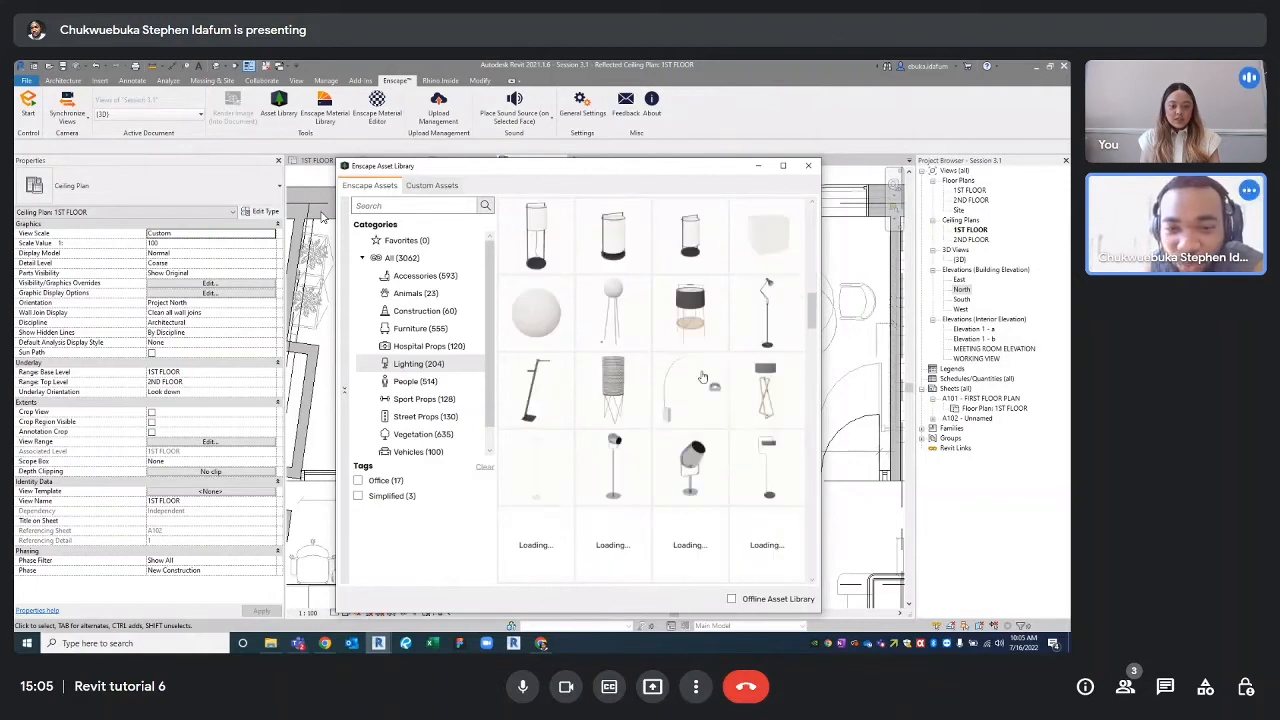
{"action": "scroll", "coordinate": [703, 377], "scroll_direction": "down", "scroll_amount": 2}
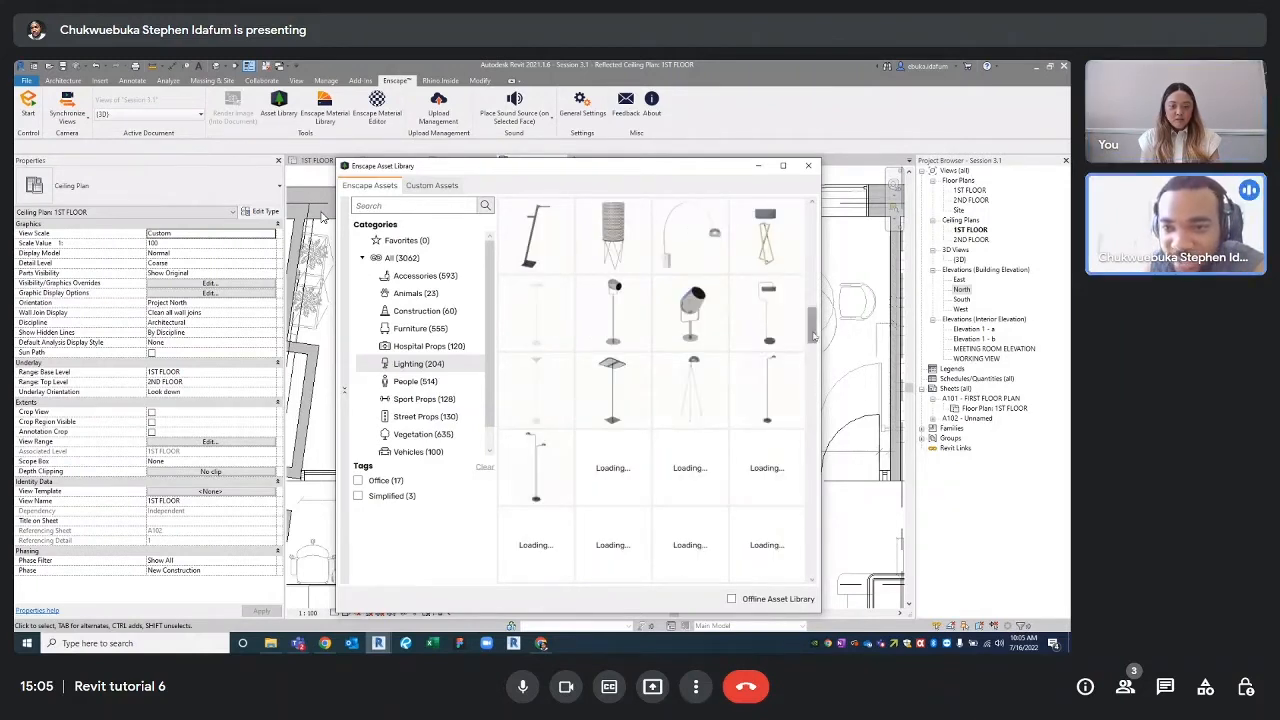
{"action": "left_click_drag", "start_coordinate": [812, 336], "coordinate": [812, 556]}
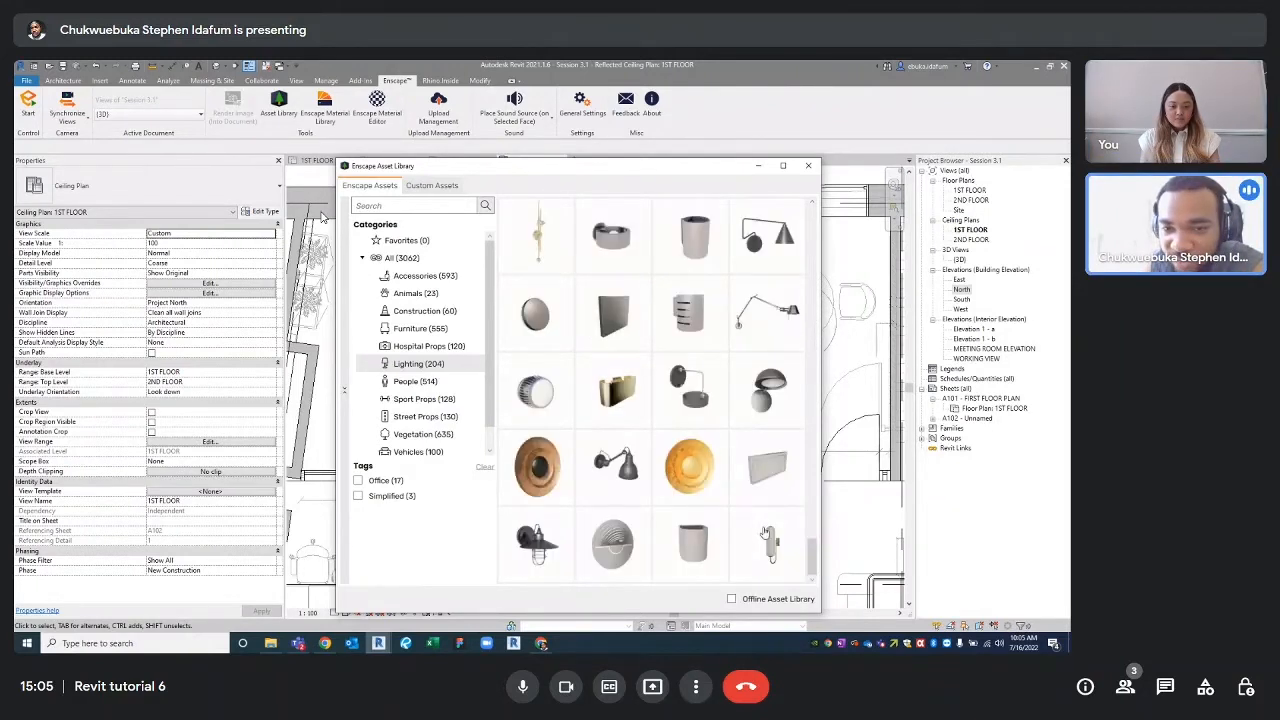
{"action": "scroll", "coordinate": [675, 435], "scroll_direction": "up", "scroll_amount": 3}
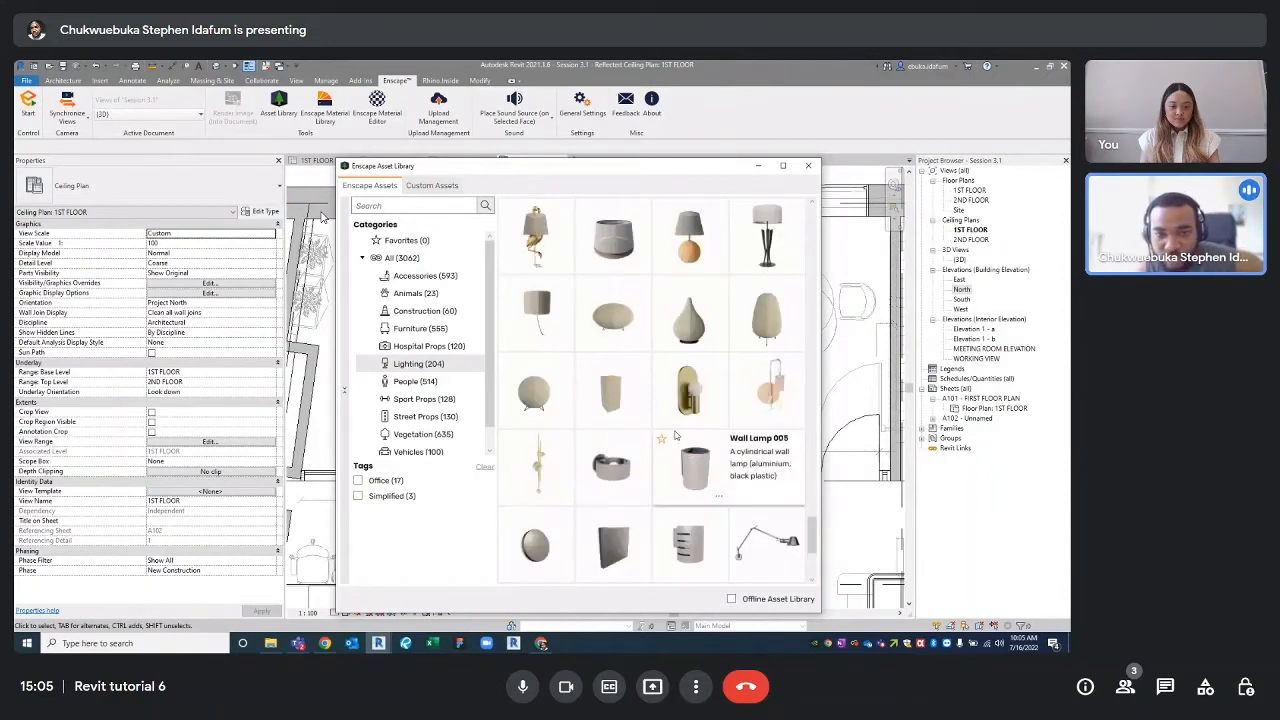
{"action": "scroll", "coordinate": [690, 410], "scroll_direction": "up", "scroll_amount": 4}
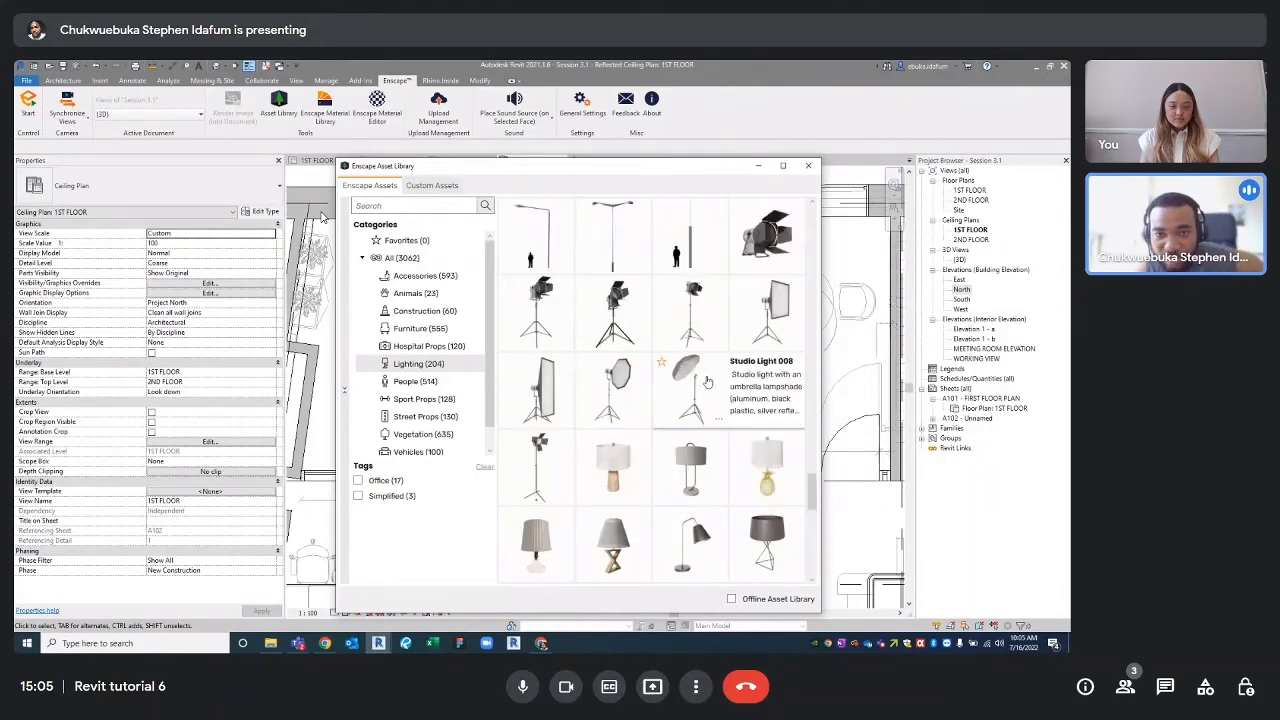
{"action": "scroll", "coordinate": [708, 378], "scroll_direction": "up", "scroll_amount": 2}
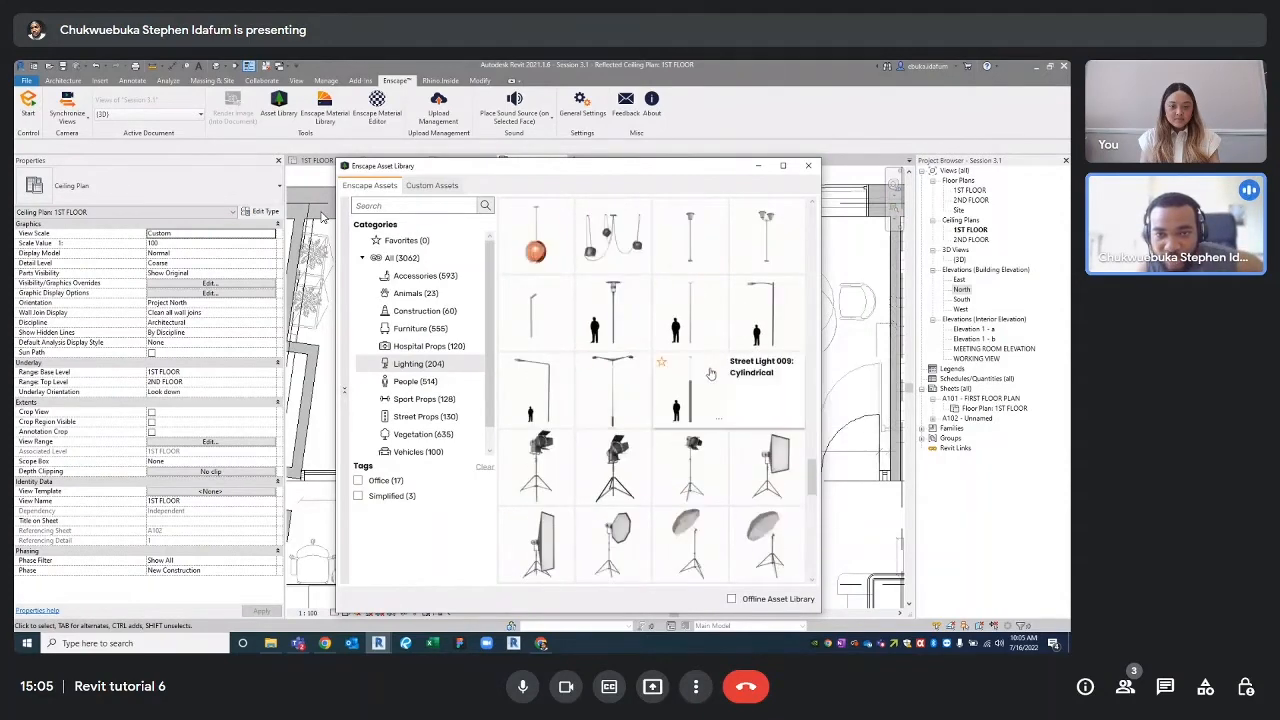
{"action": "scroll", "coordinate": [690, 373], "scroll_direction": "up", "scroll_amount": 2}
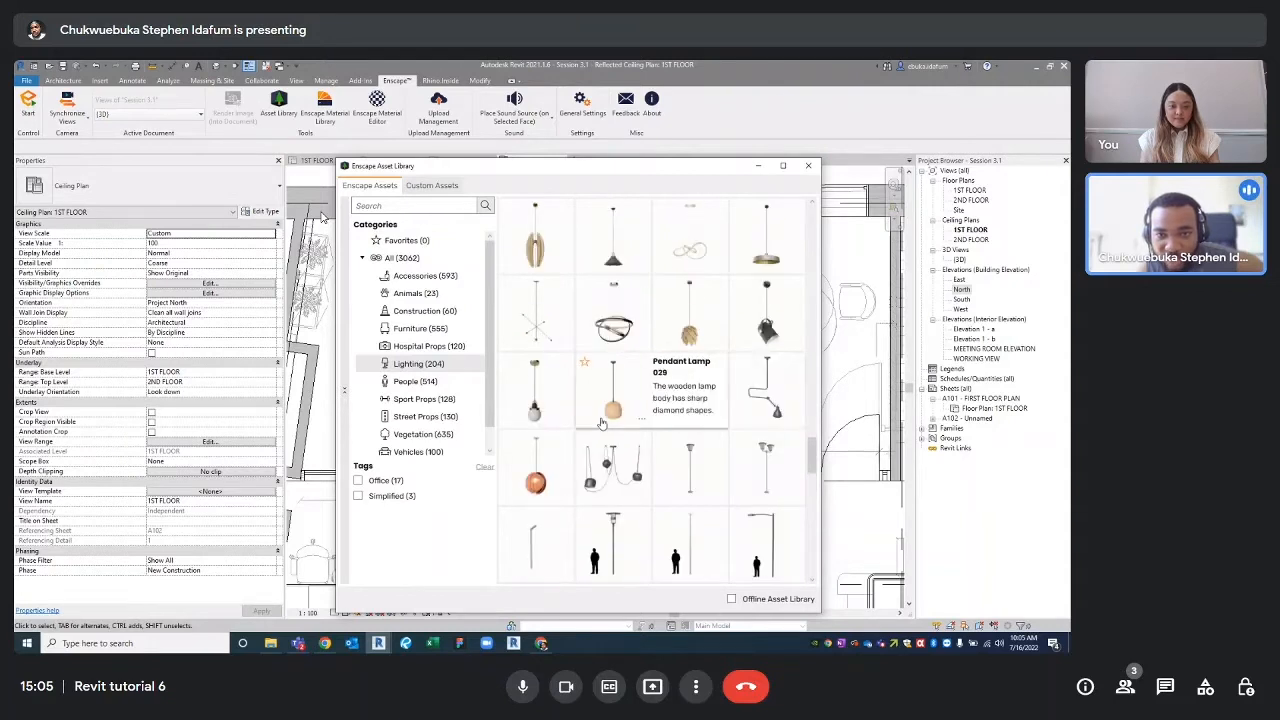
{"action": "scroll", "coordinate": [690, 465], "scroll_direction": "up", "scroll_amount": 1}
{"action": "scroll", "coordinate": [804, 492], "scroll_direction": "up", "scroll_amount": 2}
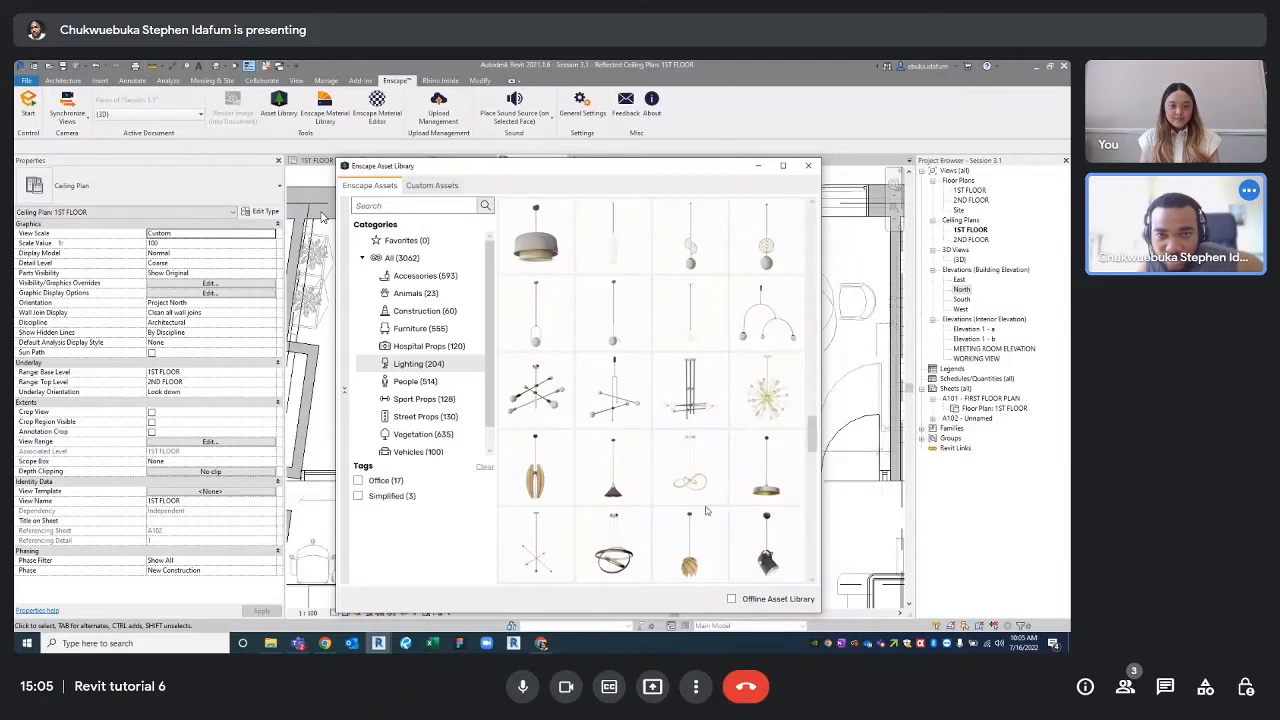
{"action": "scroll", "coordinate": [706, 511], "scroll_direction": "up", "scroll_amount": 1}
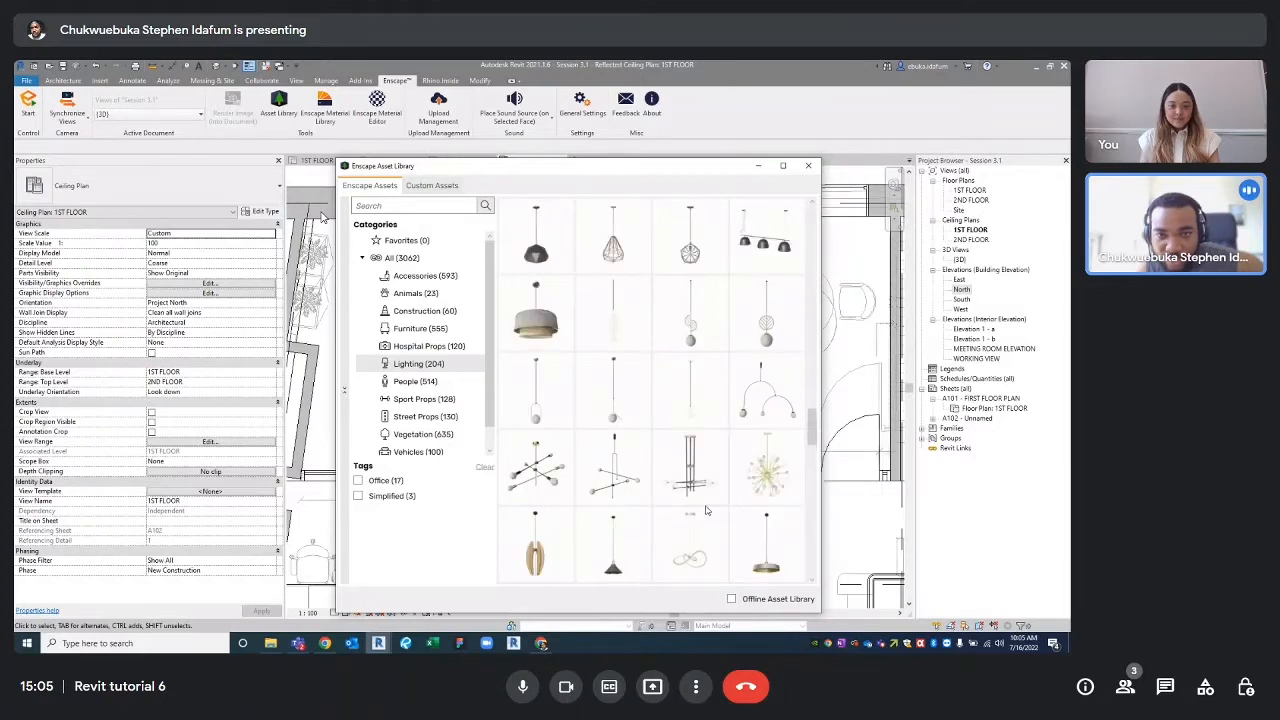
- Choose Pendant Lamp 007 and place one outside the building, beside the outer wall of the large meeting room
{"action": "mouse_move", "coordinate": [765, 267]}
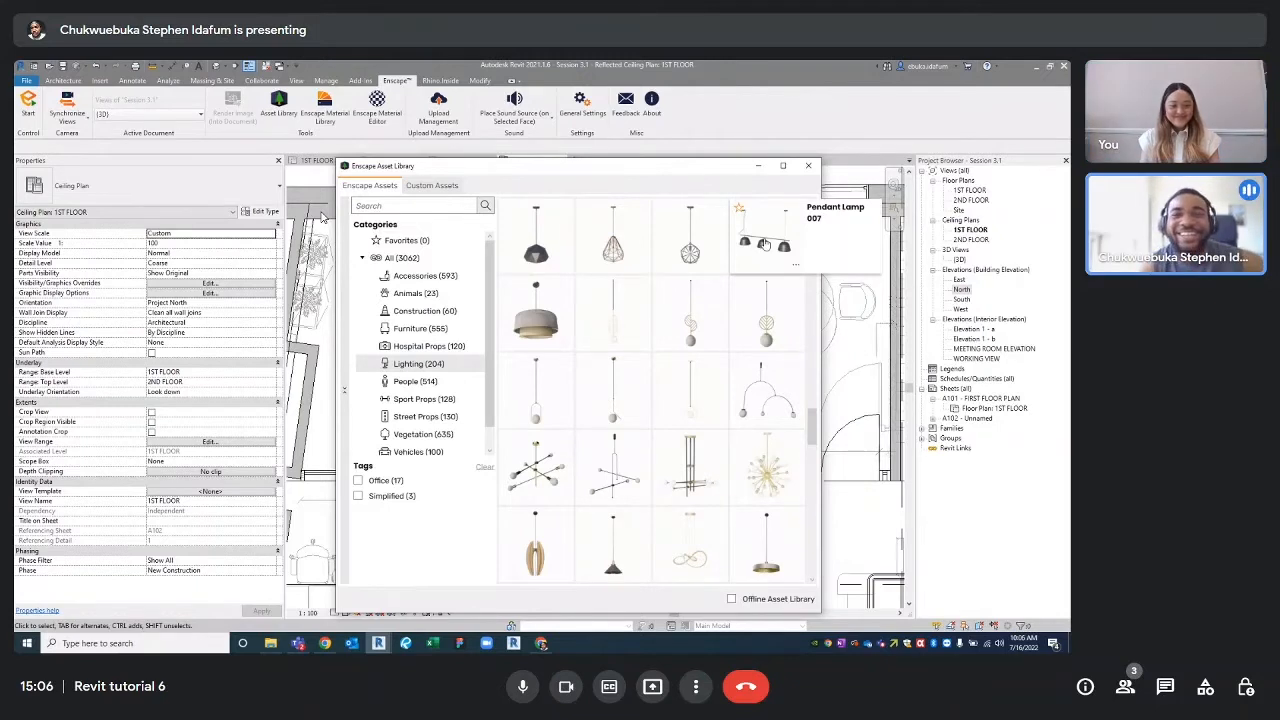
{"action": "left_click", "coordinate": [762, 248]}
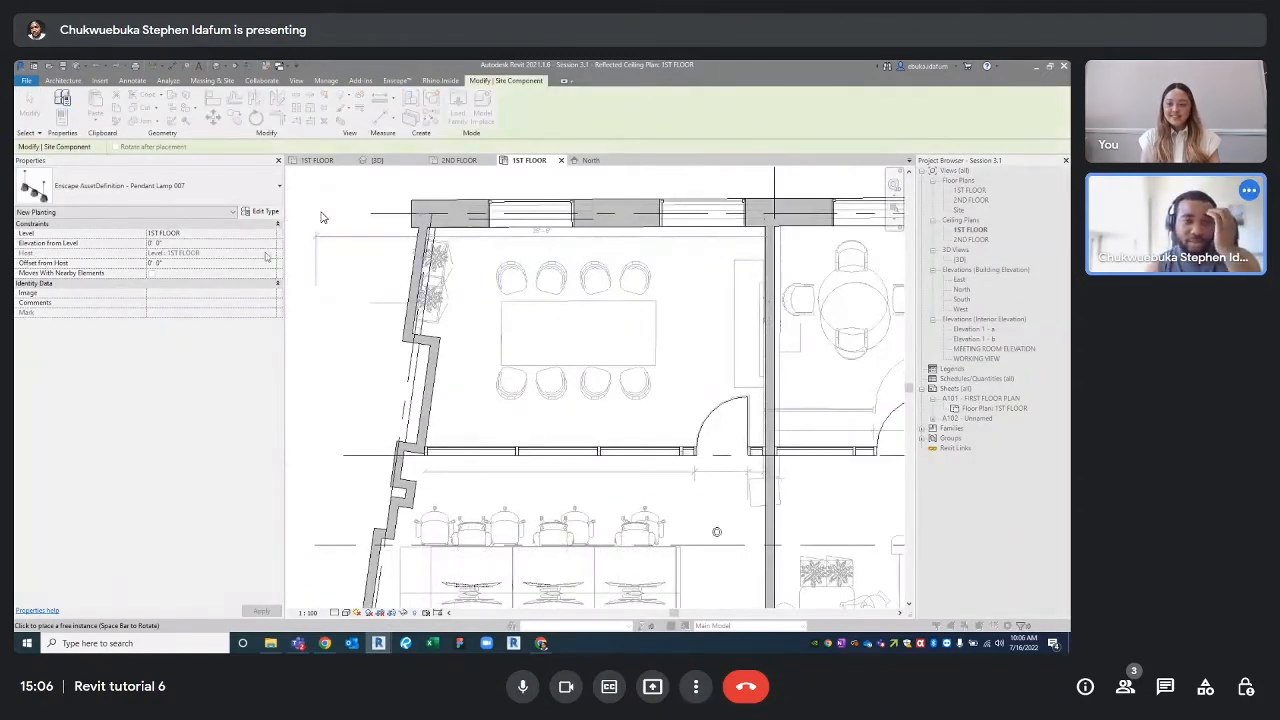
{"action": "scroll", "coordinate": [328, 265], "scroll_direction": "down", "scroll_amount": 1}
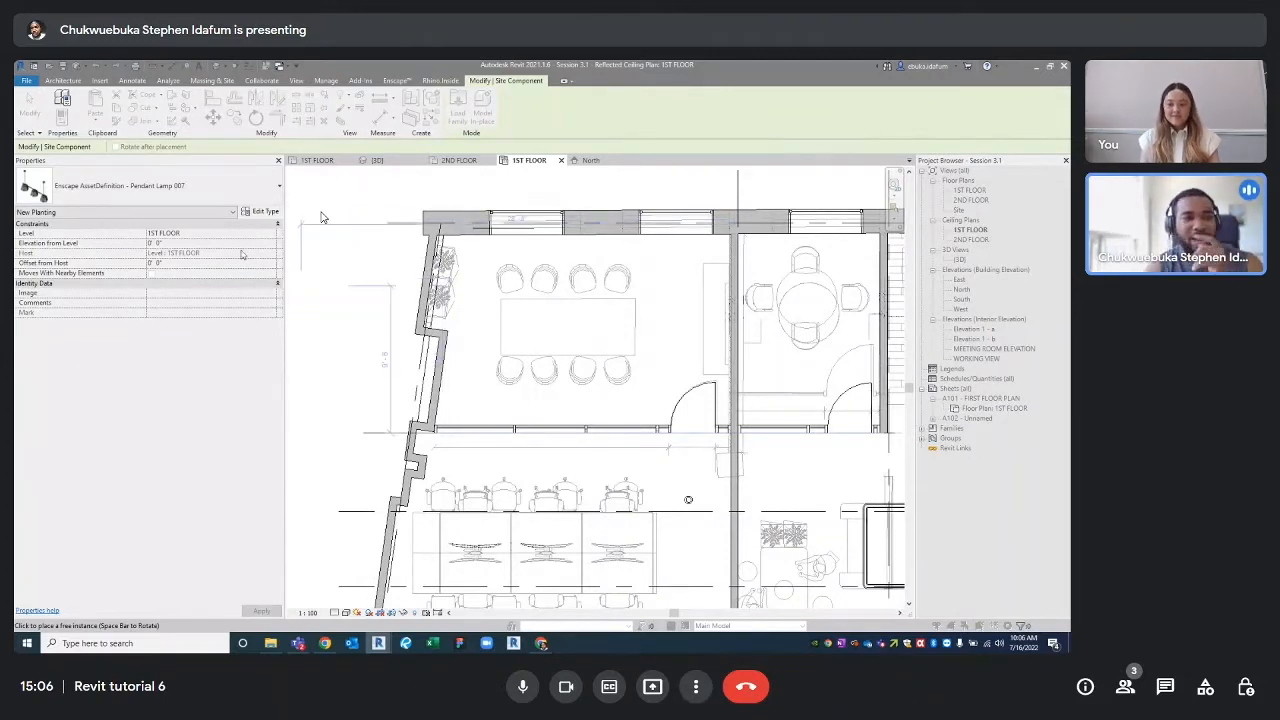
{"action": "left_click", "coordinate": [362, 270]}
{"action": "key", "text": "Escape"}
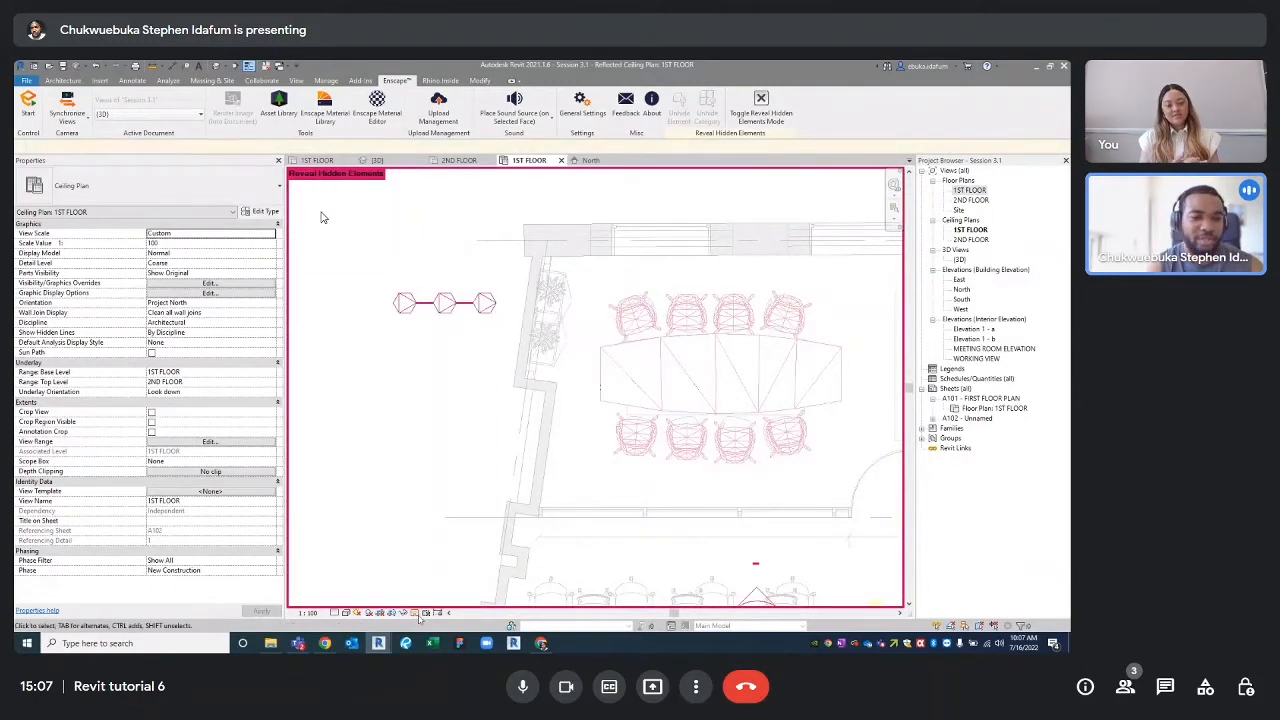
- Unhide the pendant lamp's category in the ceiling plan and leave the Reveal Hidden Elements mode
{"action": "right_click", "coordinate": [463, 311]}
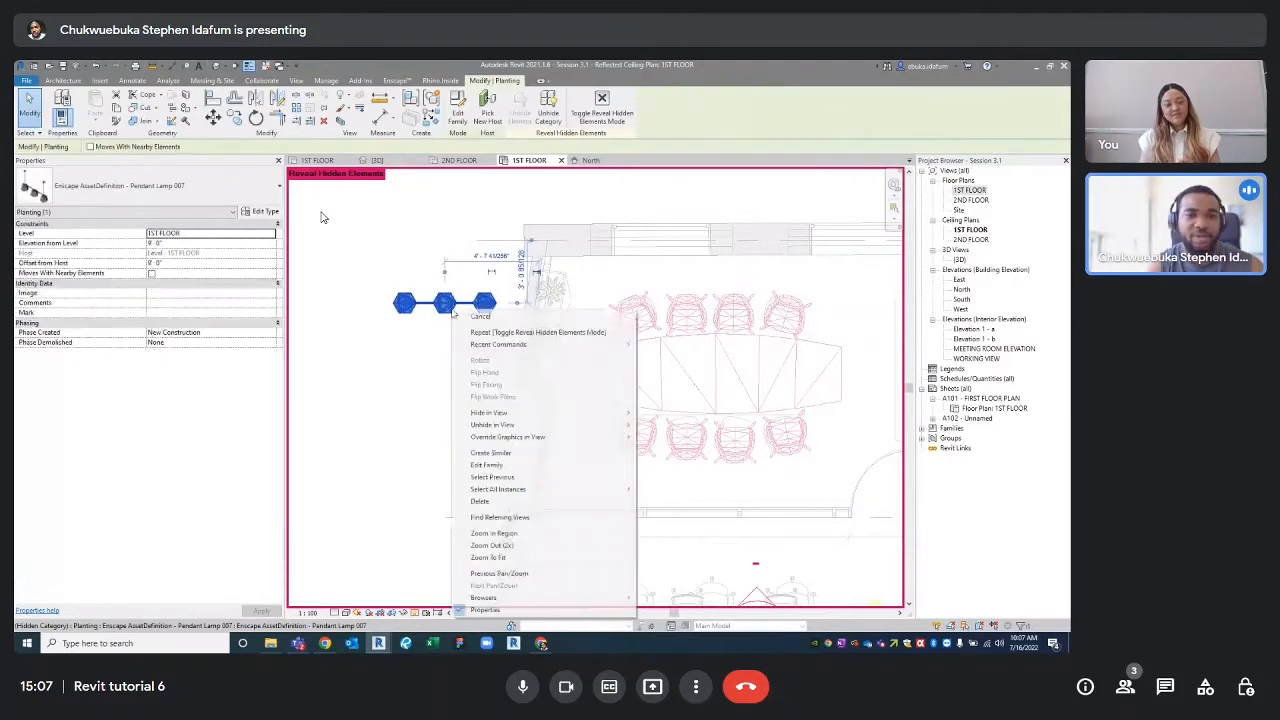
{"action": "key", "text": "Escape"}
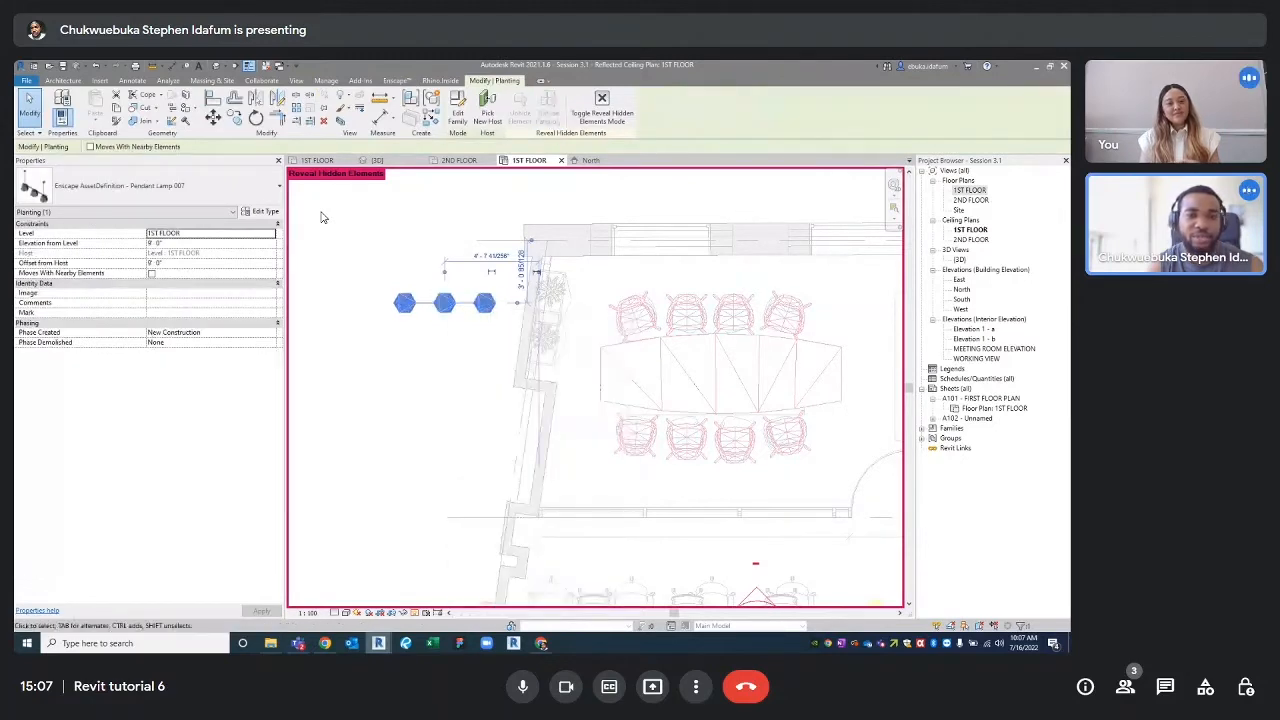
{"action": "left_click", "coordinate": [416, 613]}
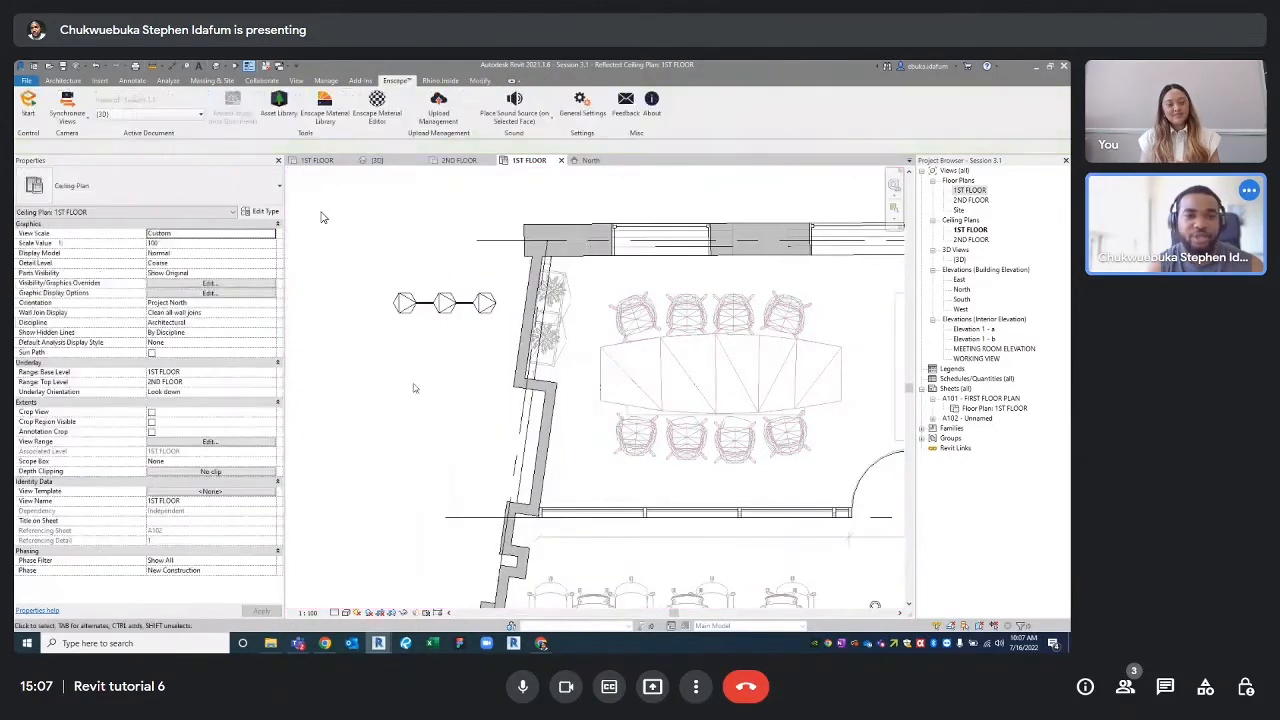
- Set the pendant lamp's elevation from level to 10' 0" and apply it
{"action": "left_click", "coordinate": [444, 303]}
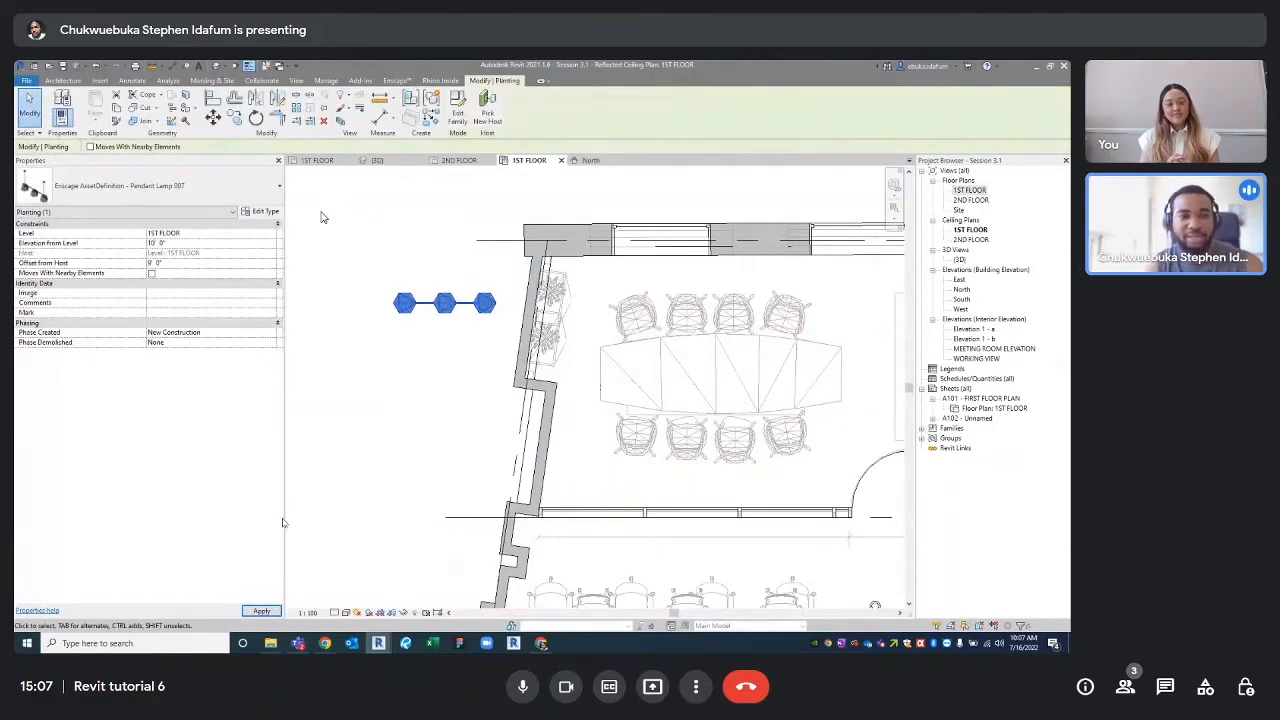
{"action": "left_click", "coordinate": [265, 612]}
{"action": "scroll", "coordinate": [303, 474], "scroll_direction": "down", "scroll_amount": 1}
{"action": "middle_click_drag", "start_coordinate": [314, 446], "coordinate": [326, 398]}
{"action": "scroll", "coordinate": [340, 380], "scroll_direction": "down", "scroll_amount": 1}
{"action": "left_click", "coordinate": [354, 357]}
- Move the pendant lamp from outside the building onto the centre of the large meeting room's table
{"action": "left_click", "coordinate": [369, 320]}
{"action": "key", "text": "m"}
{"action": "key", "text": "v"}
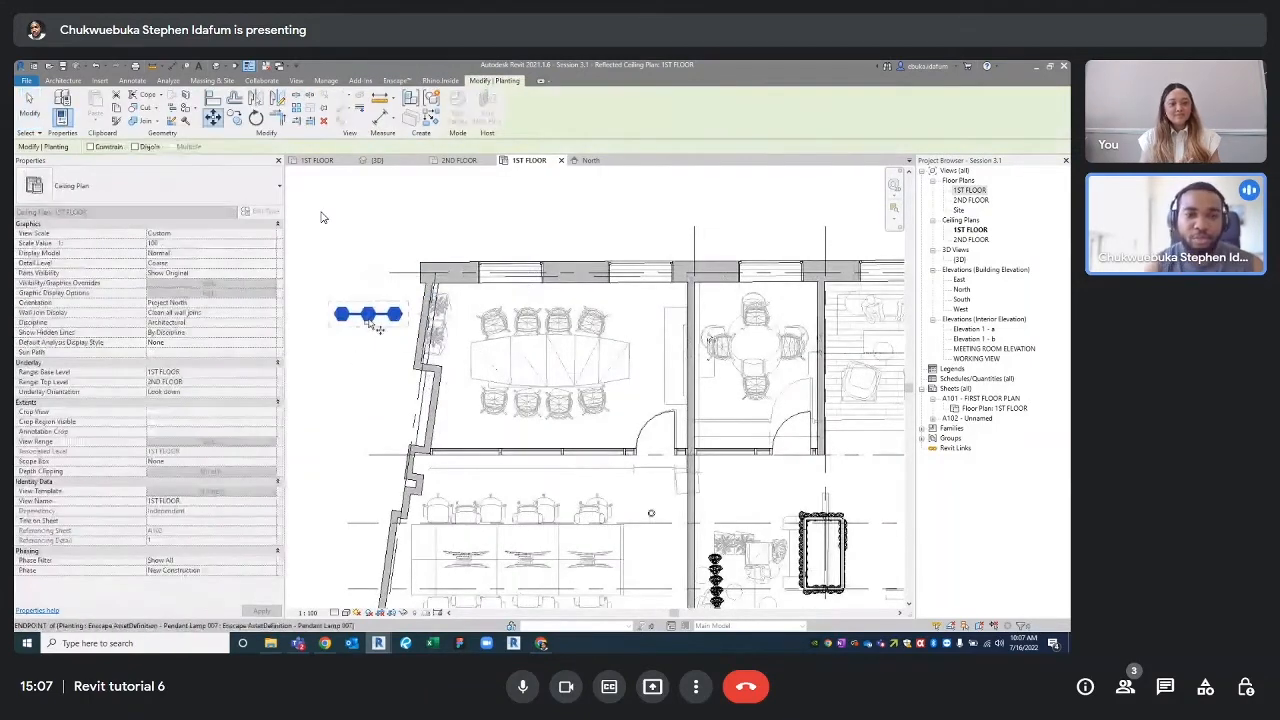
{"action": "scroll", "coordinate": [375, 327], "scroll_direction": "up", "scroll_amount": 3}
{"action": "left_click", "coordinate": [371, 327]}
{"action": "scroll", "coordinate": [372, 328], "scroll_direction": "down", "scroll_amount": 2}
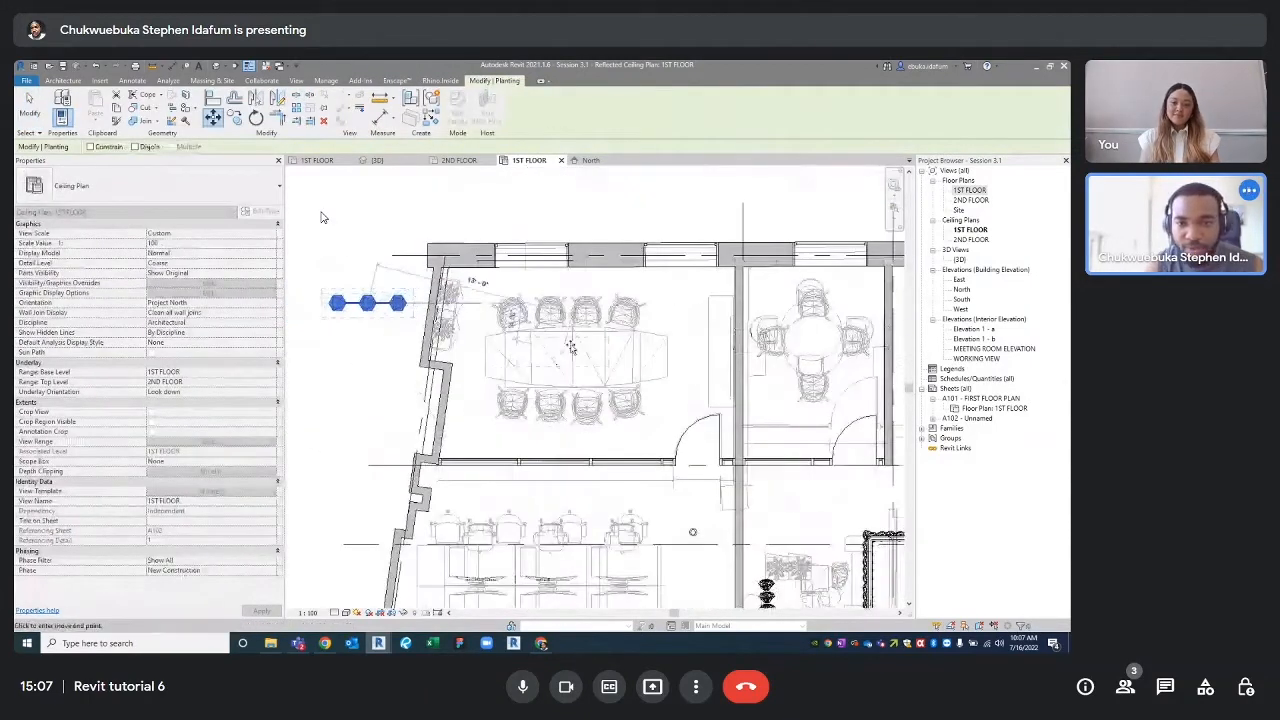
{"action": "left_click", "coordinate": [572, 356]}
- Inspect the properties of the recessed downlight placed beside the open-office desks
{"action": "scroll", "coordinate": [583, 365], "scroll_direction": "down", "scroll_amount": 2}
{"action": "middle_click_drag", "start_coordinate": [583, 365], "coordinate": [583, 298]}
{"action": "scroll", "coordinate": [565, 285], "scroll_direction": "up", "scroll_amount": 2}
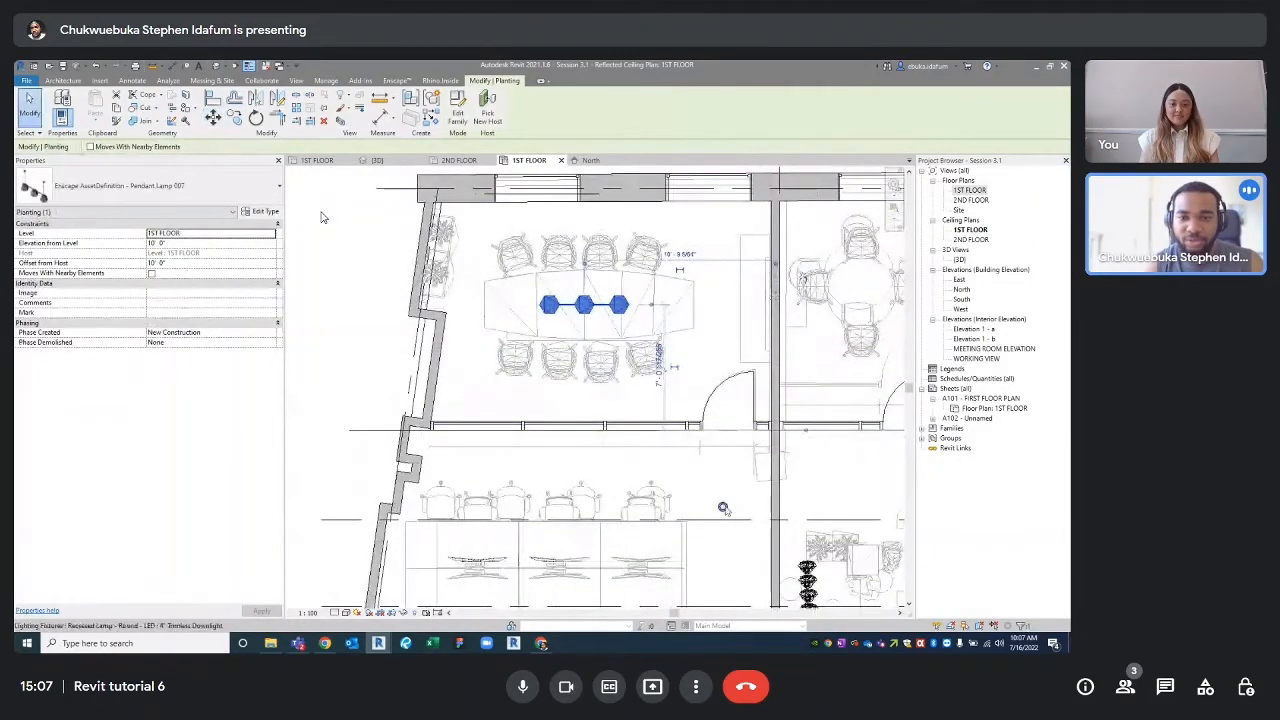
{"action": "left_click", "coordinate": [723, 508]}
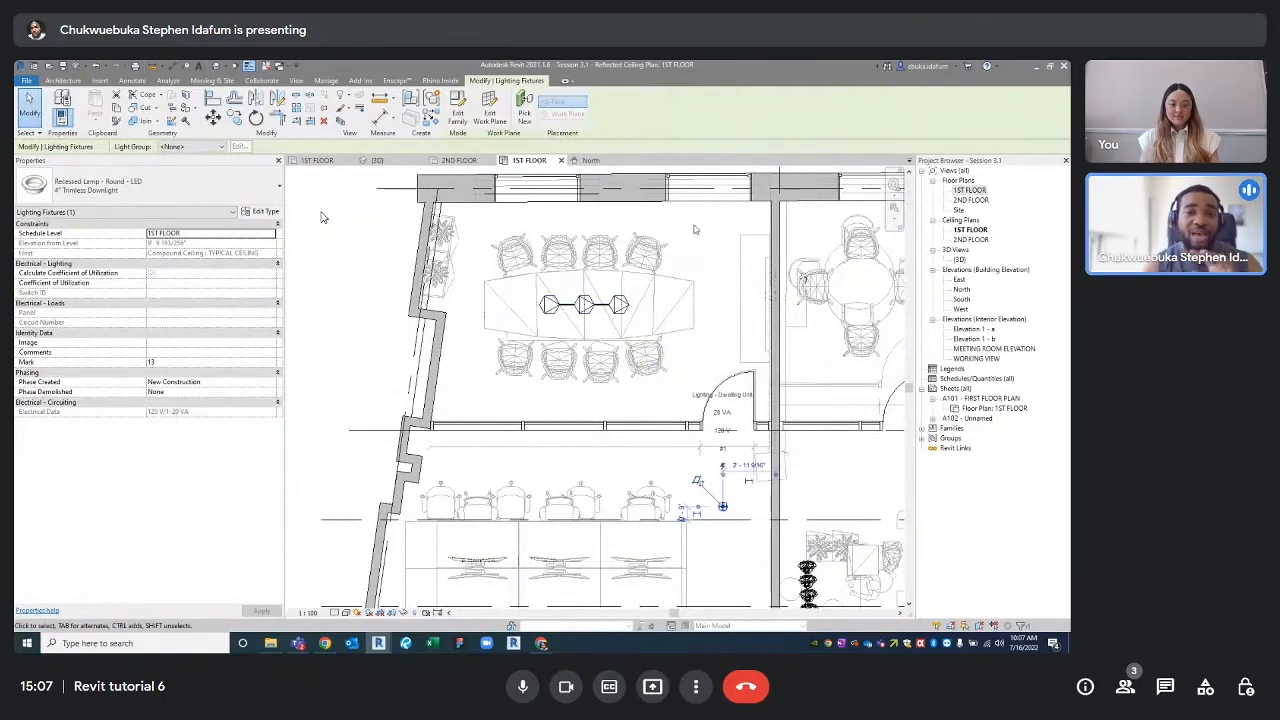
{"action": "middle_click_drag", "start_coordinate": [711, 213], "coordinate": [684, 288]}
{"action": "key", "text": "Escape"}
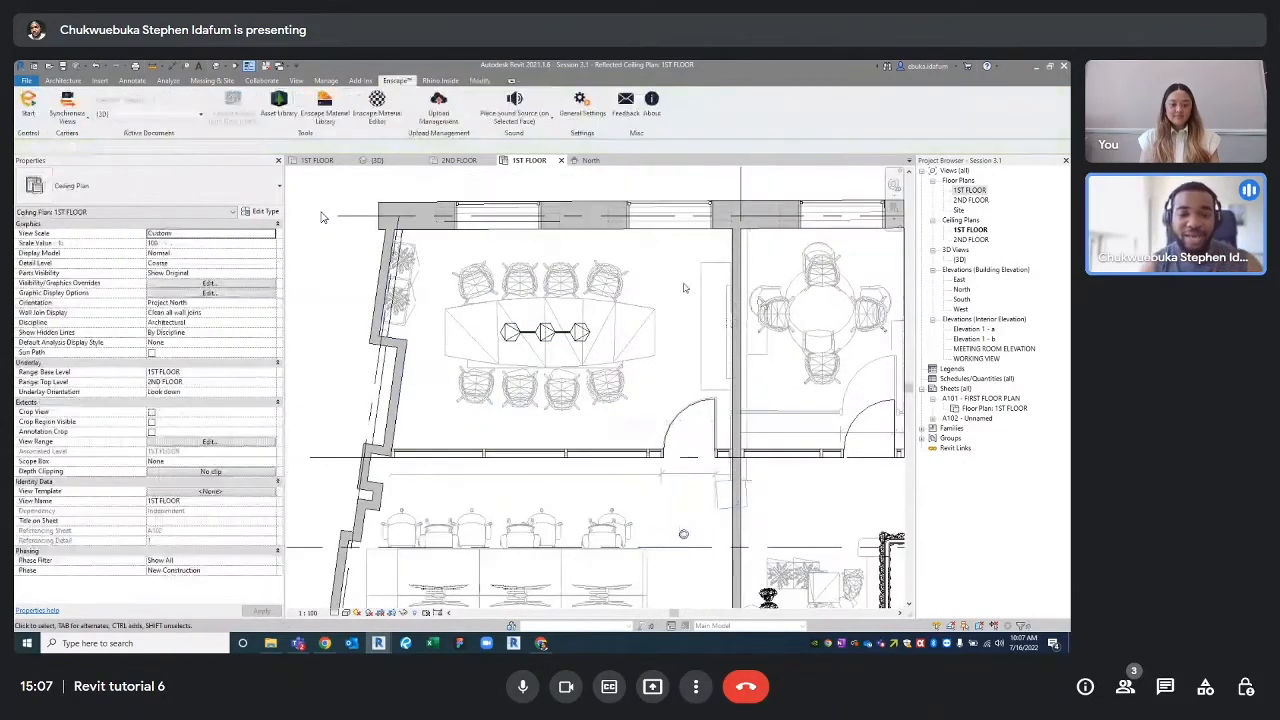
- Draw a horizontal detail line about 13' 6" long across the upper row of chairs in the large meeting room
{"action": "key", "text": "d"}
{"action": "key", "text": "l"}
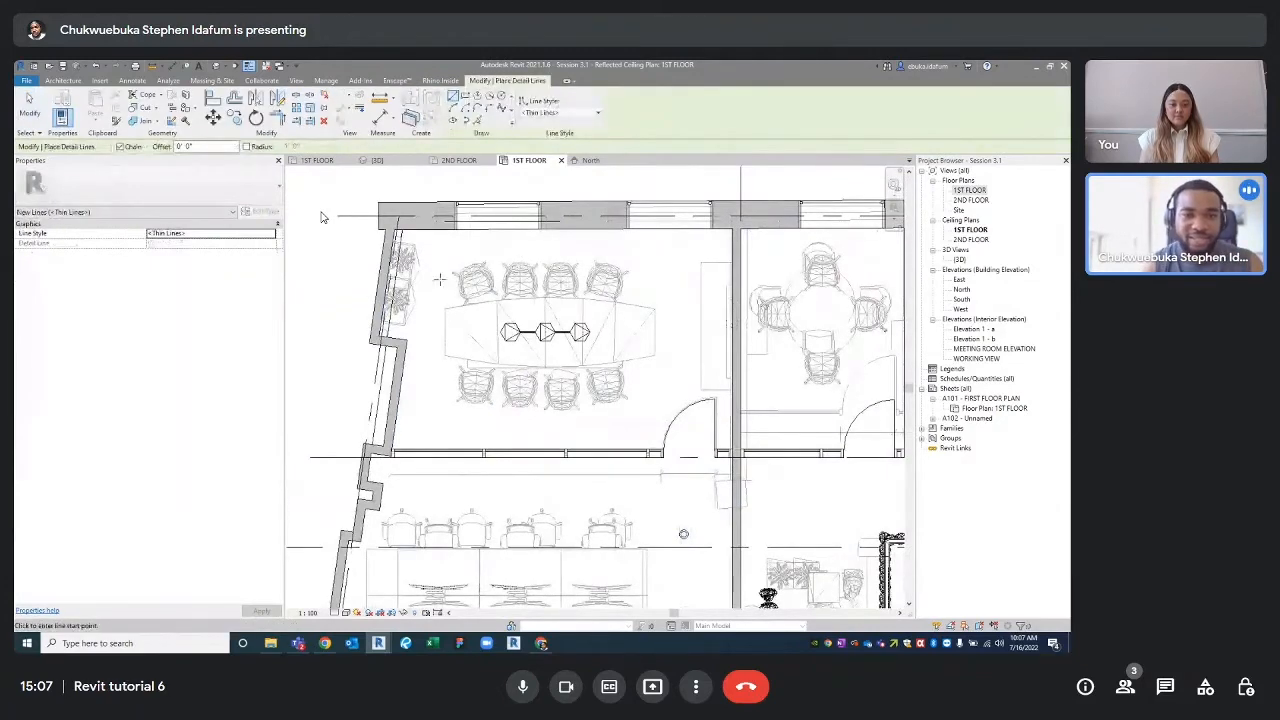
{"action": "left_click", "coordinate": [435, 285]}
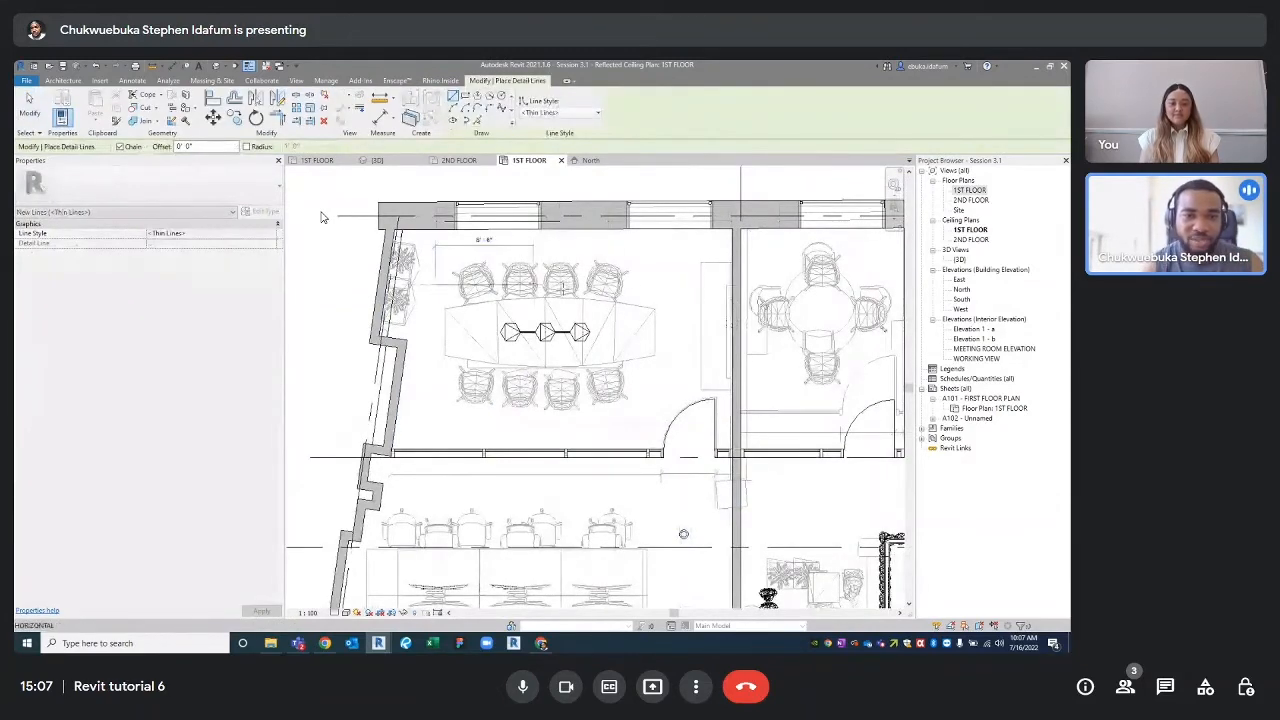
{"action": "left_click", "coordinate": [676, 284]}
{"action": "key", "text": "Escape"}
{"action": "key", "text": "Escape"}
- Copy the horizontal detail line about 7' 7" straight down to the lower row of meeting room chairs
{"action": "key", "text": "m"}
{"action": "key", "text": "v"}
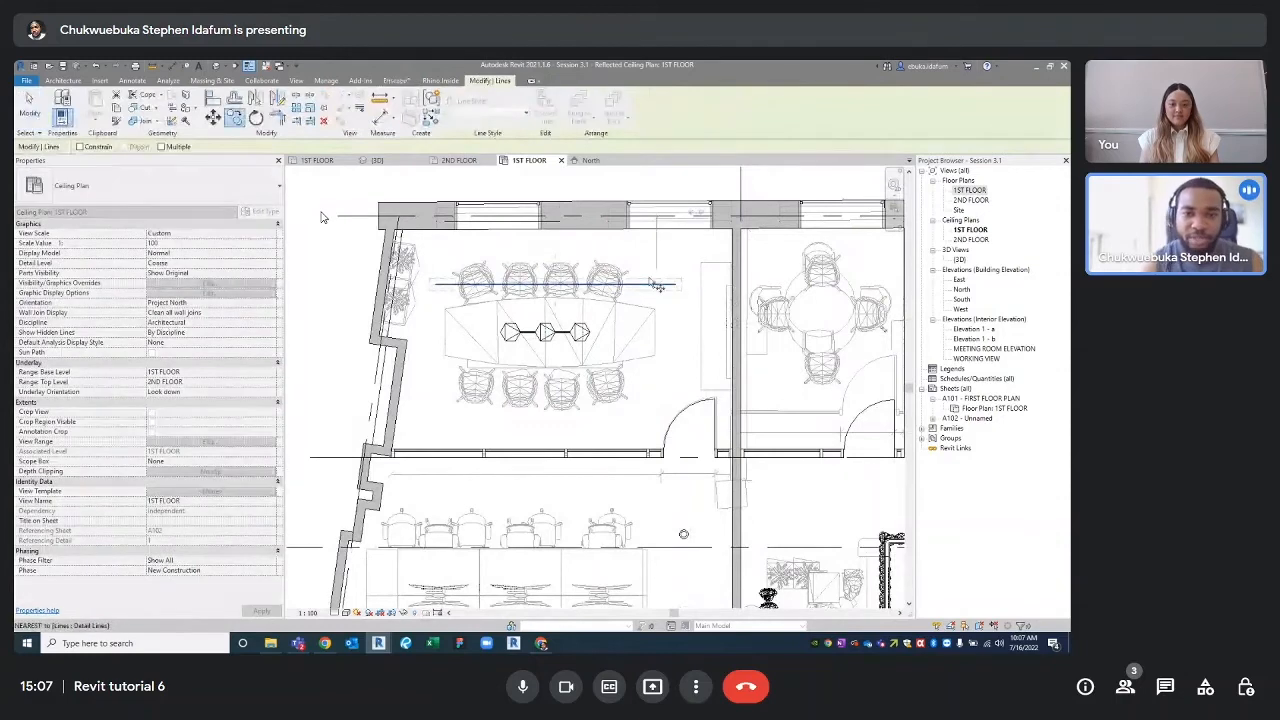
{"action": "left_click", "coordinate": [676, 285]}
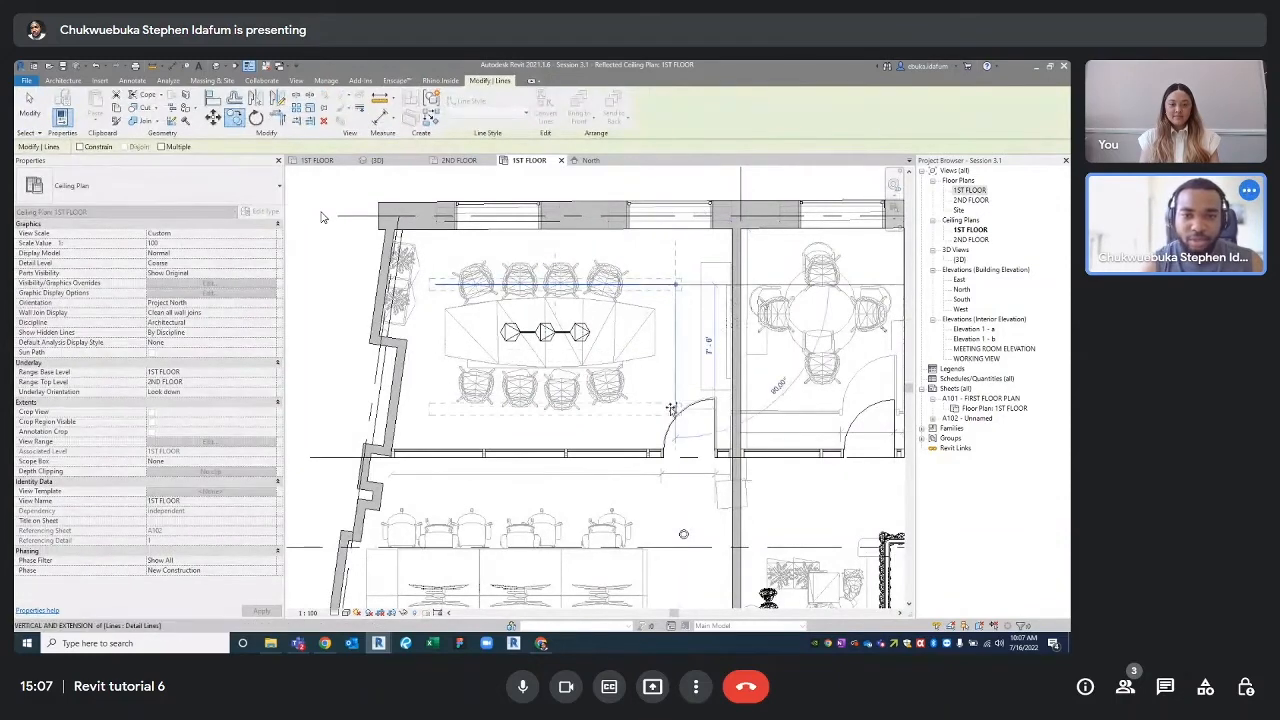
{"action": "key", "text": "Escape"}
{"action": "key", "text": "Escape"}
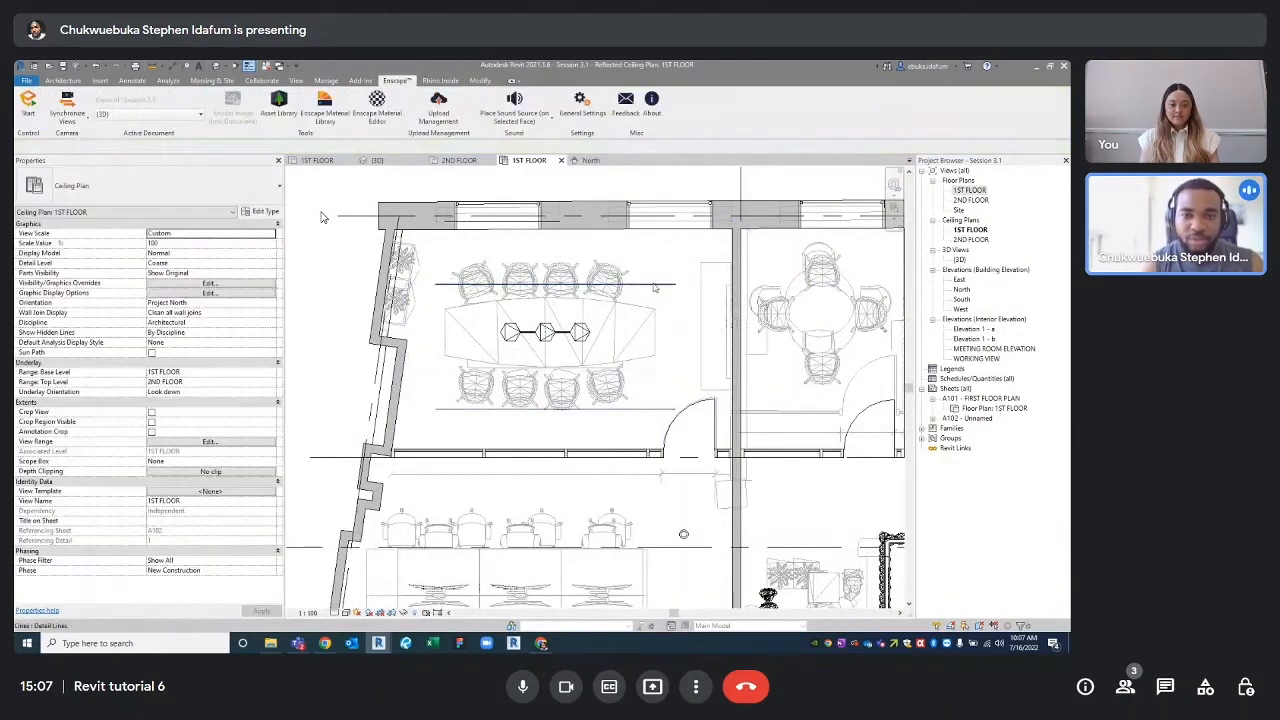
- Draw two vertical detail lines crossing both horizontal lines, one near each end of the large meeting table
{"action": "key", "text": "d"}
{"action": "key", "text": "l"}
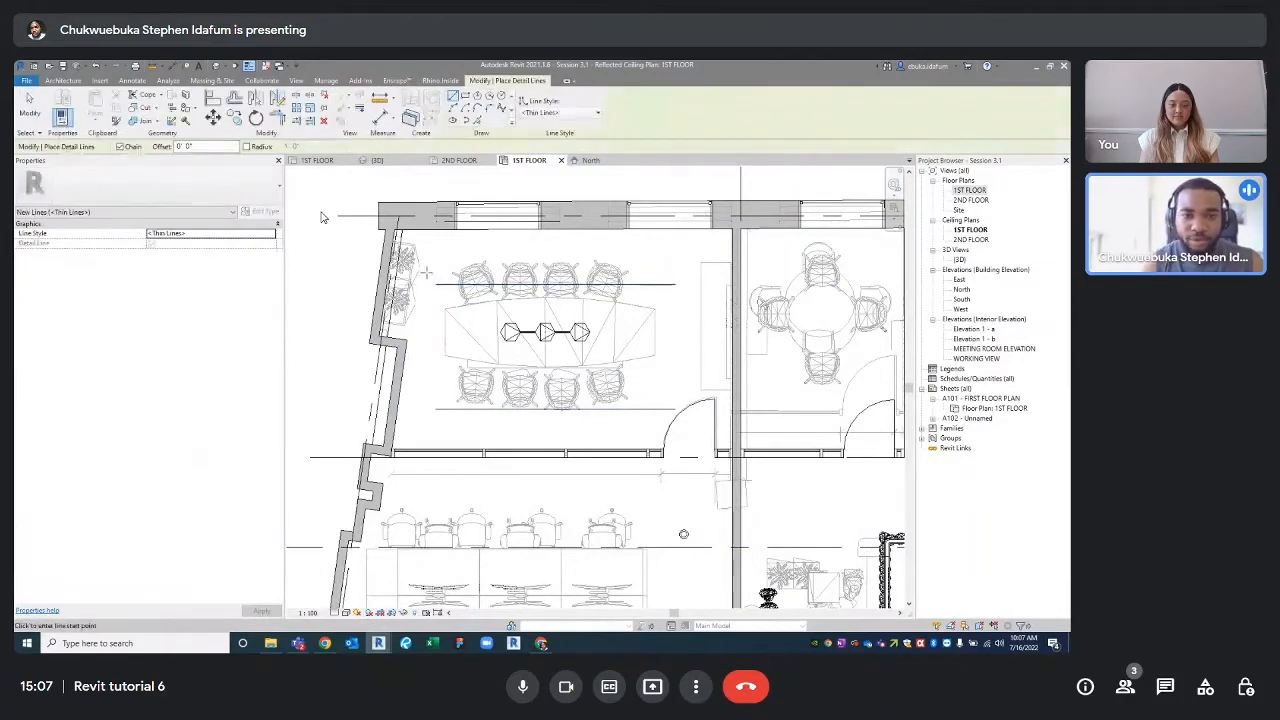
{"action": "left_click", "coordinate": [447, 262]}
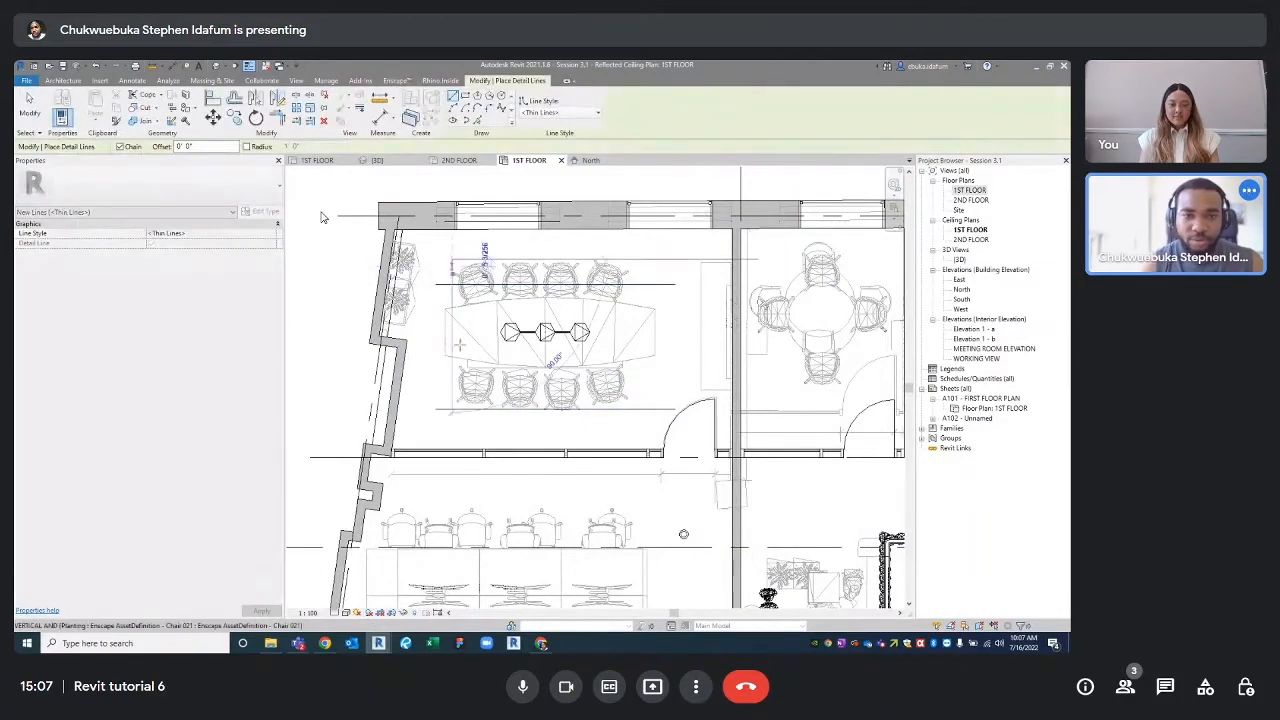
{"action": "left_click", "coordinate": [456, 438]}
{"action": "key", "text": "Escape"}
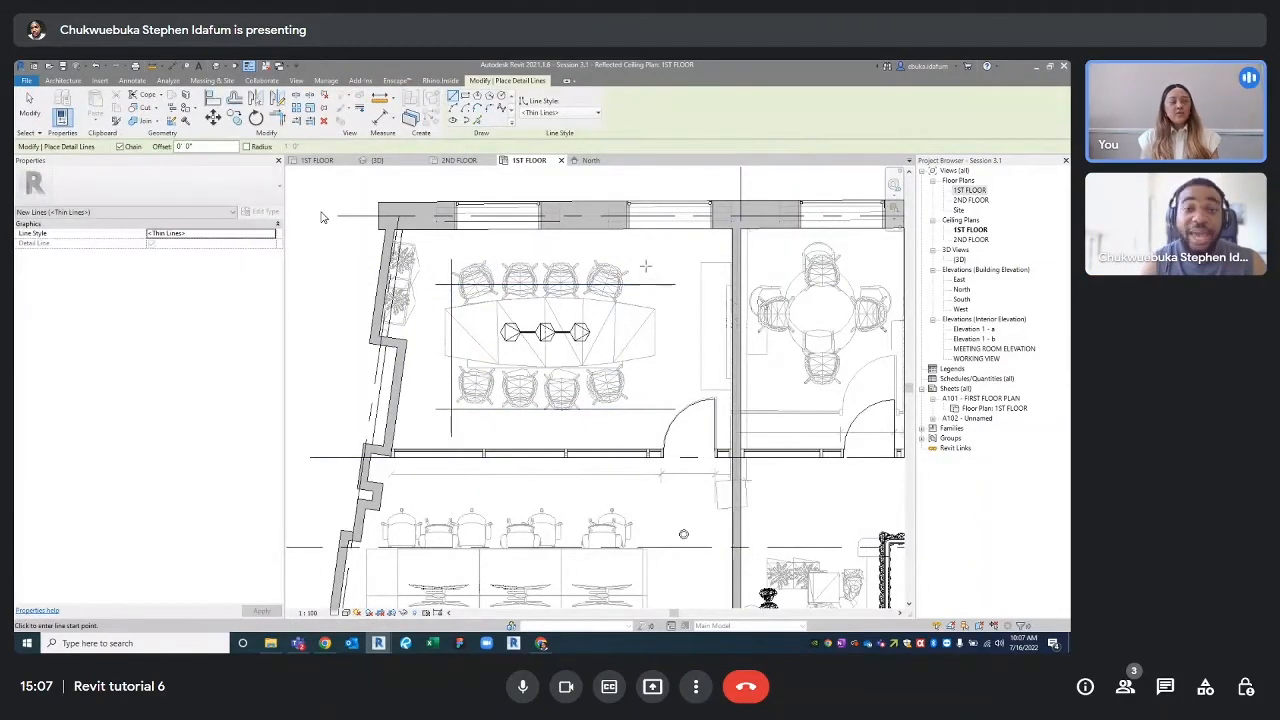
{"action": "left_click", "coordinate": [645, 266]}
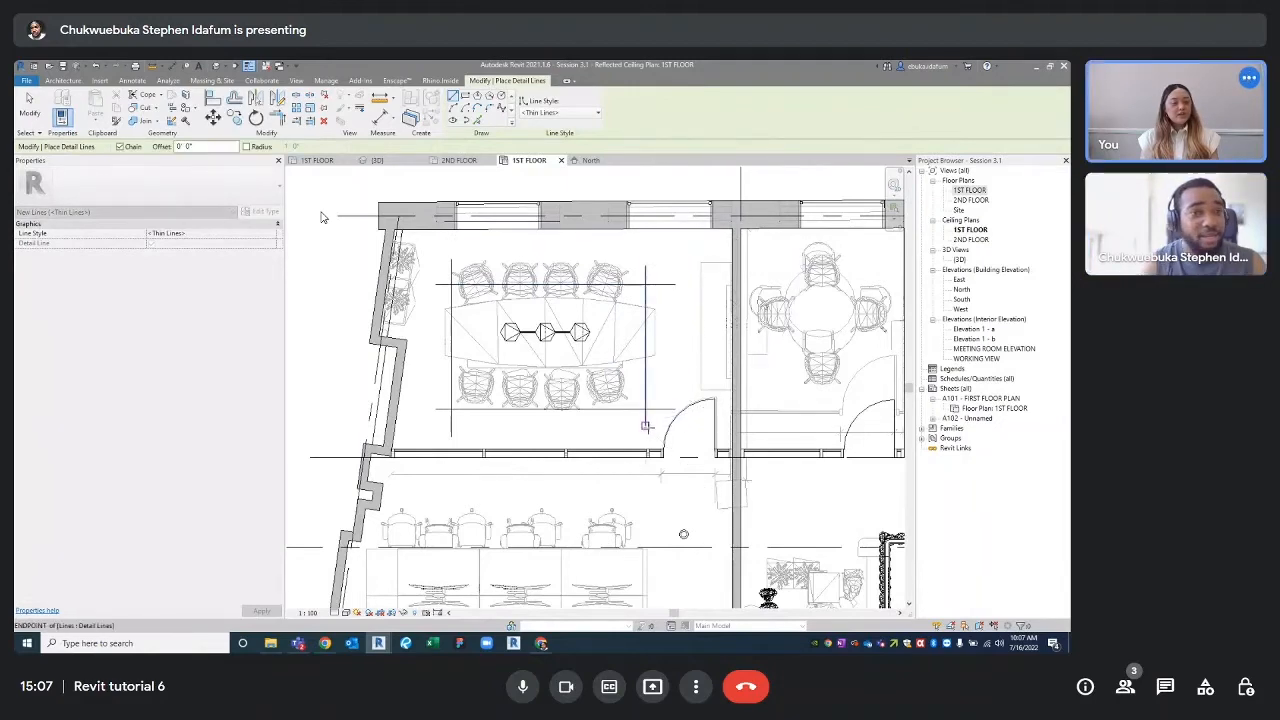
{"action": "left_click", "coordinate": [645, 426]}
{"action": "middle_click_drag", "start_coordinate": [656, 364], "coordinate": [677, 316]}
{"action": "key", "text": "Escape"}
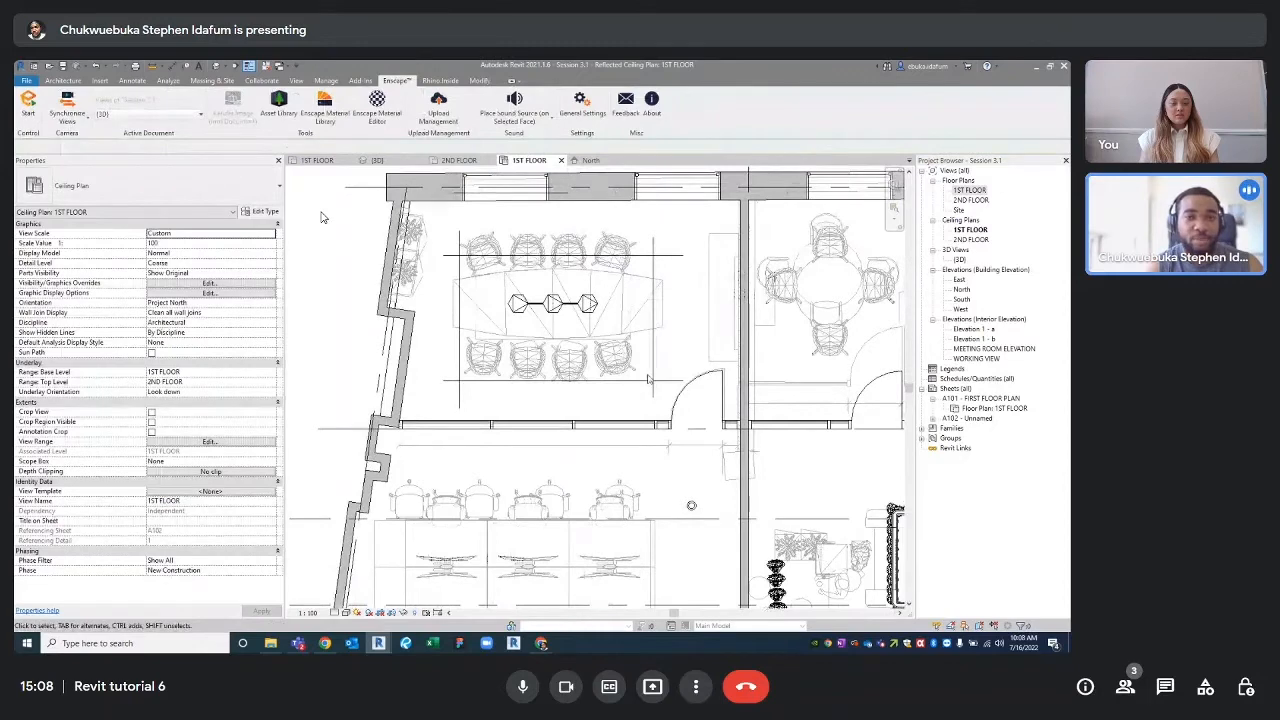
{"action": "middle_click_drag", "start_coordinate": [649, 371], "coordinate": [653, 420]}
{"action": "key", "text": "Delete"}
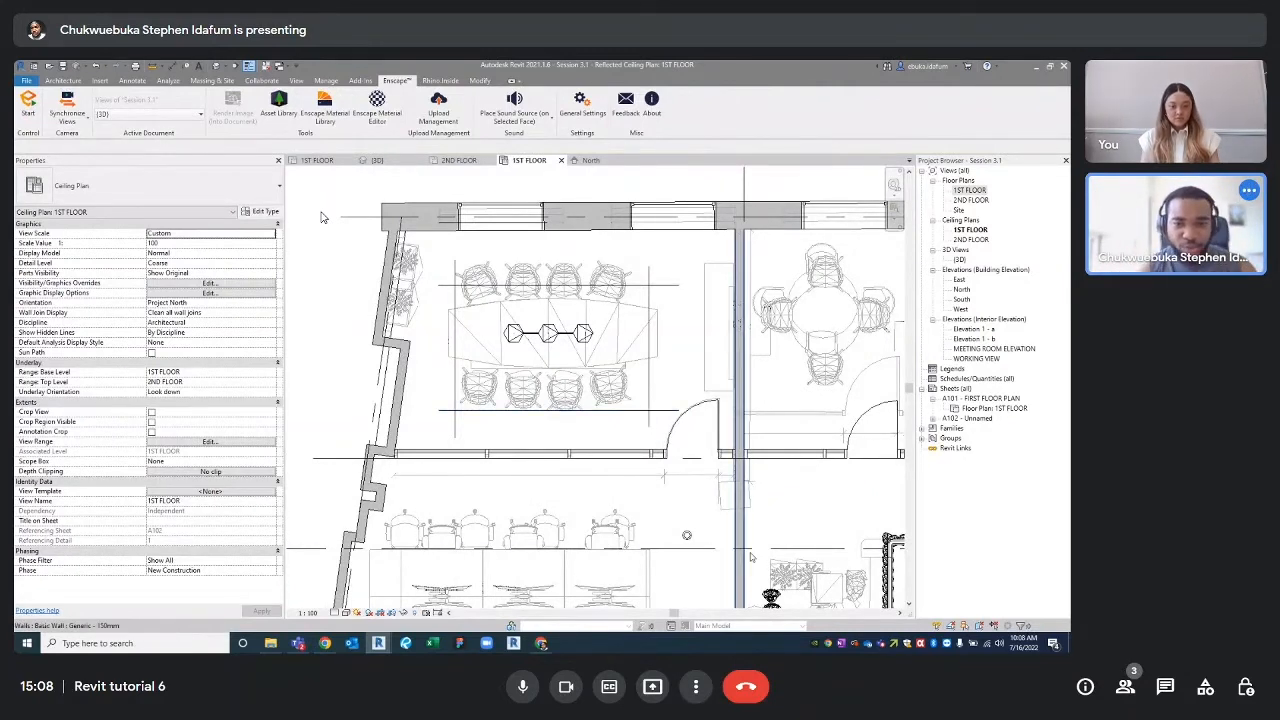
- Copy the downlight beside the open-office desks from its centre, with multiple copies enabled, onto the lower-right intersection of the guide lines
{"action": "left_click", "coordinate": [687, 537]}
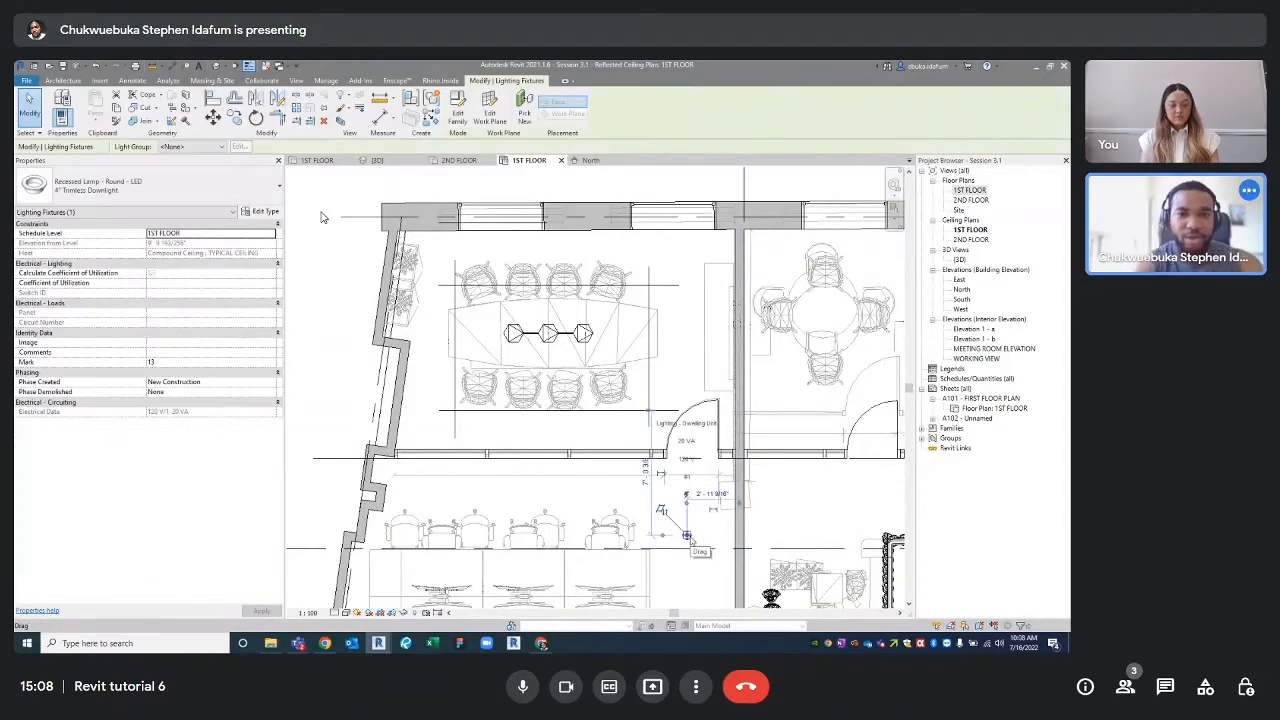
{"action": "left_click", "coordinate": [553, 285]}
{"action": "scroll", "coordinate": [553, 282], "scroll_direction": "up", "scroll_amount": 3}
{"action": "scroll", "coordinate": [553, 270], "scroll_direction": "down", "scroll_amount": 3}
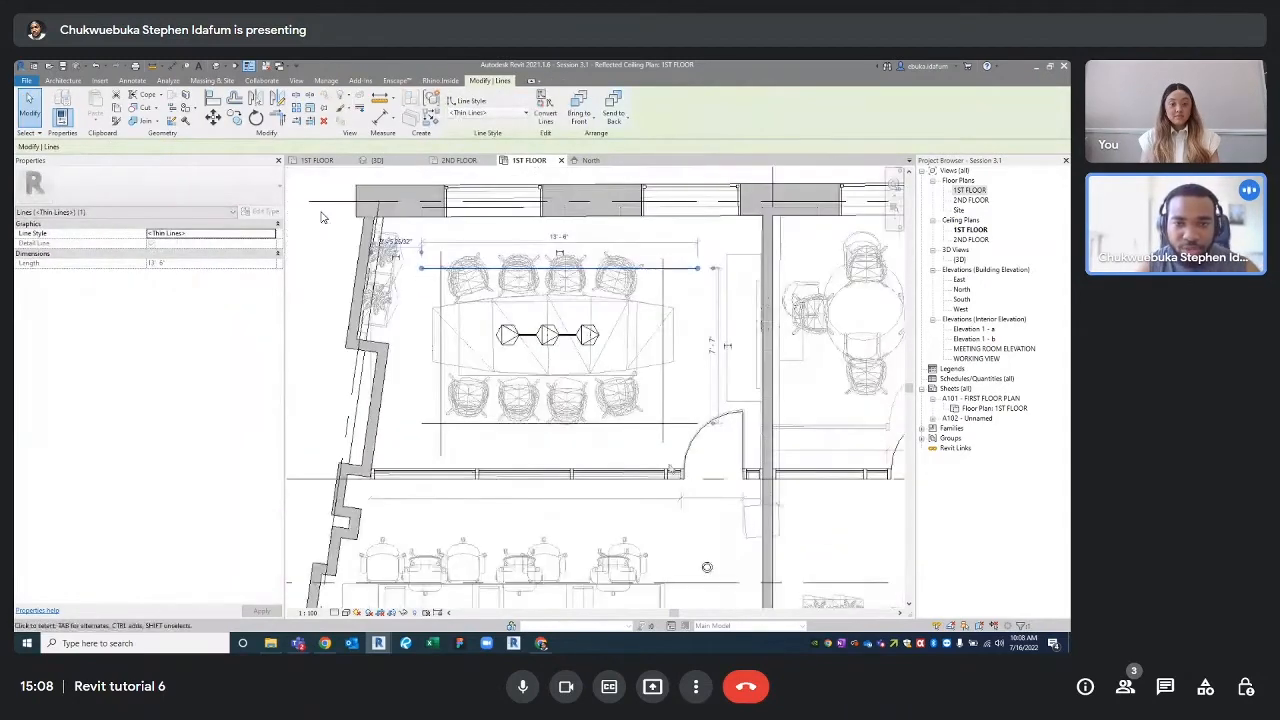
{"action": "left_click", "coordinate": [724, 569]}
{"action": "left_click", "coordinate": [709, 571]}
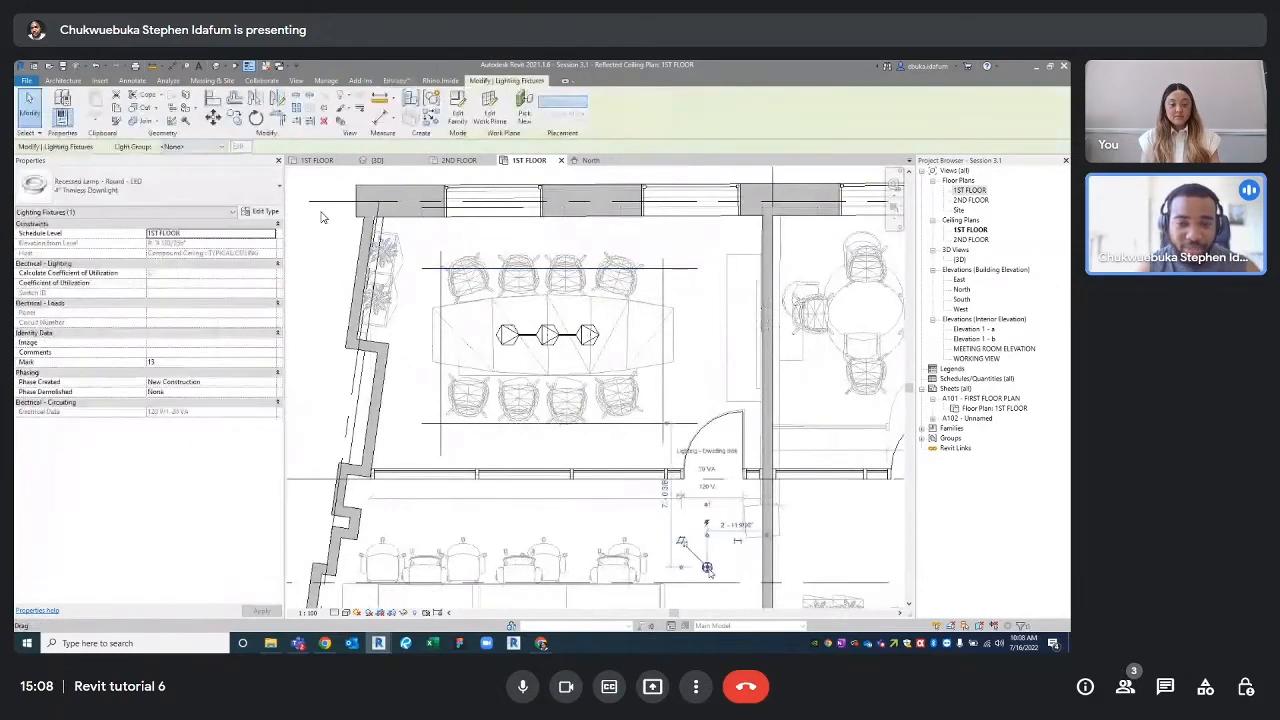
{"action": "key", "text": "m"}
{"action": "key", "text": "v"}
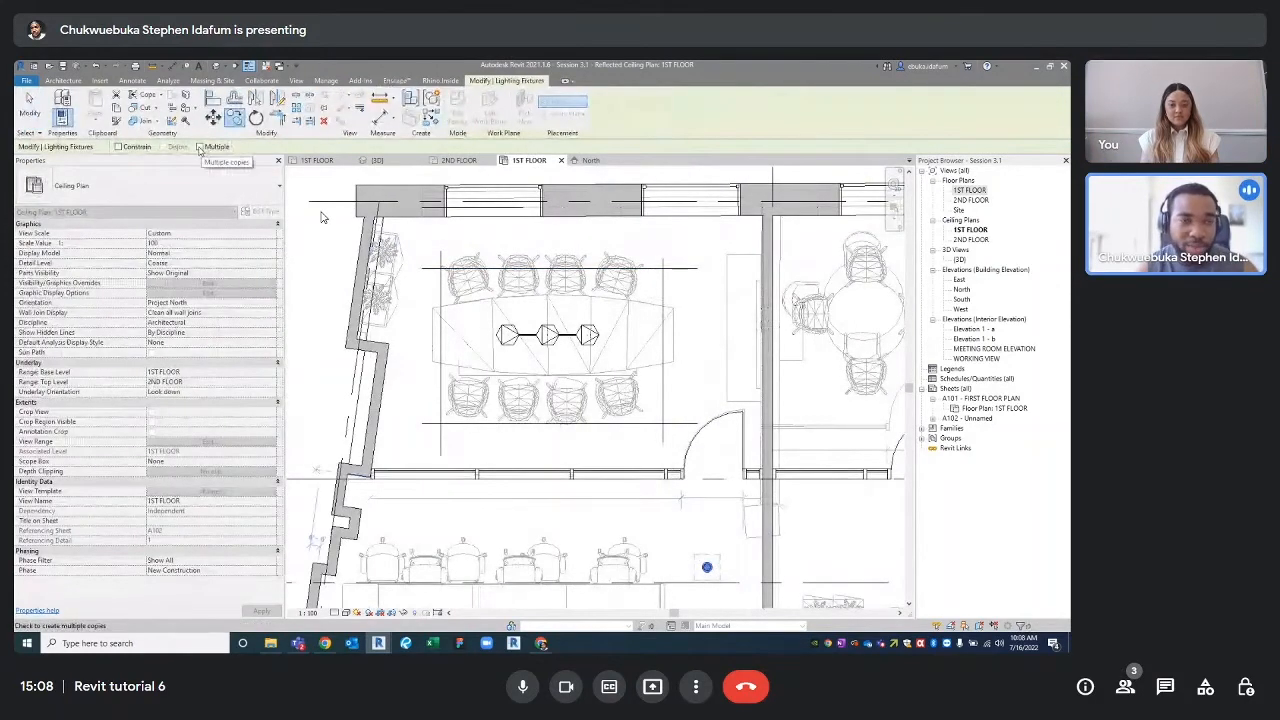
{"action": "left_click", "coordinate": [199, 147]}
{"action": "scroll", "coordinate": [707, 567], "scroll_direction": "up", "scroll_amount": 6}
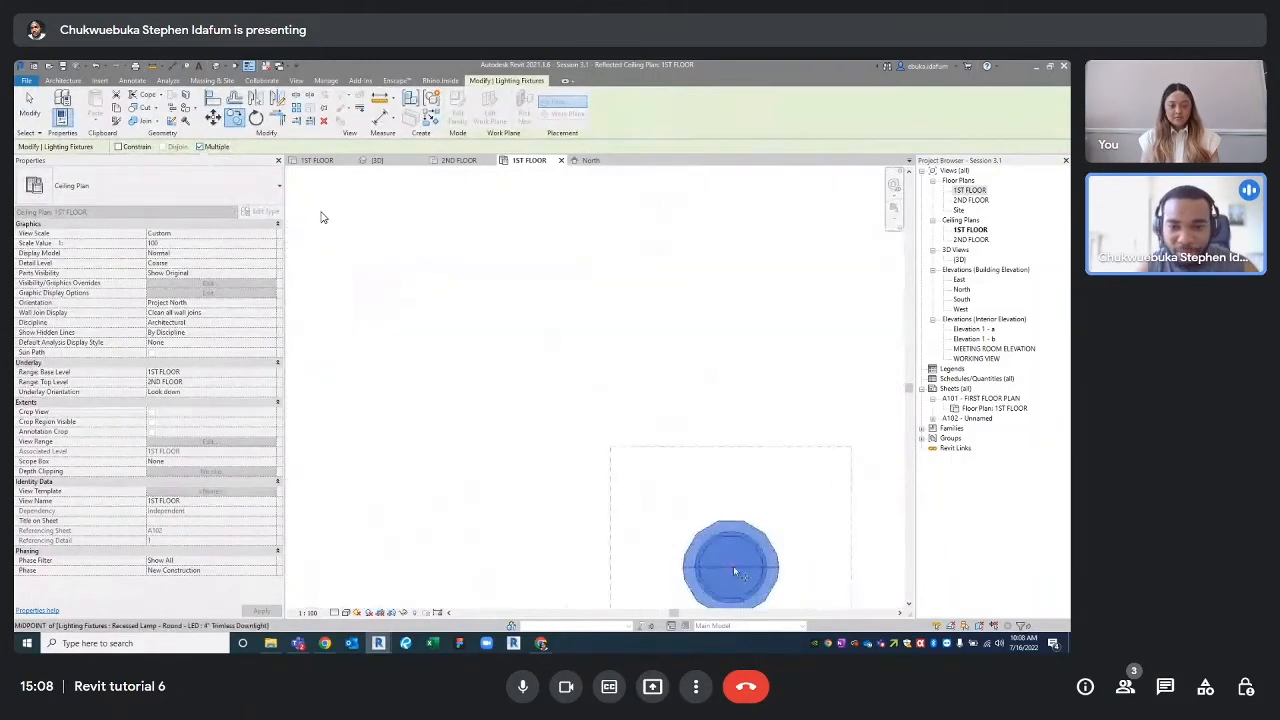
{"action": "left_click", "coordinate": [732, 570]}
{"action": "scroll", "coordinate": [732, 568], "scroll_direction": "down", "scroll_amount": 6}
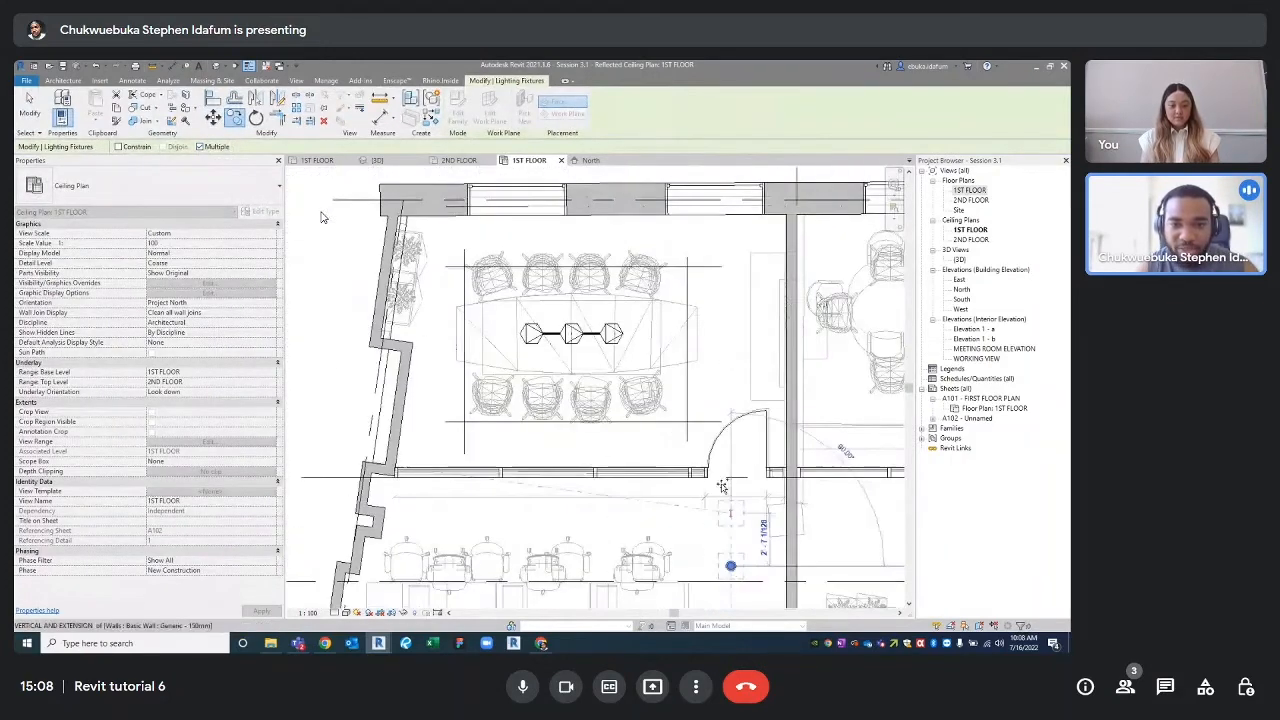
{"action": "scroll", "coordinate": [685, 422], "scroll_direction": "up", "scroll_amount": 3}
{"action": "scroll", "coordinate": [690, 428], "scroll_direction": "down", "scroll_amount": 4}
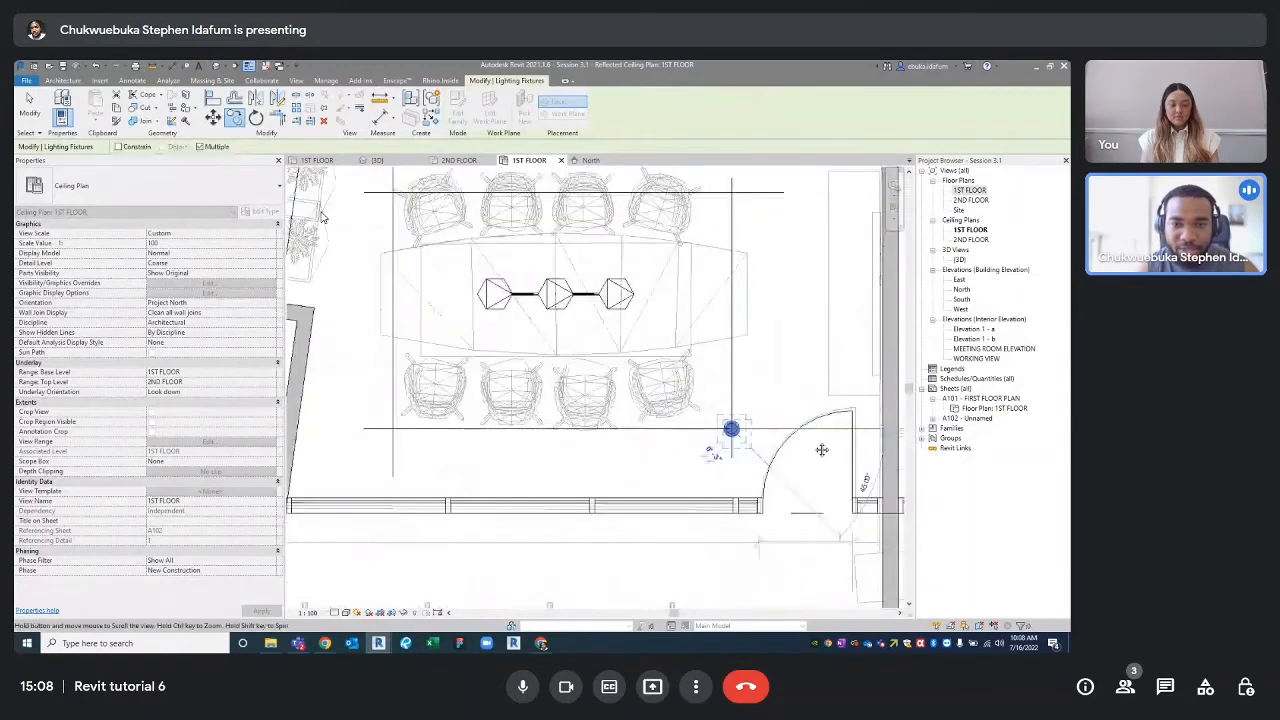
- Place downlight copies on the lower-left, upper-left and upper-right intersections of the guide lines and end the copying
{"action": "scroll", "coordinate": [480, 442], "scroll_direction": "up", "scroll_amount": 2}
{"action": "left_click", "coordinate": [480, 442]}
{"action": "scroll", "coordinate": [480, 442], "scroll_direction": "down", "scroll_amount": 2}
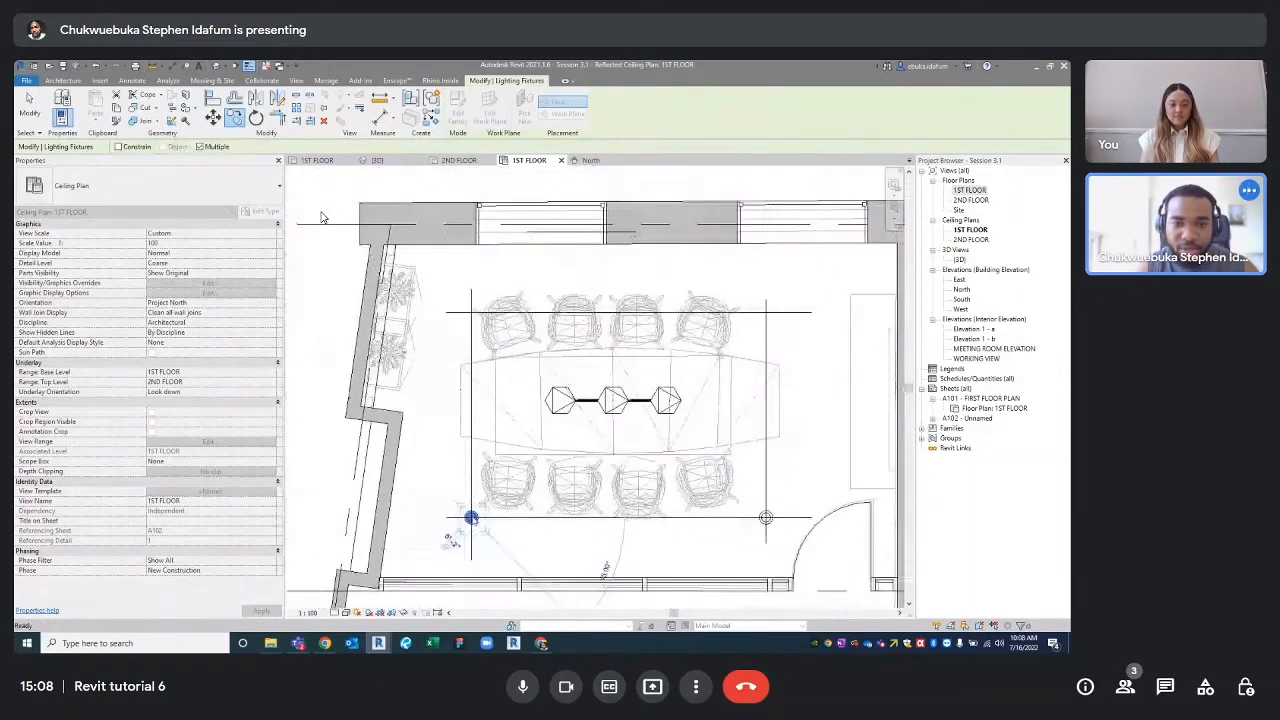
{"action": "left_click", "coordinate": [472, 313]}
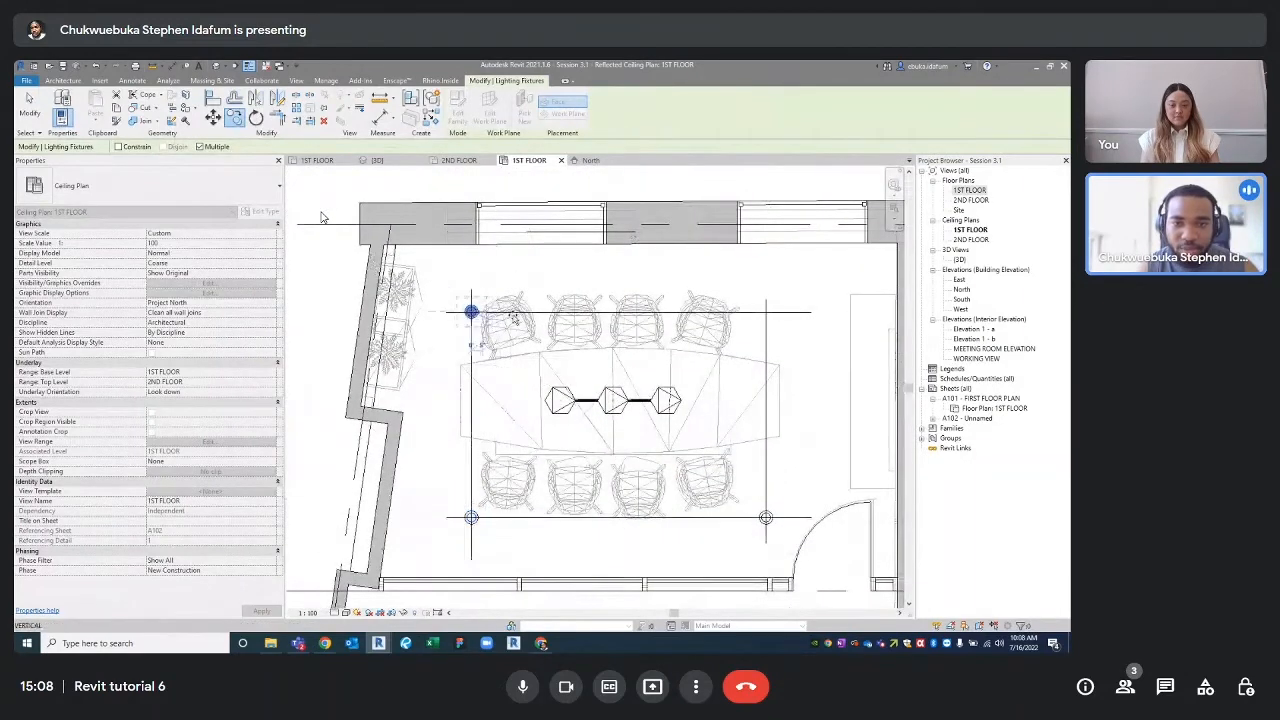
{"action": "left_click", "coordinate": [766, 315]}
{"action": "scroll", "coordinate": [745, 320], "scroll_direction": "down", "scroll_amount": 2}
{"action": "key", "text": "Escape"}
{"action": "key", "text": "Escape"}
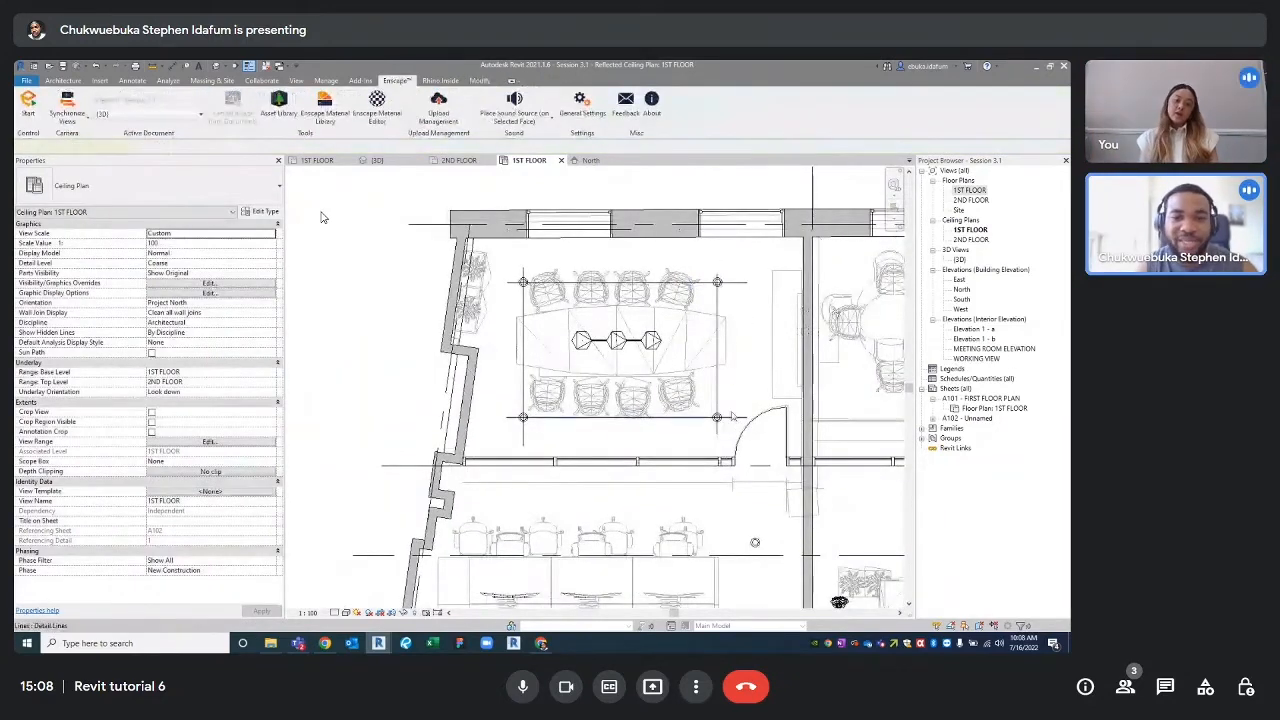
- Delete the four guide detail lines around the large meeting table
{"action": "left_click", "coordinate": [733, 416]}
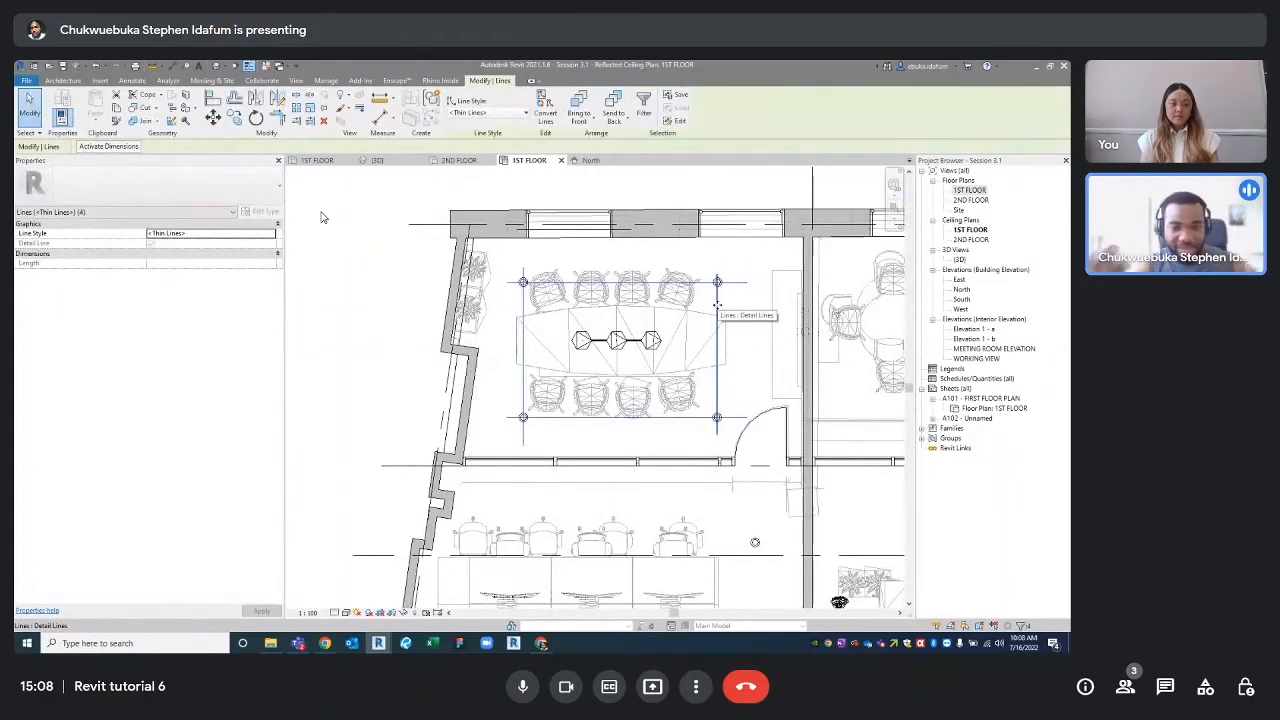
{"action": "key", "text": "Escape"}
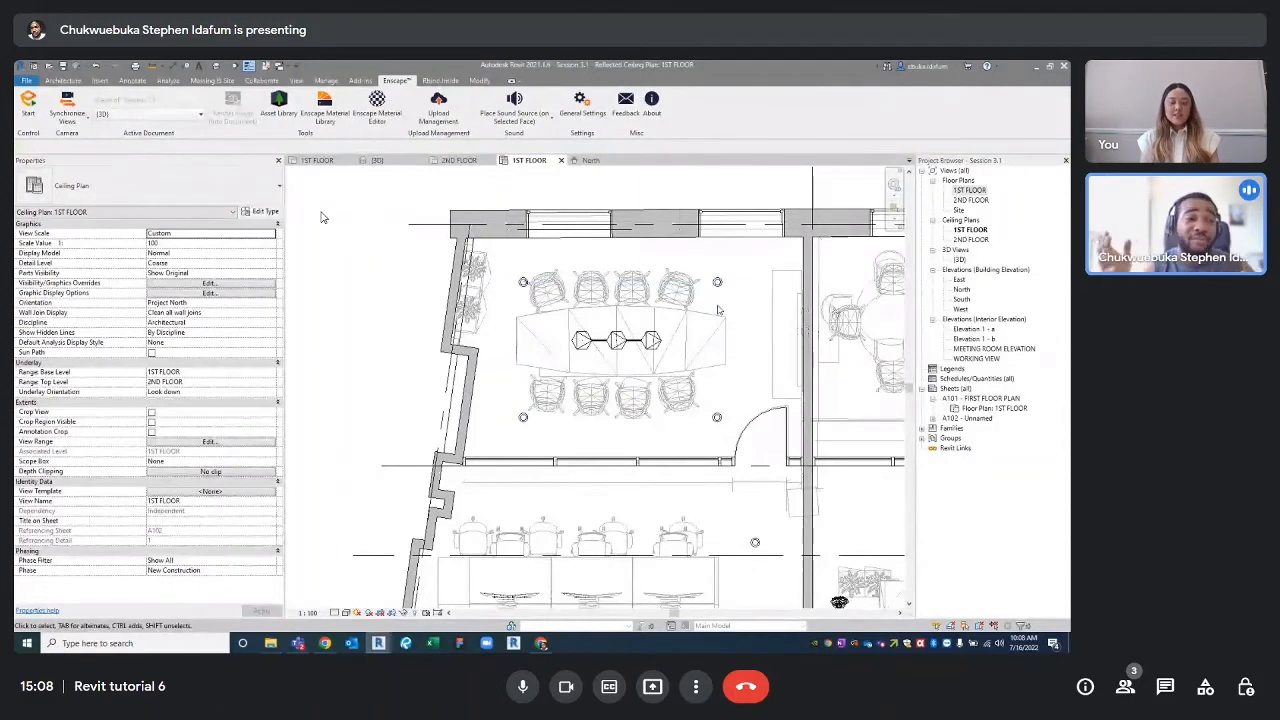
- Copy the large meeting room's upper-right downlight to two spots in the small meeting room, above and below the round table
{"action": "scroll", "coordinate": [690, 312], "scroll_direction": "down", "scroll_amount": 2}
{"action": "middle_click_drag", "start_coordinate": [705, 376], "coordinate": [527, 358]}
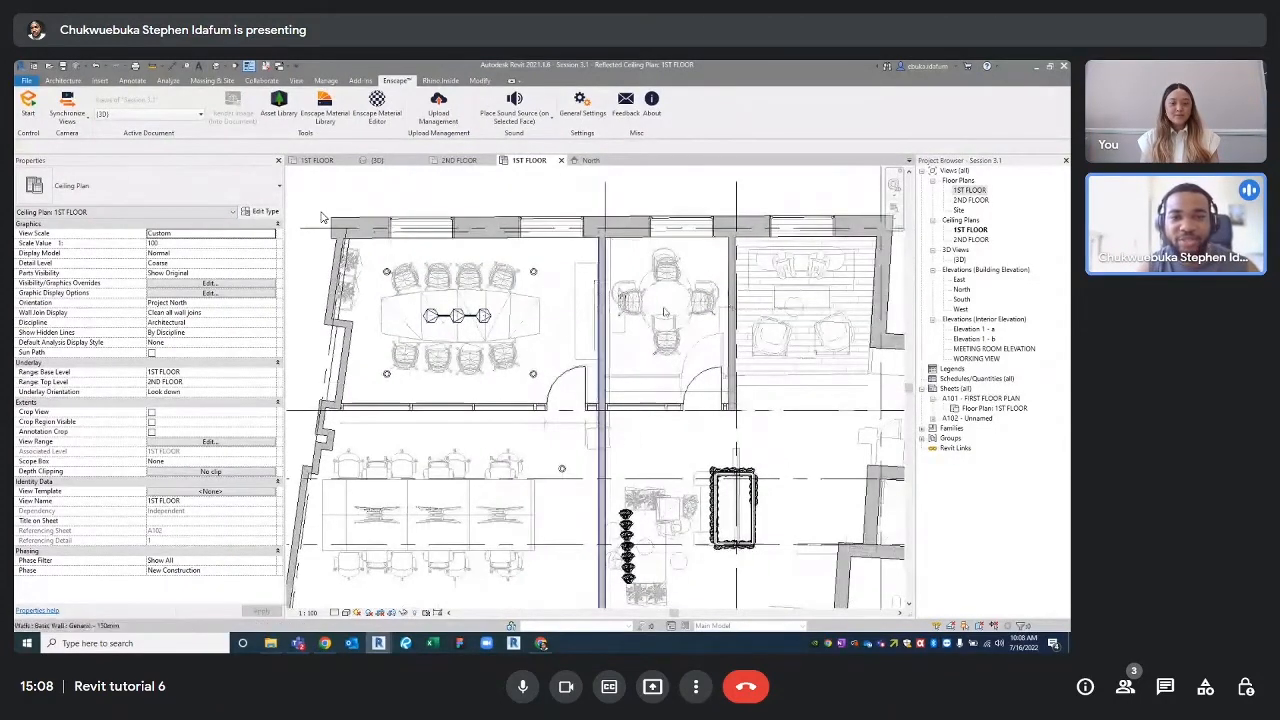
{"action": "scroll", "coordinate": [527, 292], "scroll_direction": "up", "scroll_amount": 1}
{"action": "left_click", "coordinate": [535, 271]}
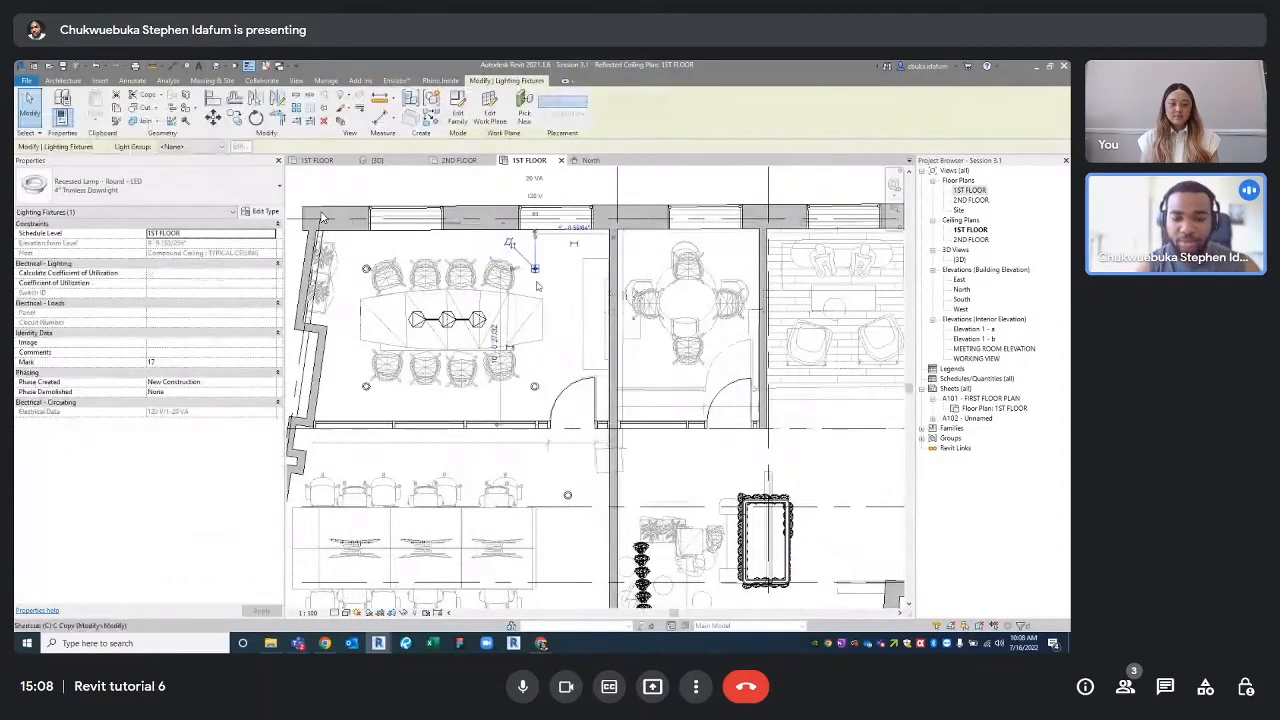
{"action": "key", "text": "c"}
{"action": "scroll", "coordinate": [532, 272], "scroll_direction": "up", "scroll_amount": 4}
{"action": "left_click", "coordinate": [518, 250]}
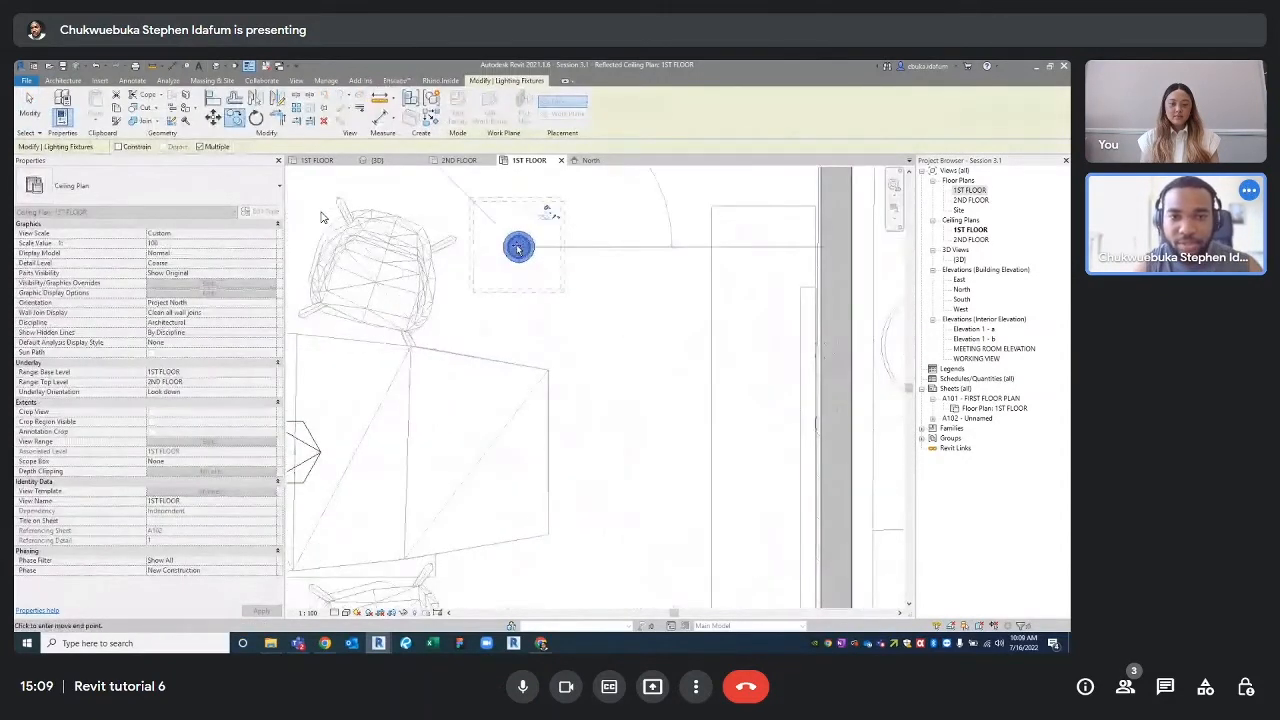
{"action": "scroll", "coordinate": [518, 250], "scroll_direction": "down", "scroll_amount": 4}
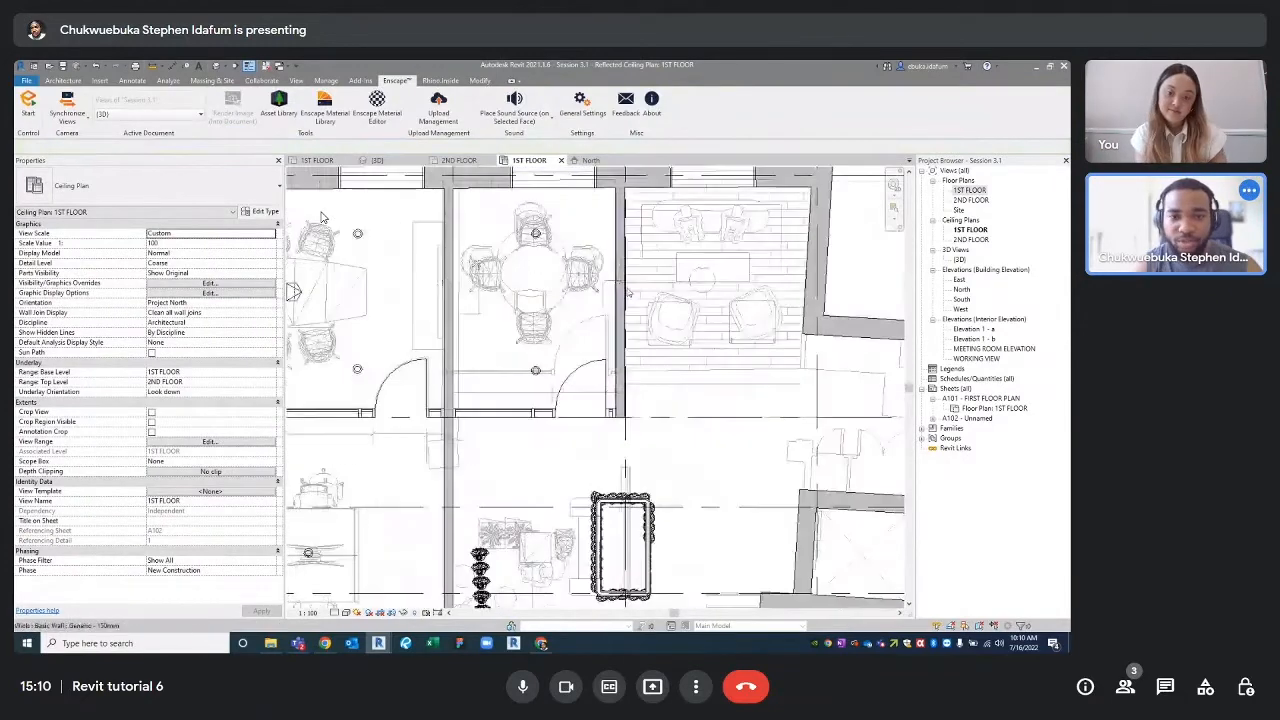
- Examine the pendant, outdoor, floor, desk and ceiling lamps in the Lighting category of the Enscape asset library
{"action": "scroll", "coordinate": [690, 281], "scroll_direction": "down", "scroll_amount": 2}
{"action": "middle_click_drag", "start_coordinate": [690, 281], "coordinate": [654, 283]}
{"action": "scroll", "coordinate": [654, 283], "scroll_direction": "up", "scroll_amount": 1}
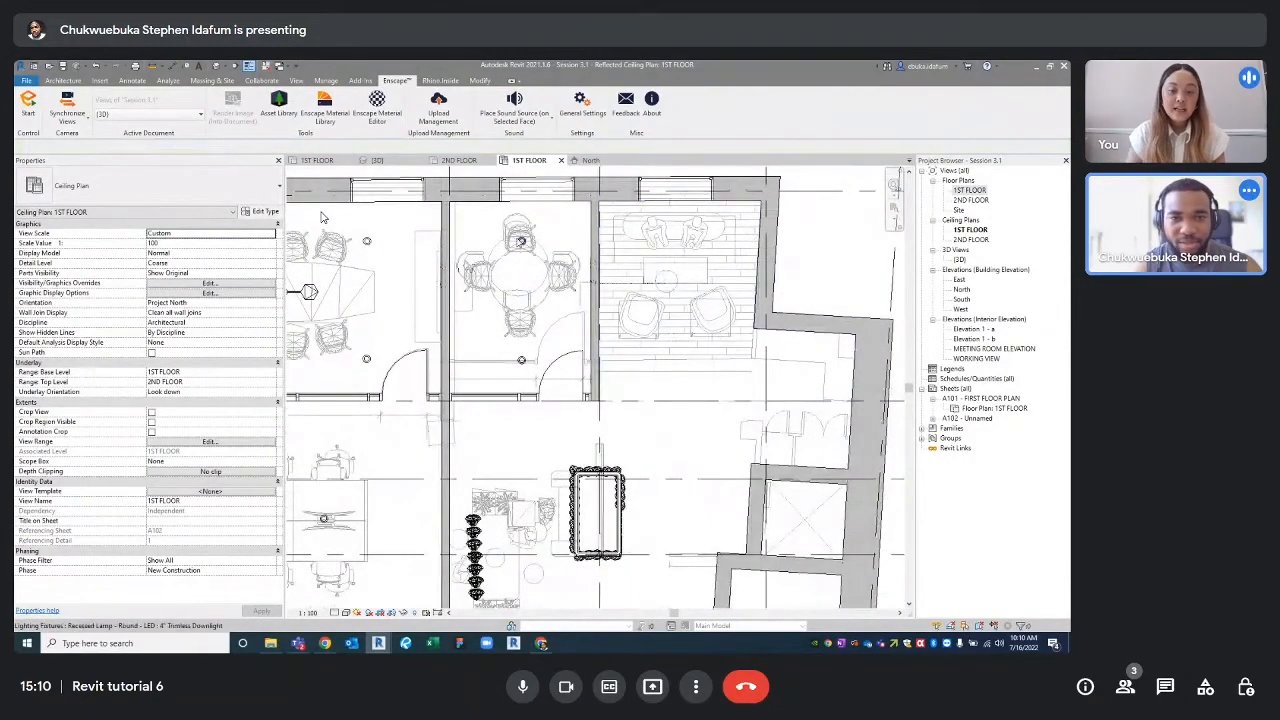
{"action": "left_click", "coordinate": [280, 106]}
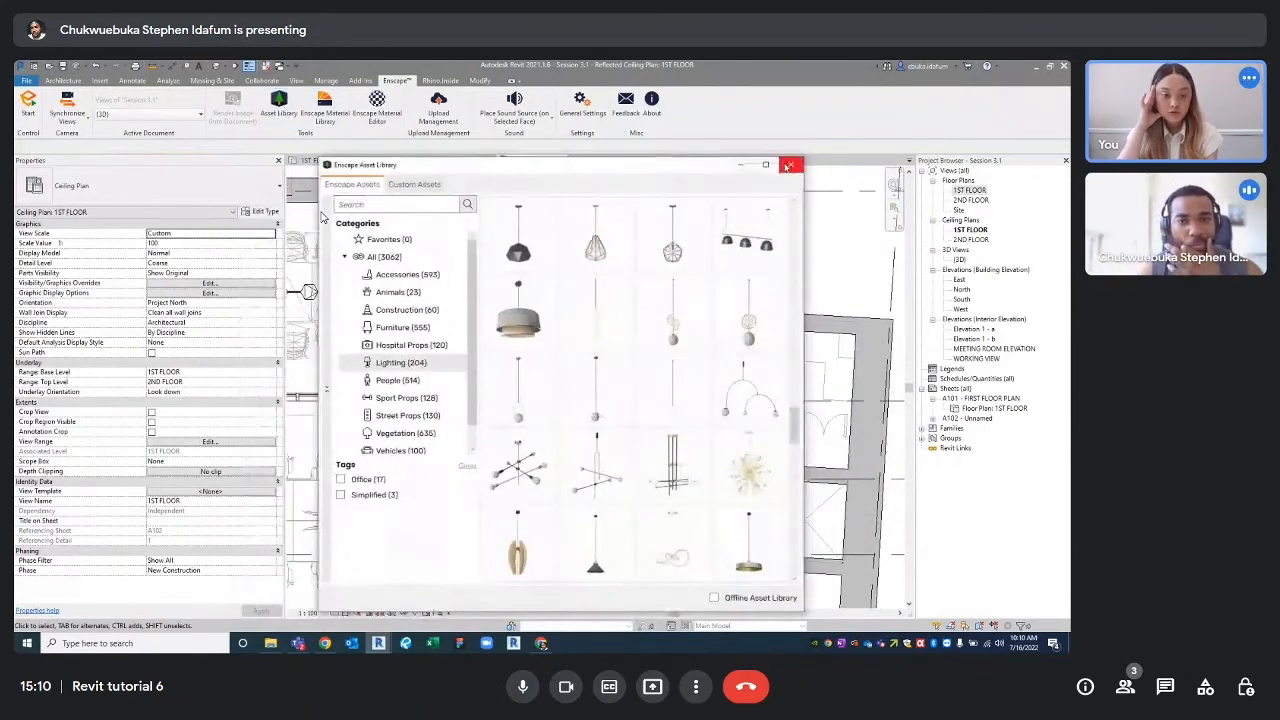
{"action": "scroll", "coordinate": [697, 358], "scroll_direction": "down", "scroll_amount": 3}
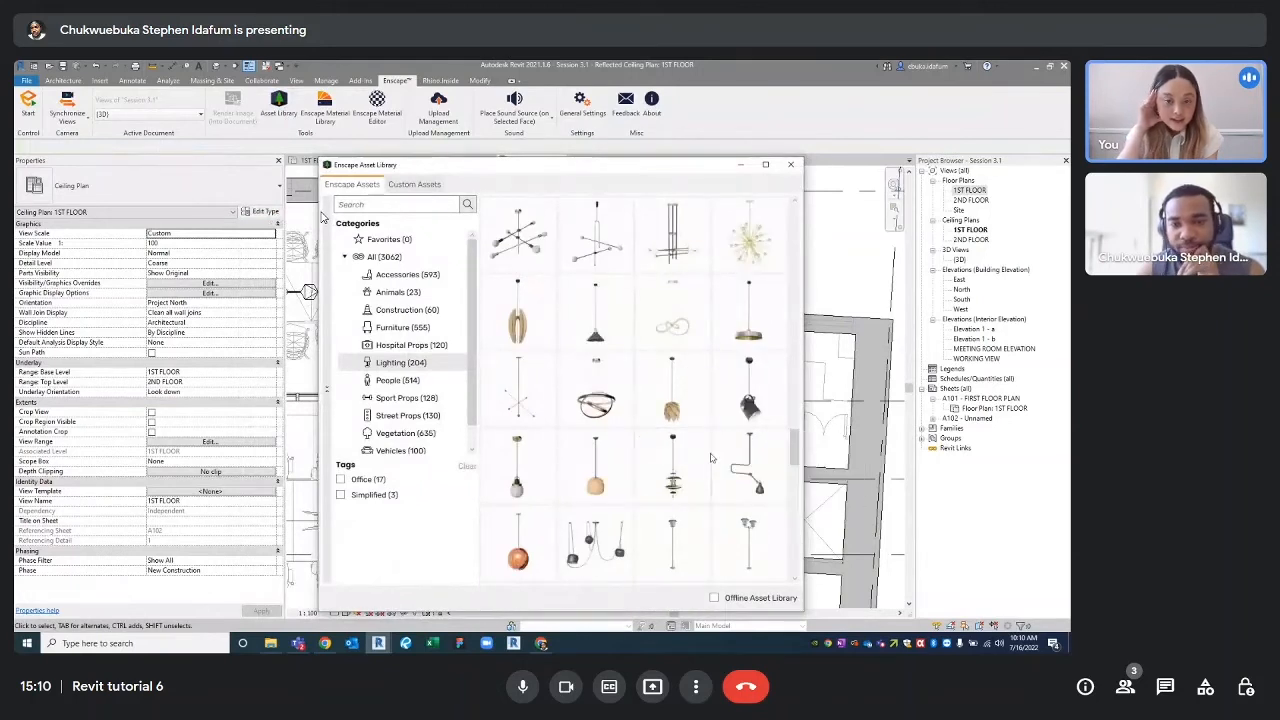
{"action": "mouse_move", "coordinate": [703, 489]}
{"action": "scroll", "coordinate": [697, 477], "scroll_direction": "down", "scroll_amount": 1}
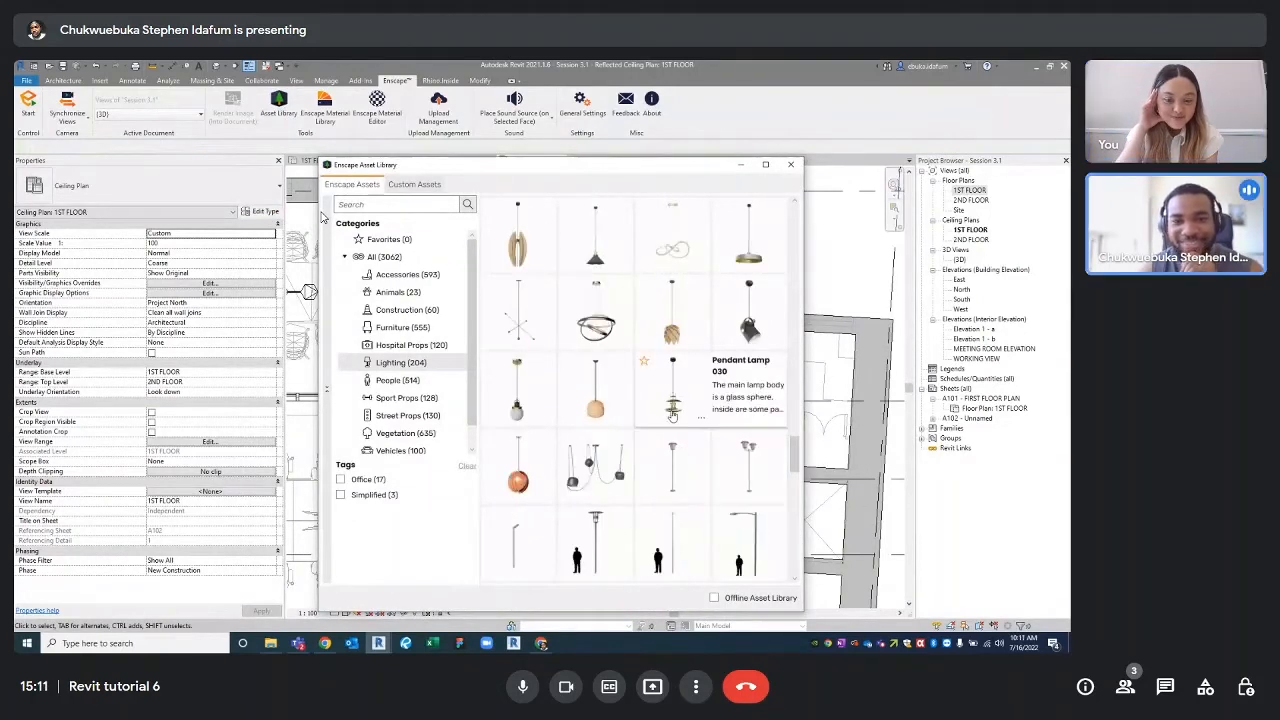
{"action": "mouse_move", "coordinate": [604, 467]}
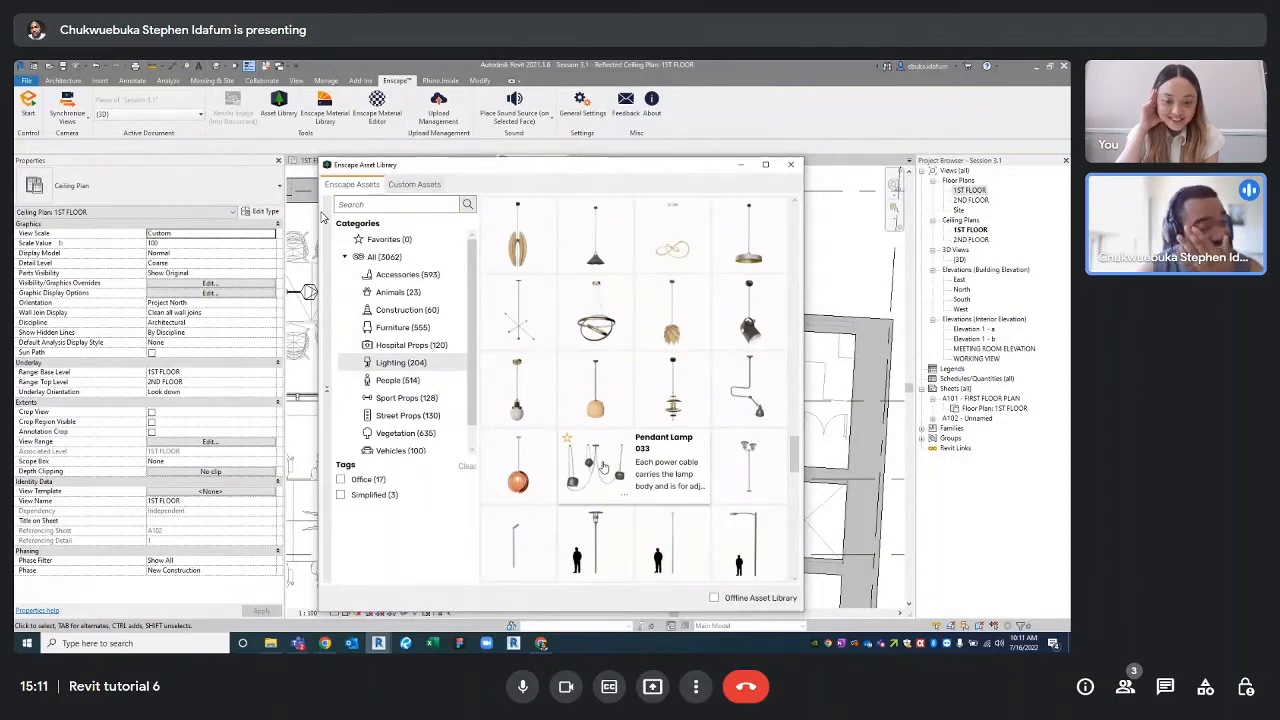
{"action": "scroll", "coordinate": [645, 461], "scroll_direction": "down", "scroll_amount": 3}
{"action": "scroll", "coordinate": [643, 454], "scroll_direction": "up", "scroll_amount": 5}
{"action": "scroll", "coordinate": [642, 454], "scroll_direction": "up", "scroll_amount": 10}
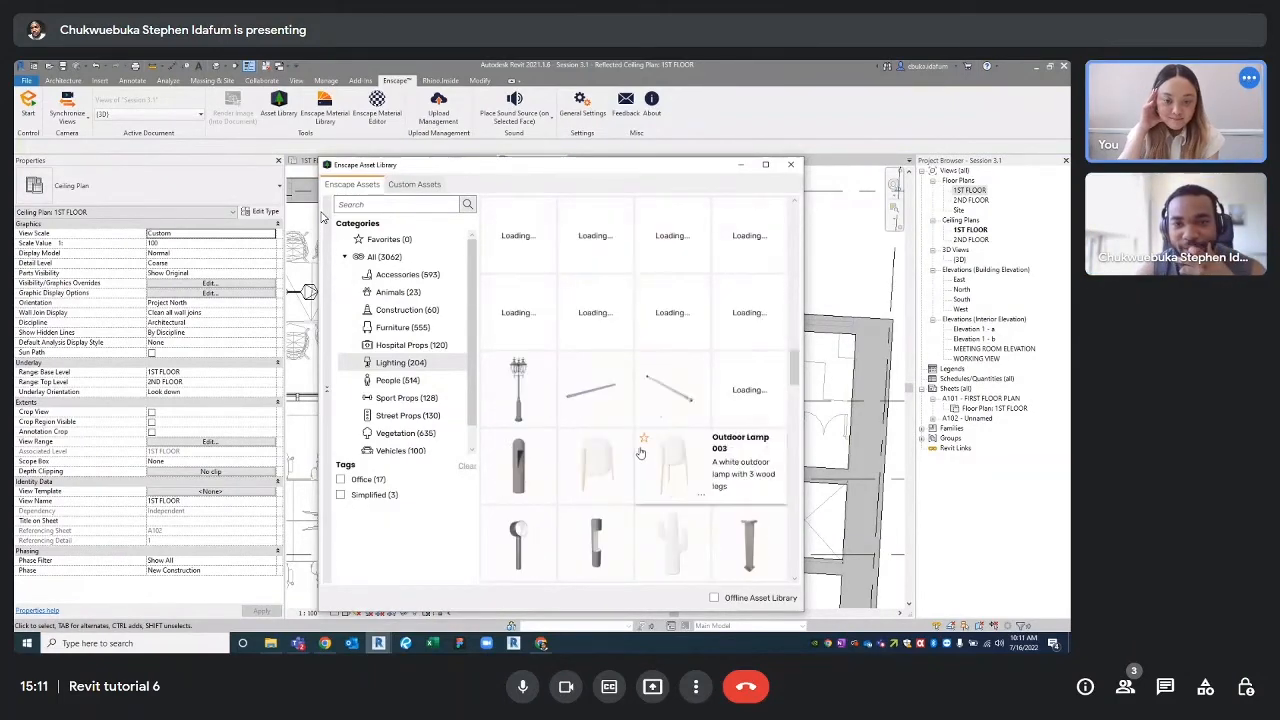
{"action": "scroll", "coordinate": [641, 453], "scroll_direction": "up", "scroll_amount": 1}
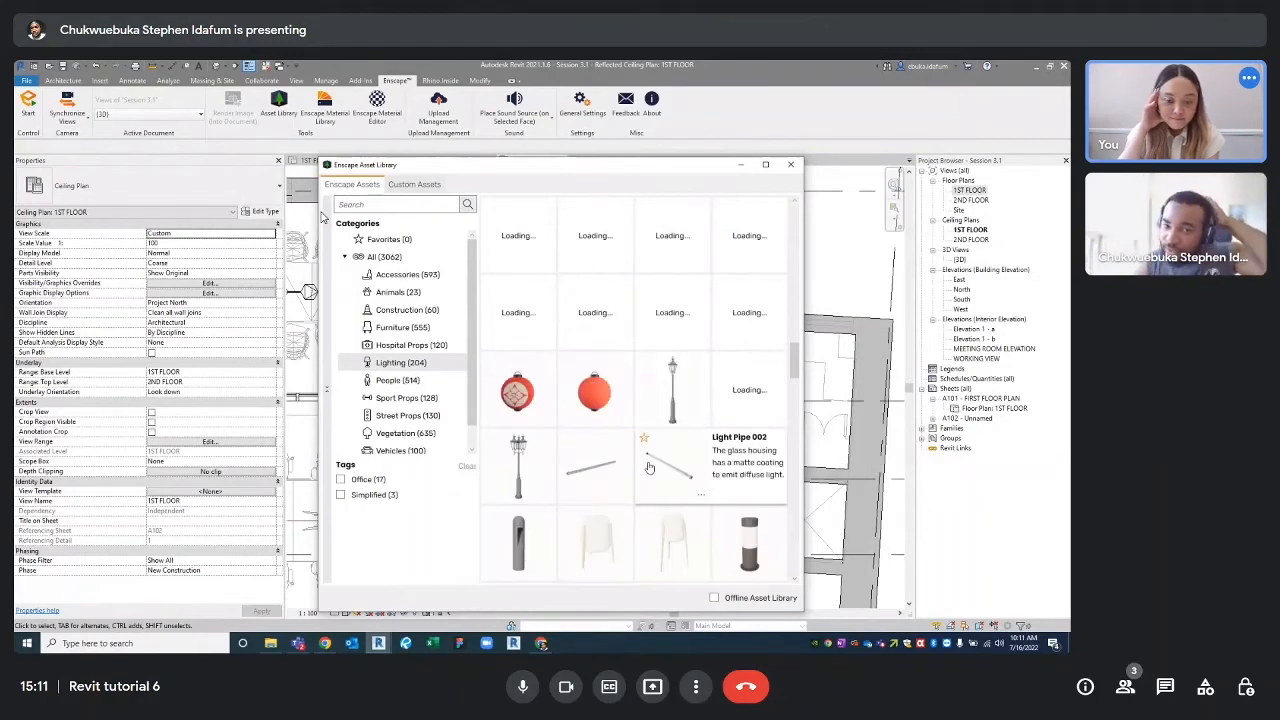
{"action": "scroll", "coordinate": [647, 463], "scroll_direction": "up", "scroll_amount": 3}
{"action": "scroll", "coordinate": [627, 442], "scroll_direction": "down", "scroll_amount": 2}
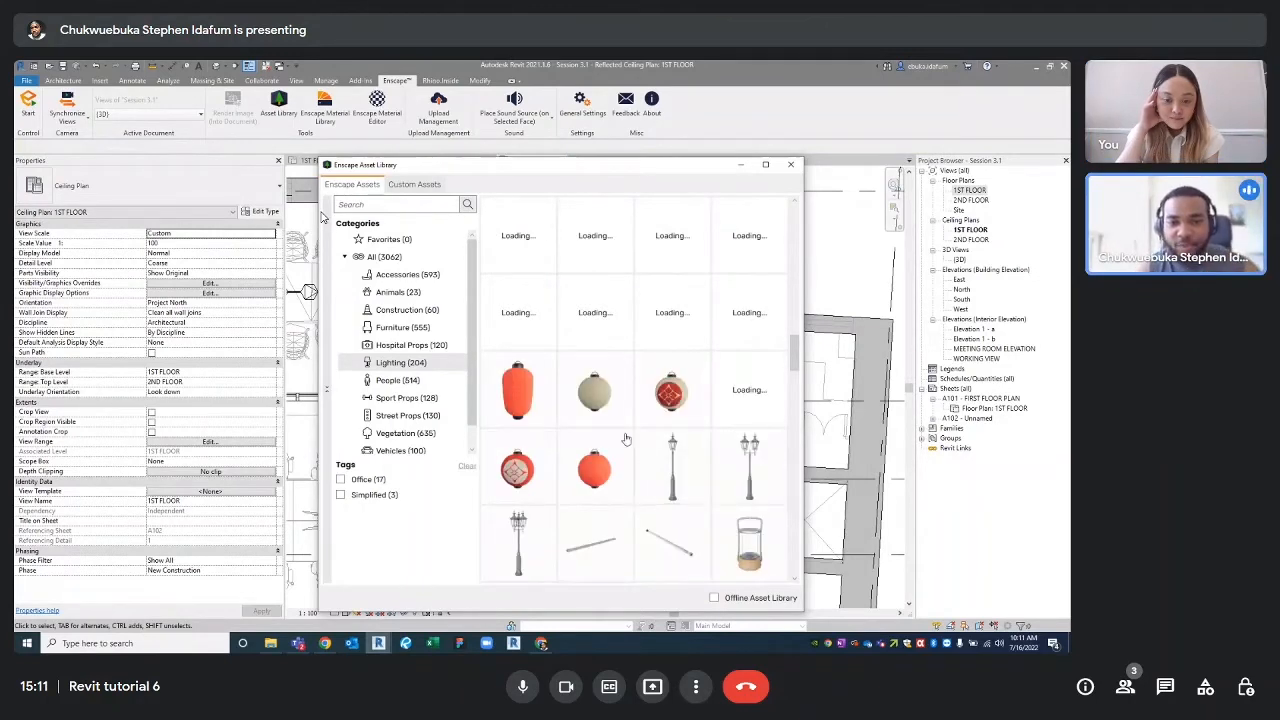
{"action": "mouse_move", "coordinate": [733, 385]}
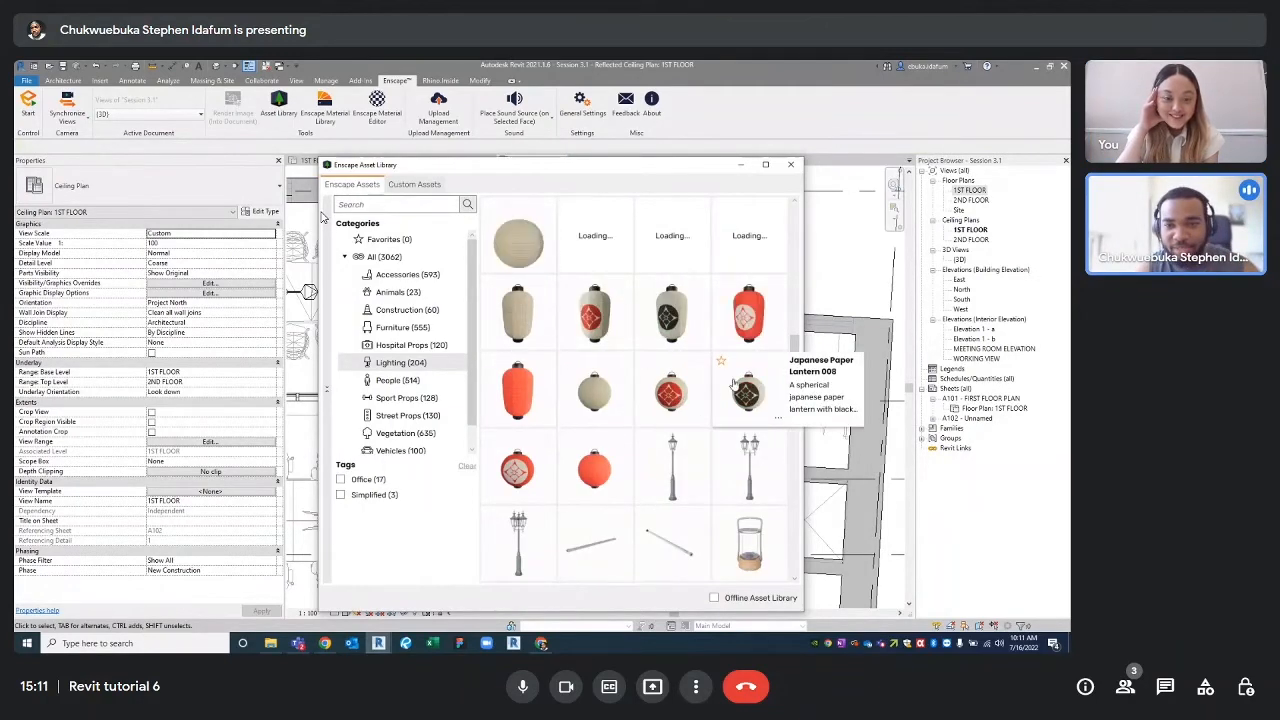
{"action": "scroll", "coordinate": [727, 335], "scroll_direction": "up", "scroll_amount": 1}
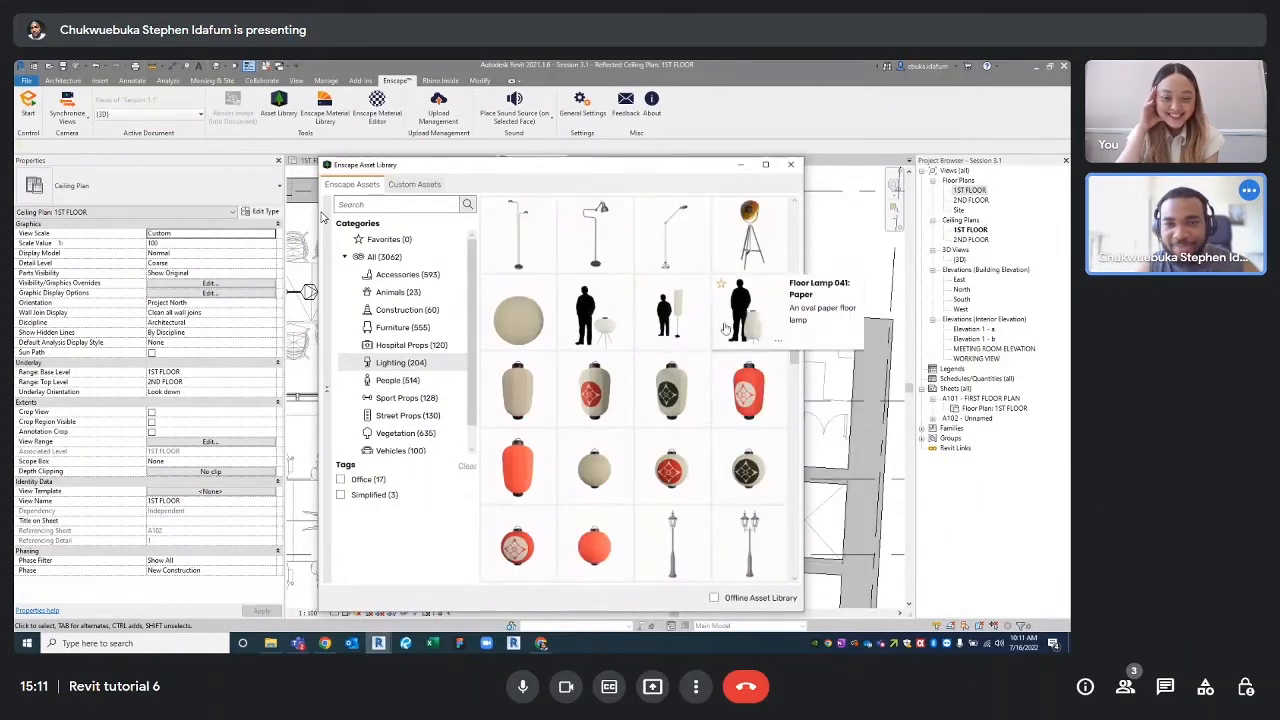
{"action": "scroll", "coordinate": [726, 328], "scroll_direction": "up", "scroll_amount": 1}
{"action": "scroll", "coordinate": [671, 338], "scroll_direction": "up", "scroll_amount": 1}
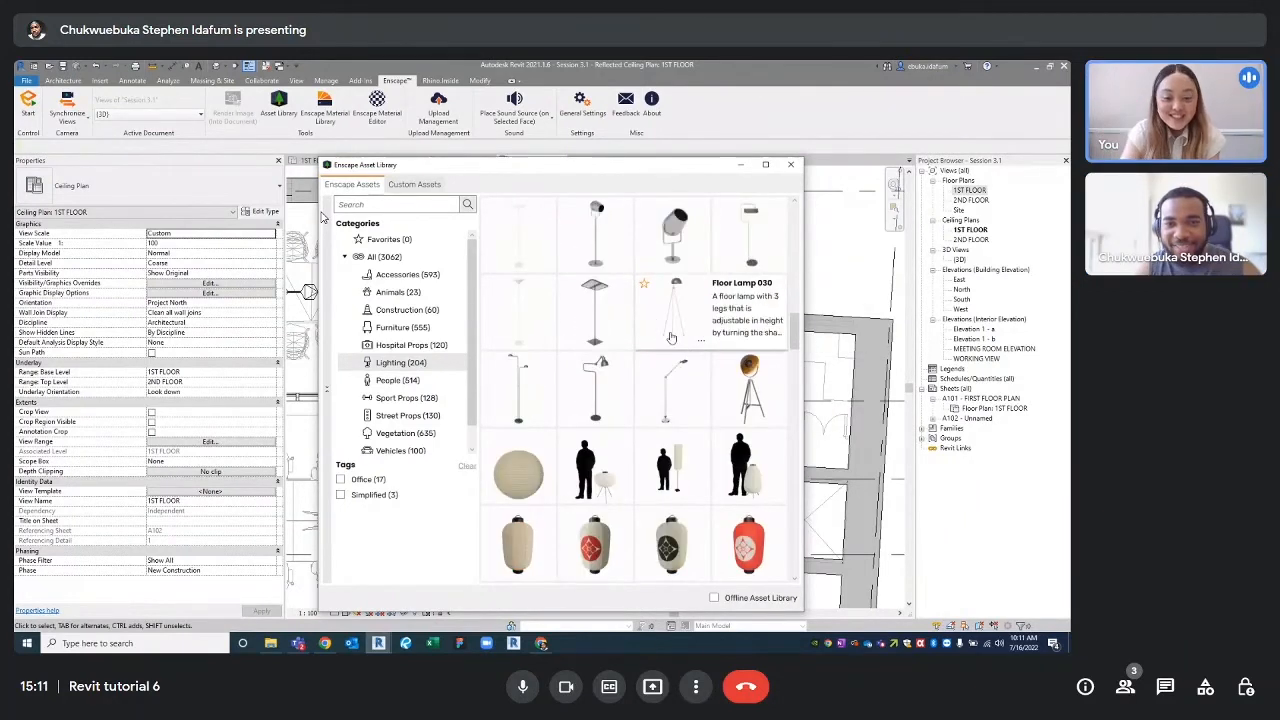
{"action": "scroll", "coordinate": [676, 345], "scroll_direction": "down", "scroll_amount": 1}
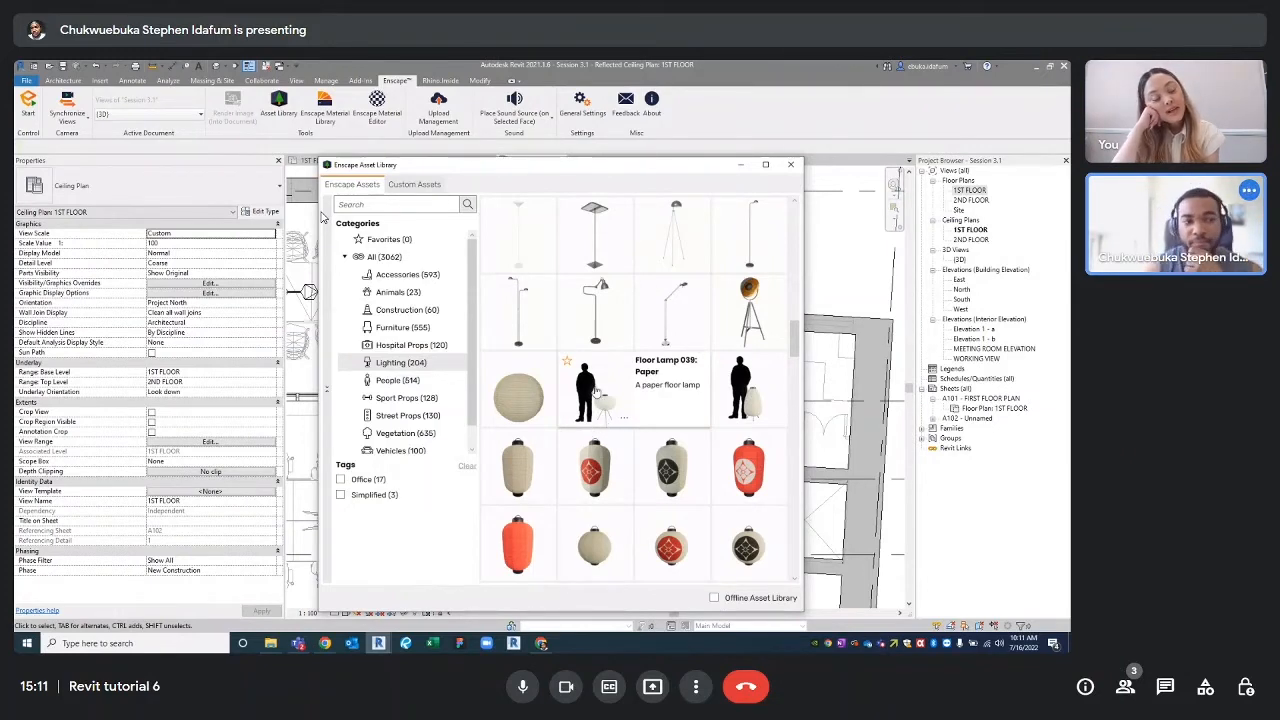
{"action": "scroll", "coordinate": [623, 408], "scroll_direction": "up", "scroll_amount": 5}
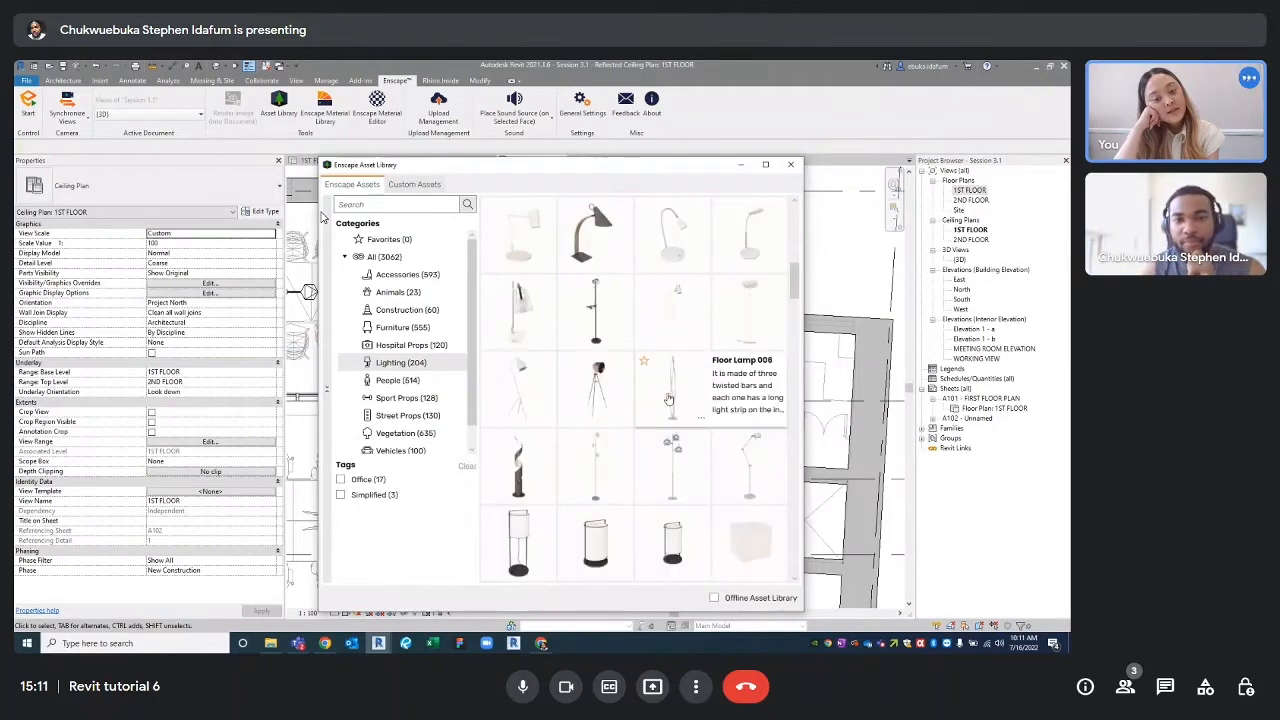
{"action": "scroll", "coordinate": [649, 472], "scroll_direction": "up", "scroll_amount": 4}
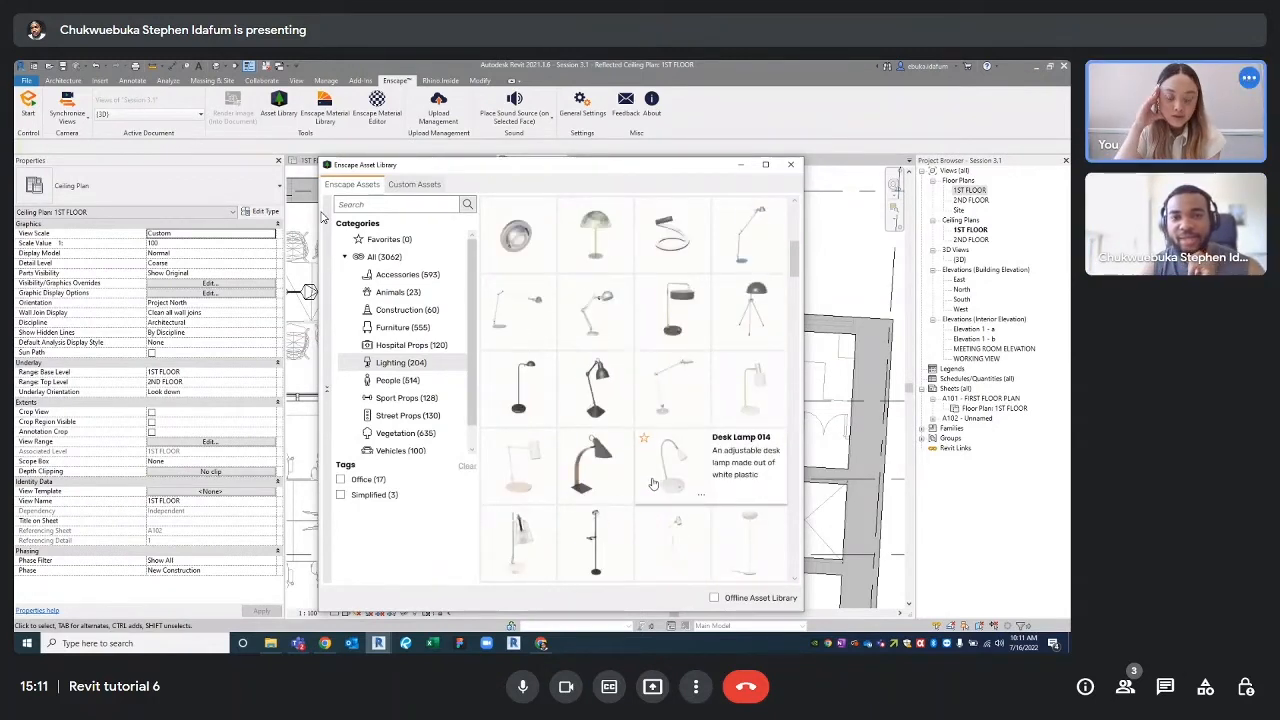
{"action": "scroll", "coordinate": [660, 486], "scroll_direction": "up", "scroll_amount": 4}
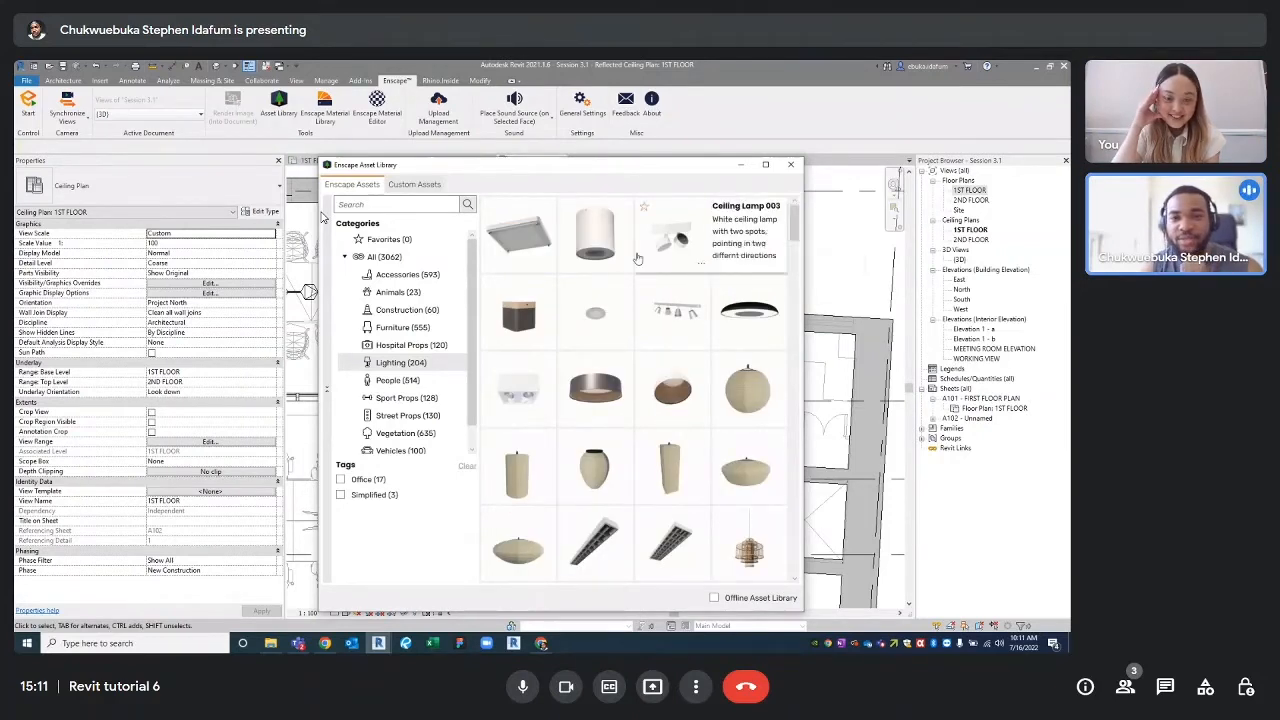
- Find the pendant lamps among the Enscape lighting assets and choose Pendant Lamp 015 for placement
{"action": "scroll", "coordinate": [622, 307], "scroll_direction": "down", "scroll_amount": 3}
{"action": "scroll", "coordinate": [622, 307], "scroll_direction": "down", "scroll_amount": 1}
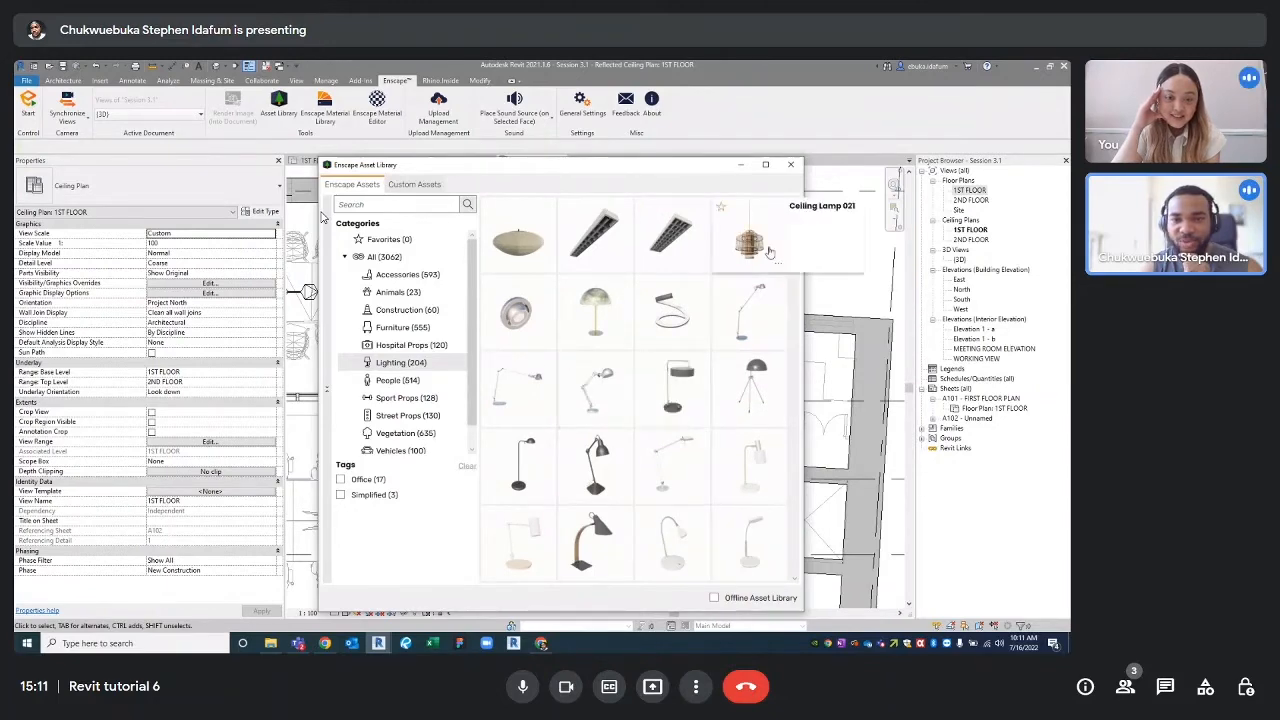
{"action": "scroll", "coordinate": [648, 452], "scroll_direction": "down", "scroll_amount": 8}
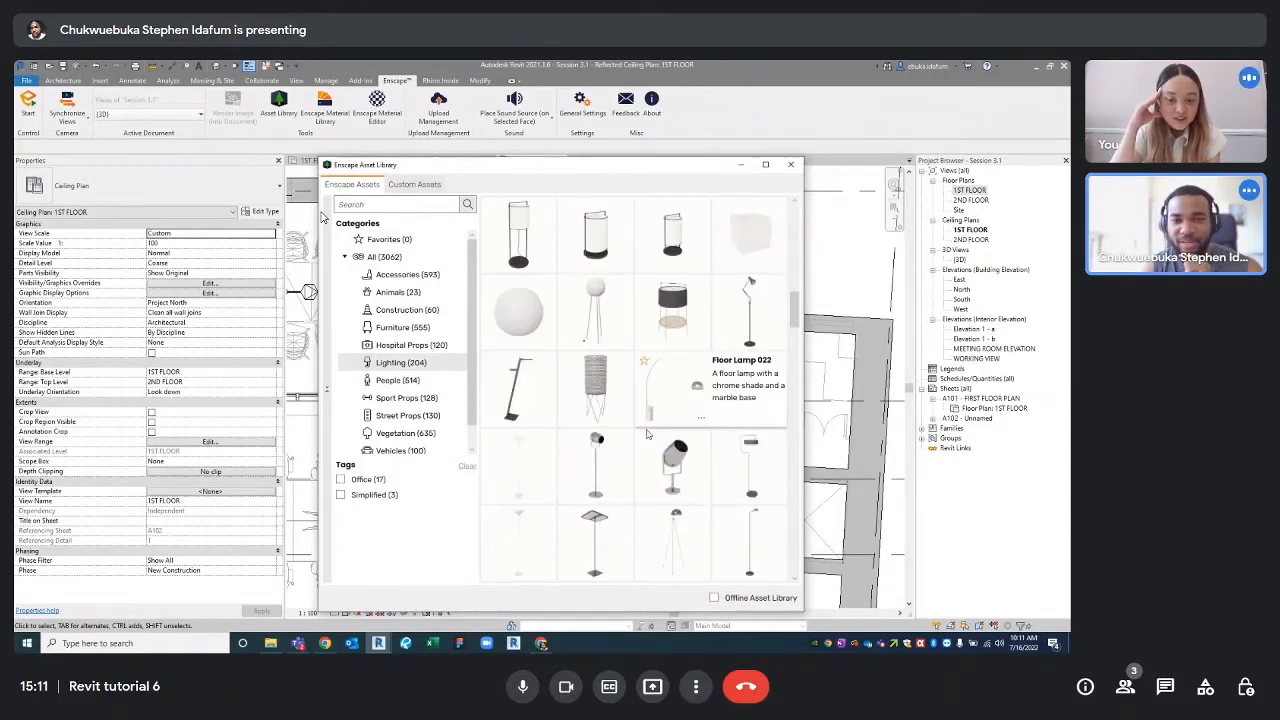
{"action": "scroll", "coordinate": [648, 452], "scroll_direction": "down", "scroll_amount": 5}
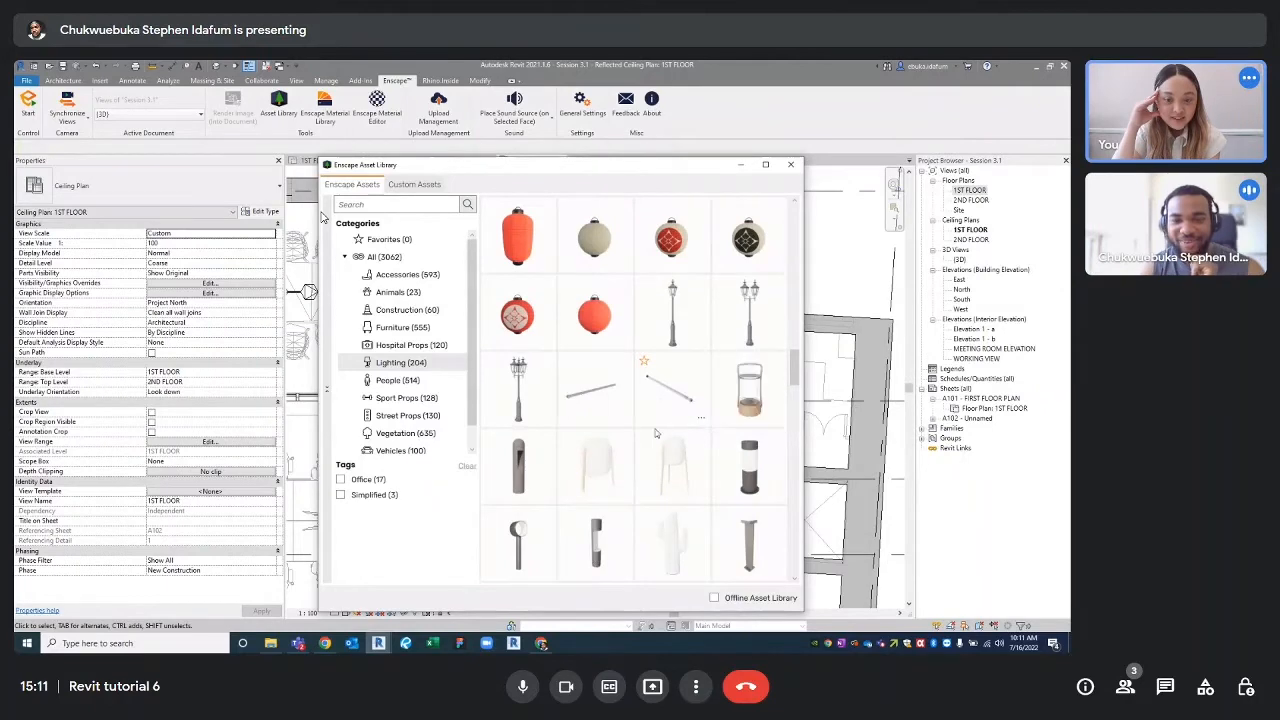
{"action": "scroll", "coordinate": [651, 430], "scroll_direction": "down", "scroll_amount": 3}
{"action": "scroll", "coordinate": [652, 425], "scroll_direction": "down", "scroll_amount": 3}
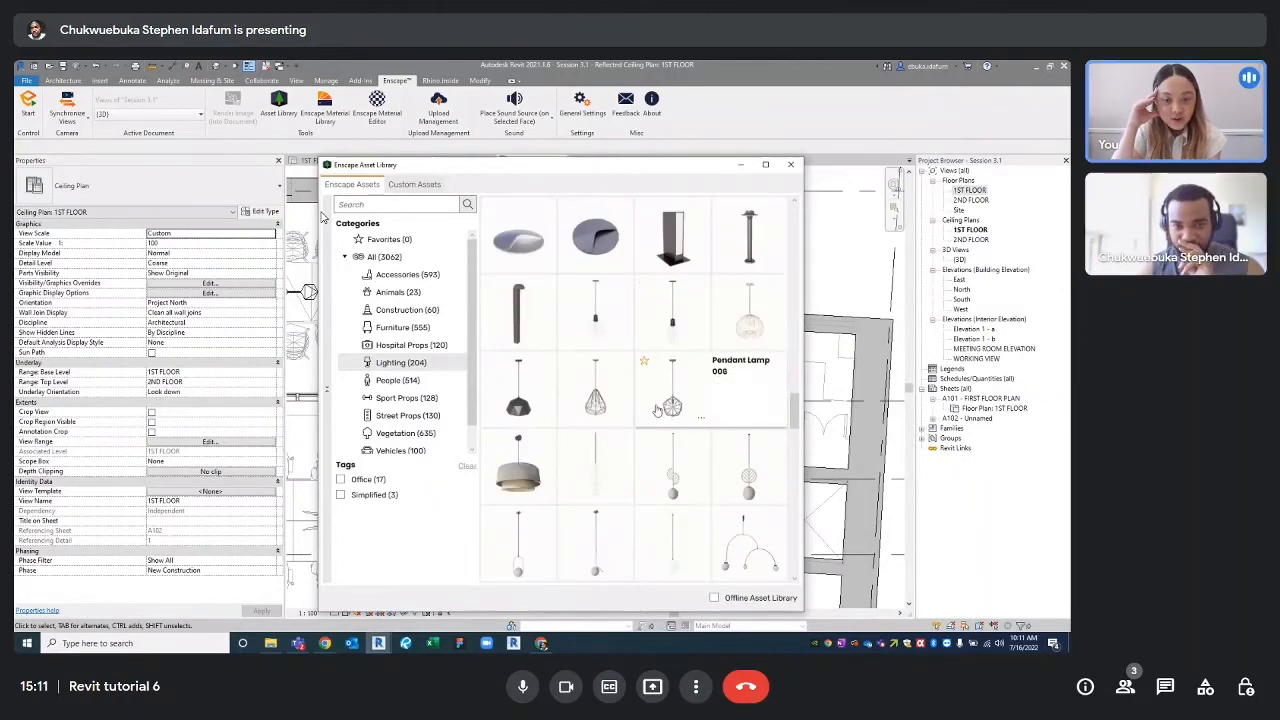
{"action": "scroll", "coordinate": [656, 410], "scroll_direction": "down", "scroll_amount": 3}
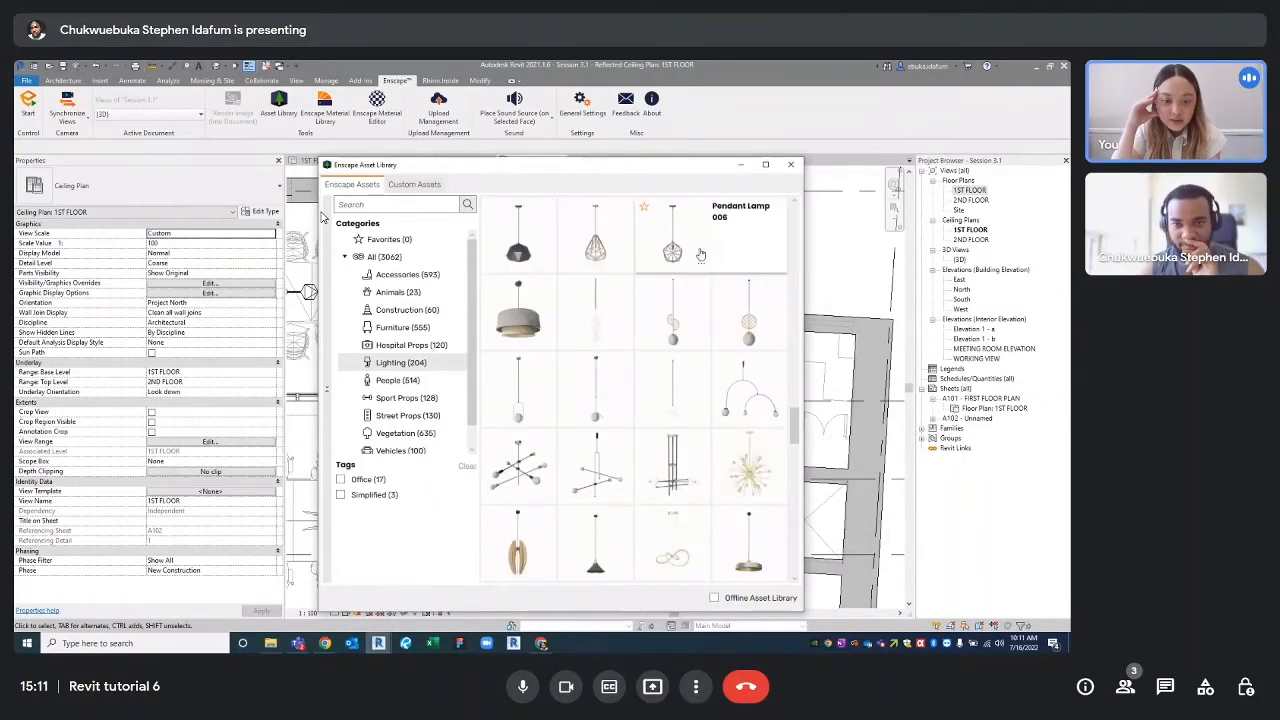
{"action": "scroll", "coordinate": [701, 253], "scroll_direction": "up", "scroll_amount": 2}
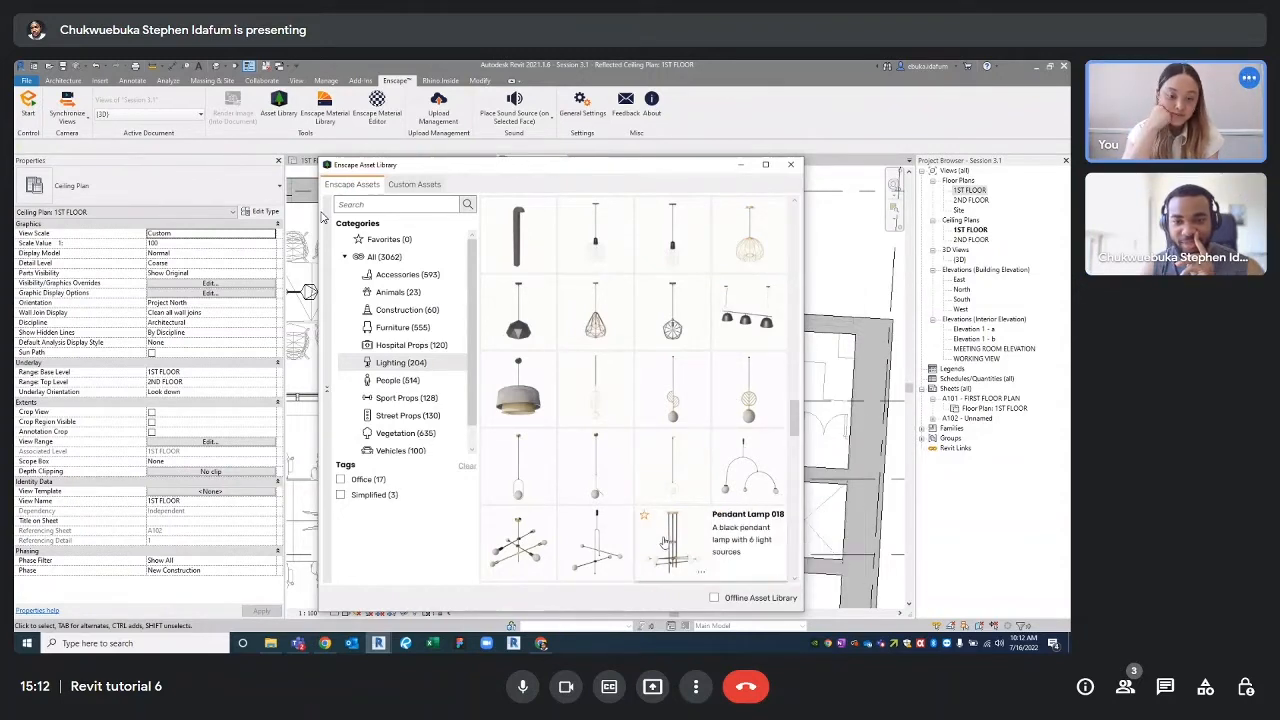
{"action": "left_click", "coordinate": [747, 460]}
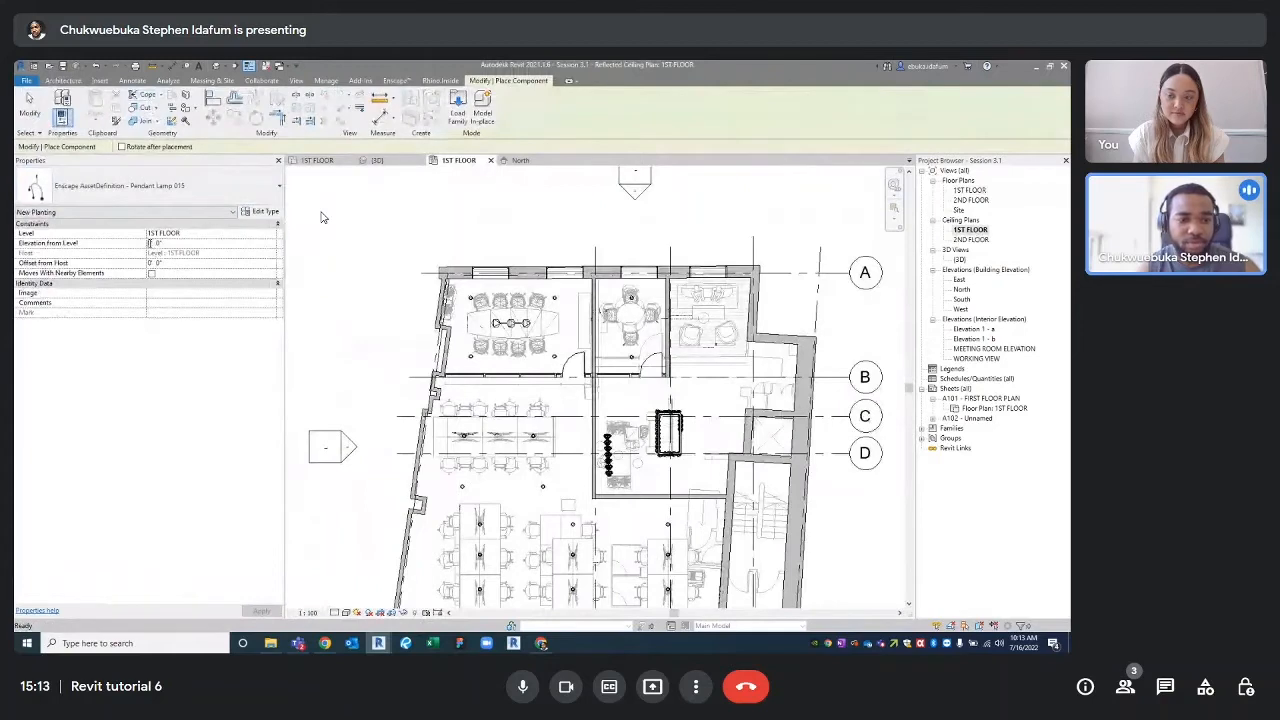
- Set the pendant lamp's elevation from level to 10' and place it over the lounge's coffee table, ending the placement
{"action": "type", "text": "10"}
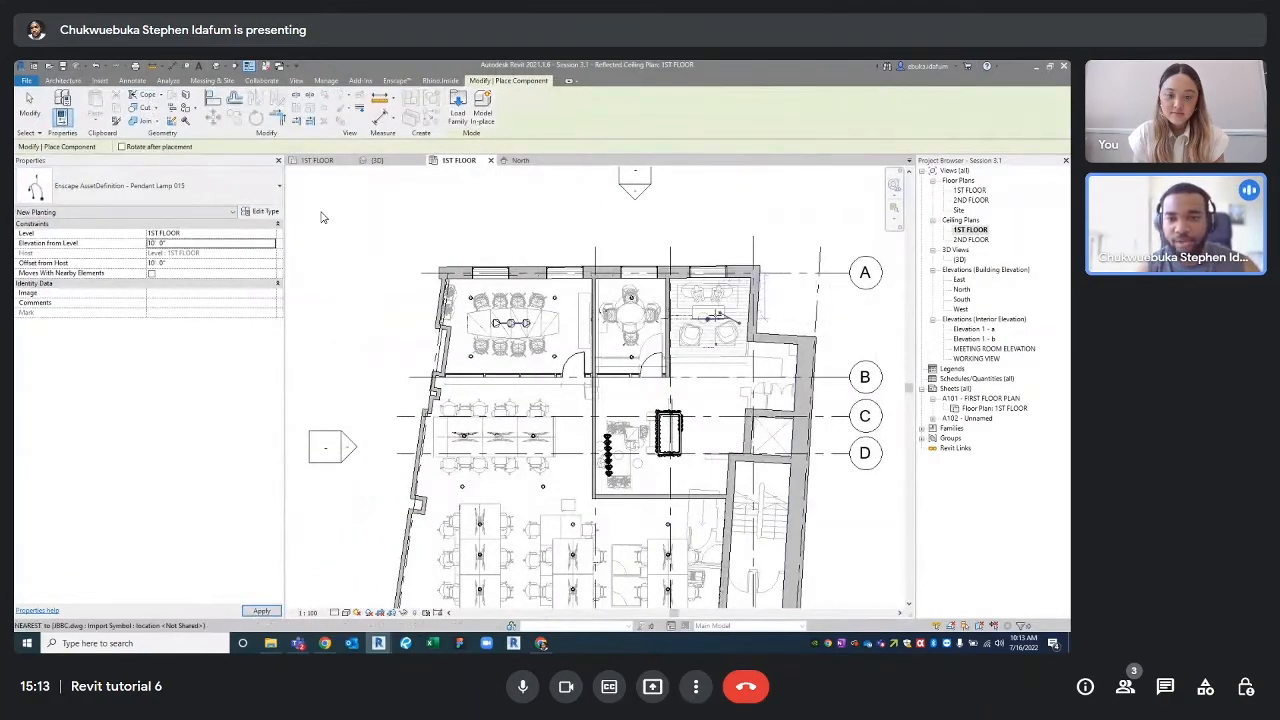
{"action": "scroll", "coordinate": [755, 320], "scroll_direction": "up", "scroll_amount": 3}
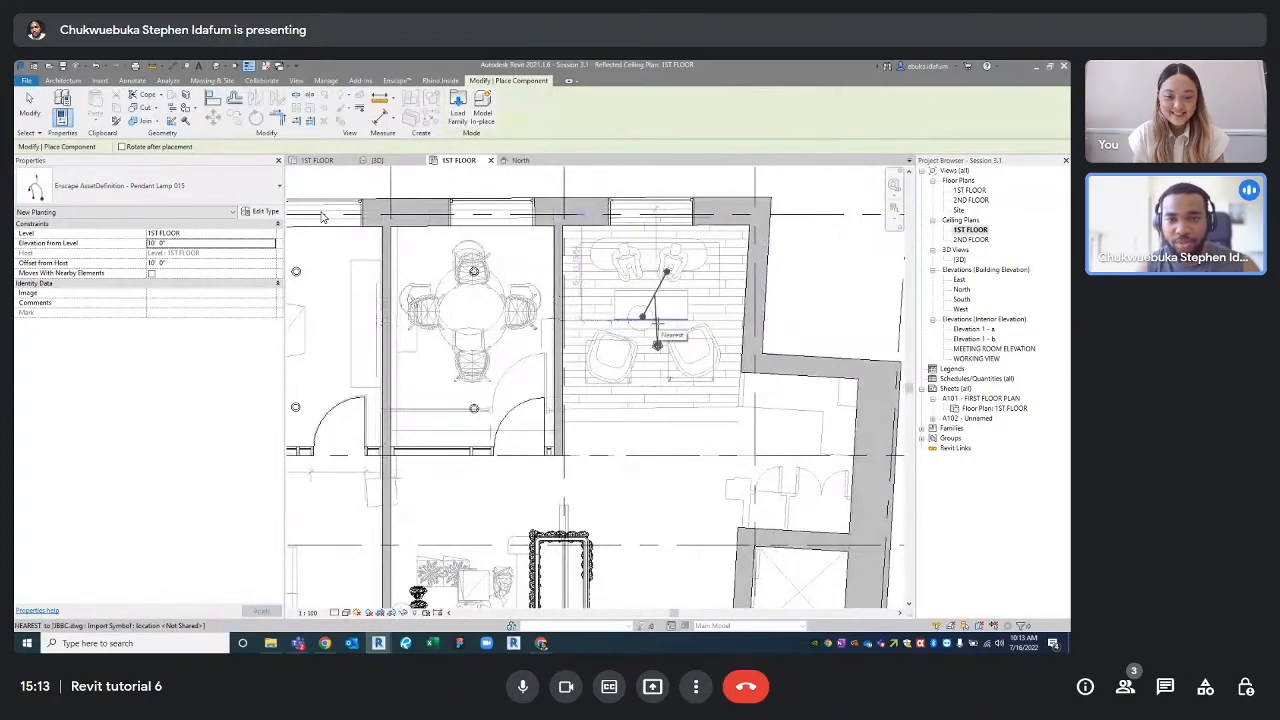
{"action": "left_click", "coordinate": [656, 324]}
{"action": "scroll", "coordinate": [656, 326], "scroll_direction": "down", "scroll_amount": 1}
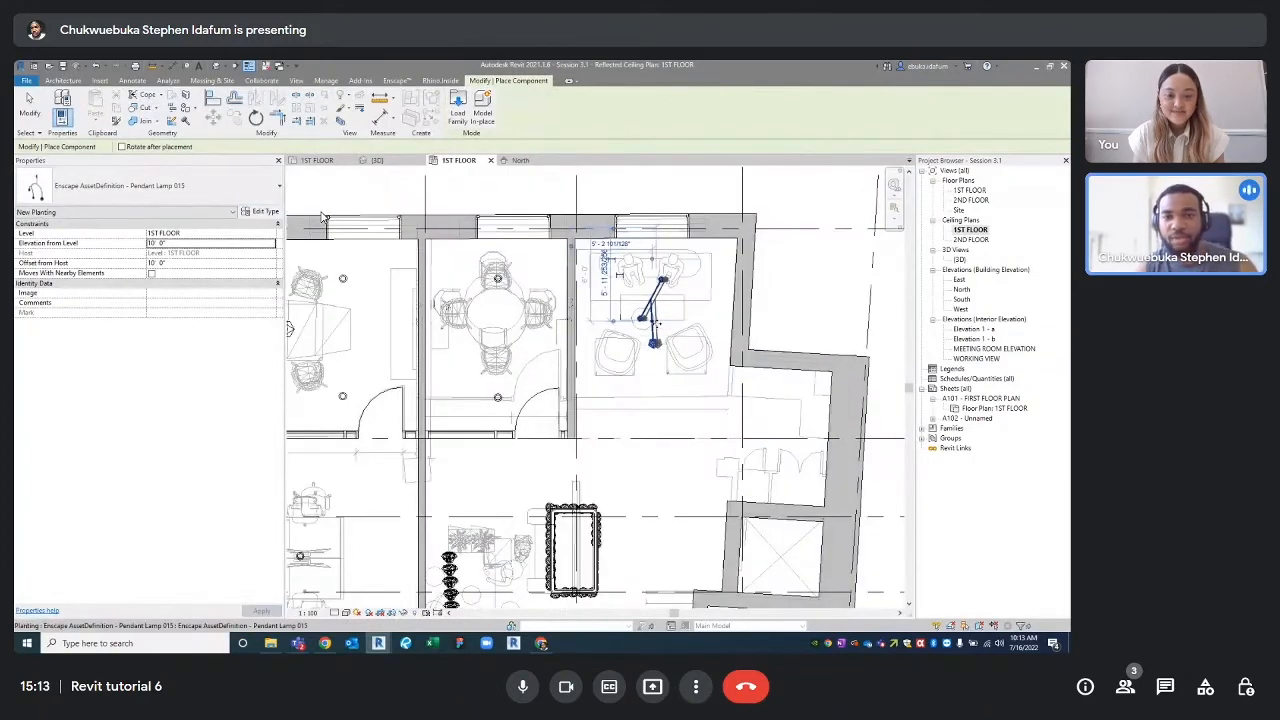
{"action": "middle_click_drag", "start_coordinate": [654, 341], "coordinate": [656, 257]}
{"action": "key", "text": "Escape"}
{"action": "key", "text": "Escape"}
- Copy the small meeting room's lower downlight, with multiple copies enabled, straight down into the area beyond the glazed wall
{"action": "scroll", "coordinate": [656, 318], "scroll_direction": "down", "scroll_amount": 2}
{"action": "middle_click_drag", "start_coordinate": [663, 323], "coordinate": [677, 280]}
{"action": "scroll", "coordinate": [545, 285], "scroll_direction": "up", "scroll_amount": 1}
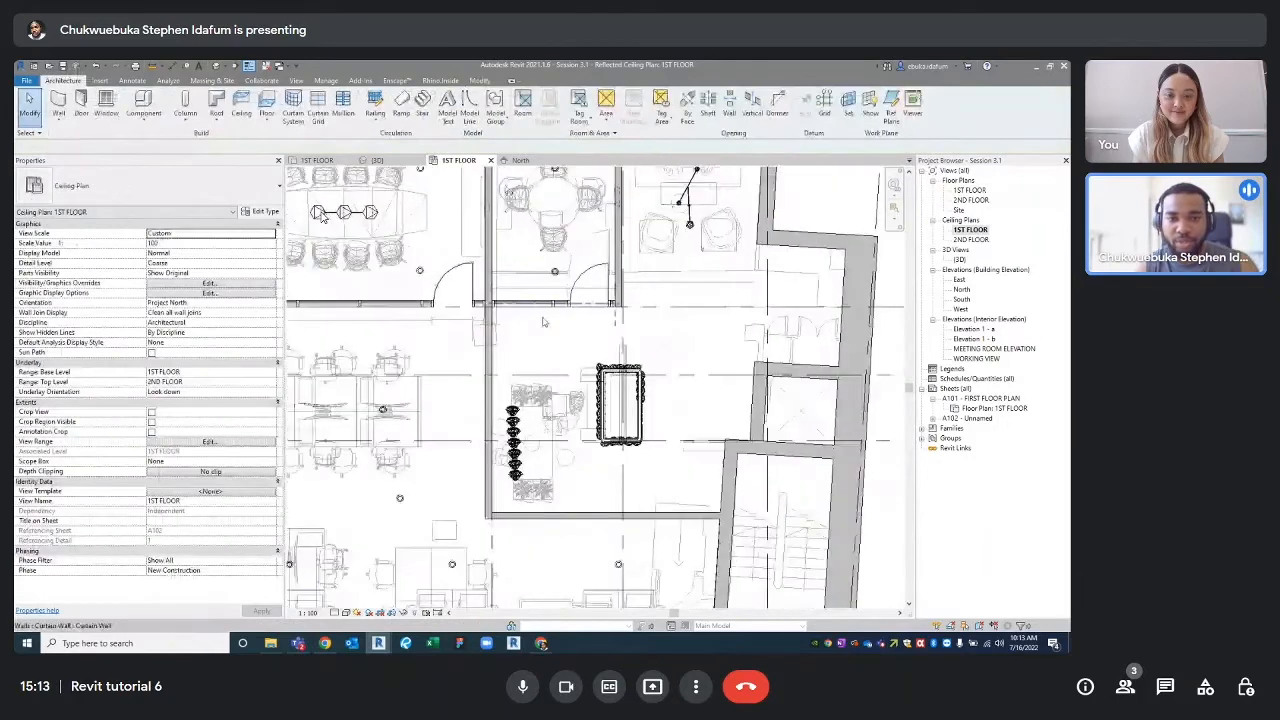
{"action": "scroll", "coordinate": [540, 266], "scroll_direction": "up", "scroll_amount": 2}
{"action": "left_click", "coordinate": [572, 277]}
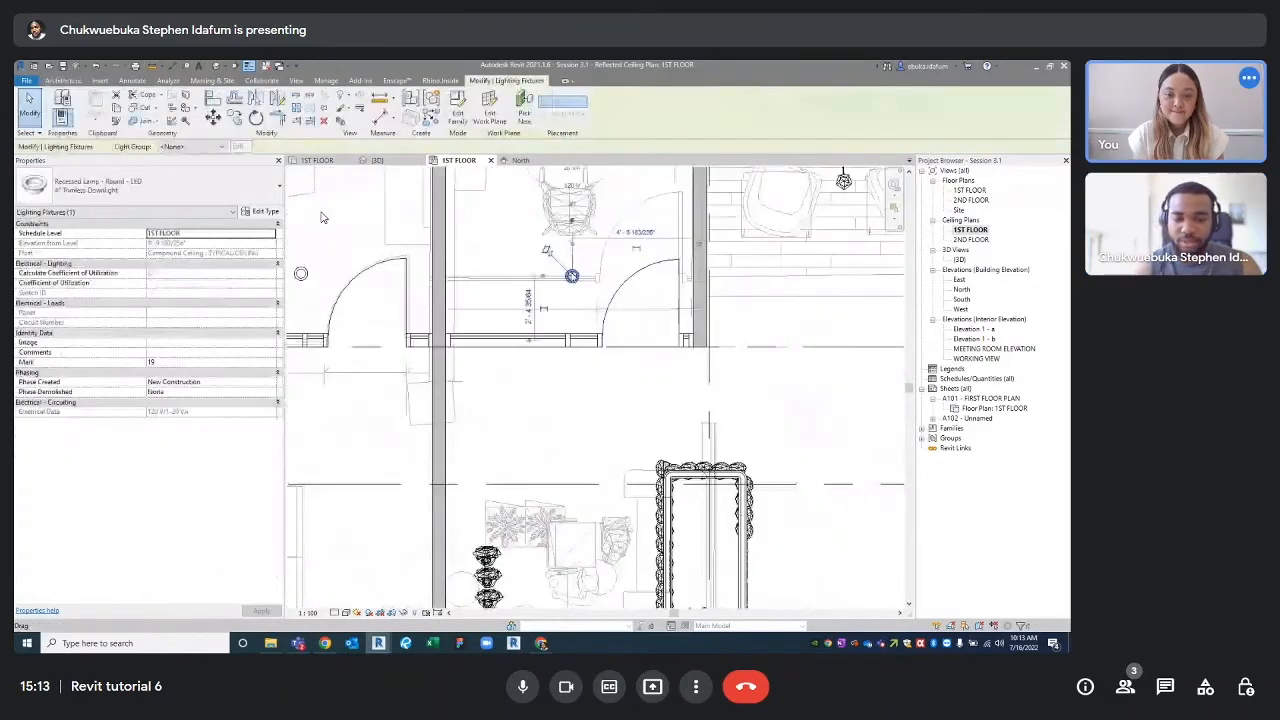
{"action": "key", "text": "c"}
{"action": "key", "text": "o"}
{"action": "scroll", "coordinate": [572, 275], "scroll_direction": "up", "scroll_amount": 3}
{"action": "left_click", "coordinate": [575, 283]}
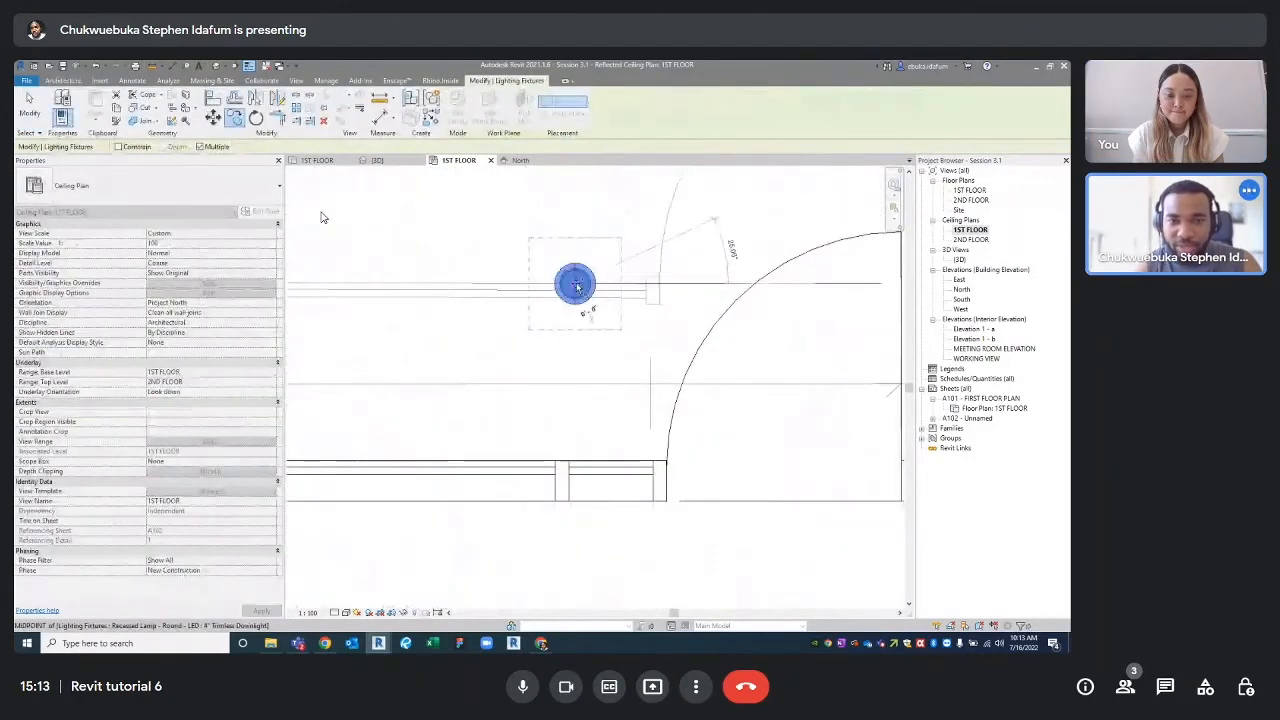
{"action": "scroll", "coordinate": [576, 286], "scroll_direction": "down", "scroll_amount": 3}
{"action": "scroll", "coordinate": [576, 286], "scroll_direction": "down", "scroll_amount": 3}
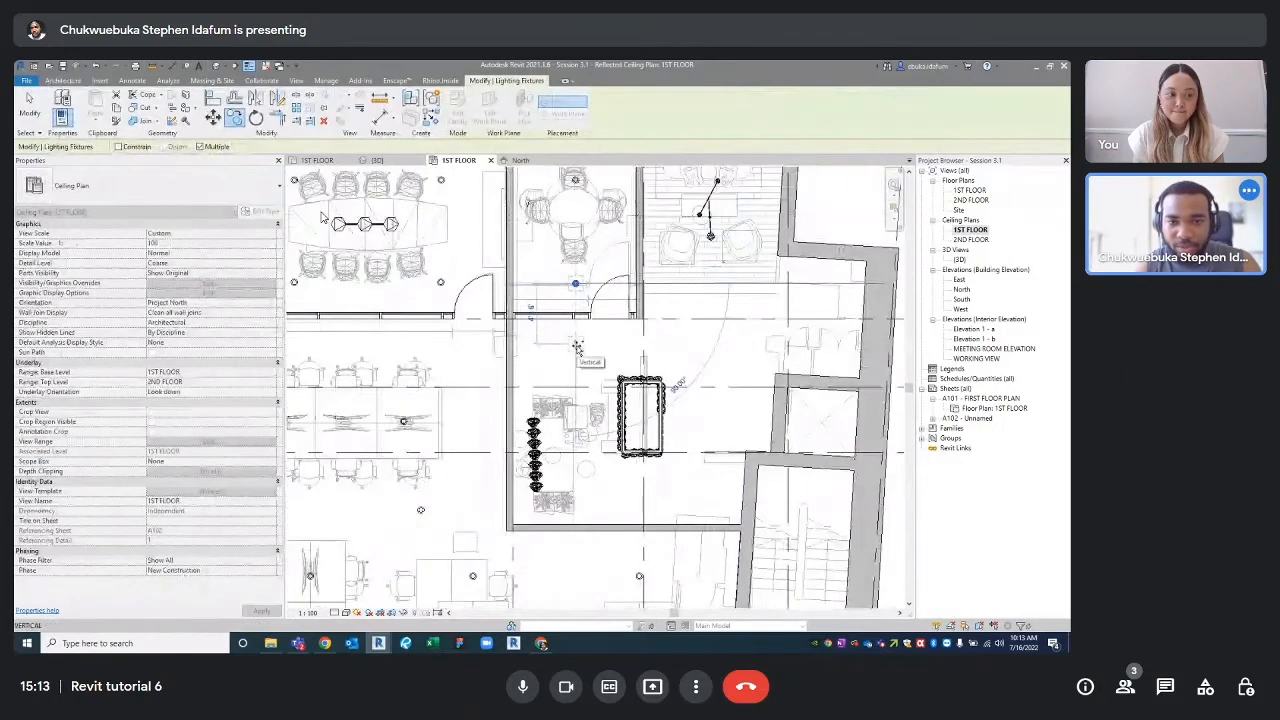
{"action": "left_click", "coordinate": [577, 348]}
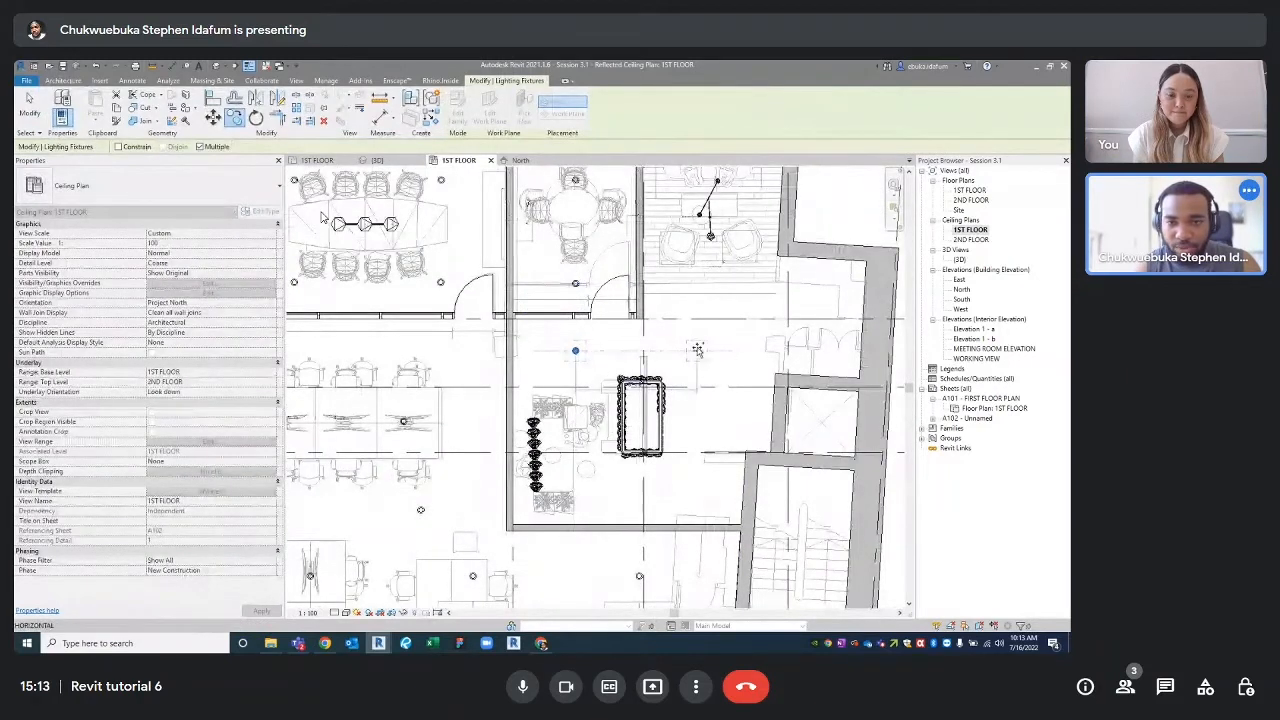
- Place downlight copies at the upper-right, lower-right and lower-left around the planter-edged rectangle and end the copying
{"action": "left_click", "coordinate": [705, 350]}
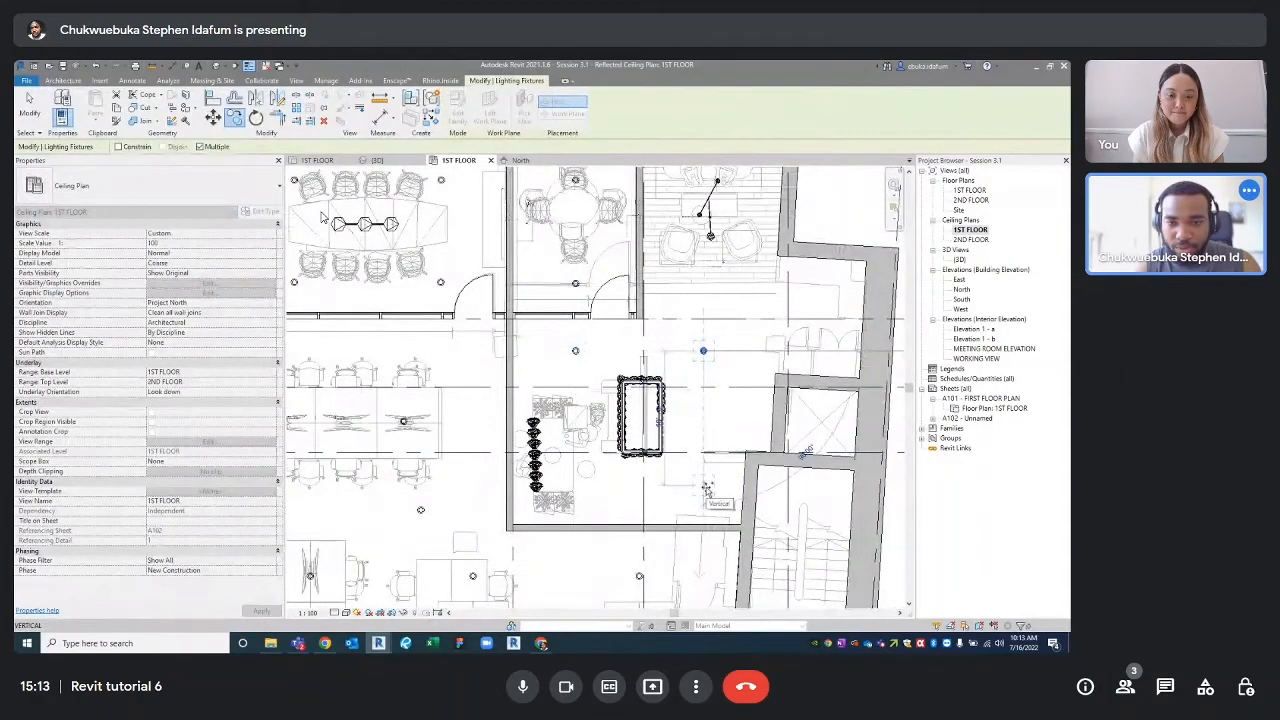
{"action": "left_click", "coordinate": [705, 487]}
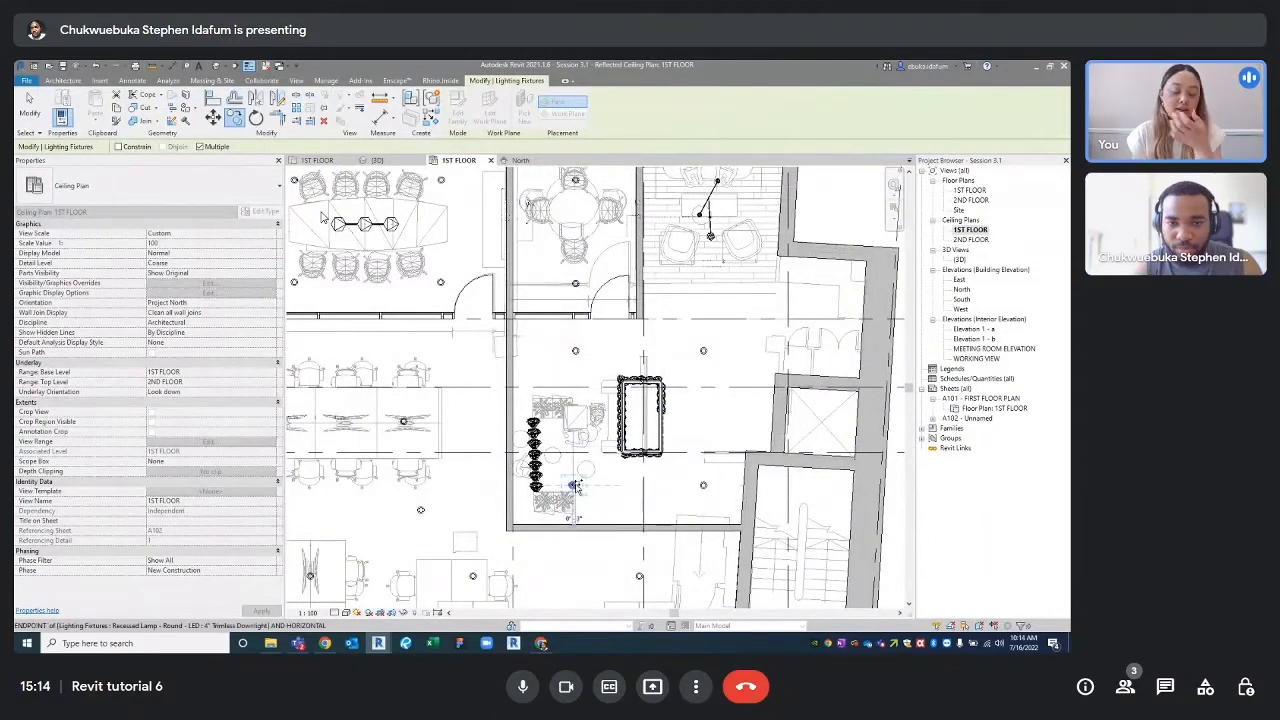
{"action": "left_click", "coordinate": [575, 486]}
{"action": "middle_click_drag", "start_coordinate": [605, 487], "coordinate": [602, 455]}
{"action": "key", "text": "Escape"}
{"action": "key", "text": "Escape"}
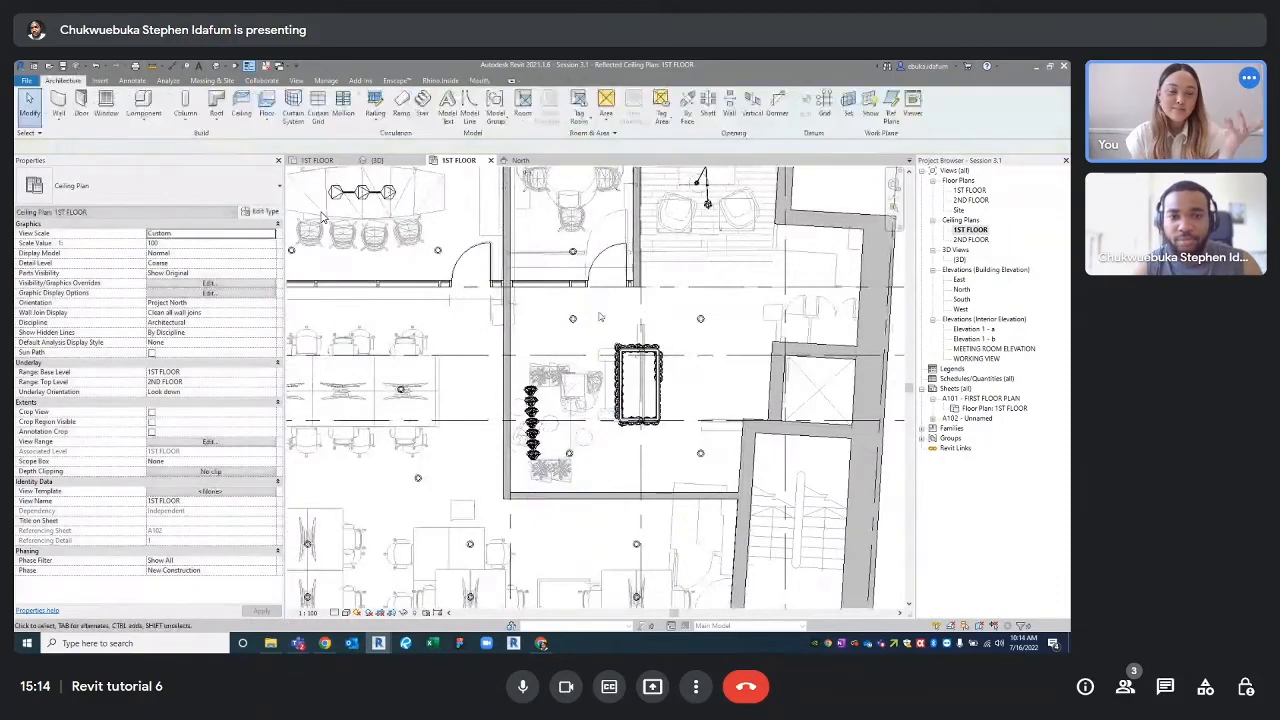
- Draw a thin vertical detail line from the centre of the reception area's upper-left downlight down past its lower-left downlight
{"action": "key", "text": "d"}
{"action": "key", "text": "l"}
{"action": "scroll", "coordinate": [575, 318], "scroll_direction": "up", "scroll_amount": 6}
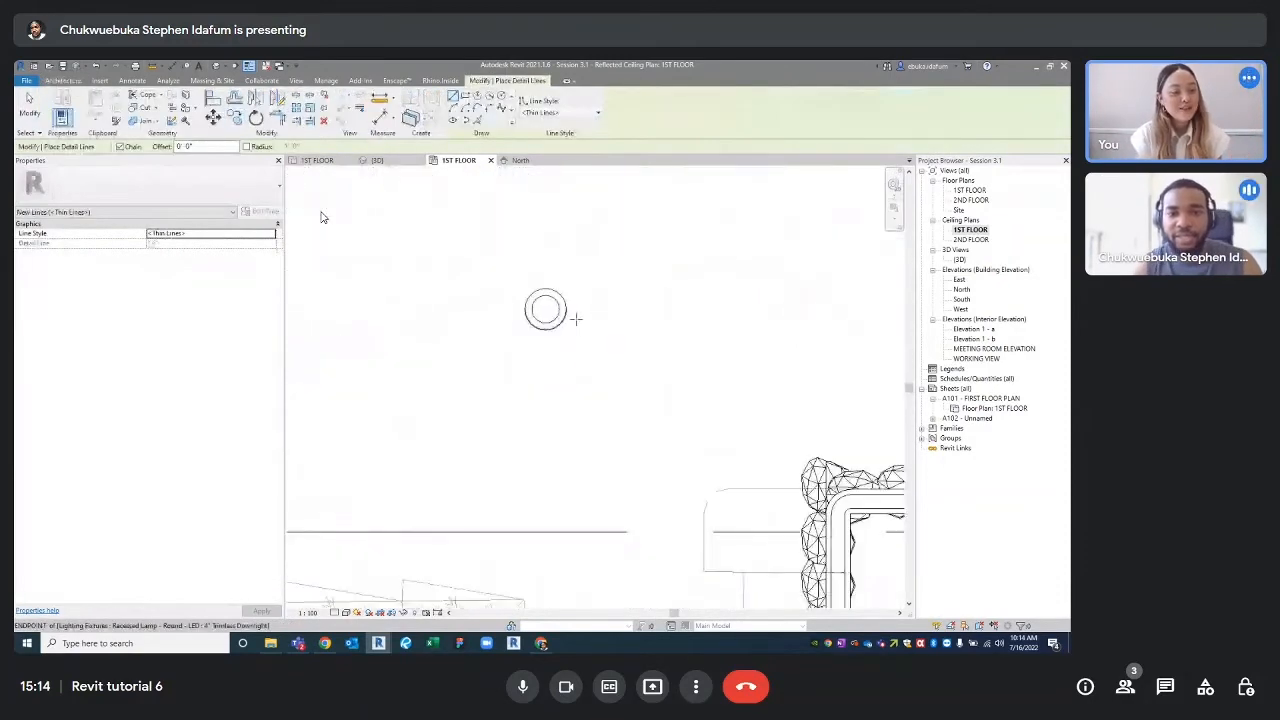
{"action": "scroll", "coordinate": [575, 318], "scroll_direction": "down", "scroll_amount": 6}
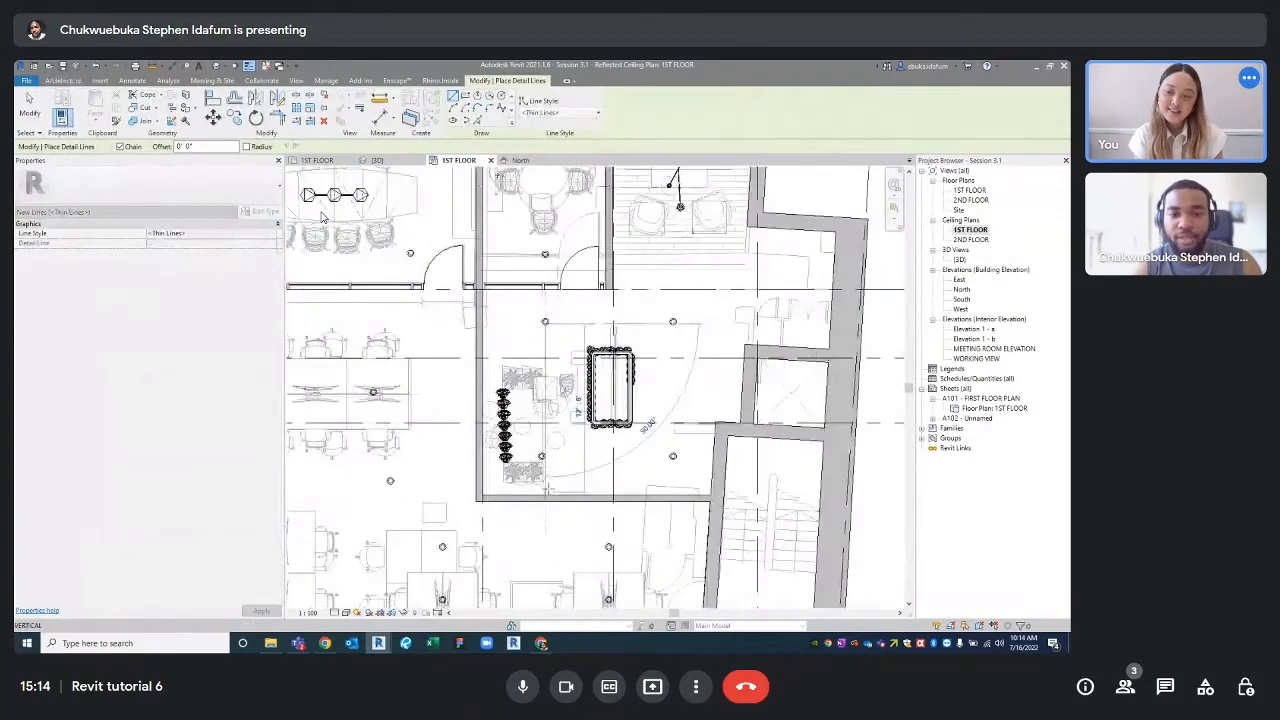
{"action": "left_click", "coordinate": [547, 489]}
{"action": "scroll", "coordinate": [549, 477], "scroll_direction": "up", "scroll_amount": 5}
{"action": "key", "text": "Escape"}
- Draw a horizontal detail line from the centre of the lower-right downlight leftward past the lower-left downlight, ending the line command
{"action": "scroll", "coordinate": [868, 417], "scroll_direction": "down", "scroll_amount": 1}
{"action": "scroll", "coordinate": [872, 416], "scroll_direction": "up", "scroll_amount": 4}
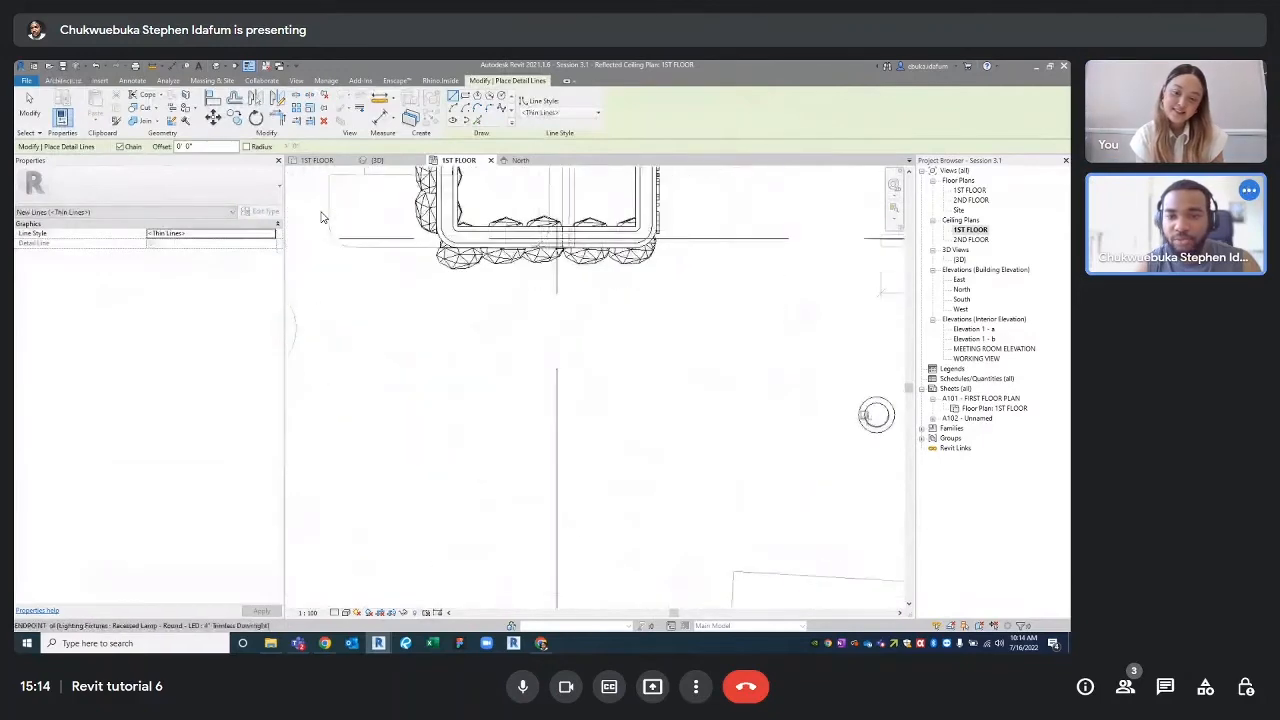
{"action": "scroll", "coordinate": [870, 415], "scroll_direction": "down", "scroll_amount": 3}
{"action": "scroll", "coordinate": [609, 415], "scroll_direction": "up", "scroll_amount": 4}
{"action": "key", "text": "Escape"}
{"action": "key", "text": "Escape"}
- Move the lower-left downlight from its centre to the intersection of the two guide lines
{"action": "scroll", "coordinate": [609, 415], "scroll_direction": "up", "scroll_amount": 4}
{"action": "left_click", "coordinate": [521, 364]}
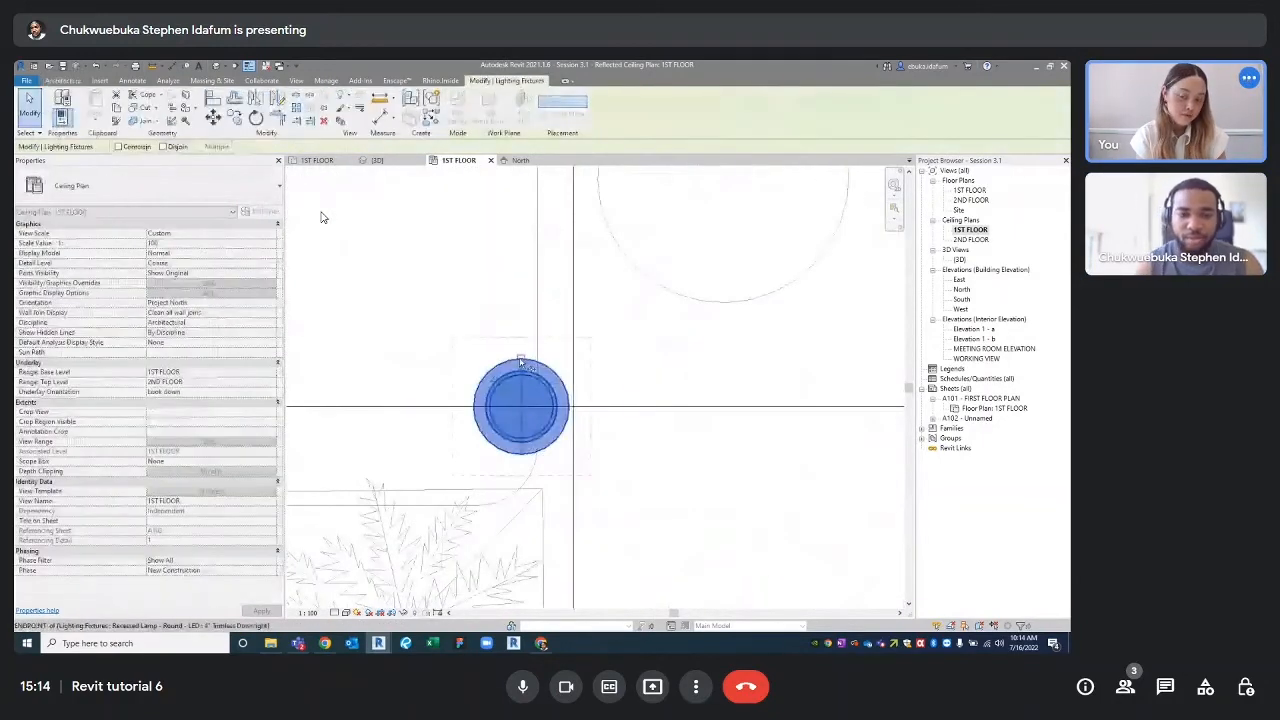
{"action": "key", "text": "m"}
{"action": "key", "text": "v"}
{"action": "left_click", "coordinate": [520, 406]}
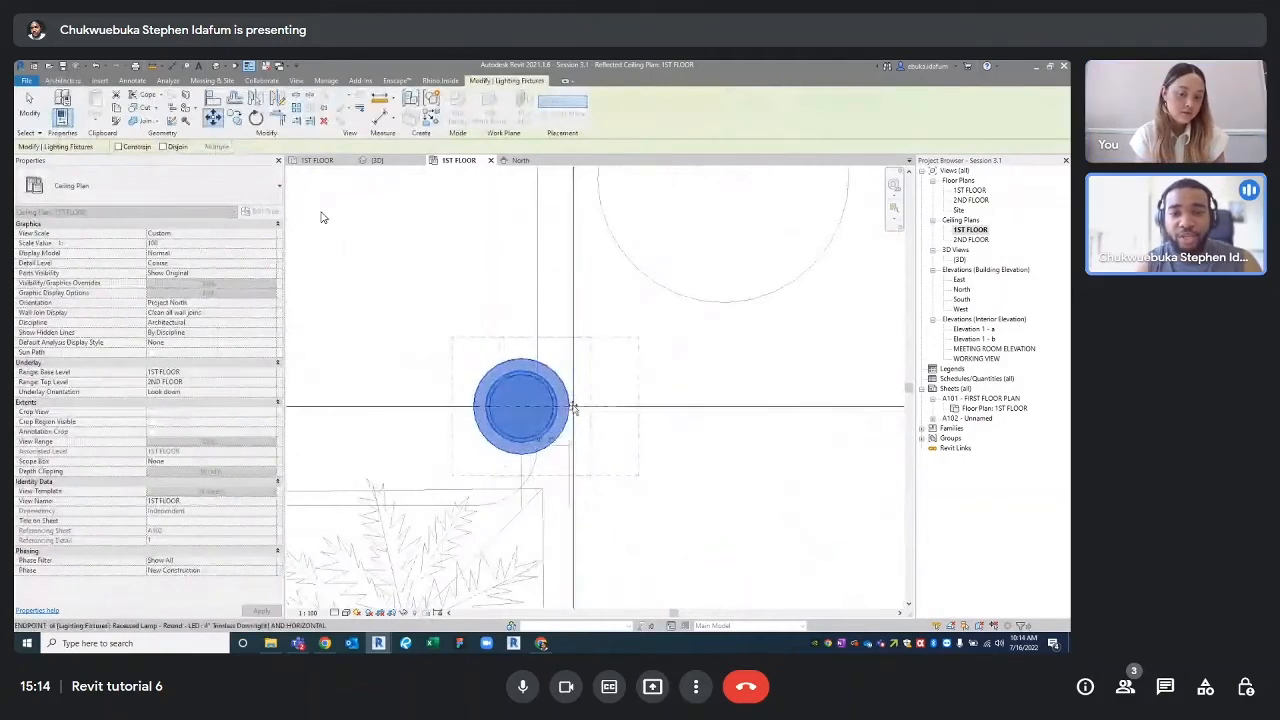
{"action": "left_click", "coordinate": [573, 408]}
{"action": "scroll", "coordinate": [600, 400], "scroll_direction": "down", "scroll_amount": 2}
{"action": "key", "text": "Escape"}
{"action": "scroll", "coordinate": [662, 390], "scroll_direction": "down", "scroll_amount": 2}
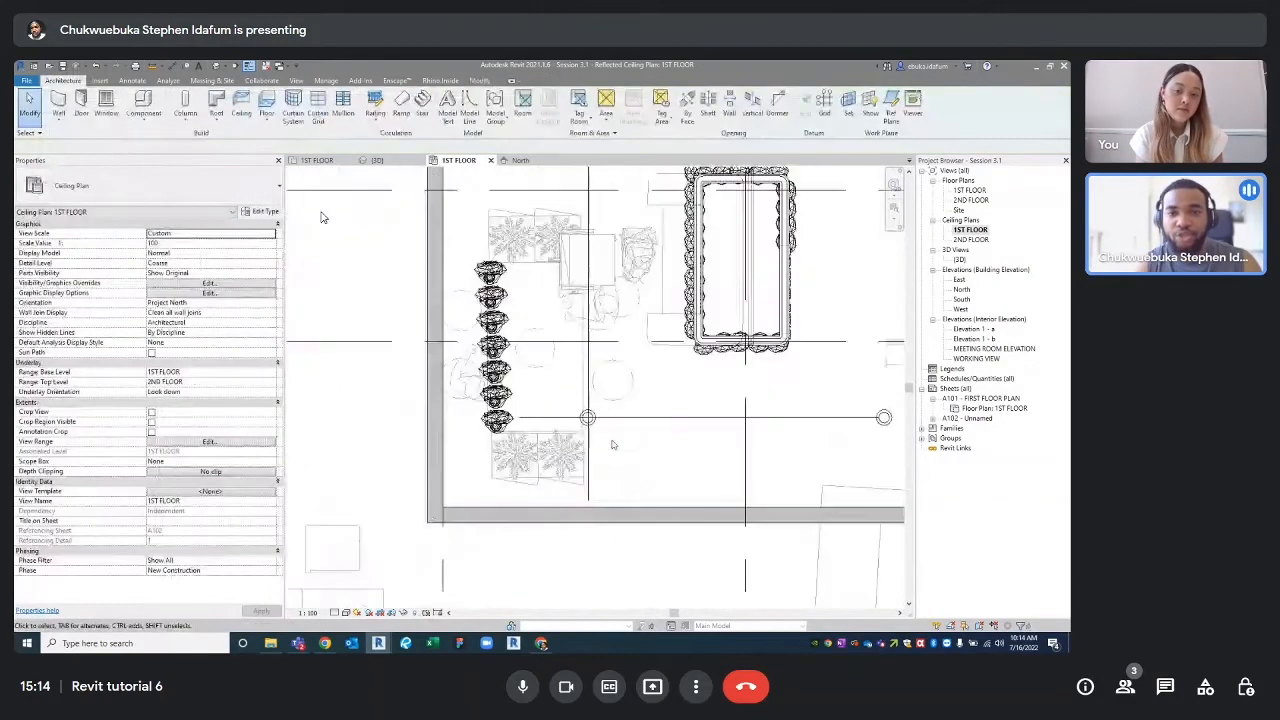
- Delete the horizontal and vertical guide lines around the planter-edged rectangle
{"action": "left_click", "coordinate": [715, 420]}
{"action": "scroll", "coordinate": [717, 428], "scroll_direction": "down", "scroll_amount": 2}
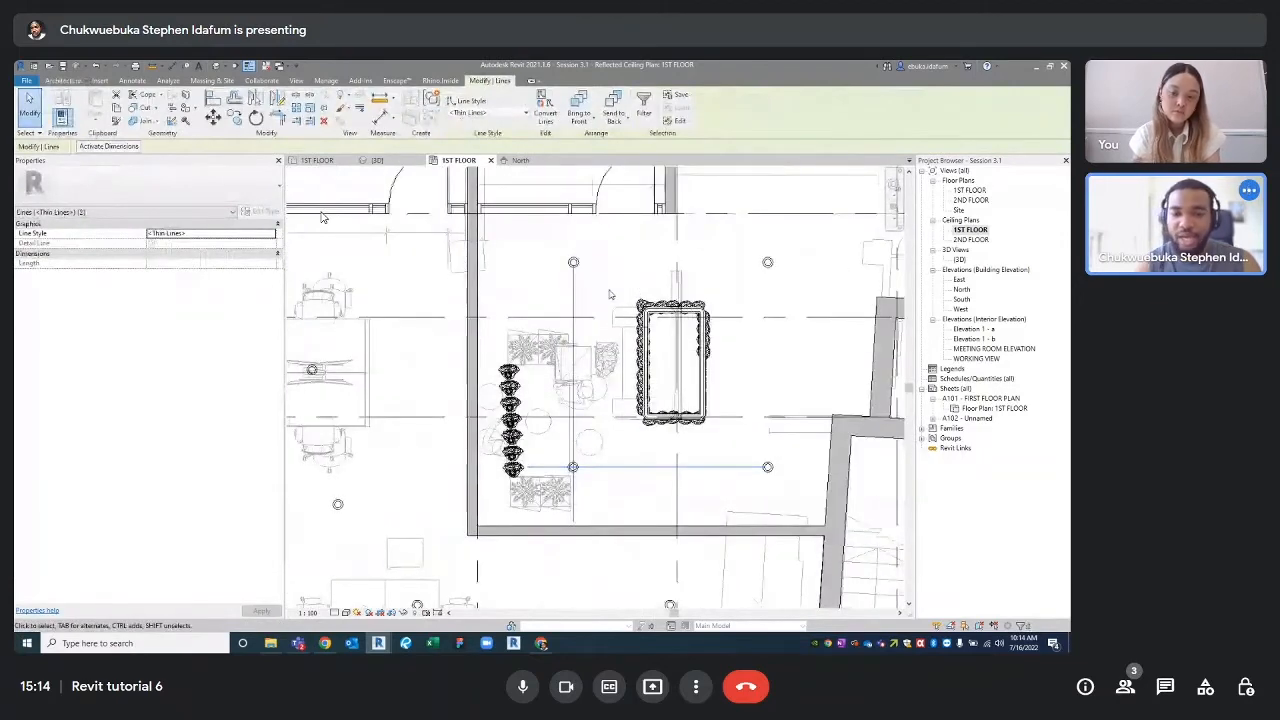
{"action": "key", "text": "Escape"}
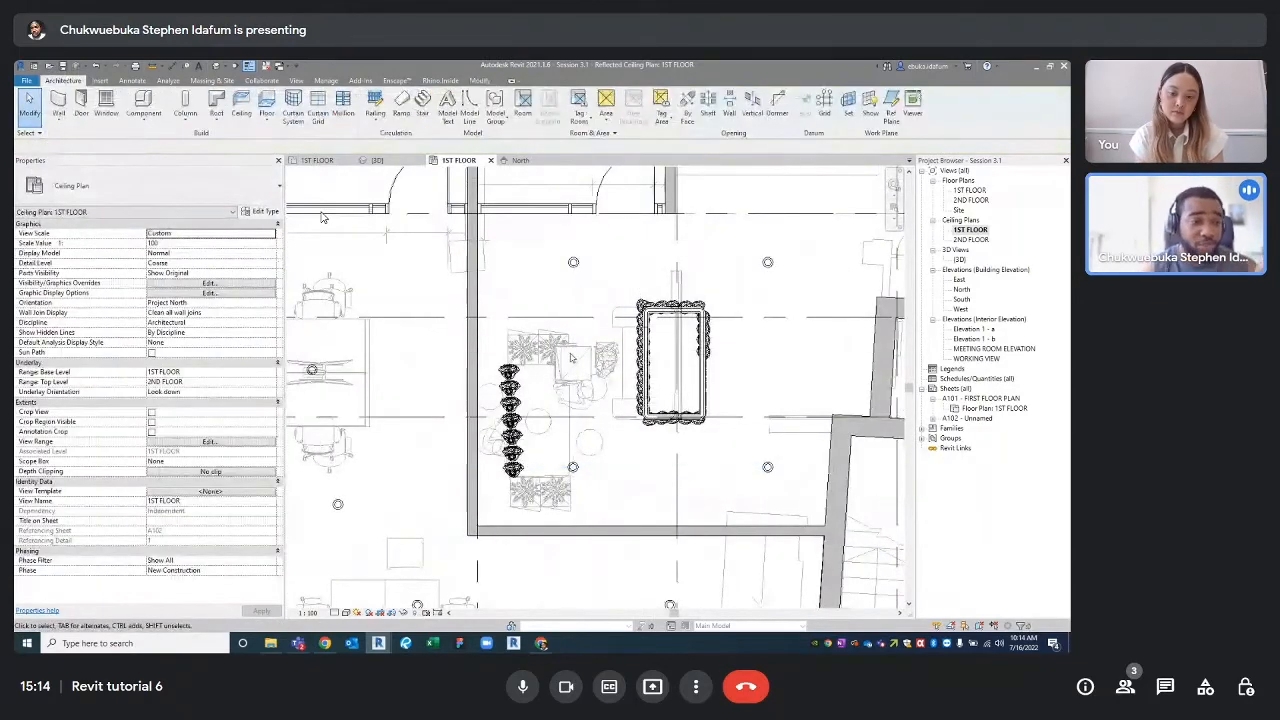
- Set the initial color temperature of the 4" Trimless Downlight type to 6500 K, using the upper-left downlight
{"action": "scroll", "coordinate": [572, 357], "scroll_direction": "down", "scroll_amount": 1}
{"action": "middle_click_drag", "start_coordinate": [574, 354], "coordinate": [554, 357]}
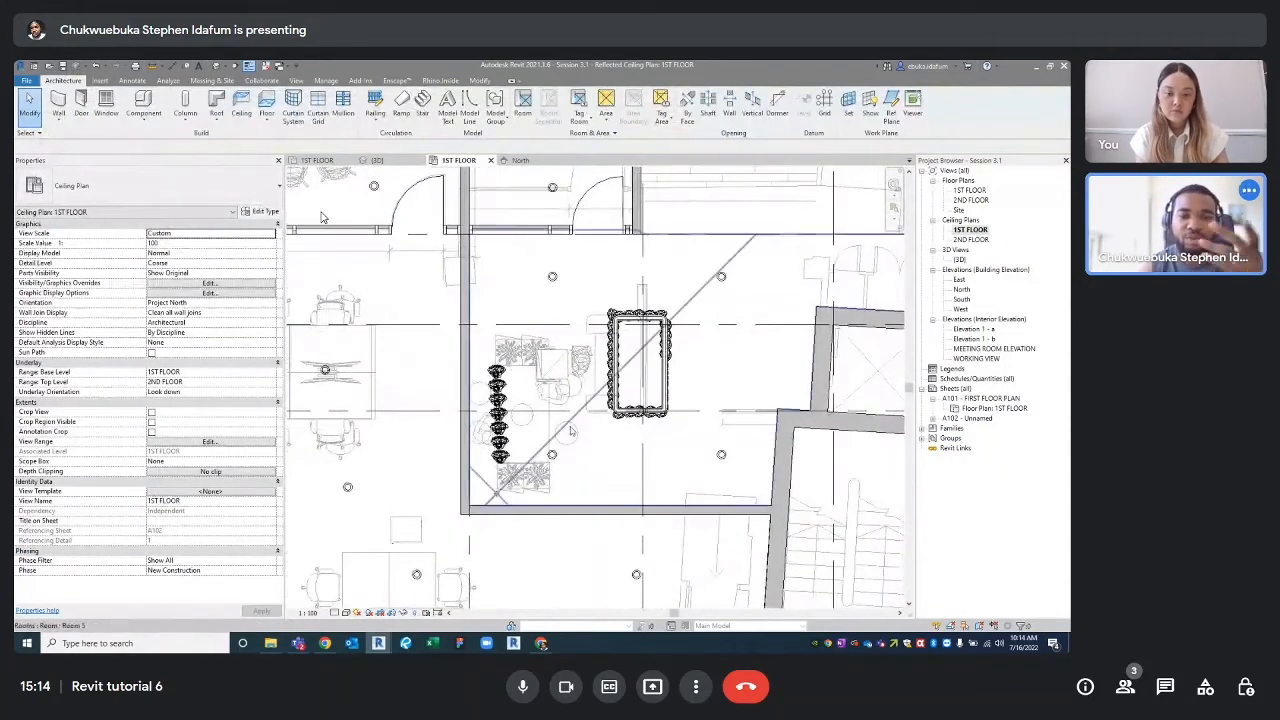
{"action": "scroll", "coordinate": [553, 287], "scroll_direction": "up", "scroll_amount": 3}
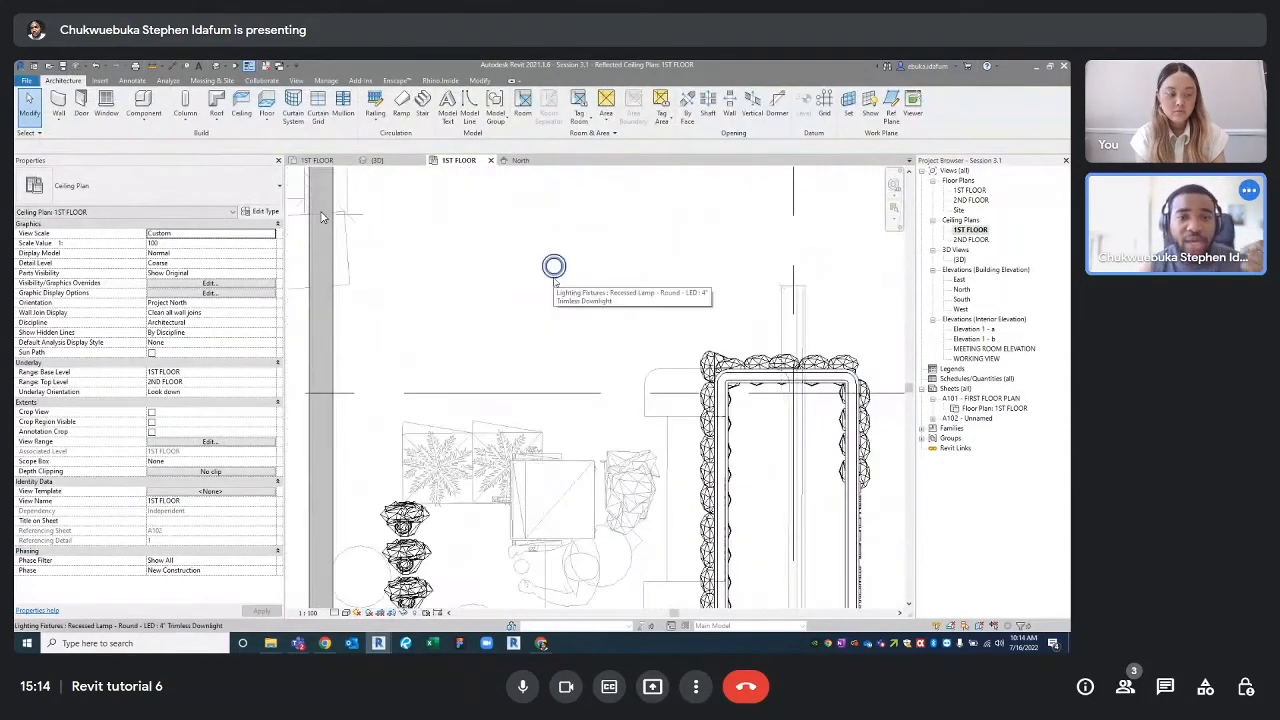
{"action": "left_click", "coordinate": [553, 287]}
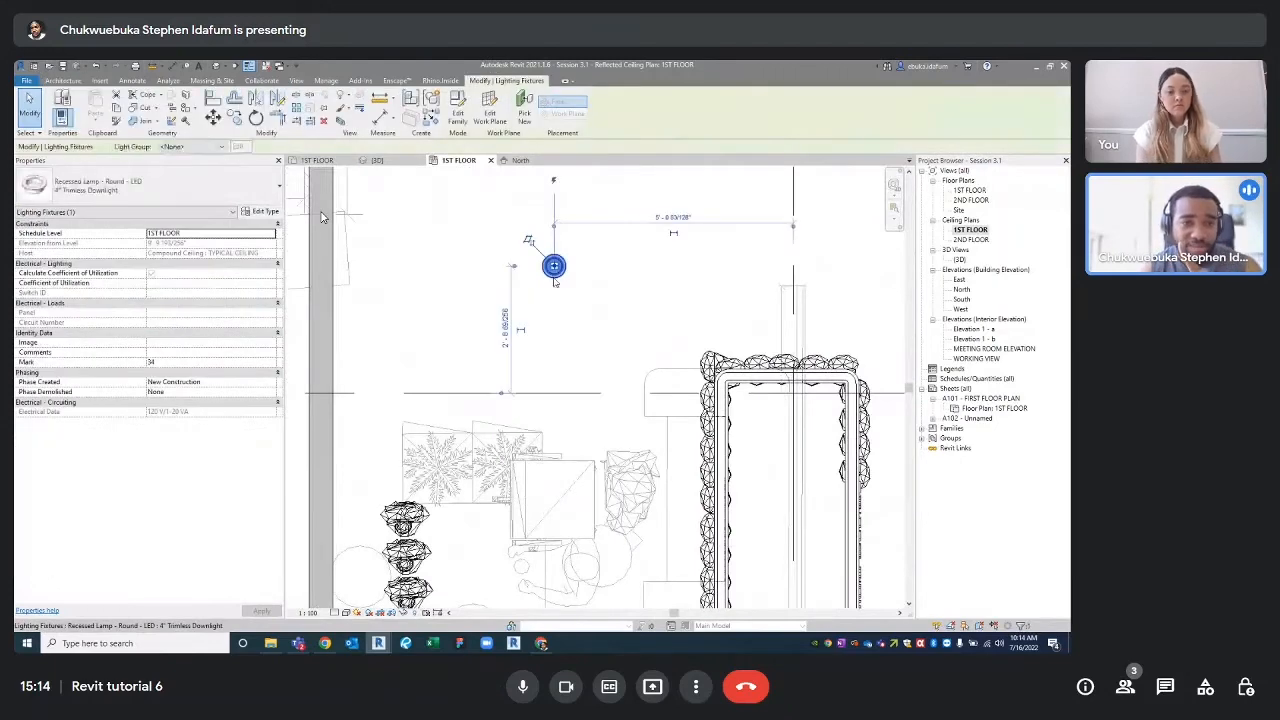
{"action": "left_click", "coordinate": [264, 212]}
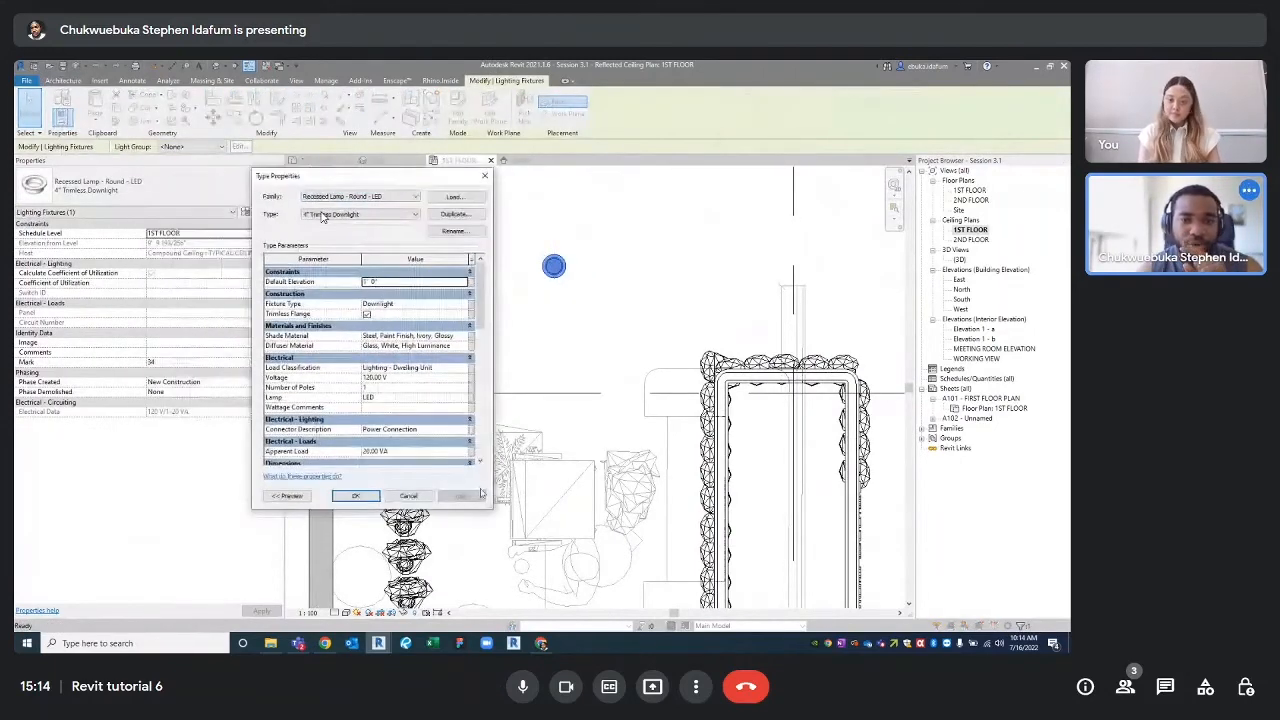
{"action": "left_click_drag", "start_coordinate": [491, 505], "coordinate": [604, 507]}
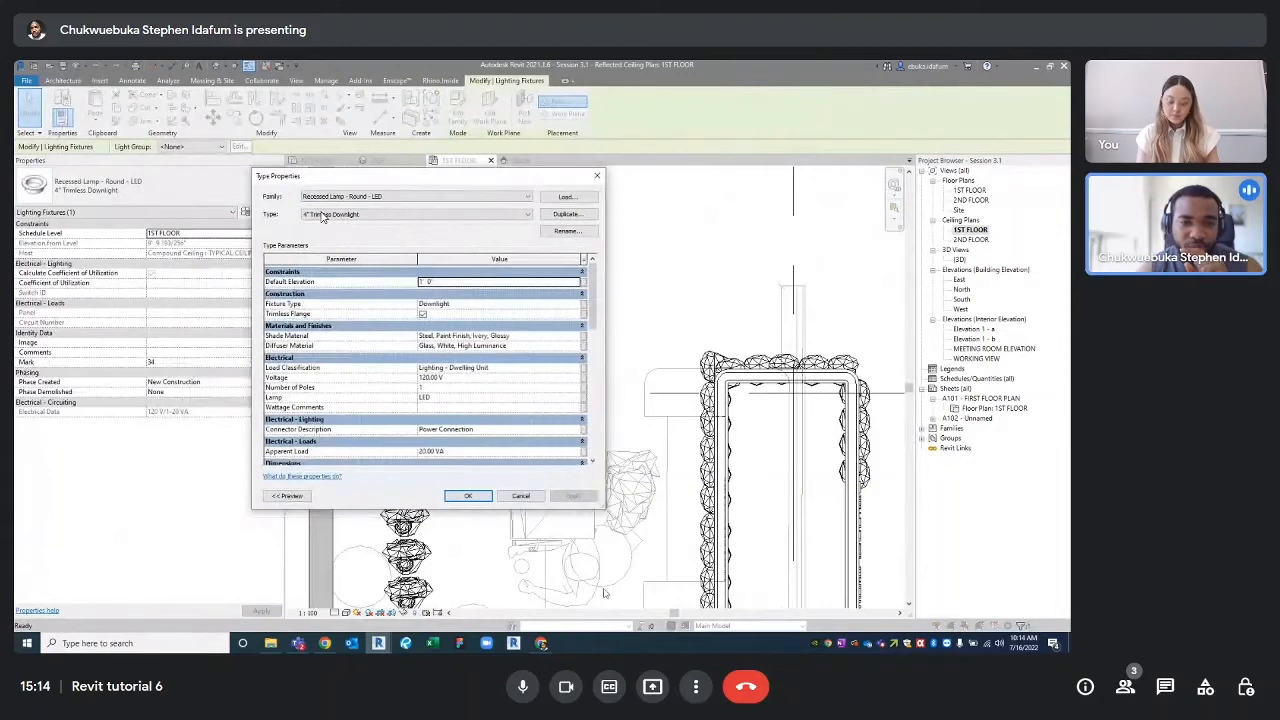
{"action": "scroll", "coordinate": [382, 360], "scroll_direction": "down", "scroll_amount": 5}
{"action": "scroll", "coordinate": [382, 360], "scroll_direction": "down", "scroll_amount": 3}
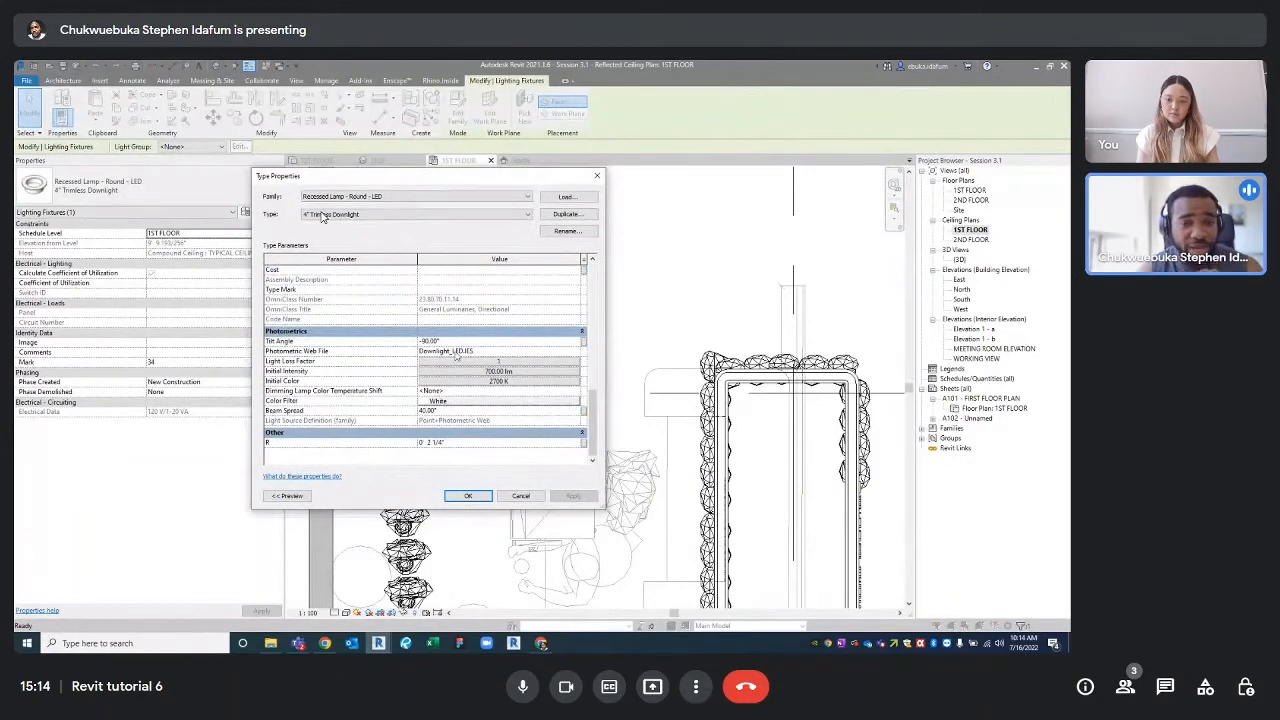
{"action": "left_click", "coordinate": [498, 385]}
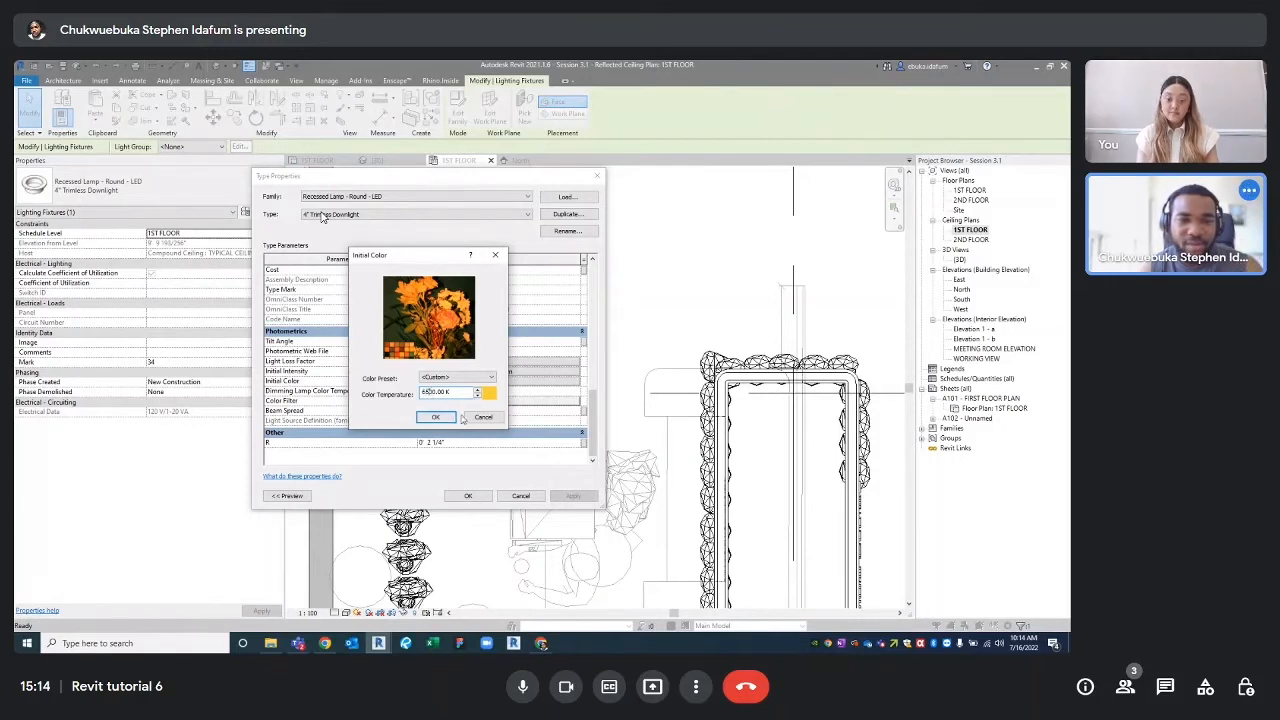
{"action": "left_click", "coordinate": [440, 418]}
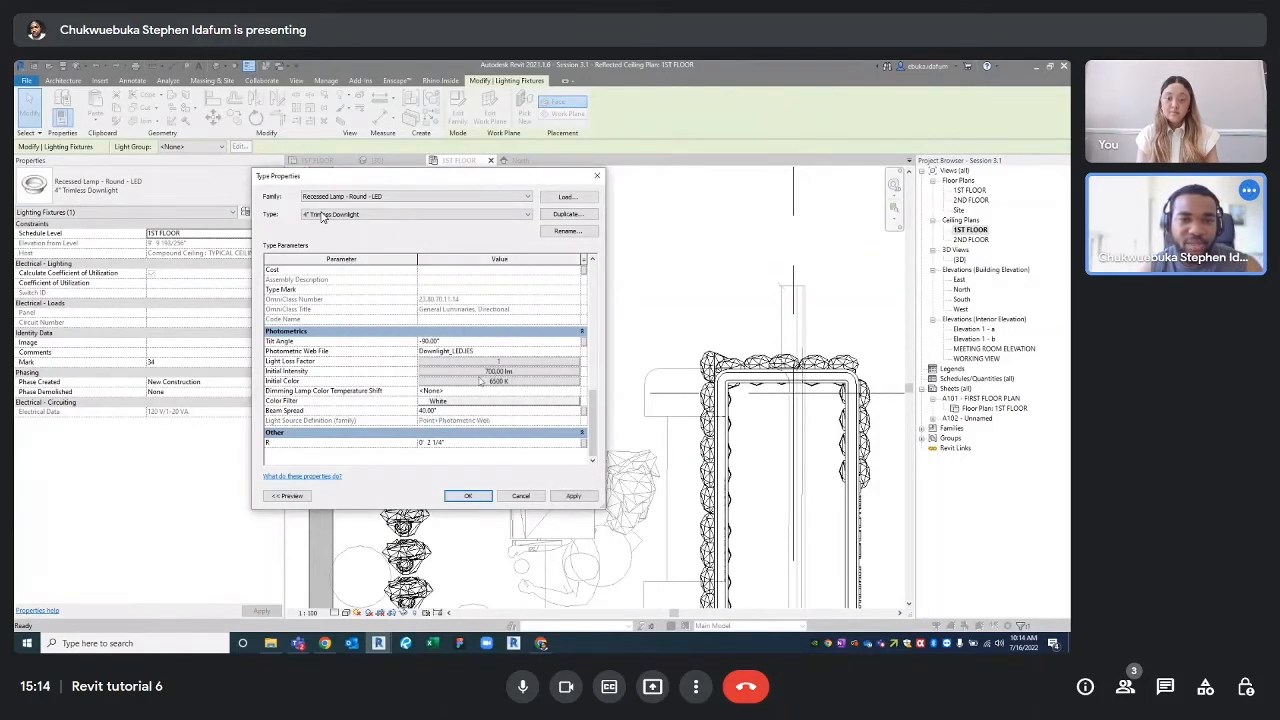
- Review the downlight type's initial intensity as luminous flux, accept the type properties and deselect the fixture
{"action": "left_click", "coordinate": [500, 371]}
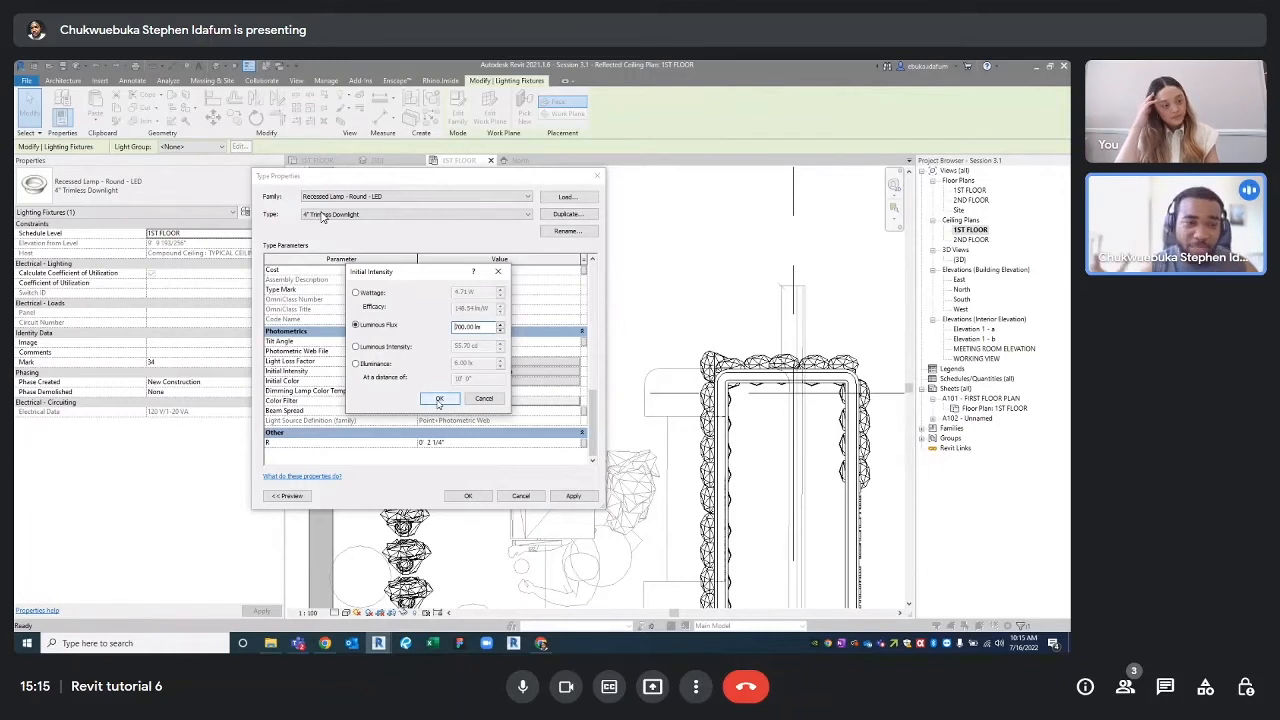
{"action": "left_click", "coordinate": [438, 400]}
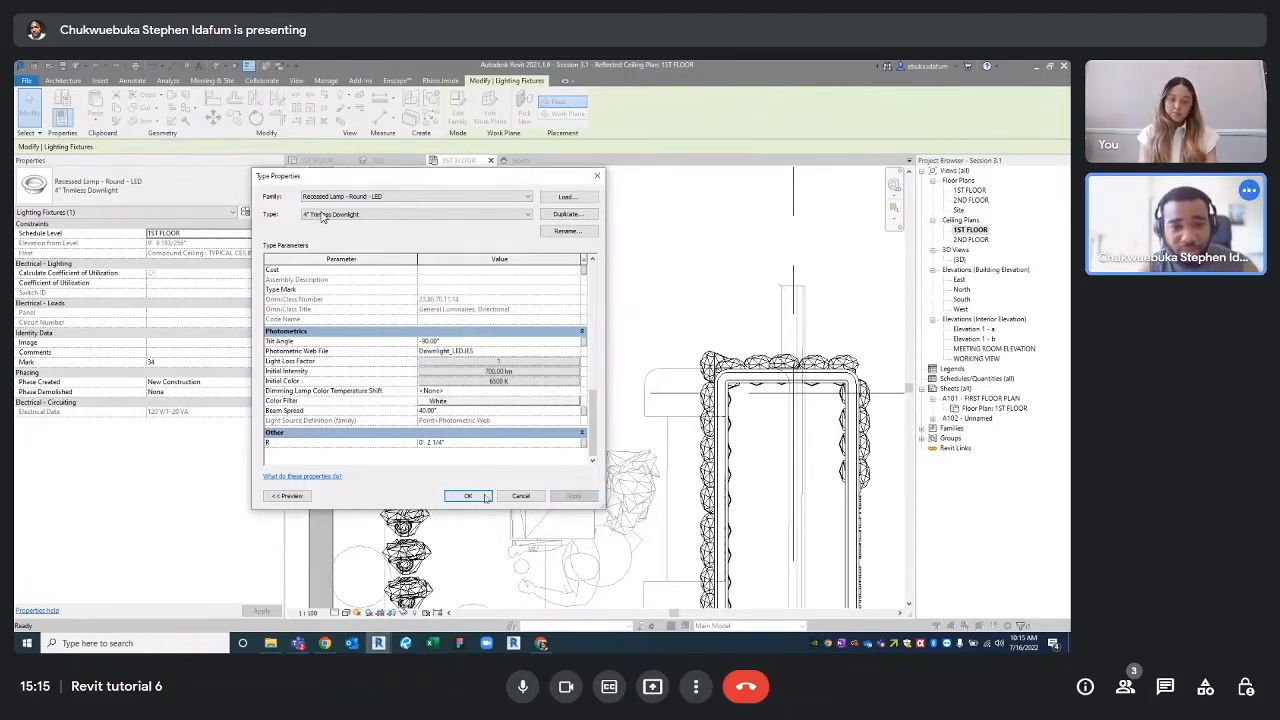
{"action": "left_click", "coordinate": [468, 495]}
{"action": "scroll", "coordinate": [514, 484], "scroll_direction": "down", "scroll_amount": 6}
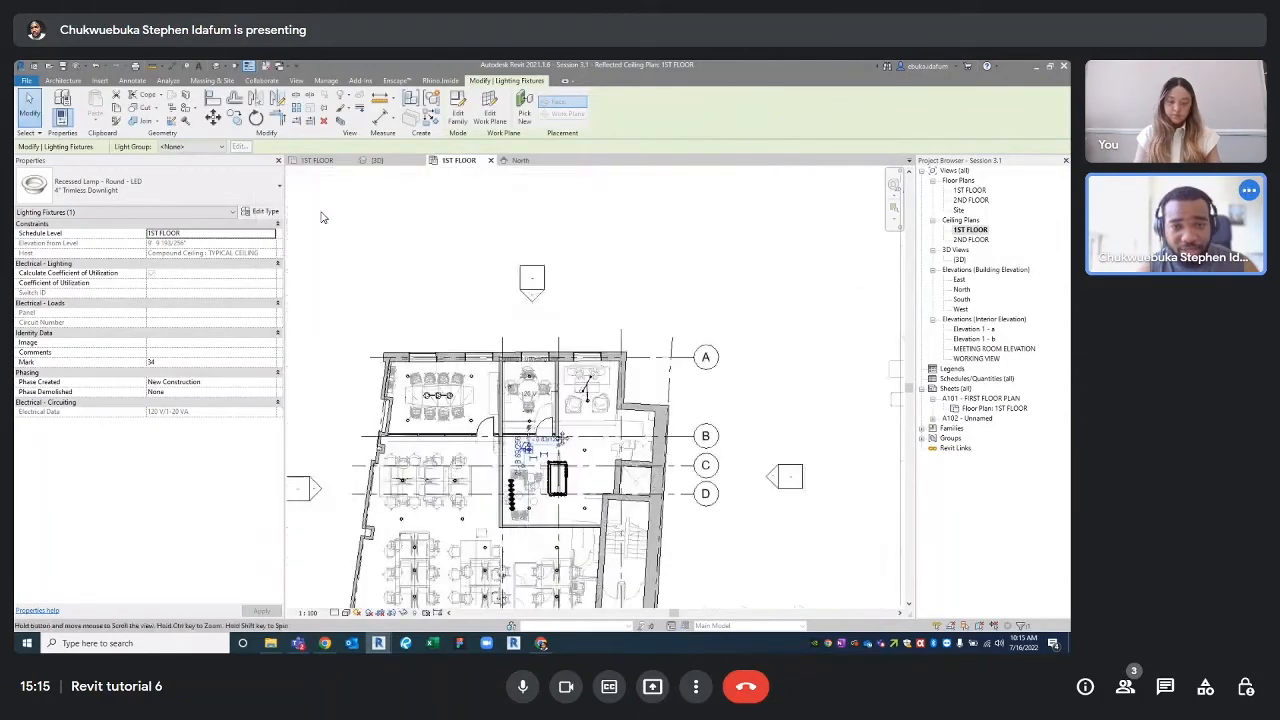
{"action": "middle_click_drag", "start_coordinate": [520, 480], "coordinate": [554, 392]}
{"action": "scroll", "coordinate": [567, 378], "scroll_direction": "up", "scroll_amount": 2}
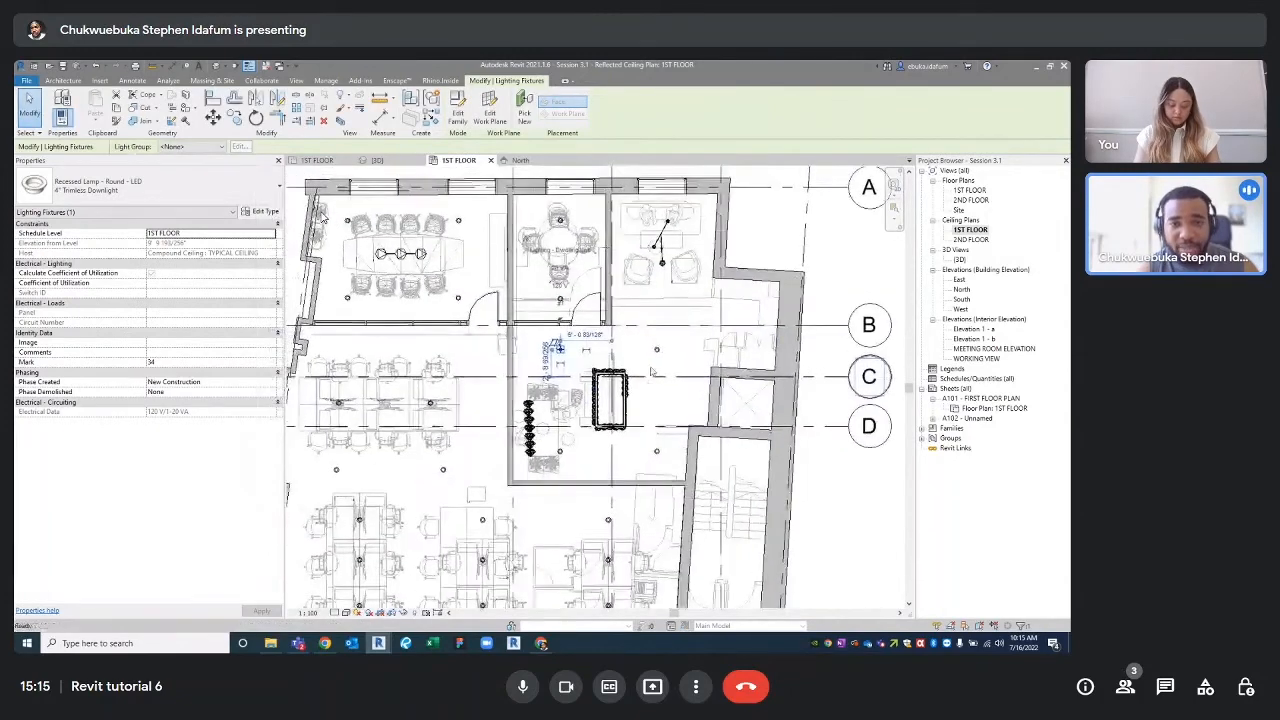
{"action": "key", "text": "Escape"}
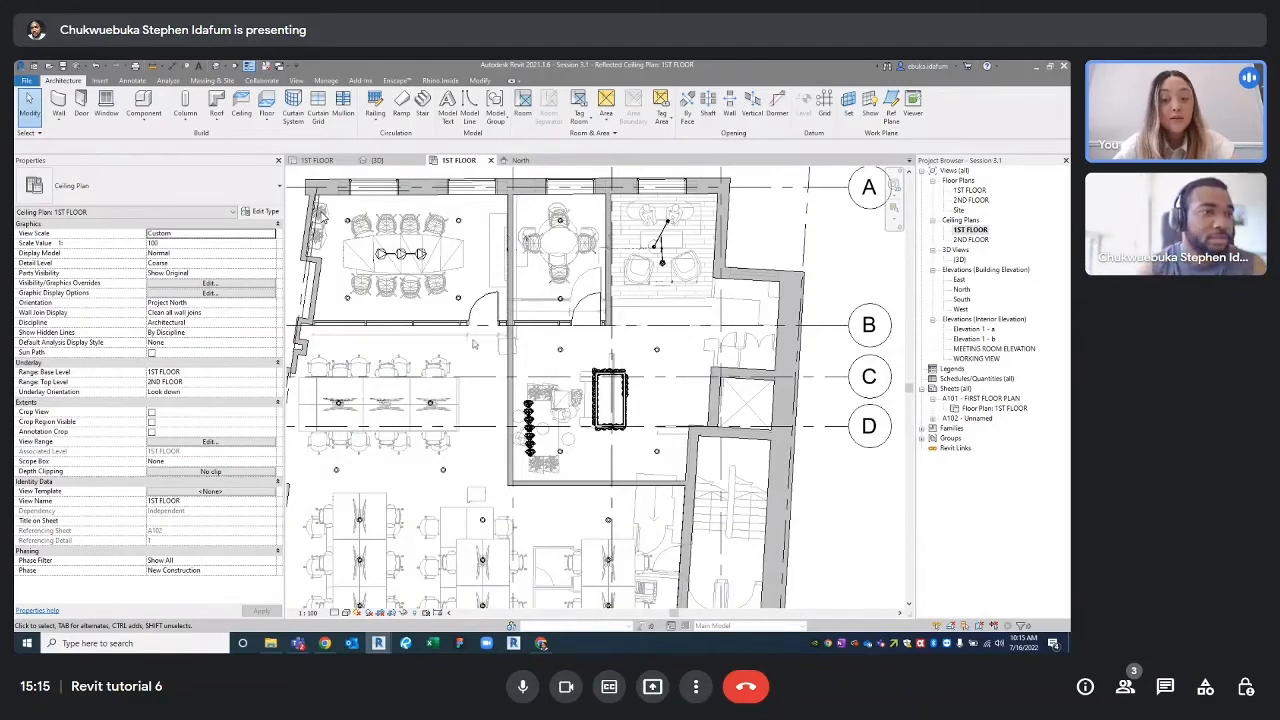
- Reveal the hidden elements in the {3D} view and save the project
{"action": "scroll", "coordinate": [478, 377], "scroll_direction": "down", "scroll_amount": 1}
{"action": "middle_click_drag", "start_coordinate": [546, 406], "coordinate": [537, 371]}
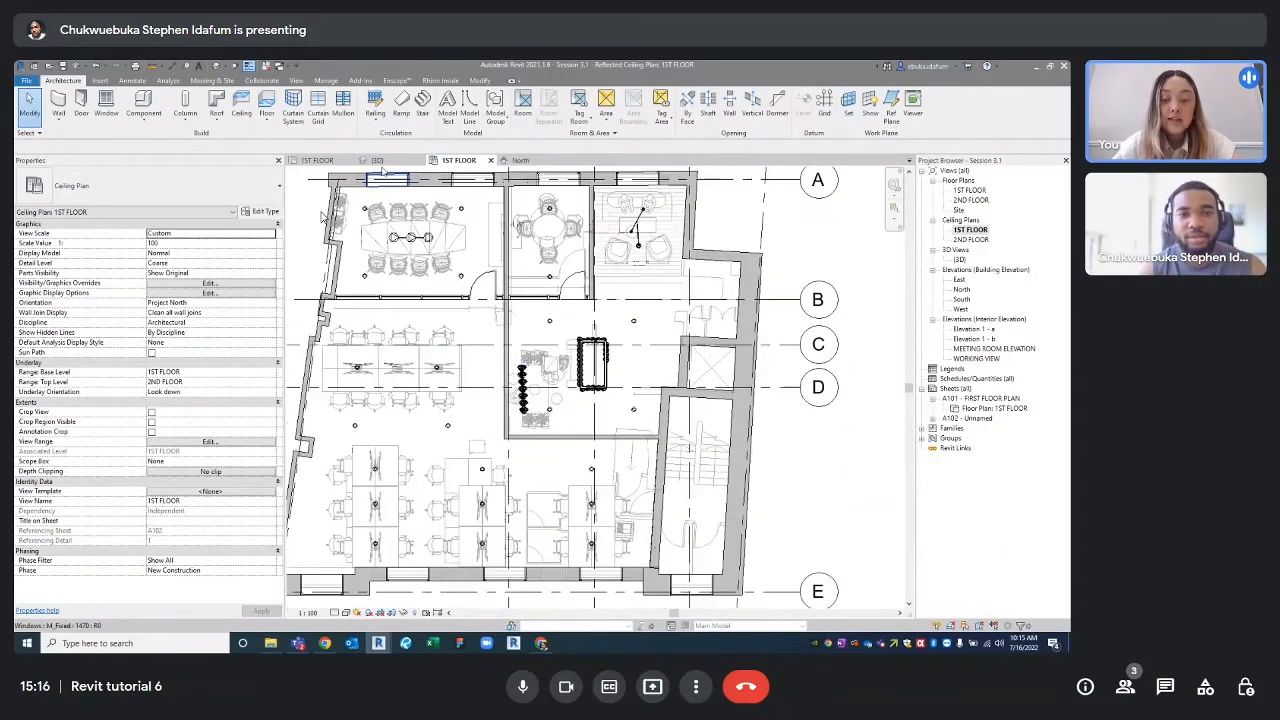
{"action": "left_click", "coordinate": [393, 162]}
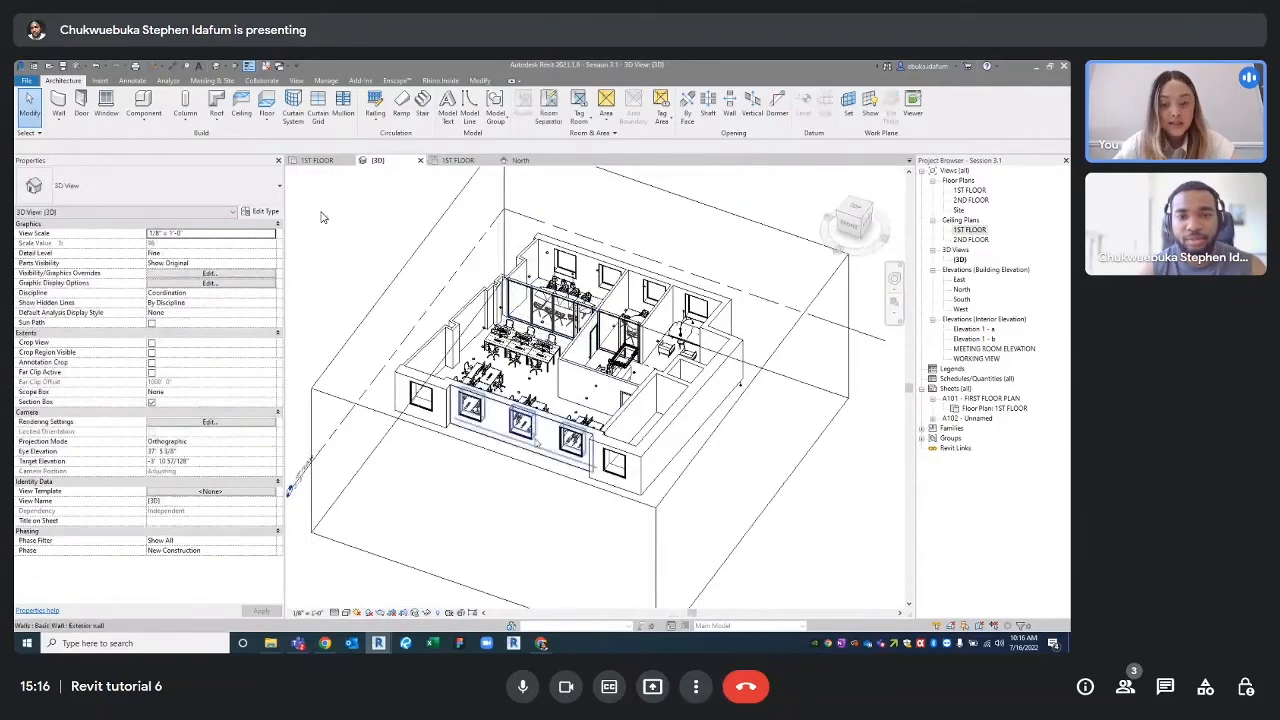
{"action": "middle_click_drag", "start_coordinate": [521, 425], "coordinate": [517, 442]}
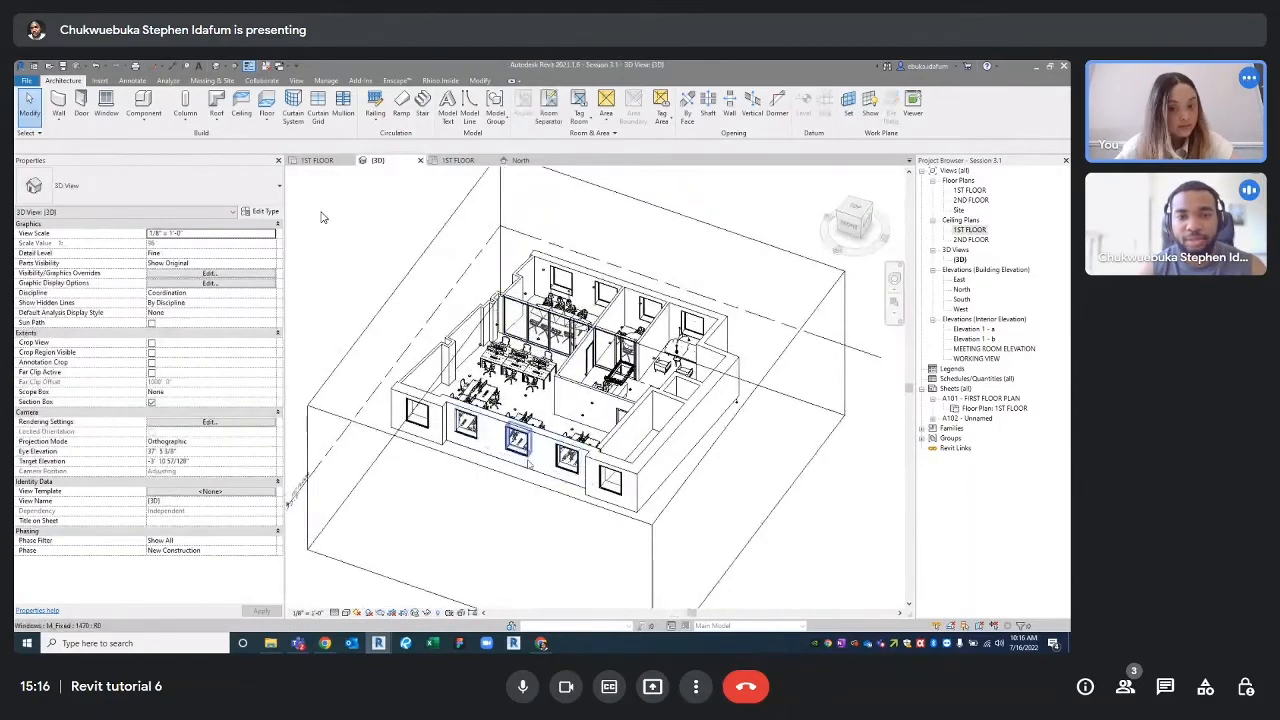
{"action": "left_click", "coordinate": [438, 613]}
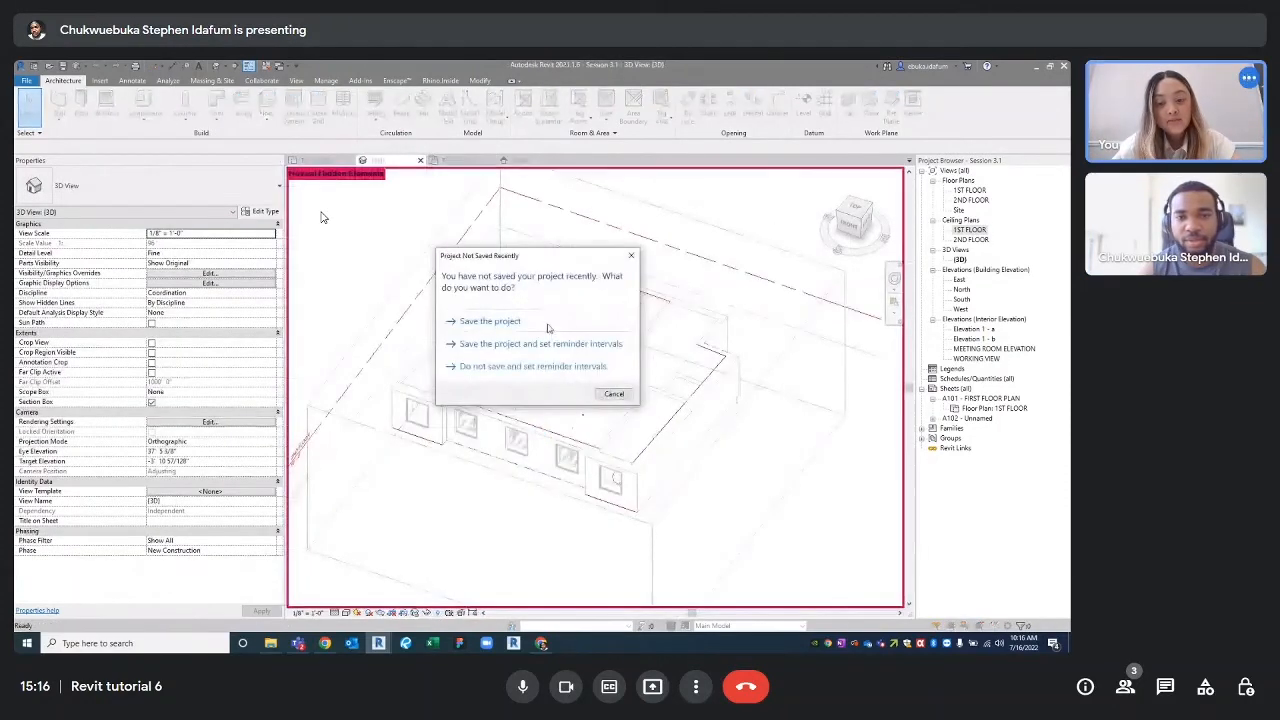
{"action": "left_click", "coordinate": [547, 322]}
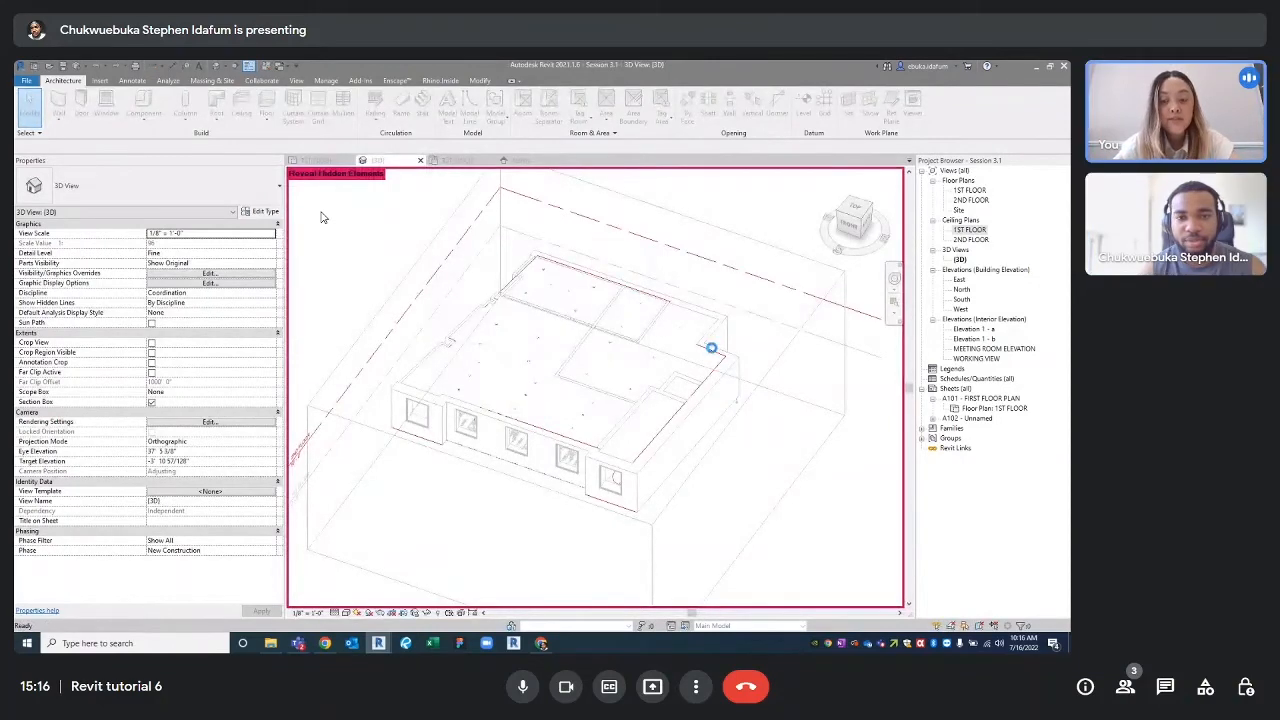
- Unhide the TYPICAL CEILING over the whole floor in the 3D view and leave the reveal hidden elements mode
{"action": "left_click", "coordinate": [704, 354]}
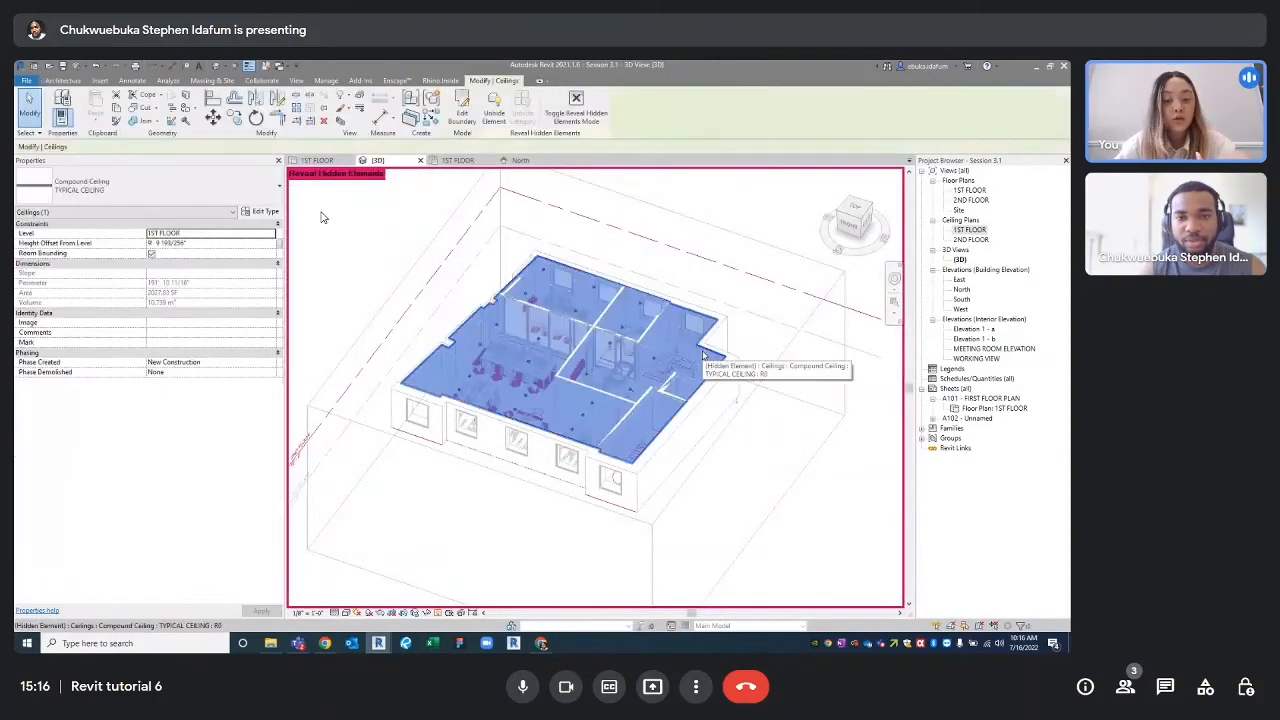
{"action": "scroll", "coordinate": [686, 328], "scroll_direction": "up", "scroll_amount": 4}
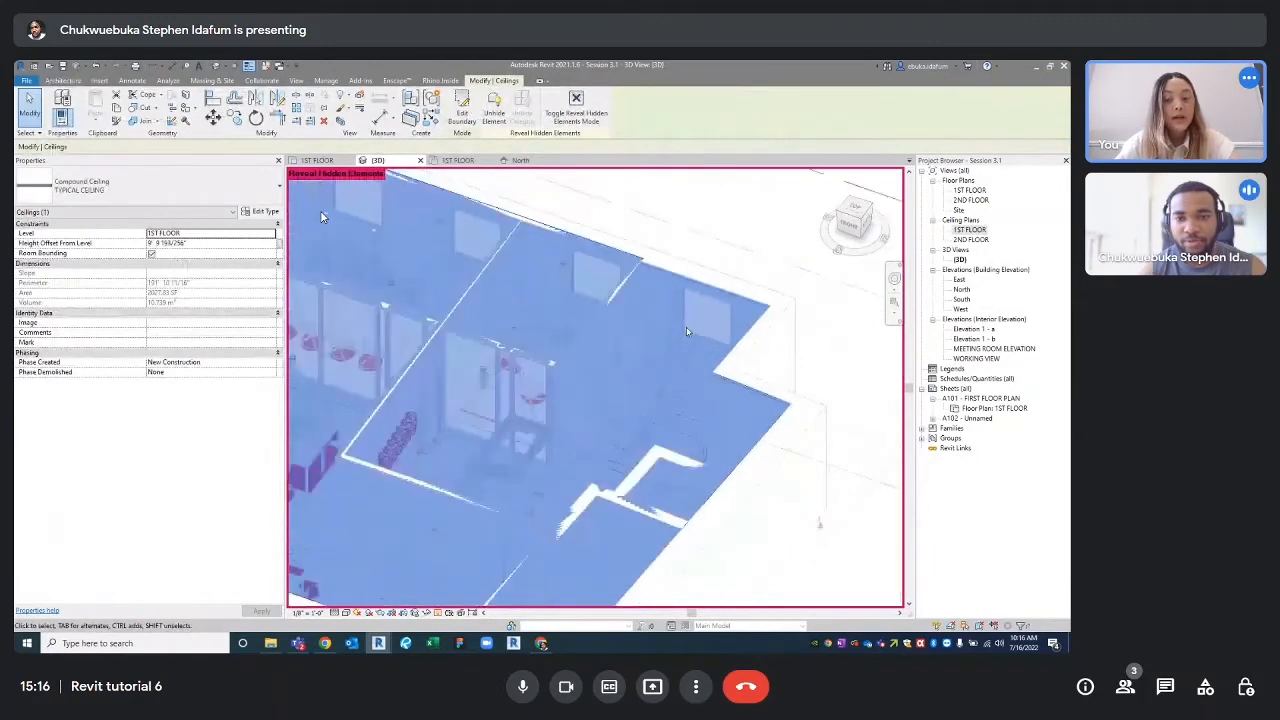
{"action": "middle_click_drag", "start_coordinate": [686, 328], "coordinate": [674, 370]}
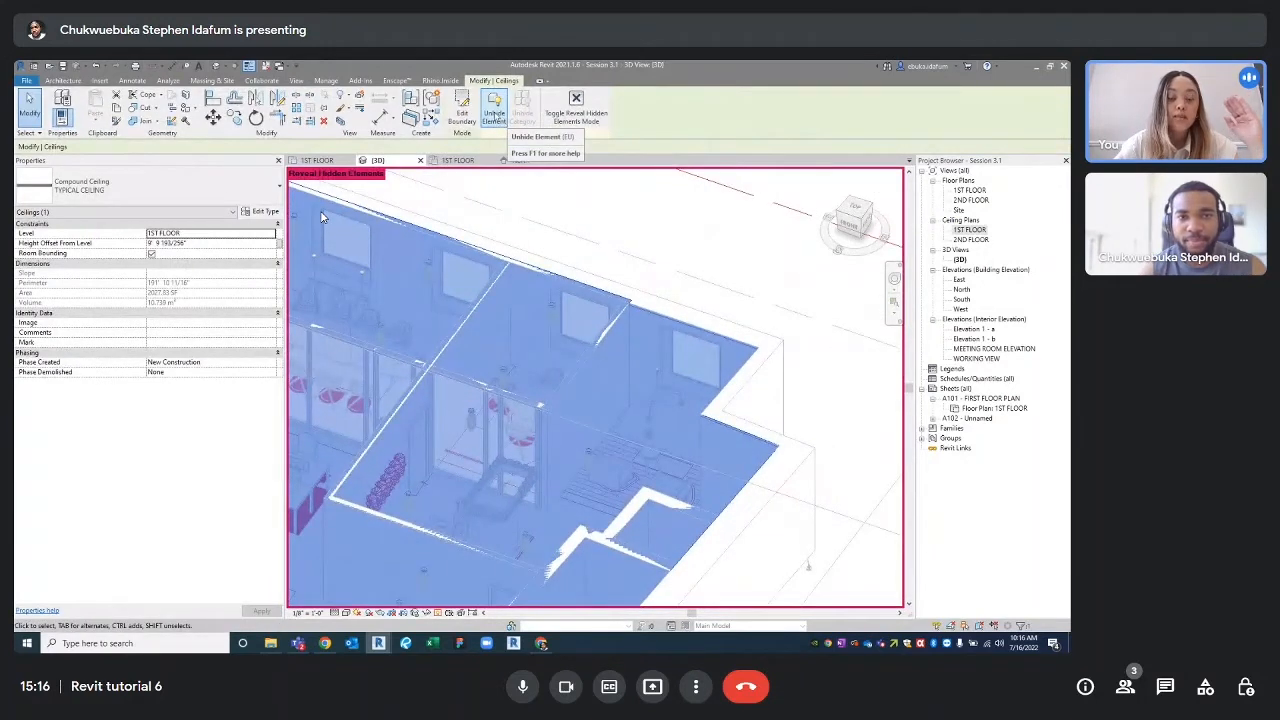
{"action": "left_click", "coordinate": [500, 118]}
{"action": "scroll", "coordinate": [603, 362], "scroll_direction": "down", "scroll_amount": 3}
{"action": "mouse_move", "coordinate": [603, 362]}
{"action": "middle_mouse_down"}
{"action": "mouse_move", "coordinate": [592, 353]}
{"action": "mouse_move", "coordinate": [621, 355]}
{"action": "middle_mouse_up"}
{"action": "left_click", "coordinate": [663, 209]}
{"action": "scroll", "coordinate": [677, 280], "scroll_direction": "down", "scroll_amount": 4}
{"action": "scroll", "coordinate": [677, 280], "scroll_direction": "up", "scroll_amount": 1}
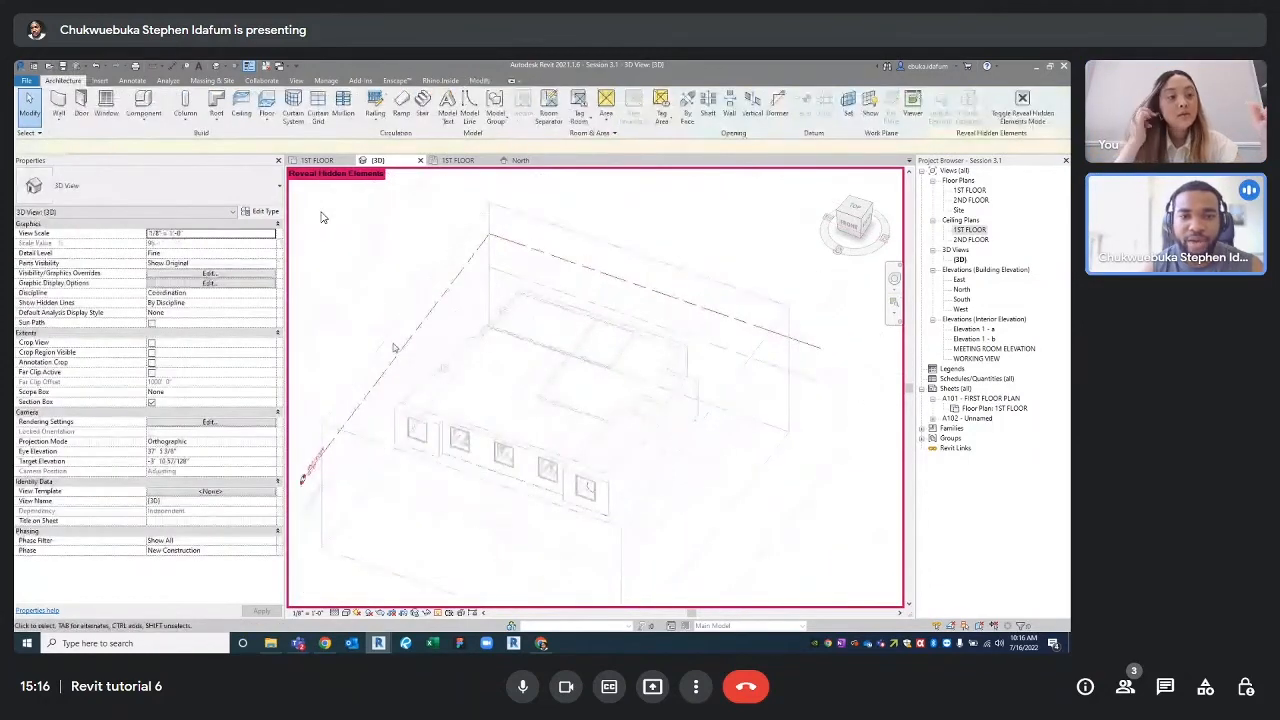
{"action": "scroll", "coordinate": [322, 217], "scroll_direction": "down", "scroll_amount": 1}
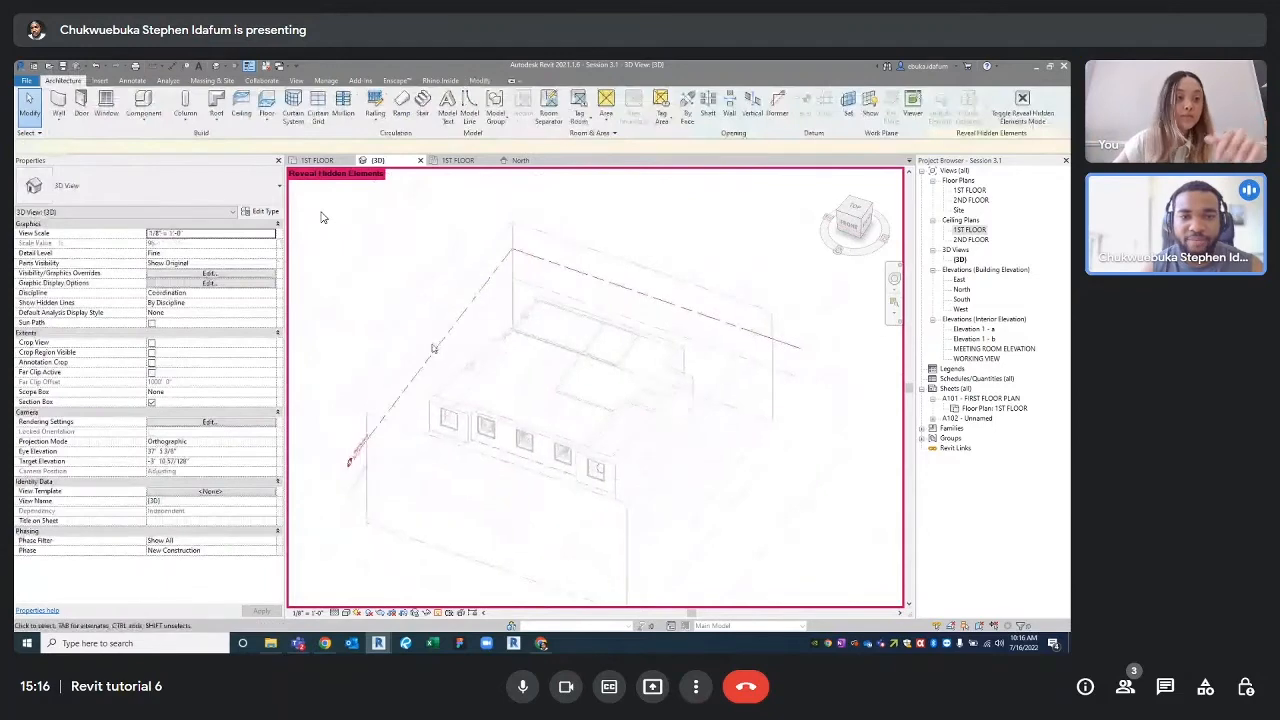
{"action": "left_click", "coordinate": [436, 613]}
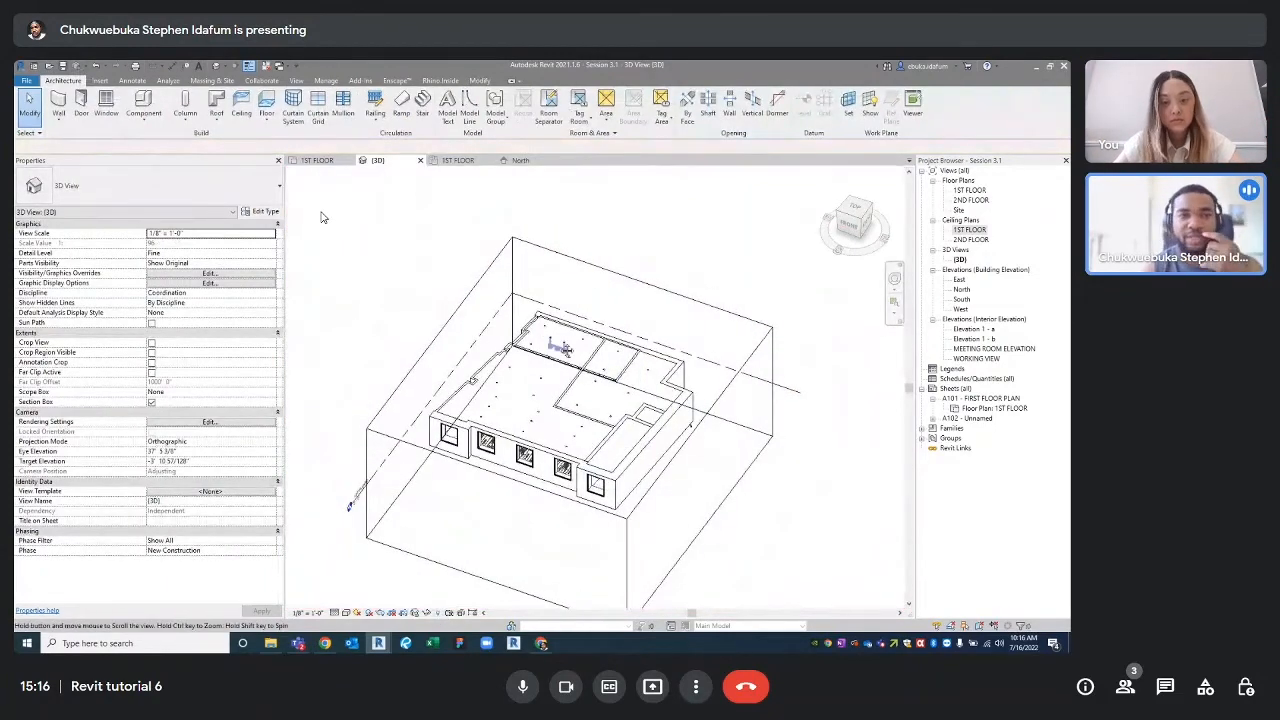
- Start Enscape from the 3D view and set the rendered view's projection mode to Two-Point
{"action": "middle_click_drag", "start_coordinate": [563, 346], "coordinate": [551, 294]}
{"action": "left_click", "coordinate": [395, 82]}
{"action": "left_click", "coordinate": [29, 105]}
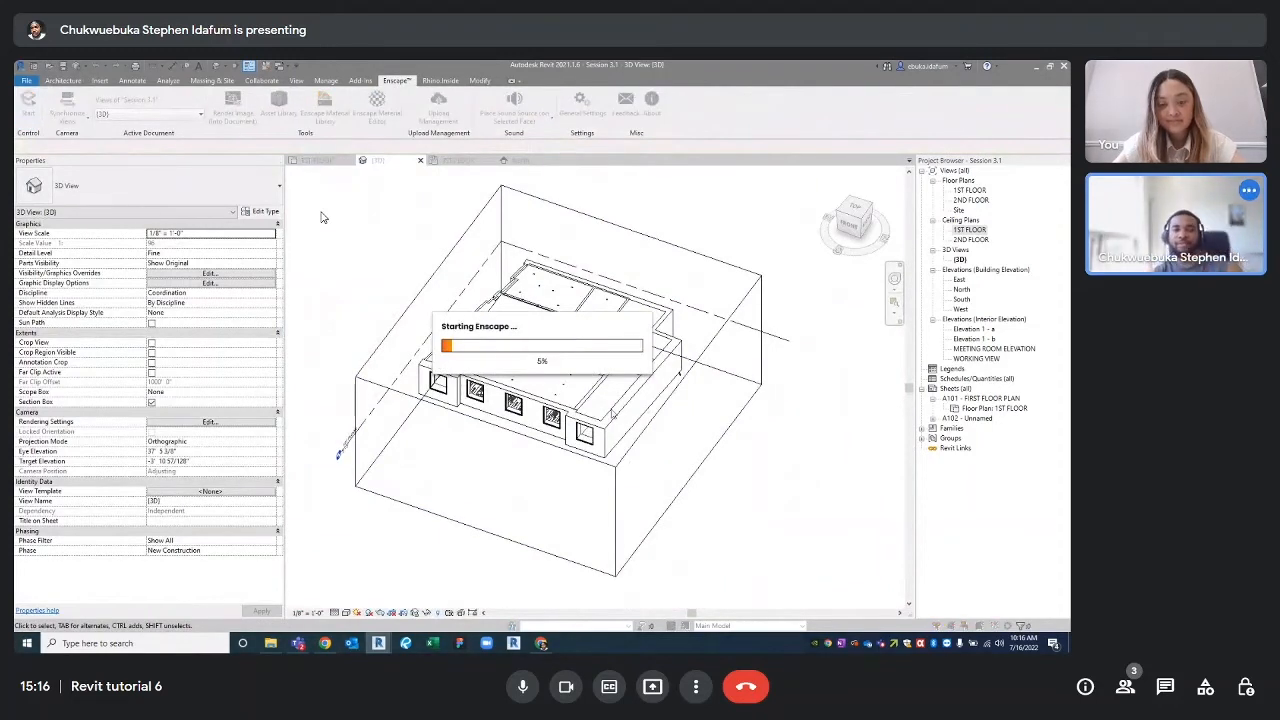
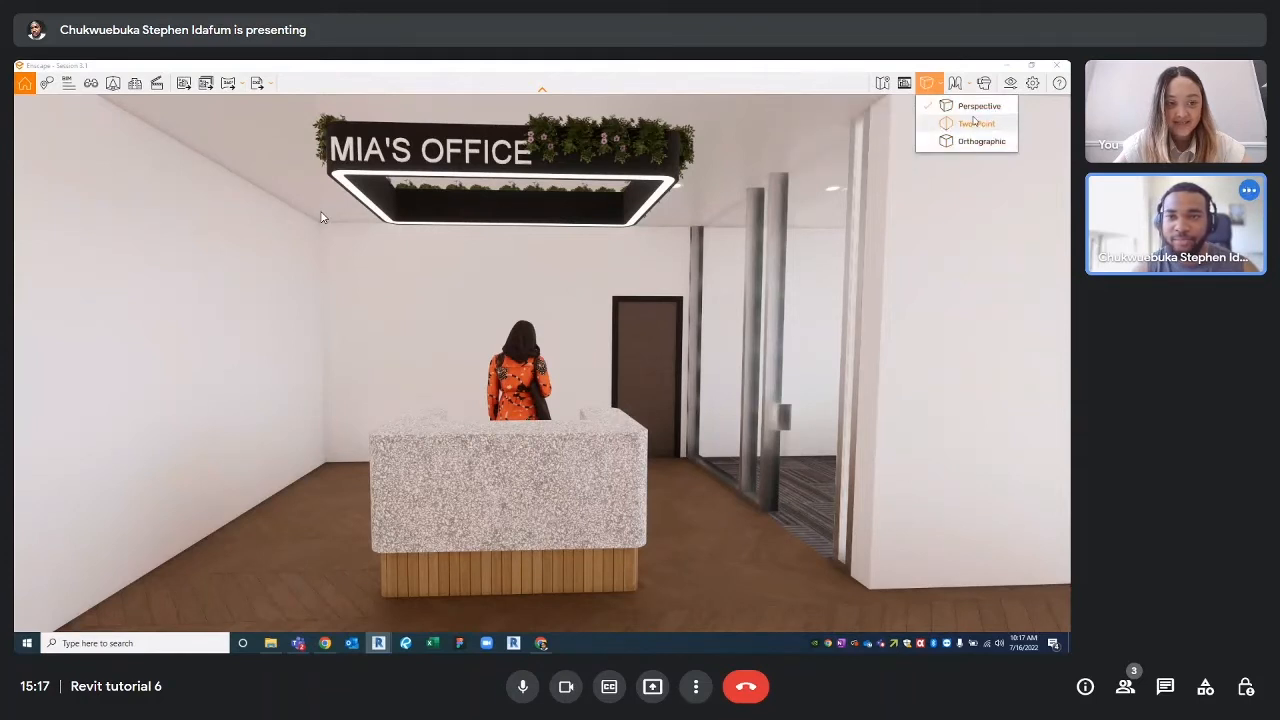
{"action": "left_click", "coordinate": [974, 123]}
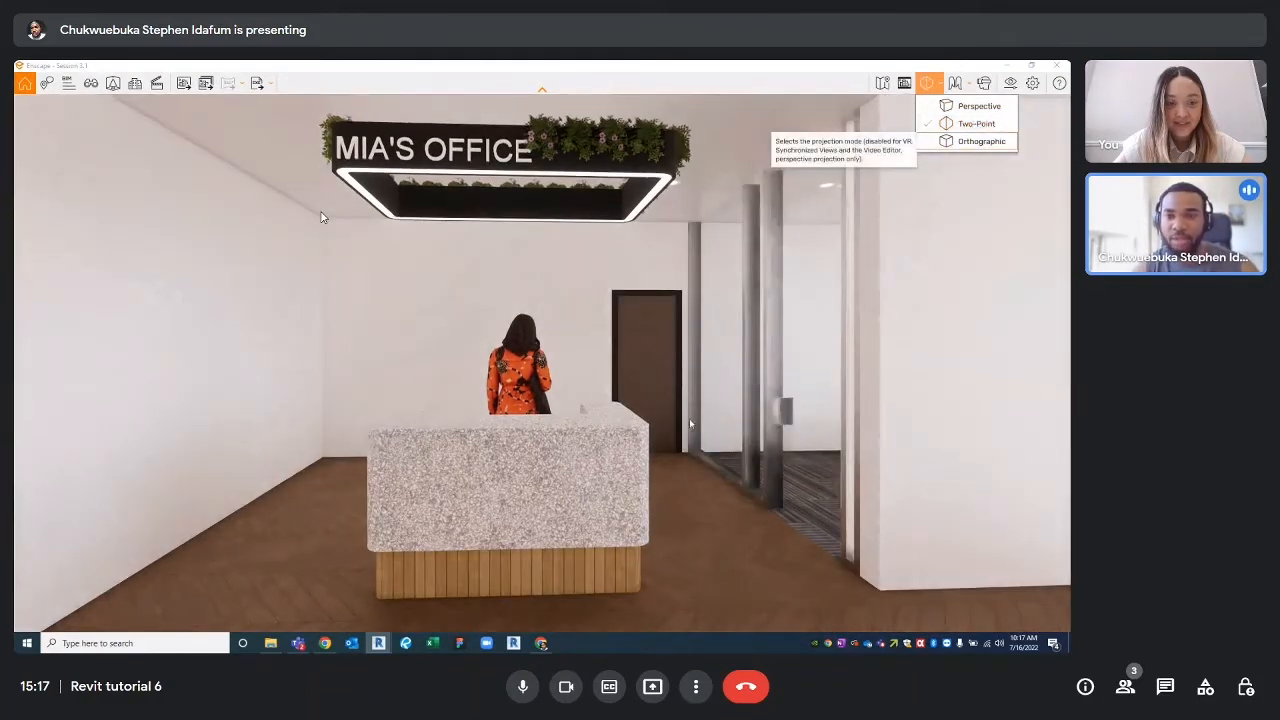
- Compare the Perspective and Two-Point projection modes on the rendered reception view
{"action": "left_click", "coordinate": [692, 355]}
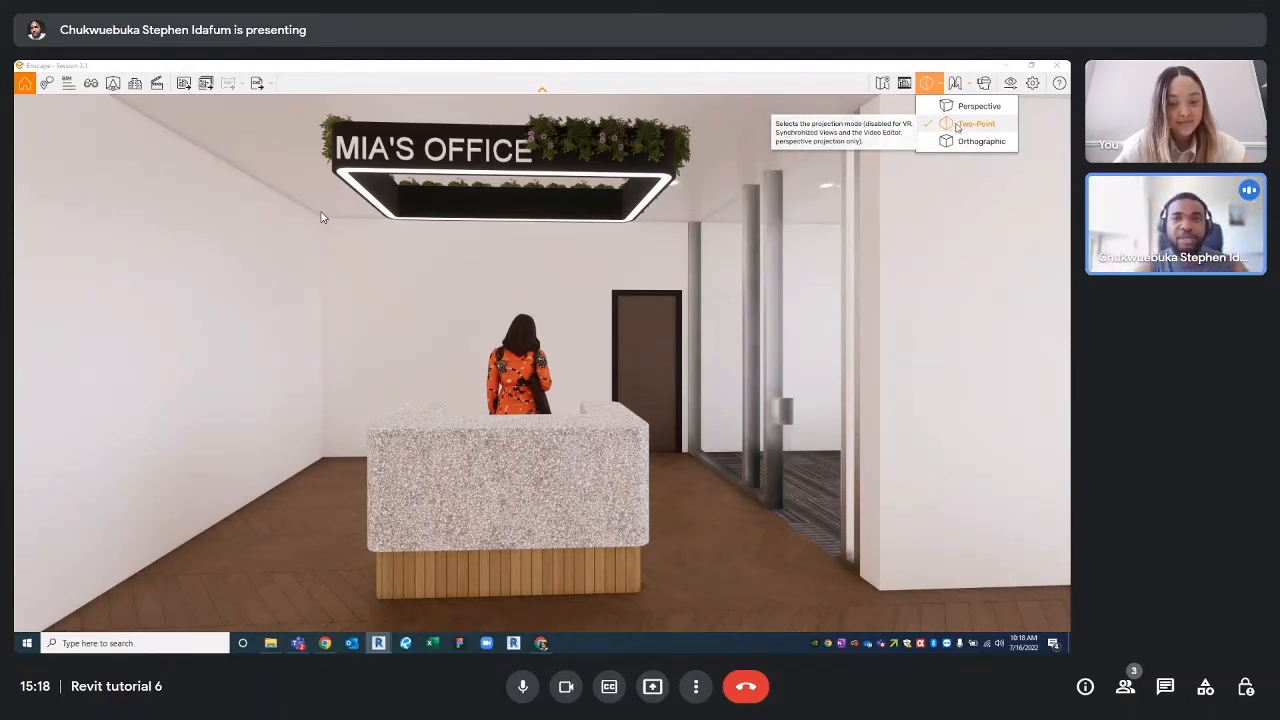
{"action": "left_click", "coordinate": [962, 108]}
{"action": "left_click_drag", "start_coordinate": [605, 375], "coordinate": [605, 375]}
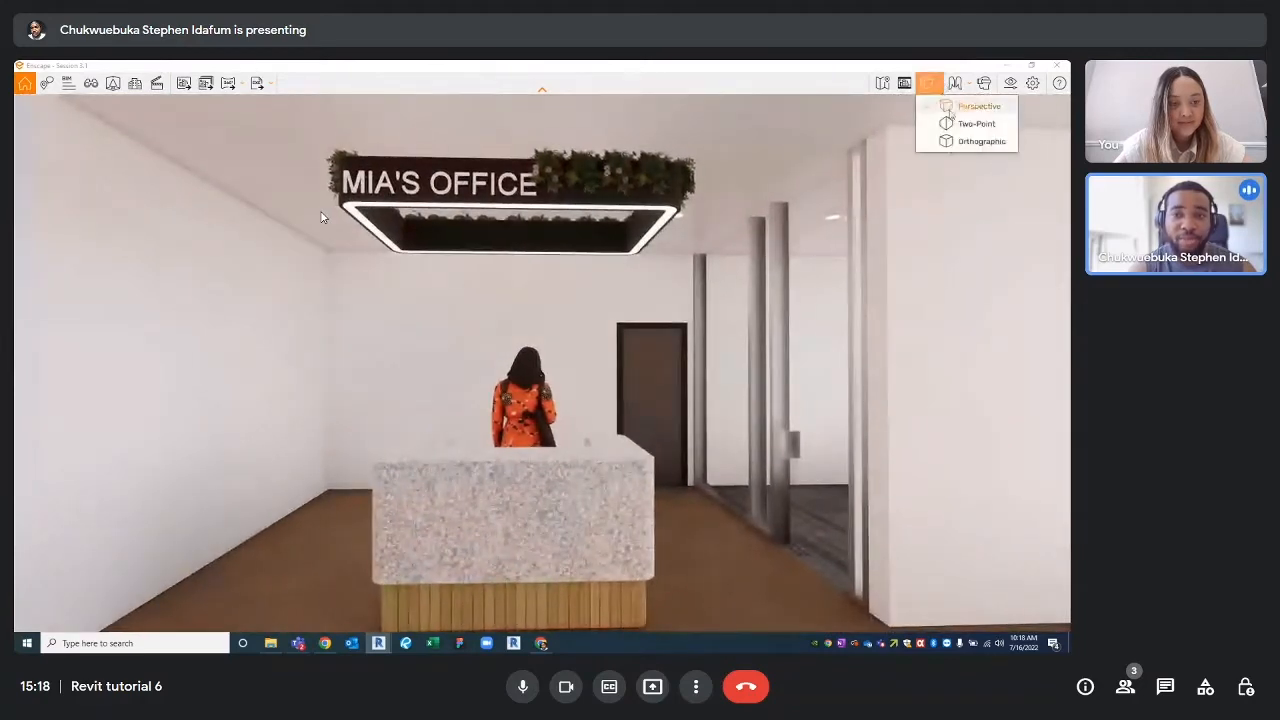
{"action": "left_click", "coordinate": [958, 125]}
{"action": "left_click_drag", "start_coordinate": [561, 336], "coordinate": [561, 338]}
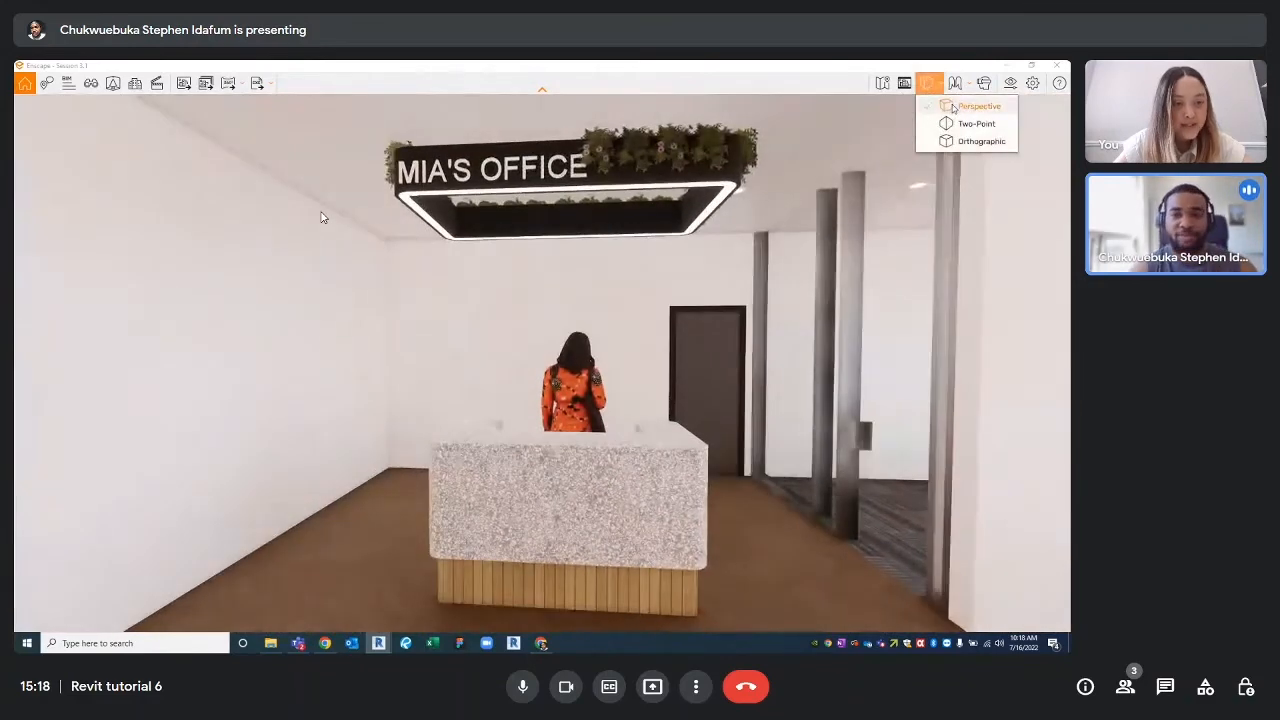
{"action": "left_click_drag", "start_coordinate": [709, 404], "coordinate": [710, 407]}
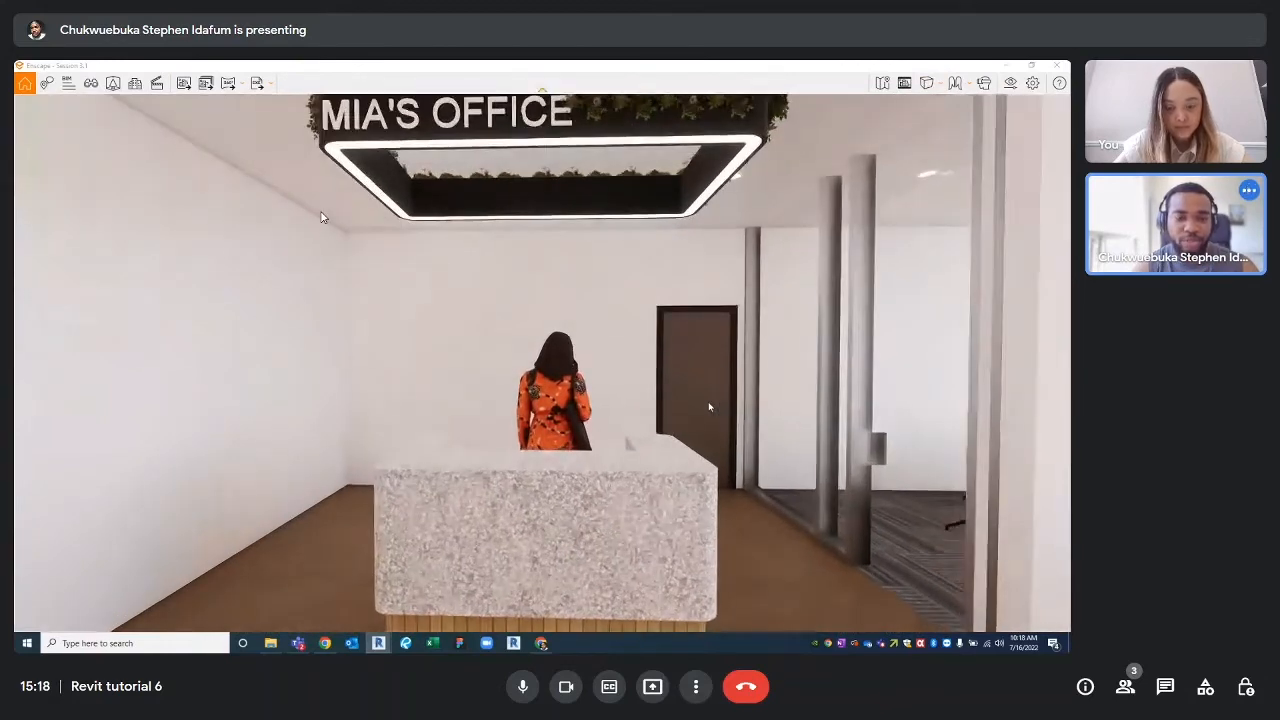
- Examine the reception desk and the MIA'S OFFICE hanging sign from several sides, moving on towards the waiting area
{"action": "scroll", "coordinate": [709, 407], "scroll_direction": "down", "scroll_amount": 1}
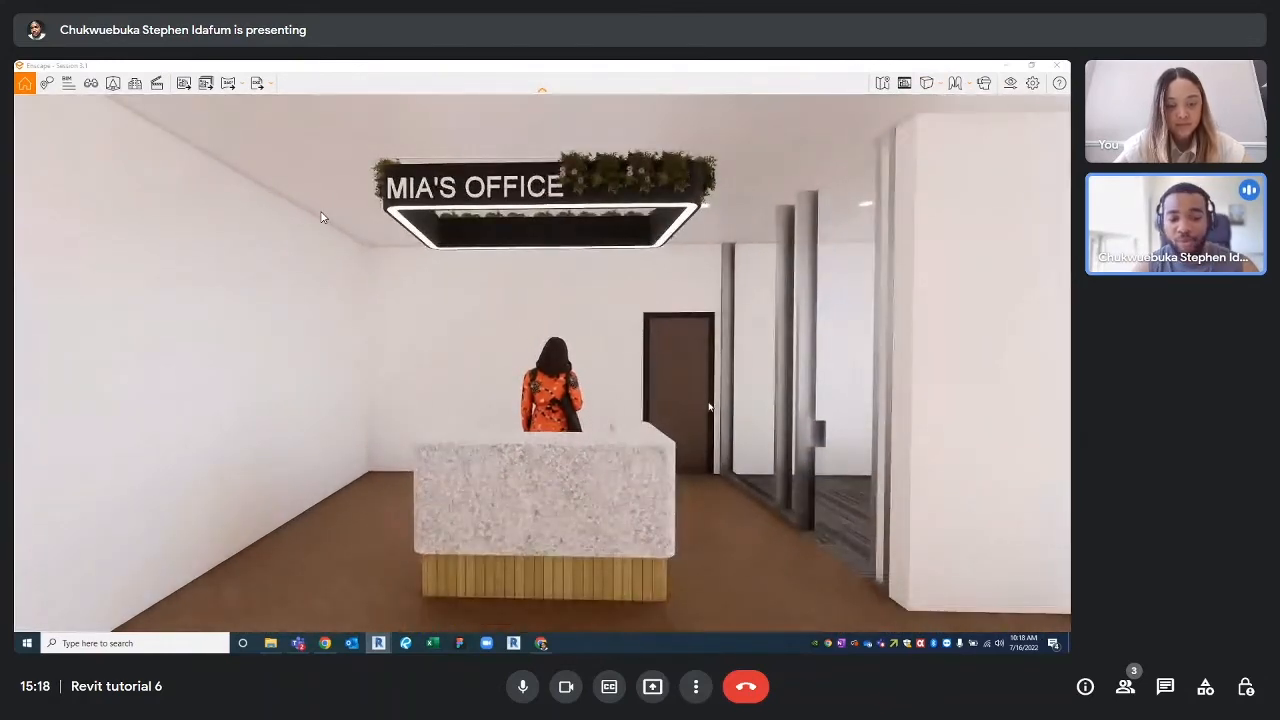
{"action": "key", "text": "a"}
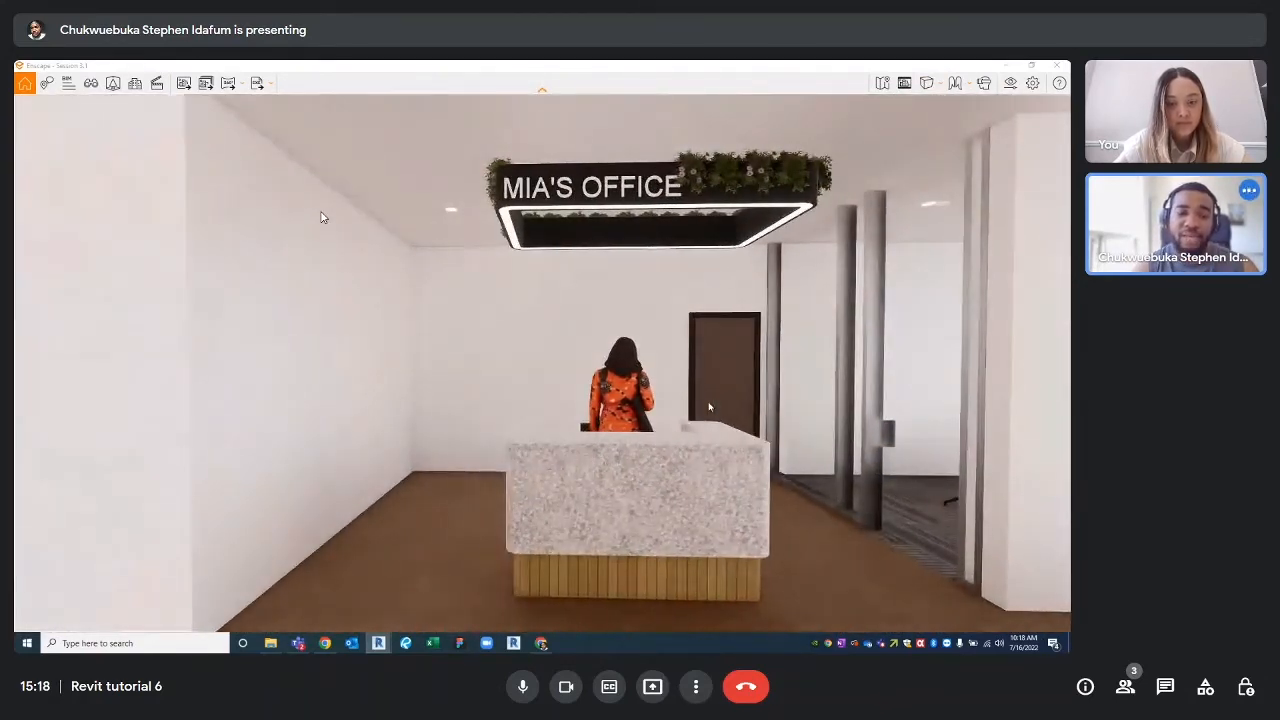
{"action": "key", "text": "d"}
{"action": "key", "text": "d"}
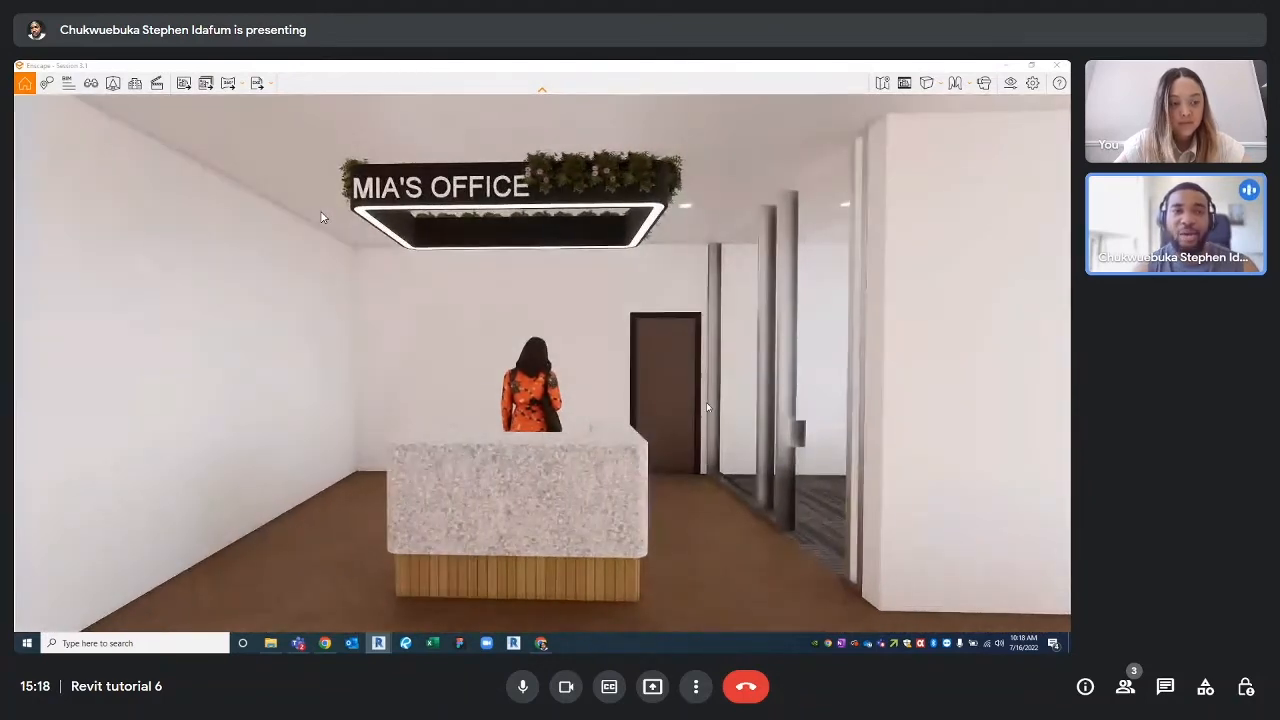
{"action": "key", "text": "w"}
{"action": "left_click_drag", "start_coordinate": [708, 407], "coordinate": [691, 407]}
{"action": "key", "text": "d"}
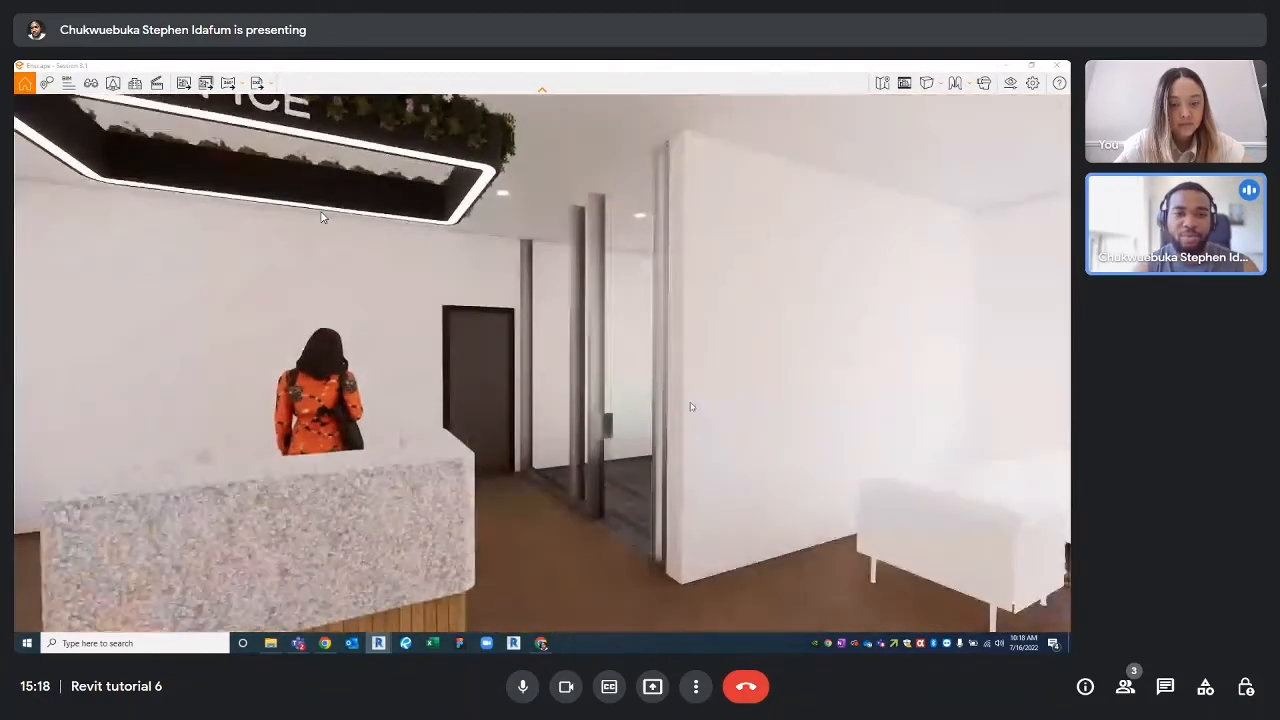
{"action": "key", "text": "d"}
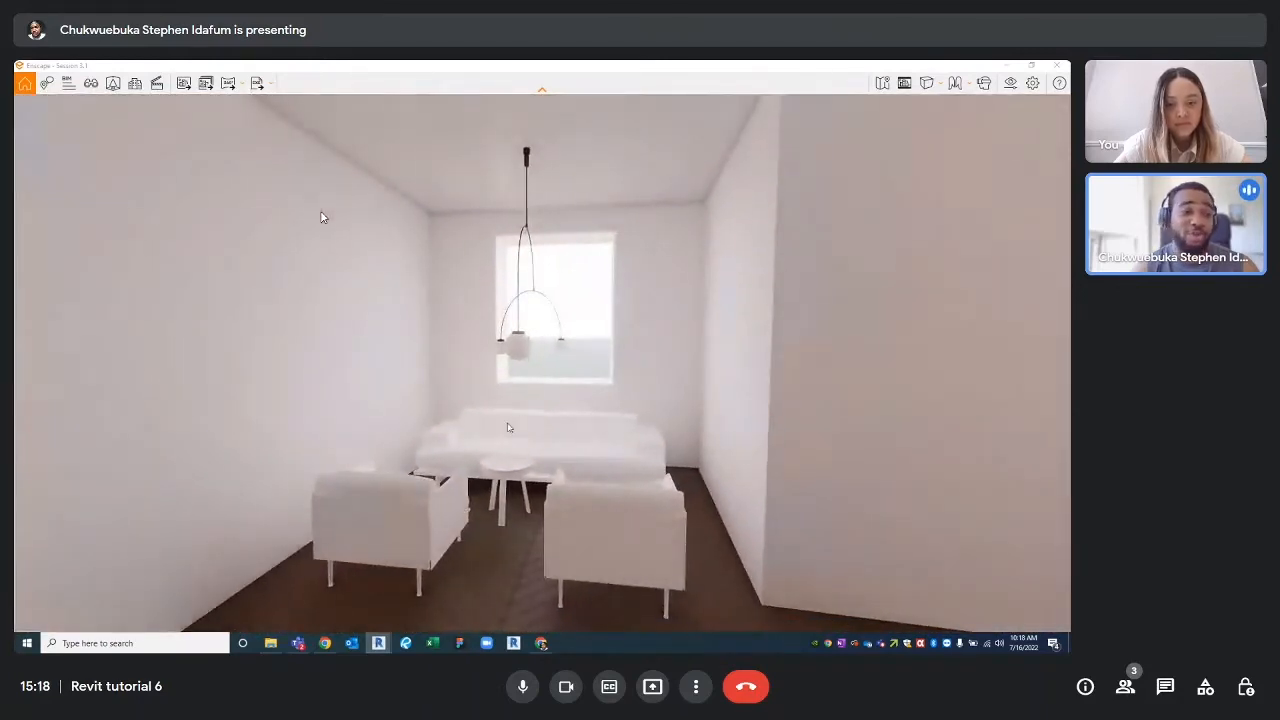
- Tour the waiting area with its pendant lamp and walk through the office into the meeting room
{"action": "left_click_drag", "start_coordinate": [612, 427], "coordinate": [621, 457]}
{"action": "key", "text": "d"}
{"action": "key", "text": "w"}
{"action": "key", "text": "w"}
{"action": "key", "text": "s"}
{"action": "key", "text": "a"}
{"action": "key", "text": "a"}
{"action": "key", "text": "space"}
{"action": "key", "text": "w"}
{"action": "key", "text": "space"}
{"action": "key", "text": "w"}
{"action": "key", "text": "s"}
{"action": "key", "text": "w"}
{"action": "key", "text": "w"}
{"action": "key", "text": "w"}
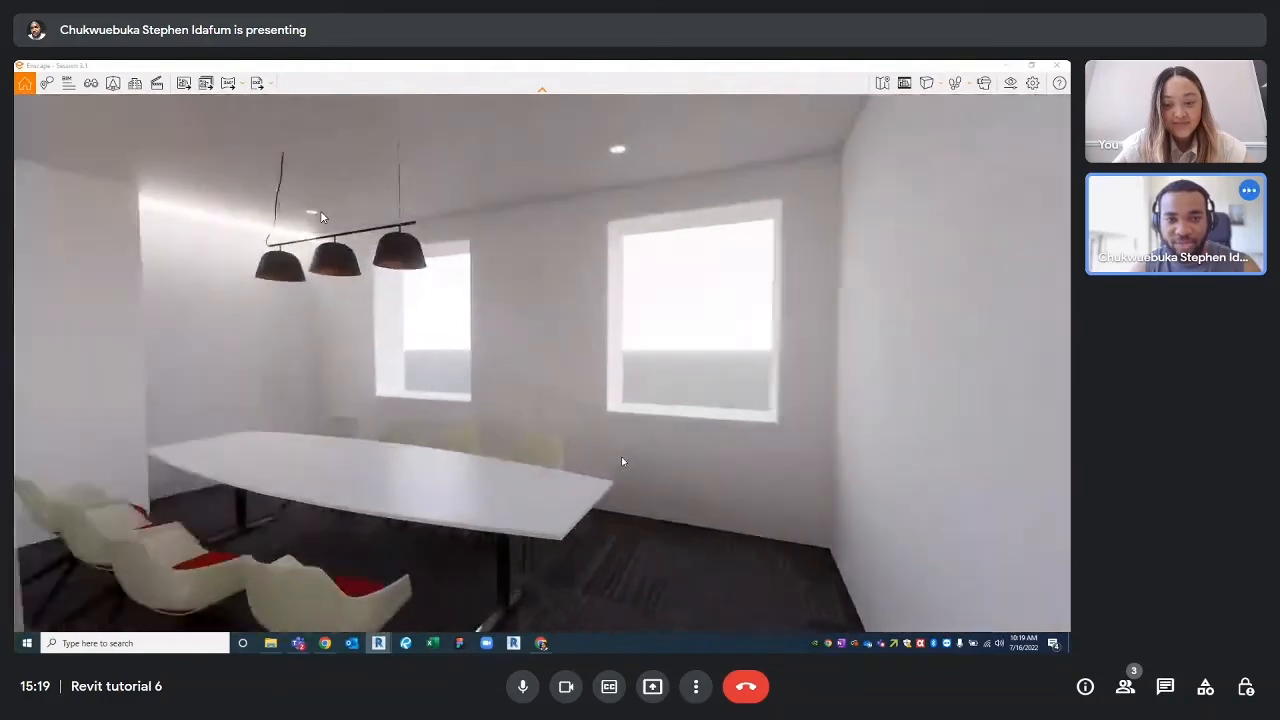
- Examine the meeting room's pendant lamps, table and chairs from different sides
{"action": "key", "text": "d"}
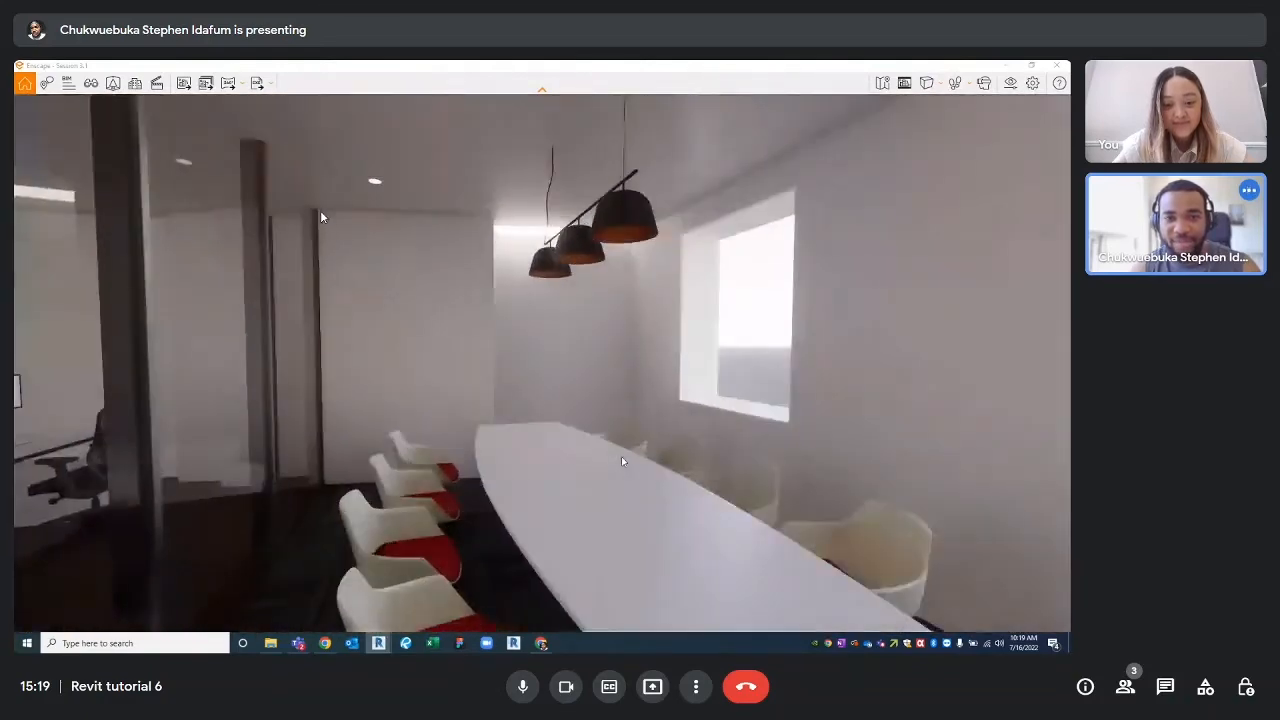
{"action": "key", "text": "d"}
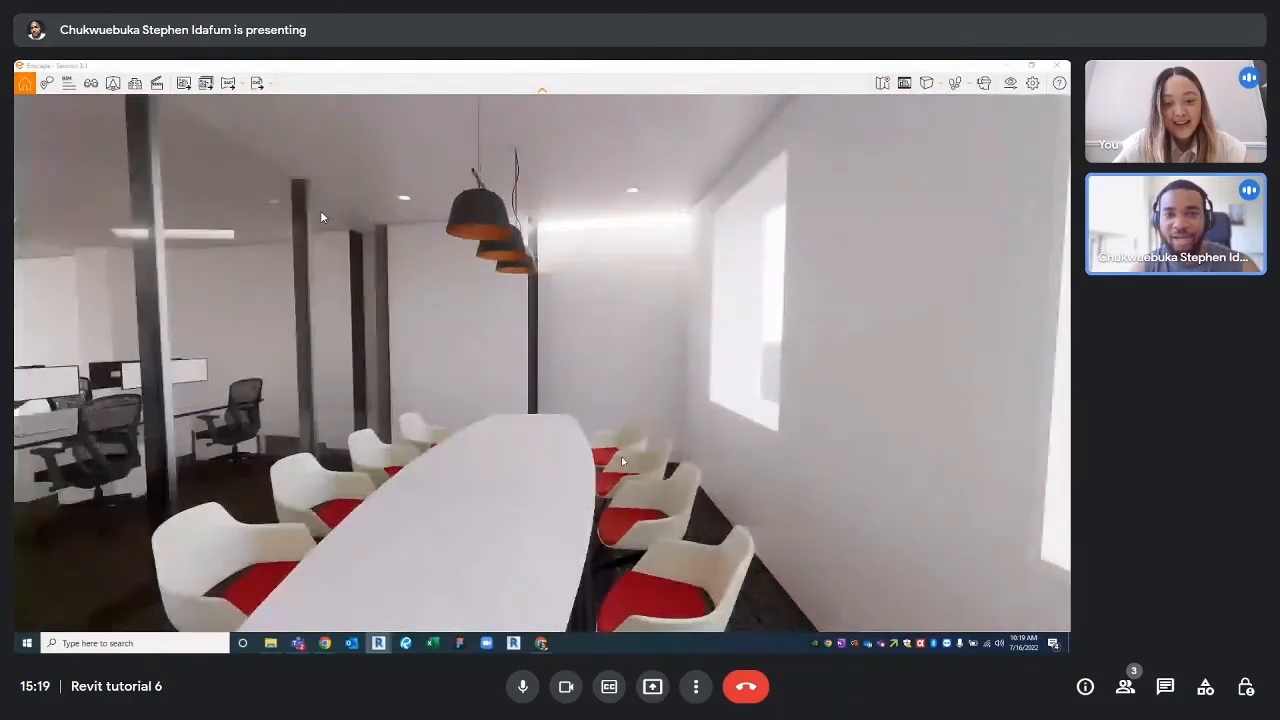
{"action": "key", "text": "s"}
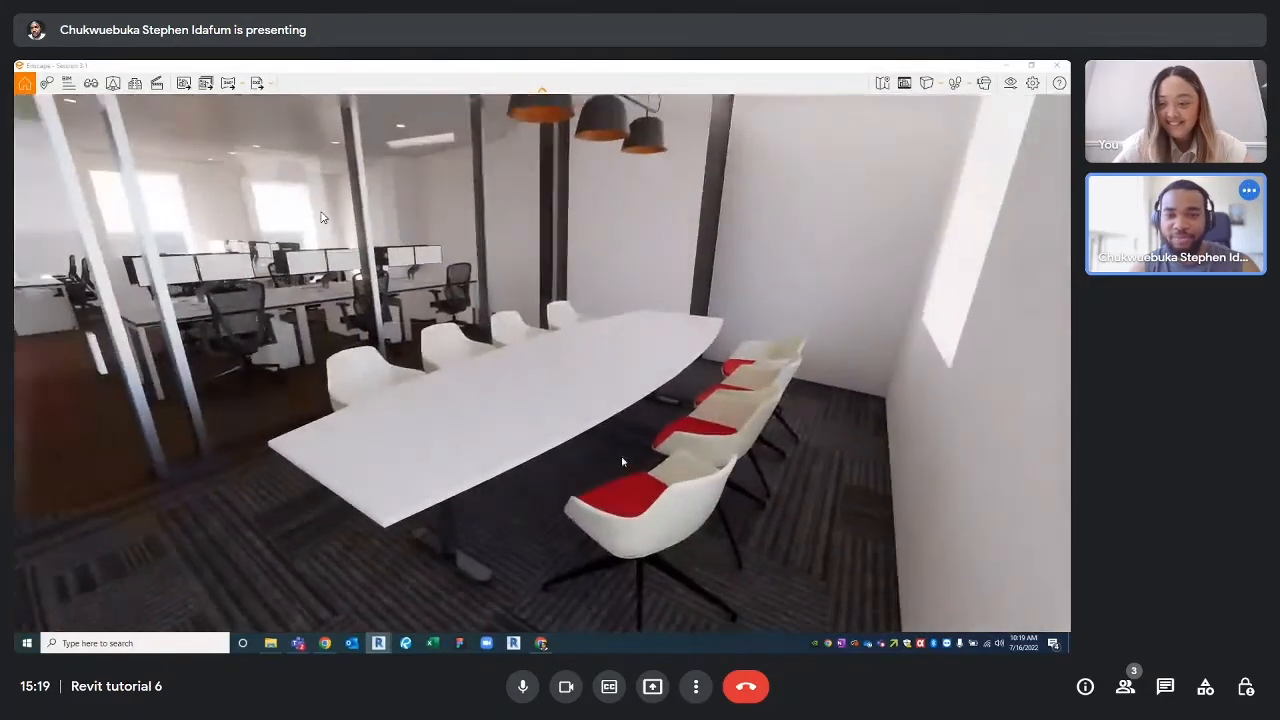
{"action": "left_click_drag", "start_coordinate": [622, 461], "coordinate": [591, 431]}
- Move out of the meeting room into the open office to view the workstations and ceiling downlights
{"action": "key", "text": "w"}
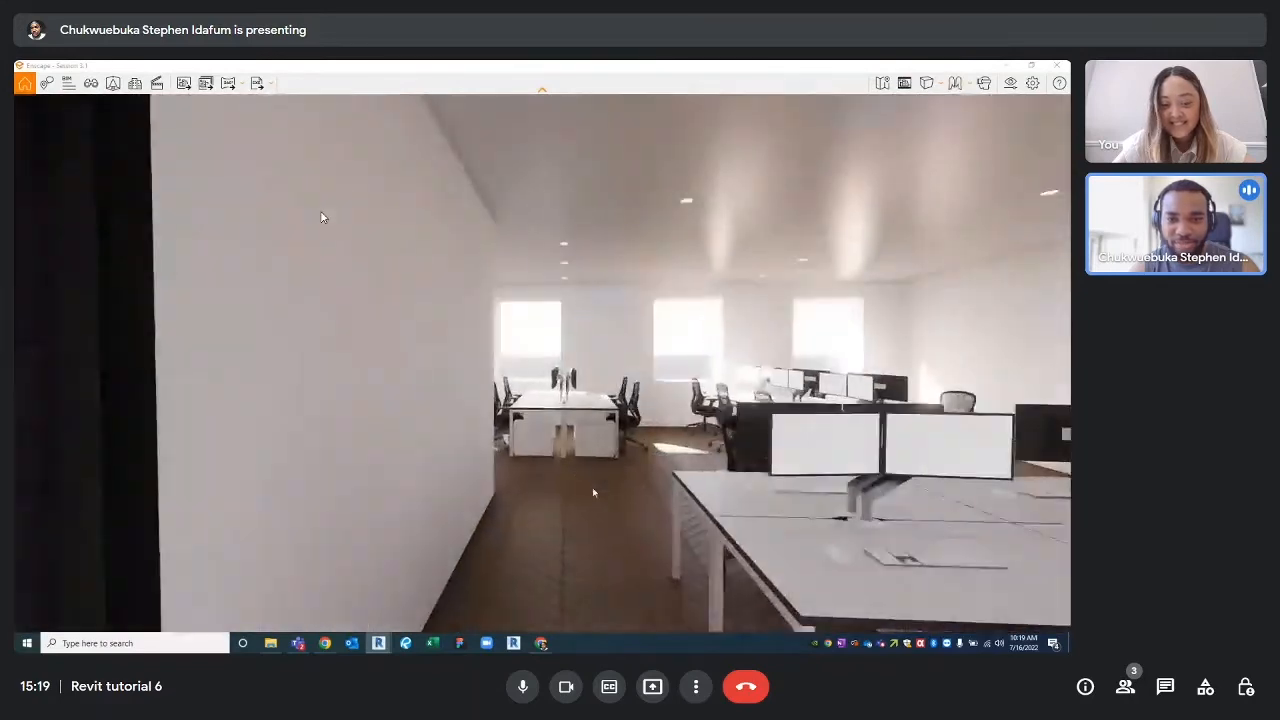
{"action": "key", "text": "w"}
{"action": "left_click_drag", "start_coordinate": [594, 492], "coordinate": [647, 479]}
{"action": "key", "text": "w"}
{"action": "key", "text": "w"}
- Shift the render's time of day back and forth over the workstations, ending at about 11:15
{"action": "key", "text": "i"}
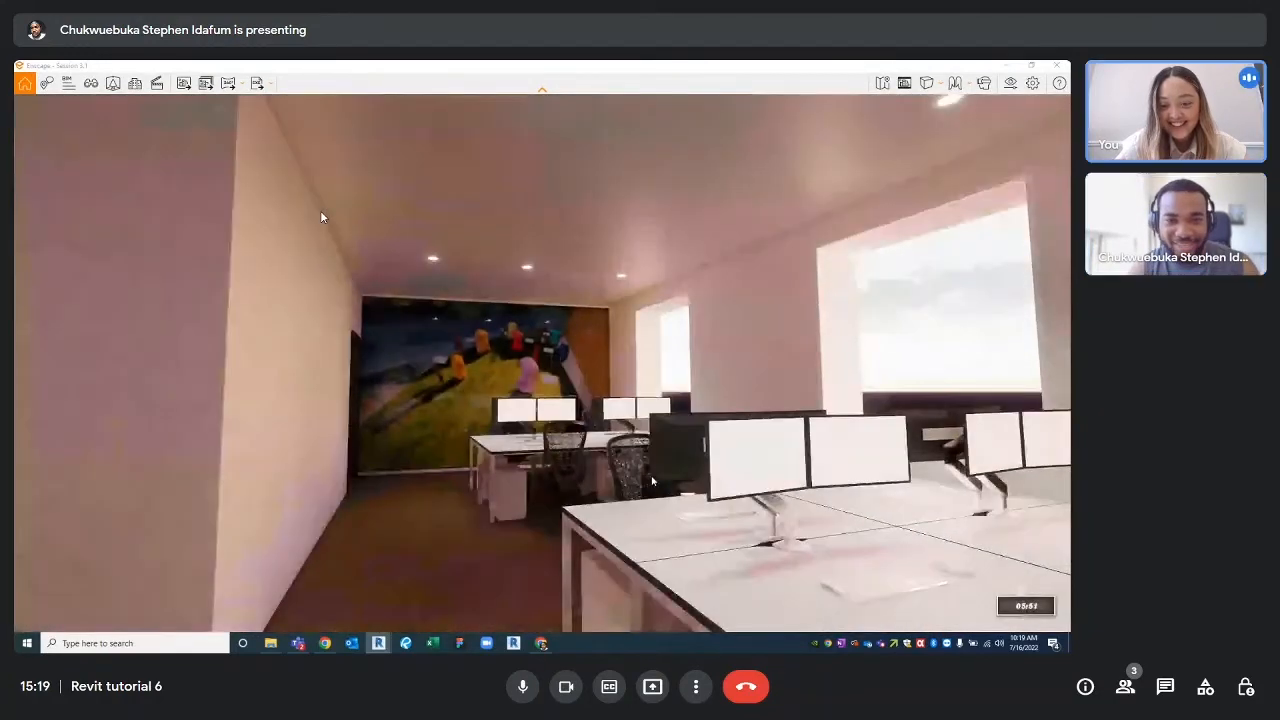
{"action": "key", "text": "i"}
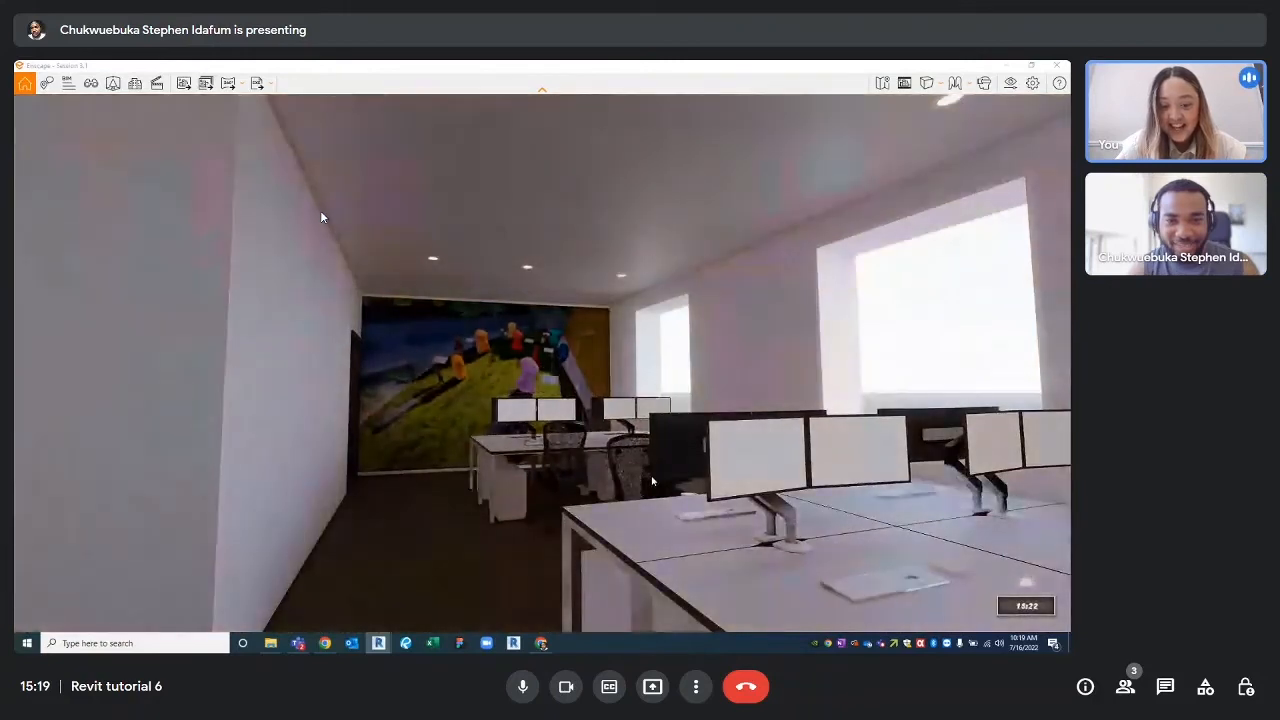
{"action": "key", "text": "i"}
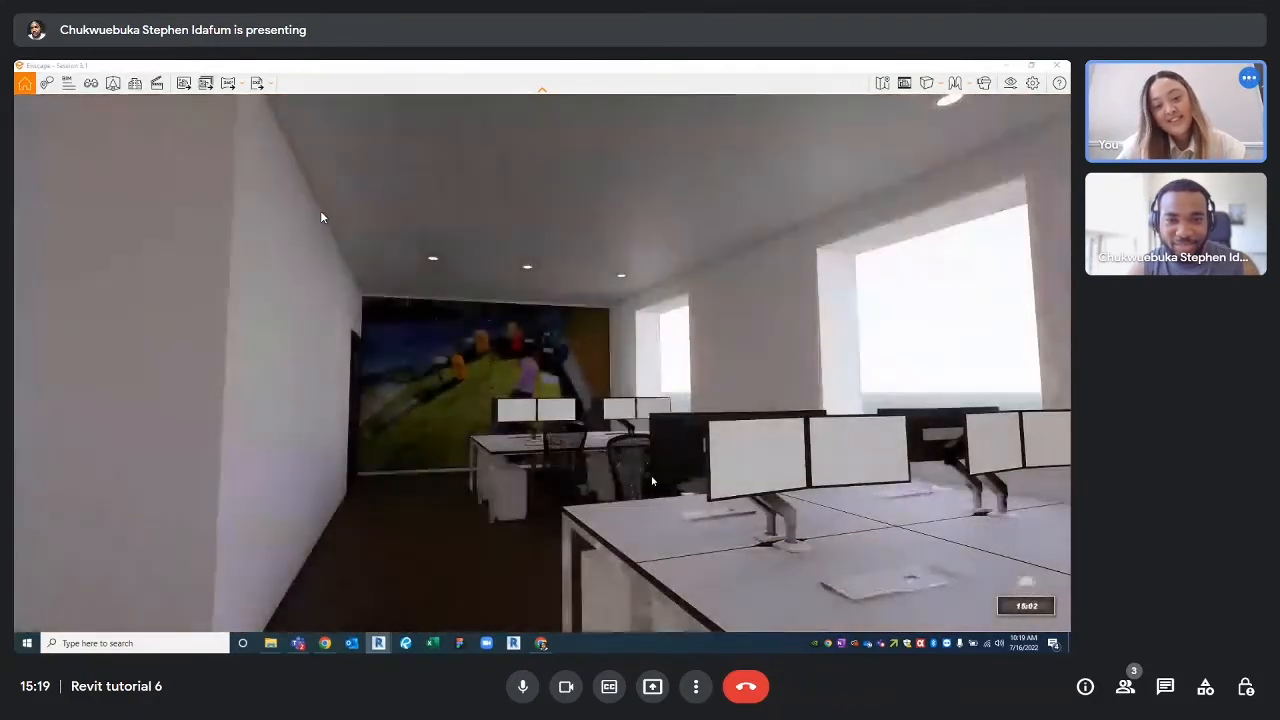
{"action": "key", "text": "u"}
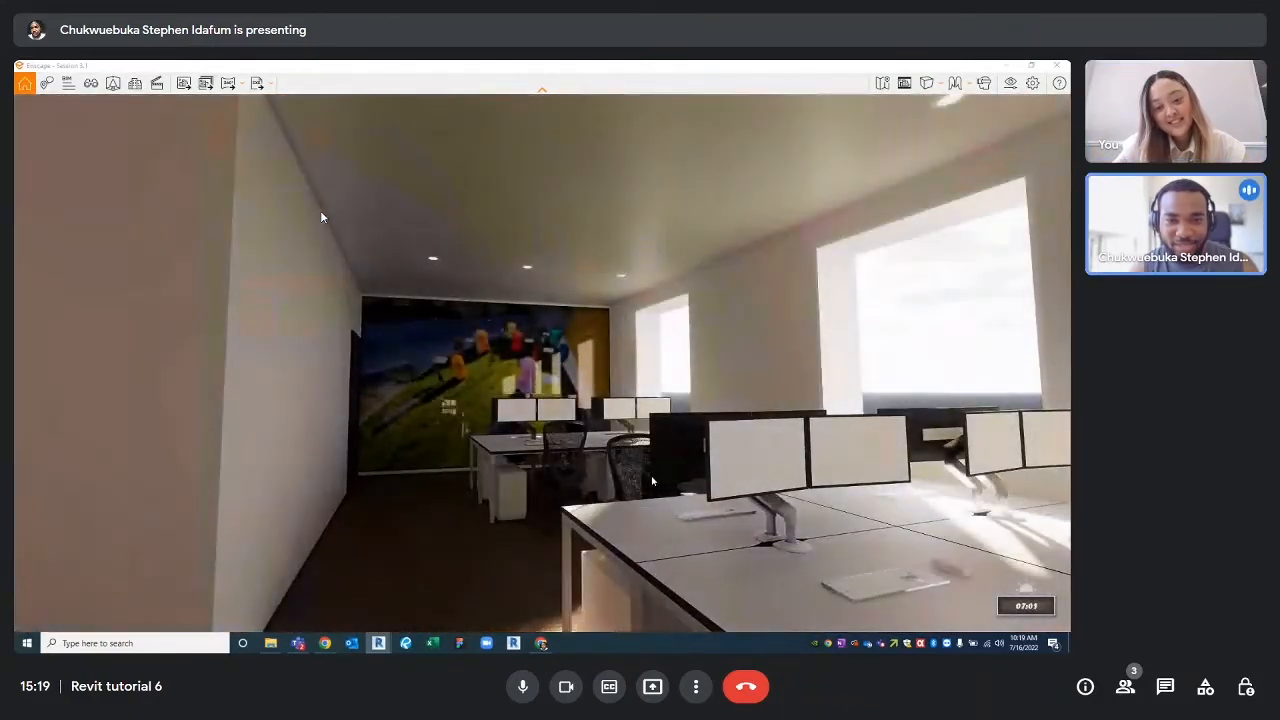
{"action": "key", "text": "i"}
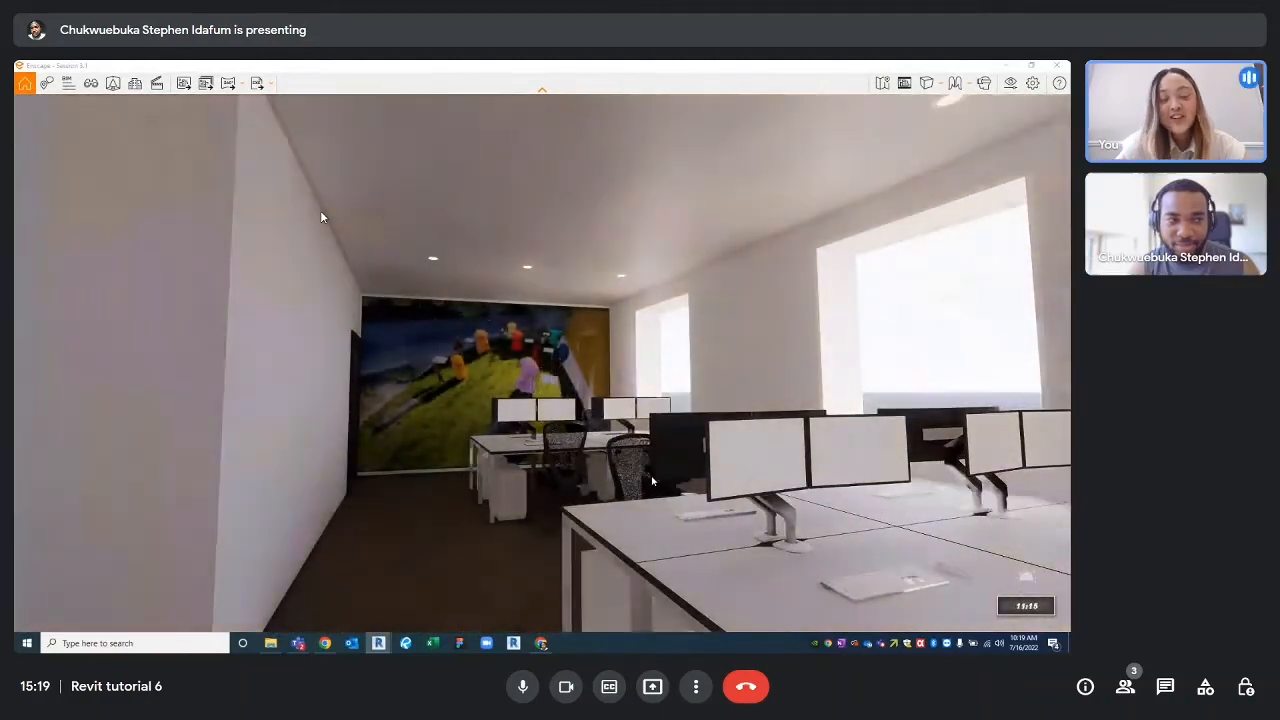
- Approach the mural on the open office's end wall and examine it up close
{"action": "left_click_drag", "start_coordinate": [643, 475], "coordinate": [669, 447]}
{"action": "key", "text": "w"}
{"action": "key", "text": "w"}
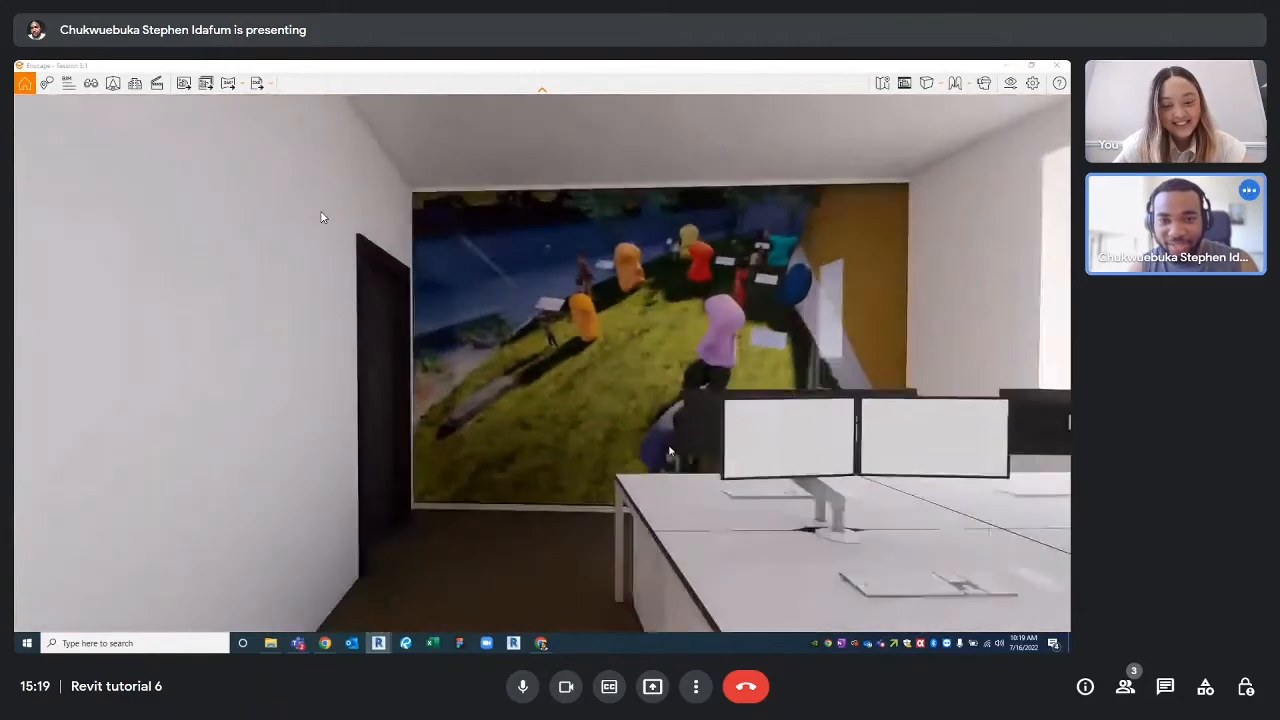
{"action": "key", "text": "w"}
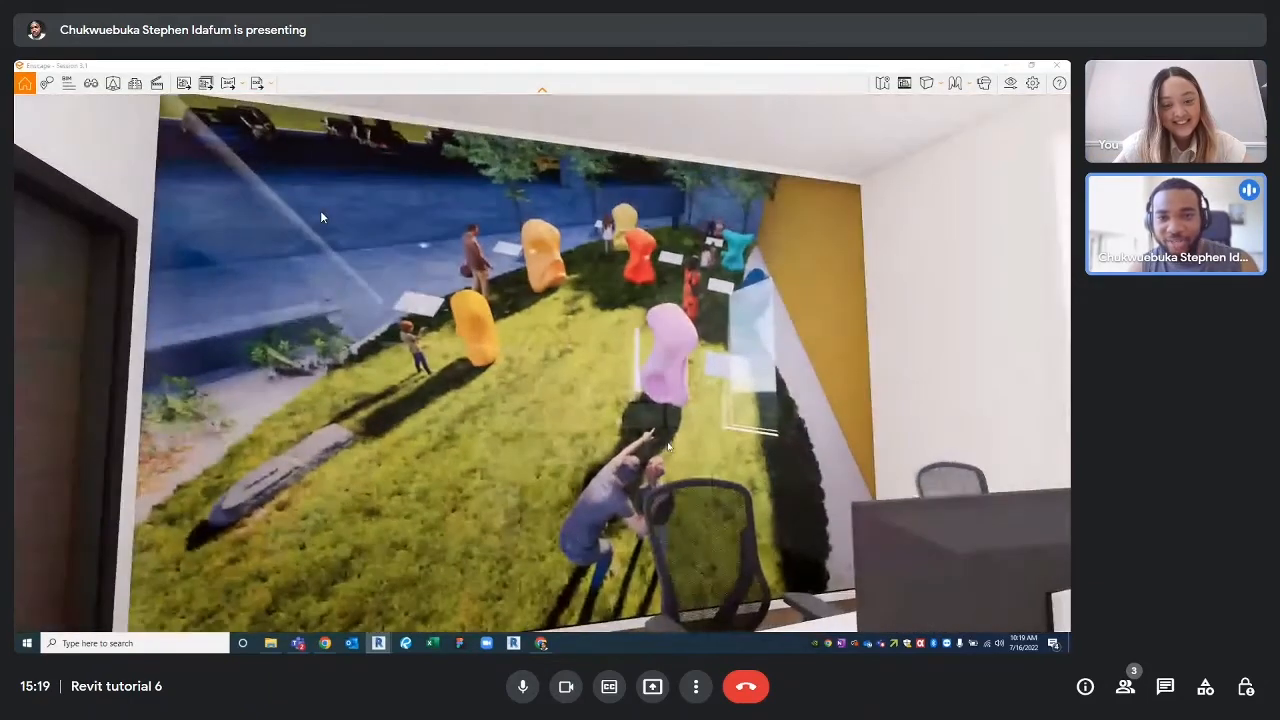
{"action": "left_click_drag", "start_coordinate": [669, 447], "coordinate": [672, 451]}
{"action": "key", "text": "d"}
{"action": "key", "text": "d"}
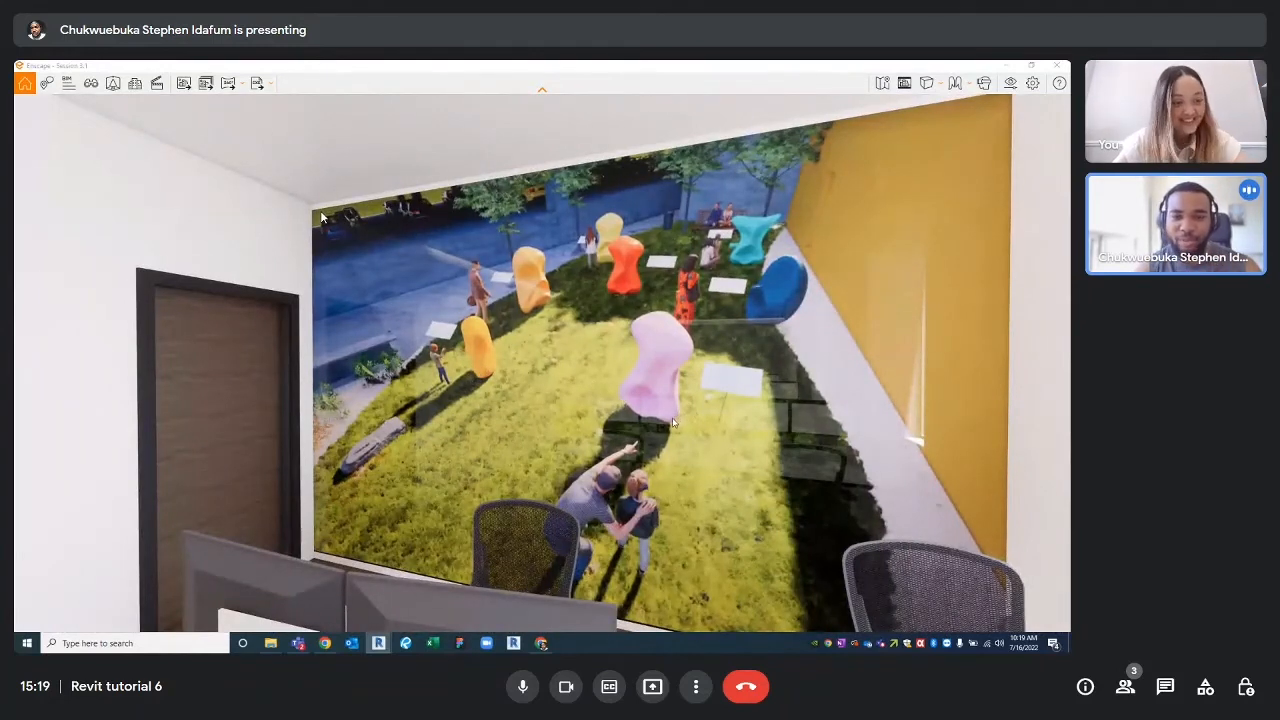
- Review the workstations and downlights from the mural end, then return to a view of the reception desk
{"action": "left_click_drag", "start_coordinate": [740, 462], "coordinate": [694, 466]}
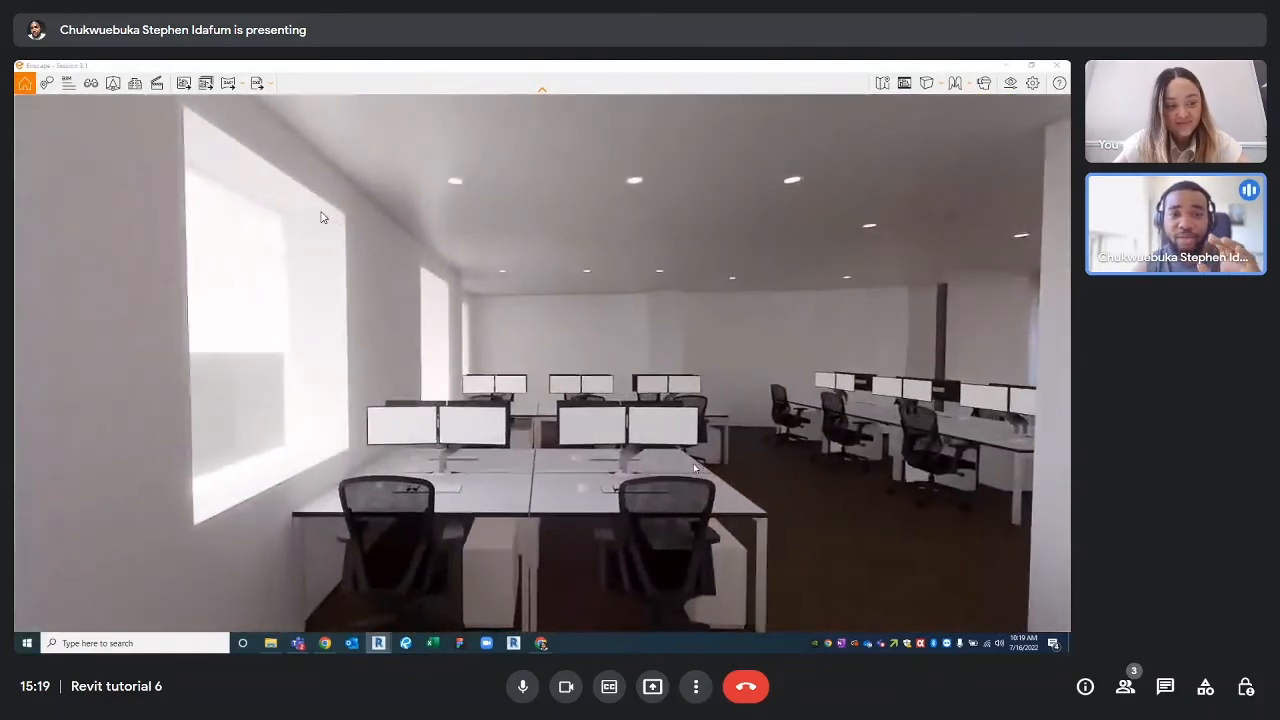
{"action": "key", "text": "d"}
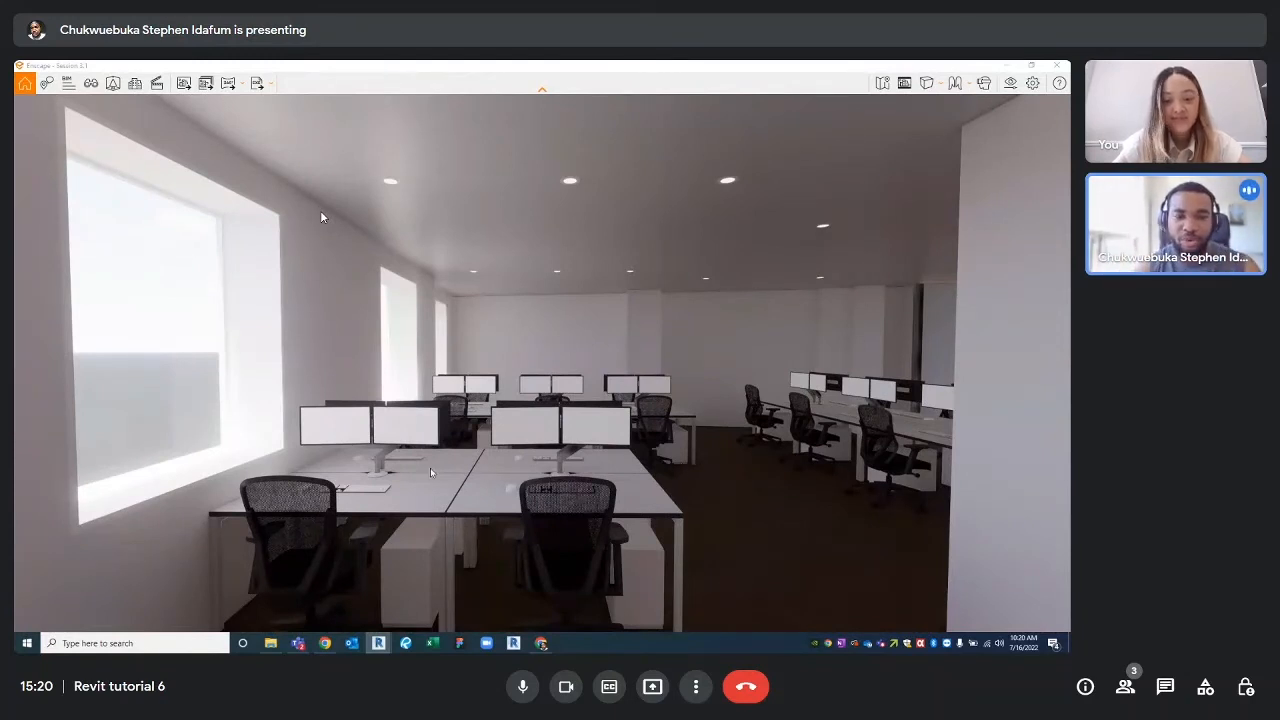
{"action": "key", "text": "w"}
{"action": "left_click_drag", "start_coordinate": [372, 490], "coordinate": [634, 468]}
{"action": "key", "text": "w"}
{"action": "key", "text": "w"}
{"action": "key", "text": "w"}
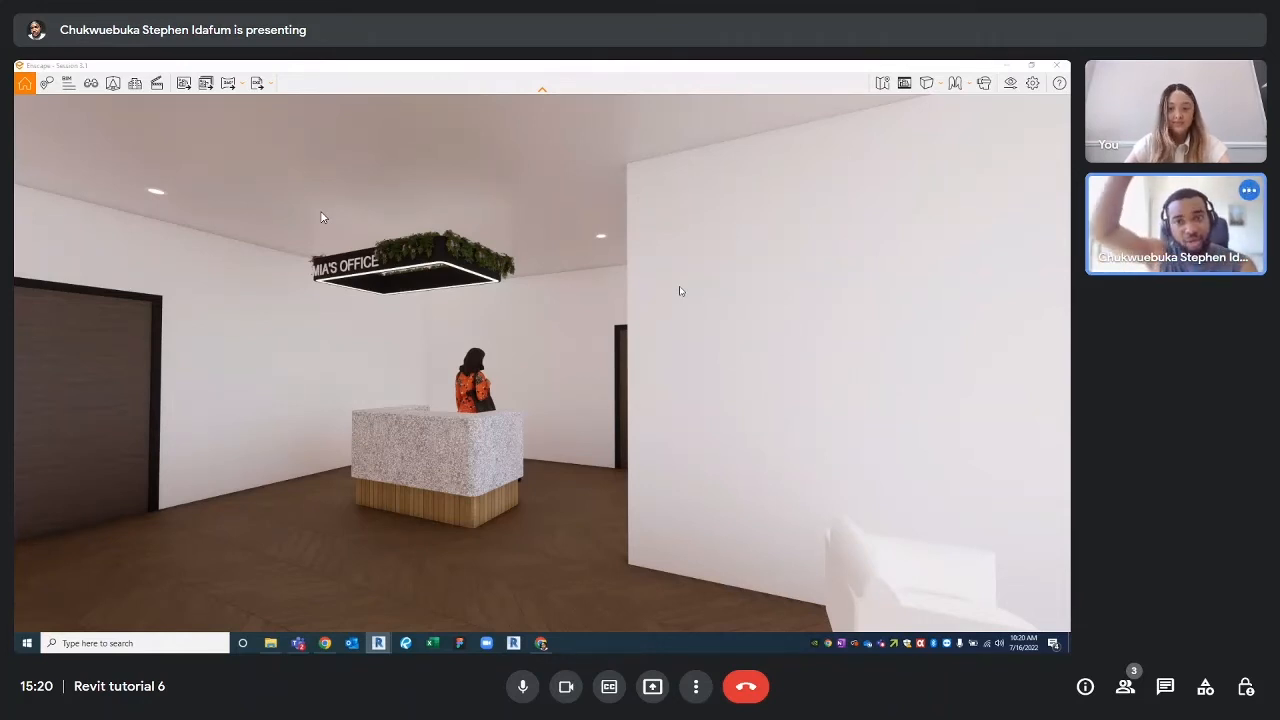
- Switch to Revit's {3D} view, select the TYPICAL CEILING and face the model from the front
{"action": "left_click", "coordinate": [1004, 69]}
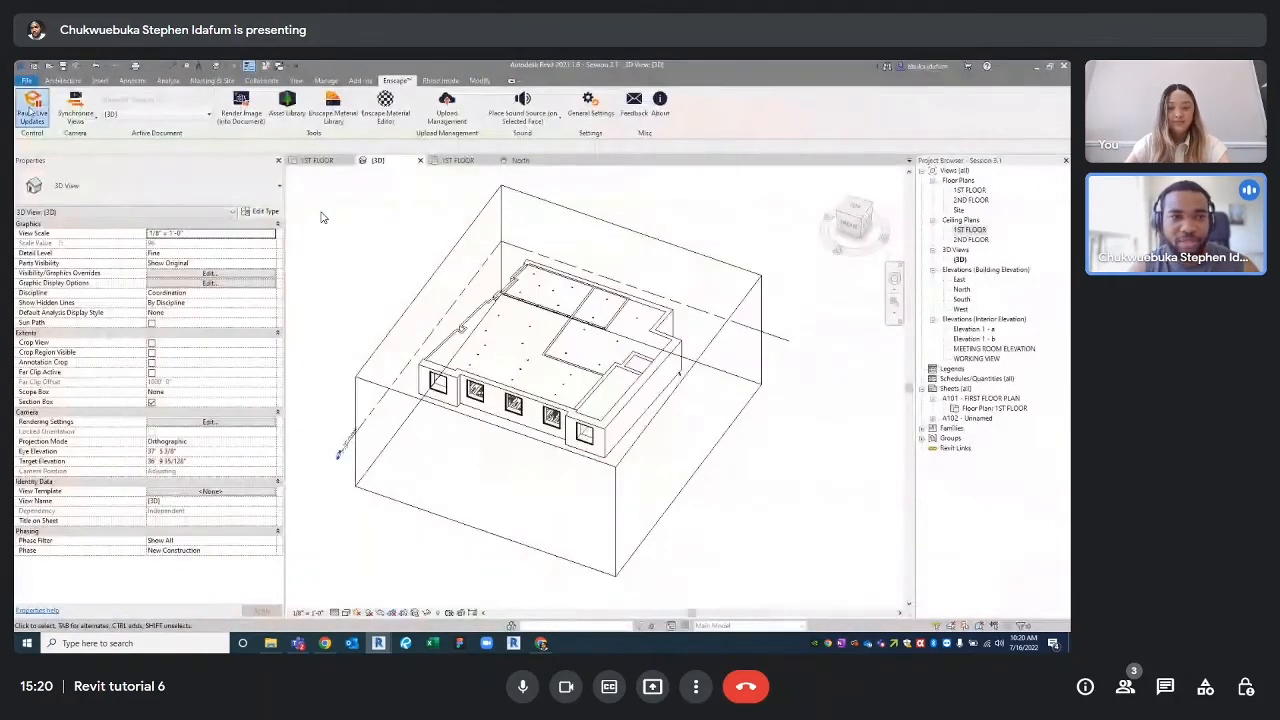
{"action": "scroll", "coordinate": [620, 330], "scroll_direction": "up", "scroll_amount": 3}
{"action": "left_click", "coordinate": [647, 316]}
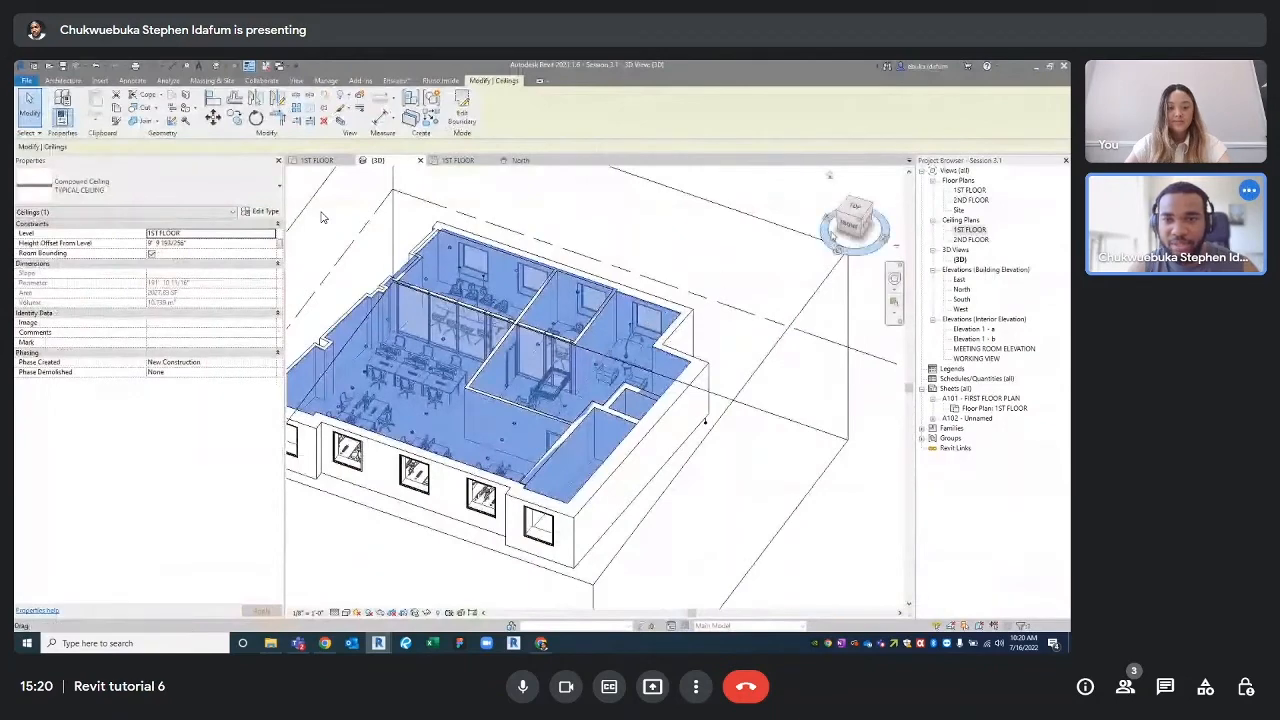
{"action": "left_click", "coordinate": [843, 226]}
{"action": "scroll", "coordinate": [634, 309], "scroll_direction": "up", "scroll_amount": 3}
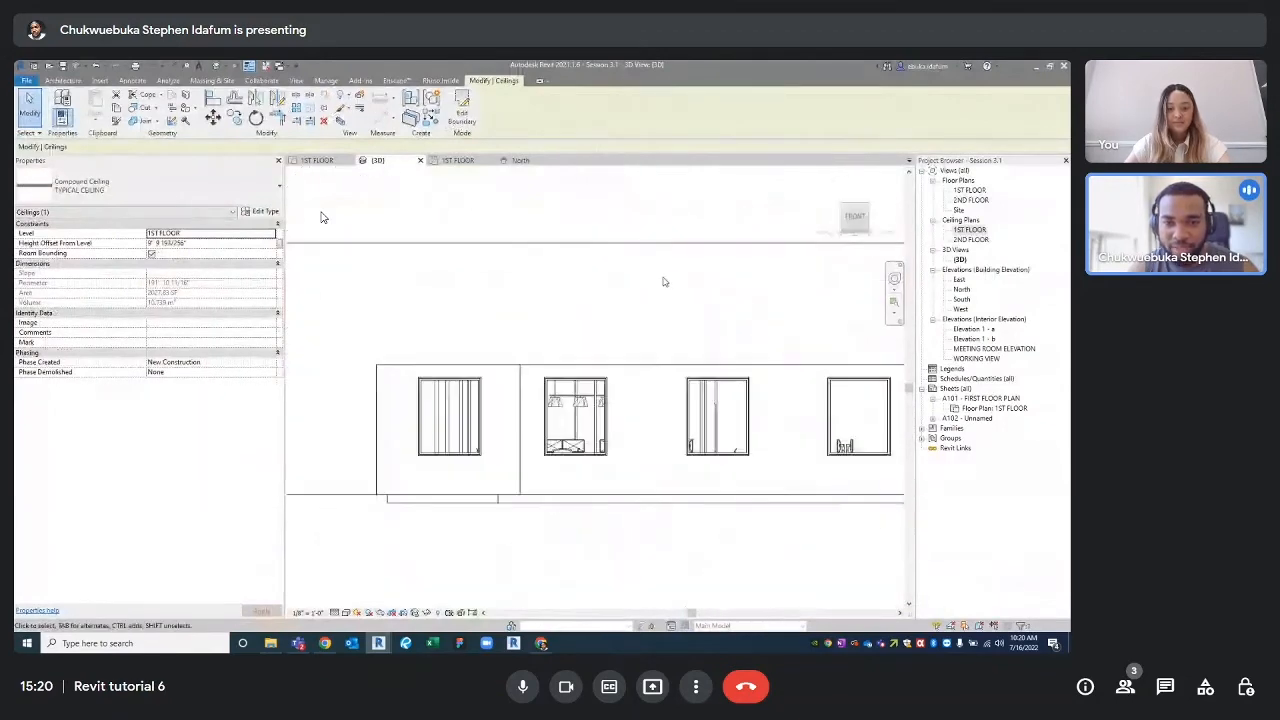
- Lower the section box's upper face below the ceiling to expose the first floor's furnished interior
{"action": "left_click", "coordinate": [674, 245]}
{"action": "scroll", "coordinate": [606, 267], "scroll_direction": "up", "scroll_amount": 3}
{"action": "left_click_drag", "start_coordinate": [616, 237], "coordinate": [612, 431]}
{"action": "scroll", "coordinate": [657, 380], "scroll_direction": "down", "scroll_amount": 1}
{"action": "middle_click_drag", "start_coordinate": [677, 331], "coordinate": [616, 404], "text": "shift"}
{"action": "scroll", "coordinate": [610, 430], "scroll_direction": "down", "scroll_amount": 5}
{"action": "scroll", "coordinate": [616, 404], "scroll_direction": "up", "scroll_amount": 1}
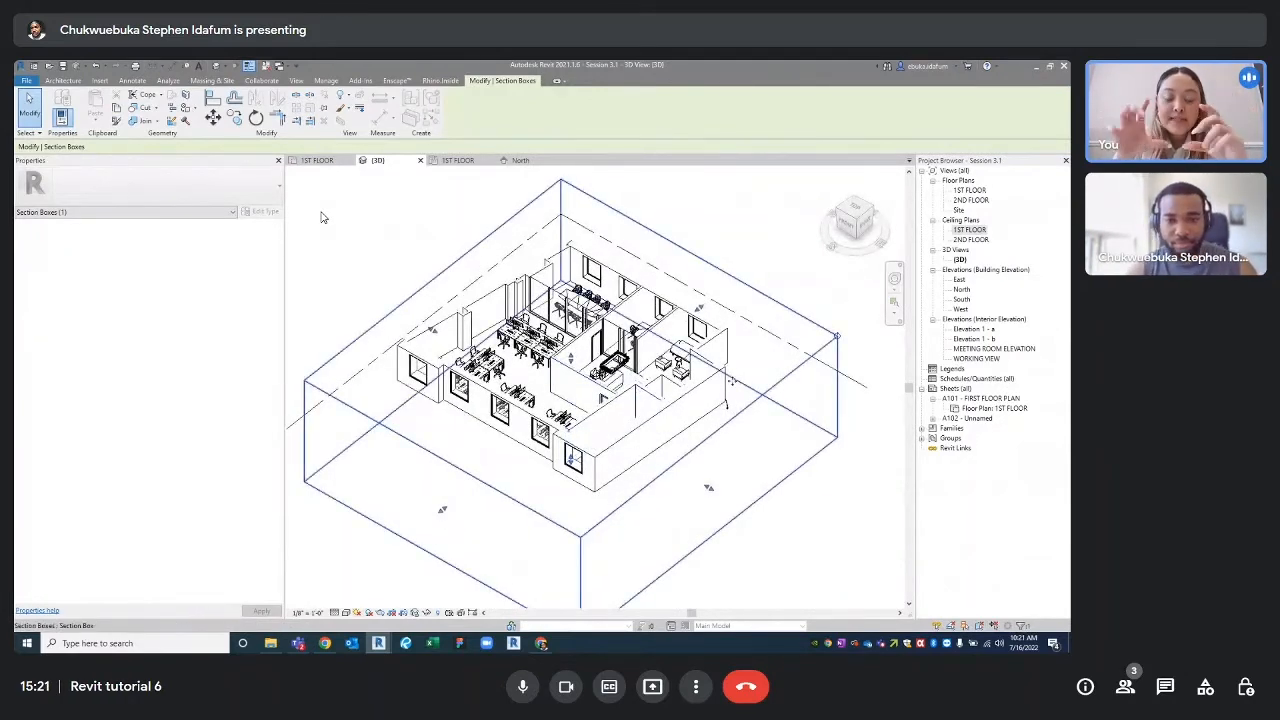
- Select the end MDS_Furniture_Desk_Bank desk in the row outside the meeting room and inspect it up close
{"action": "scroll", "coordinate": [322, 217], "scroll_direction": "up", "scroll_amount": 4}
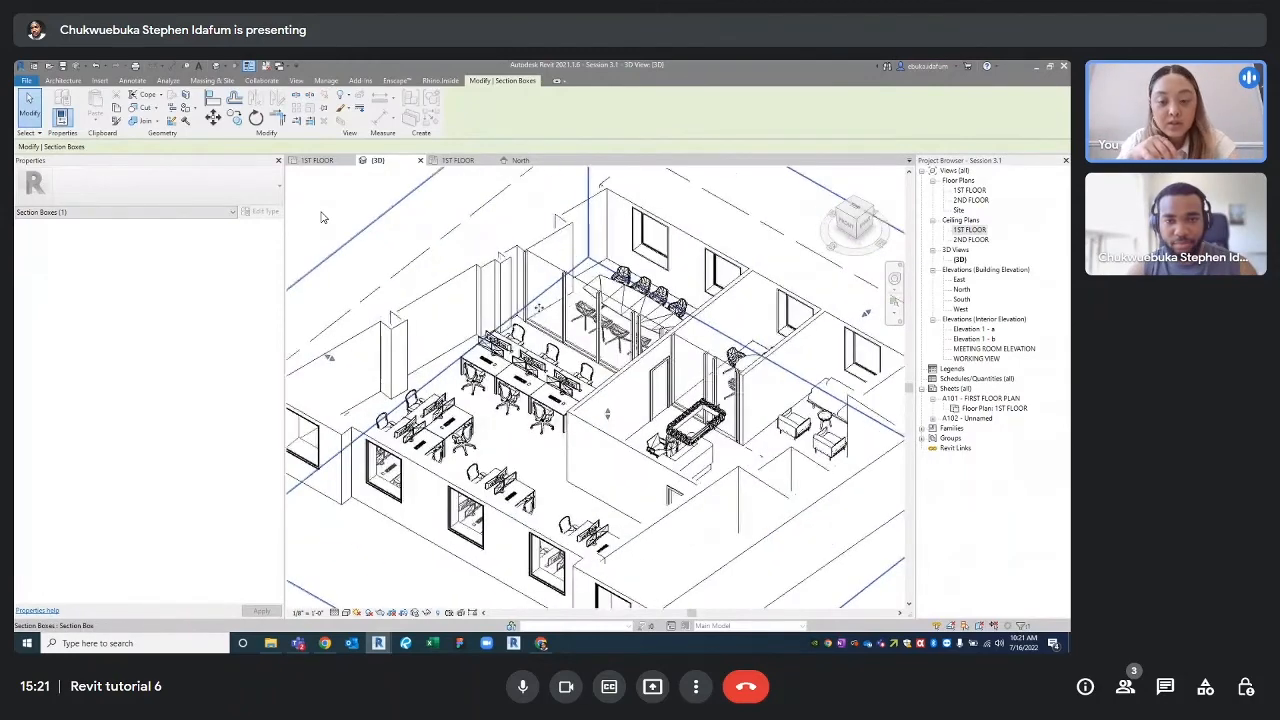
{"action": "scroll", "coordinate": [322, 217], "scroll_direction": "down", "scroll_amount": 4}
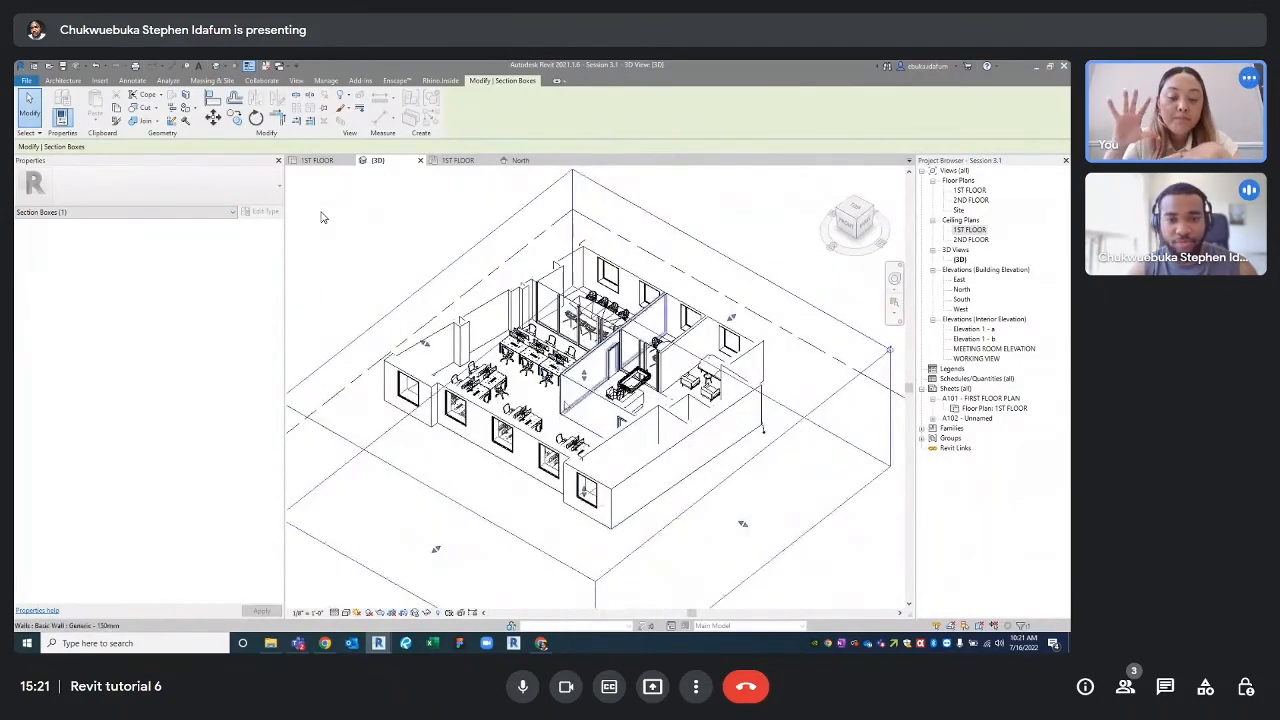
{"action": "scroll", "coordinate": [551, 385], "scroll_direction": "up", "scroll_amount": 1}
{"action": "scroll", "coordinate": [551, 385], "scroll_direction": "up", "scroll_amount": 1}
{"action": "middle_click_drag", "start_coordinate": [551, 385], "coordinate": [540, 437]}
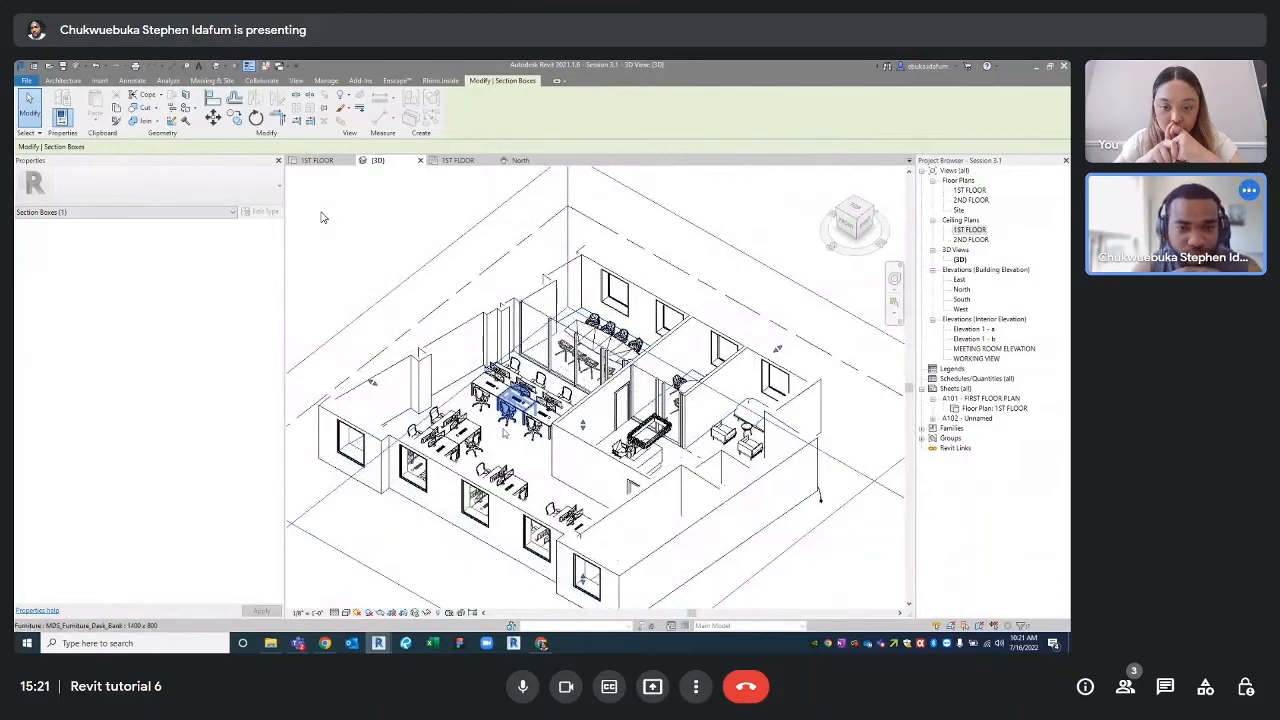
{"action": "scroll", "coordinate": [504, 432], "scroll_direction": "up", "scroll_amount": 2}
{"action": "scroll", "coordinate": [504, 432], "scroll_direction": "up", "scroll_amount": 1}
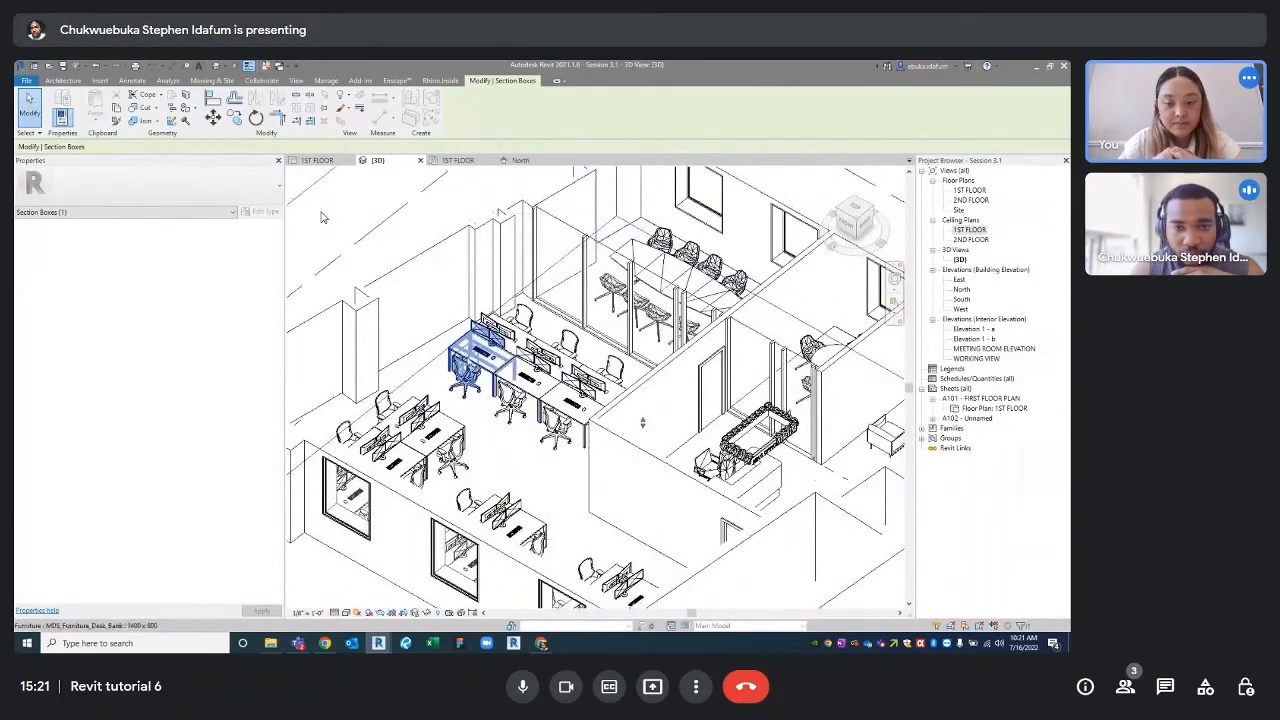
{"action": "left_click", "coordinate": [466, 360]}
{"action": "scroll", "coordinate": [322, 217], "scroll_direction": "up", "scroll_amount": 1}
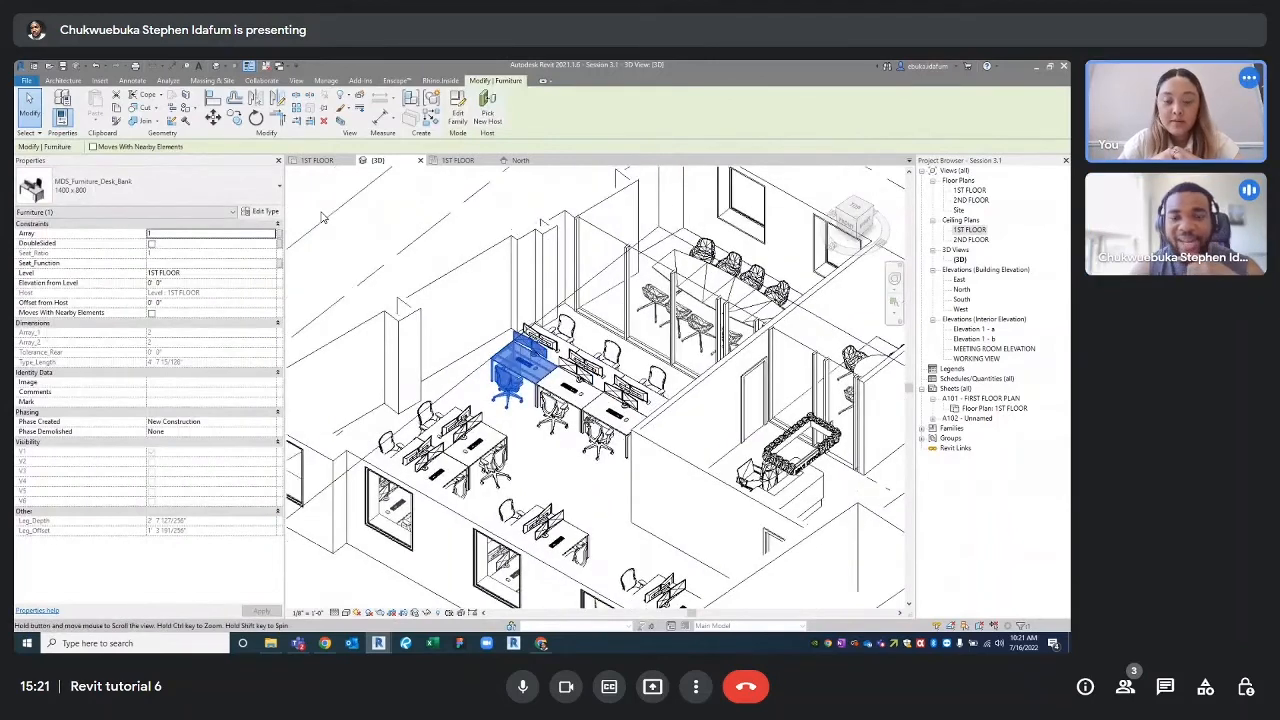
{"action": "scroll", "coordinate": [322, 217], "scroll_direction": "up", "scroll_amount": 4}
{"action": "scroll", "coordinate": [322, 217], "scroll_direction": "up", "scroll_amount": 2}
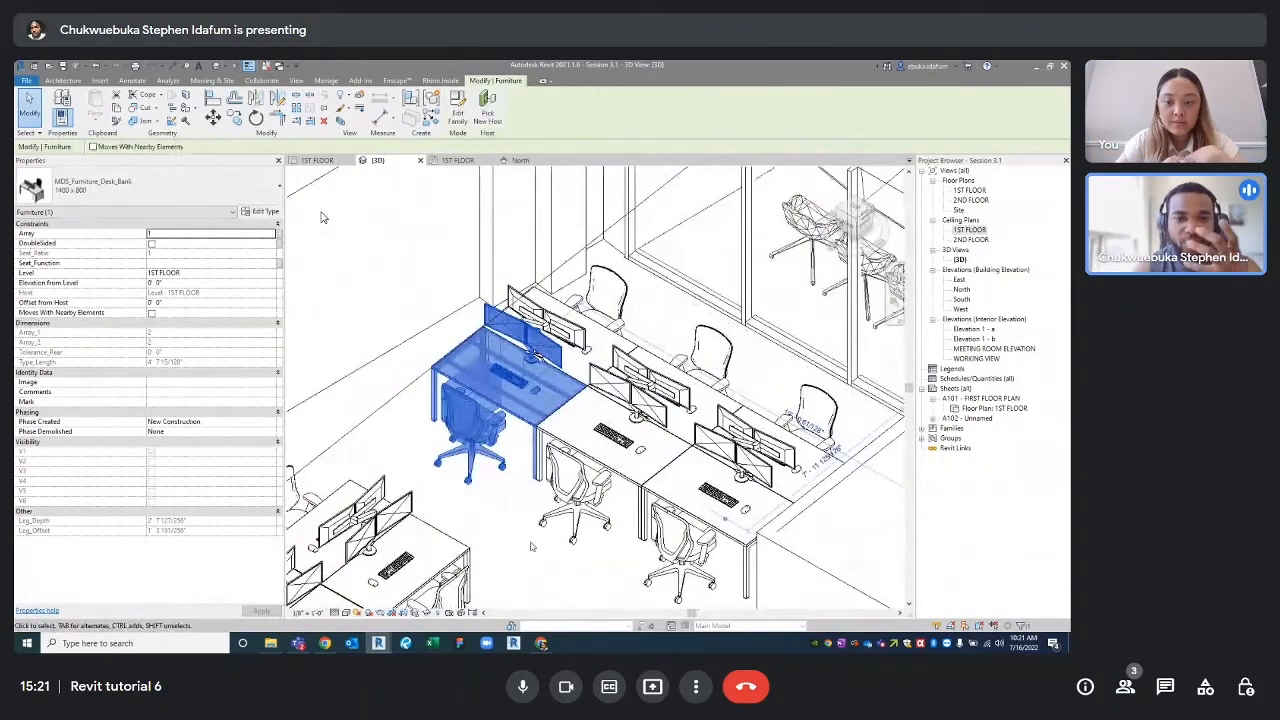
- Isolate the selected MDS_Furniture_Desk_Bank desk with a Selection Box and view it from the top
{"action": "key", "text": "Escape"}
{"action": "left_click", "coordinate": [501, 423]}
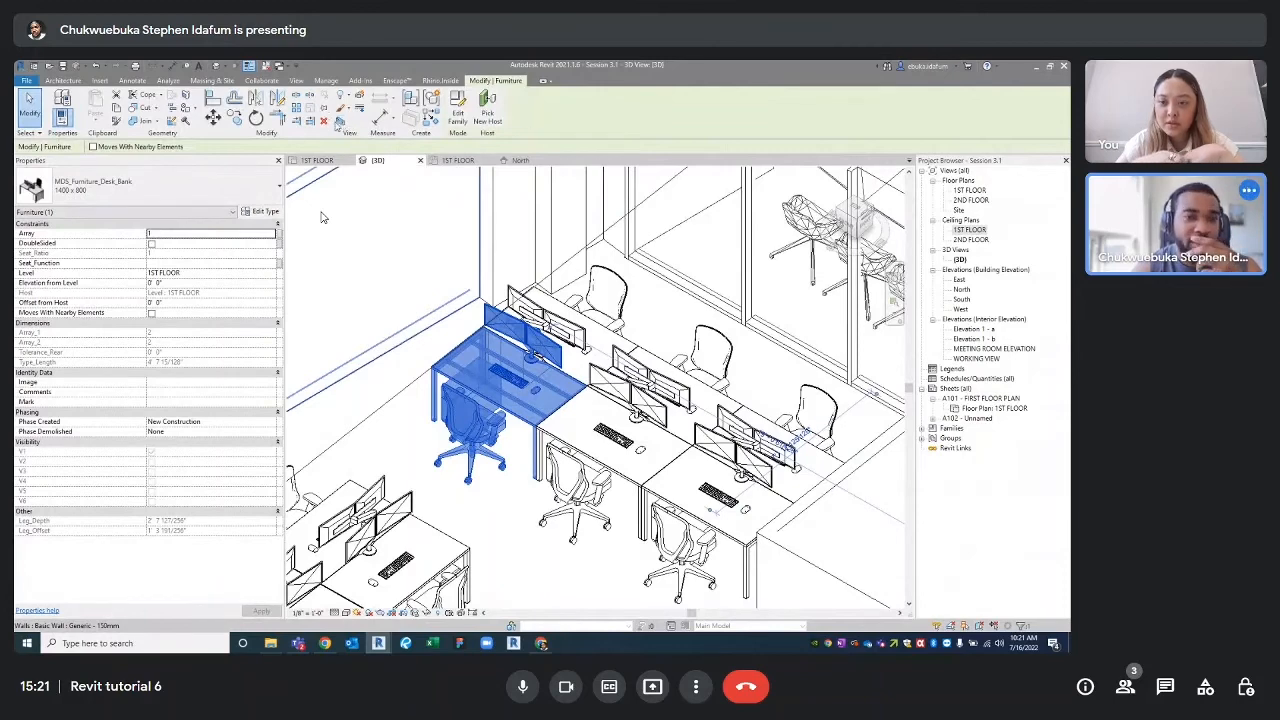
{"action": "left_click", "coordinate": [340, 123]}
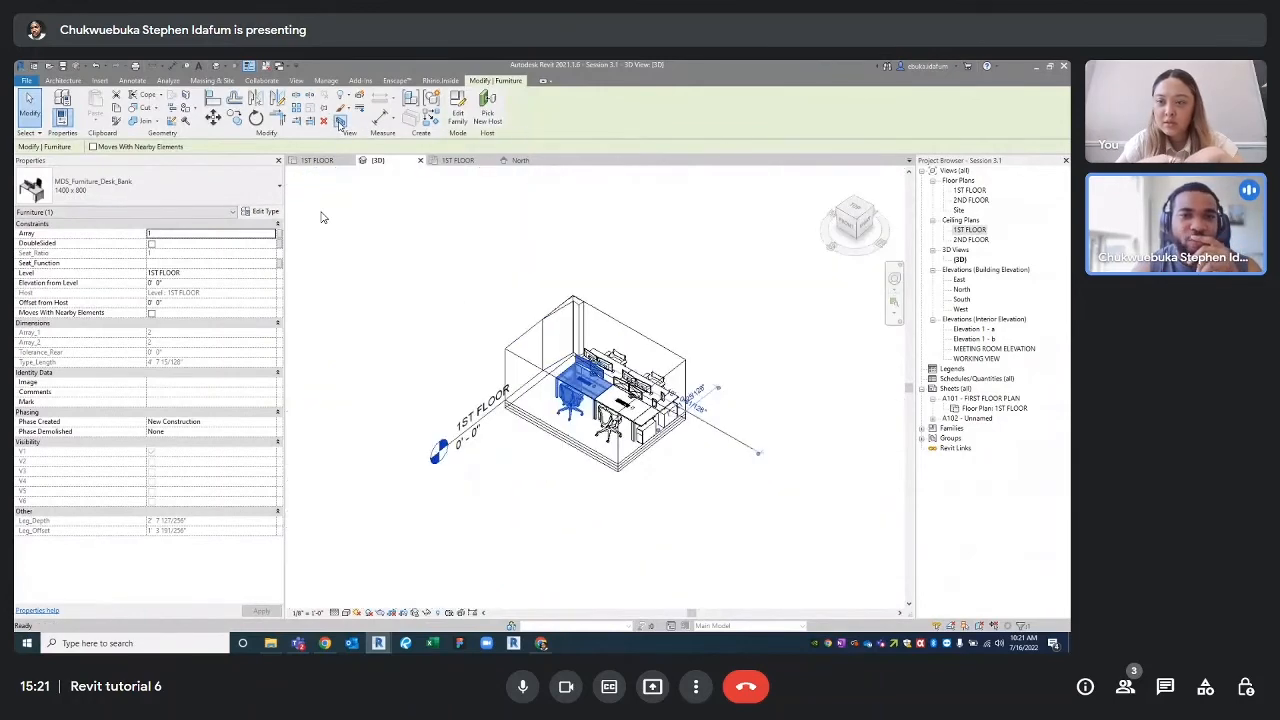
{"action": "left_click", "coordinate": [855, 207]}
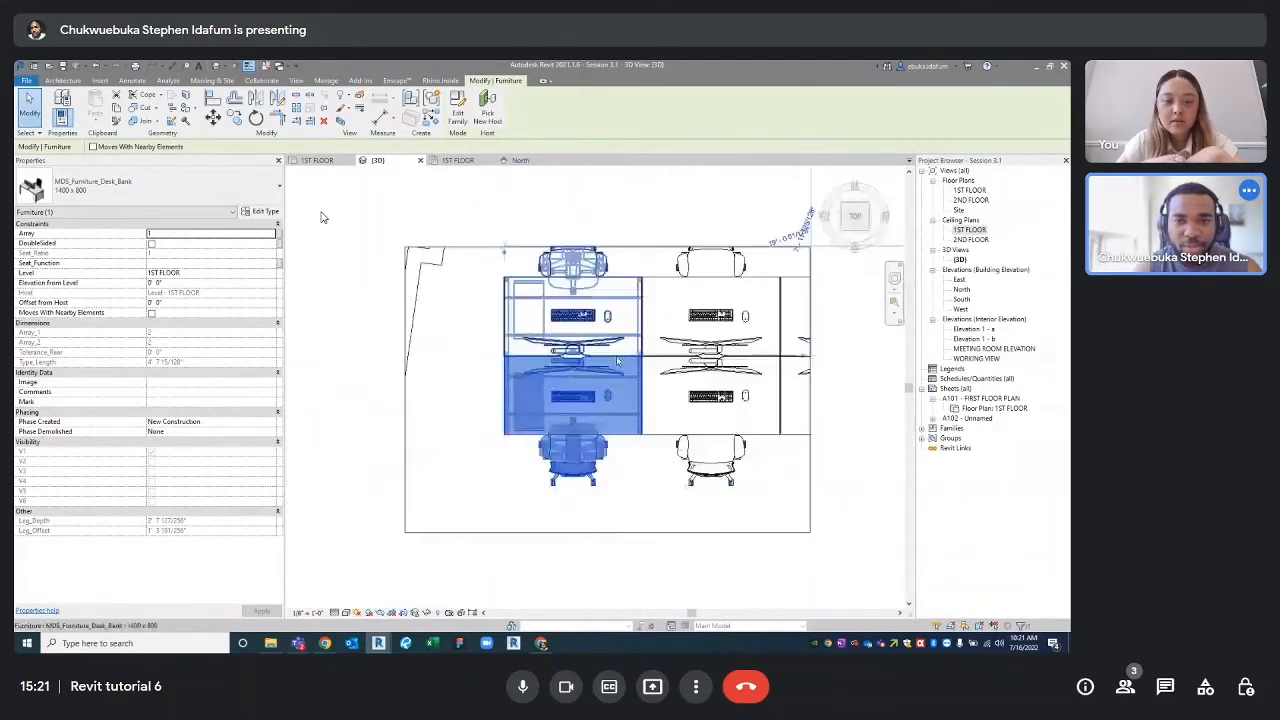
- Tighten the section box sides around the end pair of facing desks, leaving room for both chairs
{"action": "middle_click_drag", "start_coordinate": [614, 362], "coordinate": [598, 356]}
{"action": "left_click", "coordinate": [783, 368]}
{"action": "left_click_drag", "start_coordinate": [782, 381], "coordinate": [617, 380]}
{"action": "left_click_drag", "start_coordinate": [377, 381], "coordinate": [453, 372]}
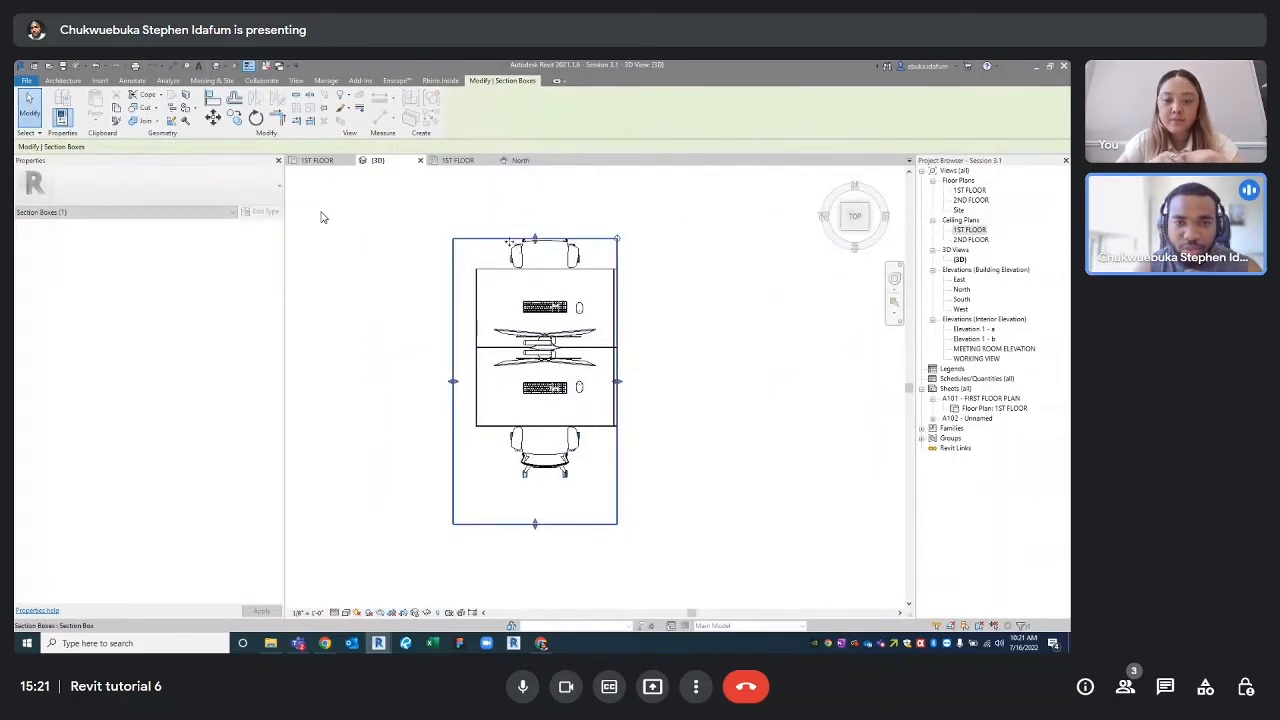
{"action": "left_click_drag", "start_coordinate": [535, 241], "coordinate": [539, 218]}
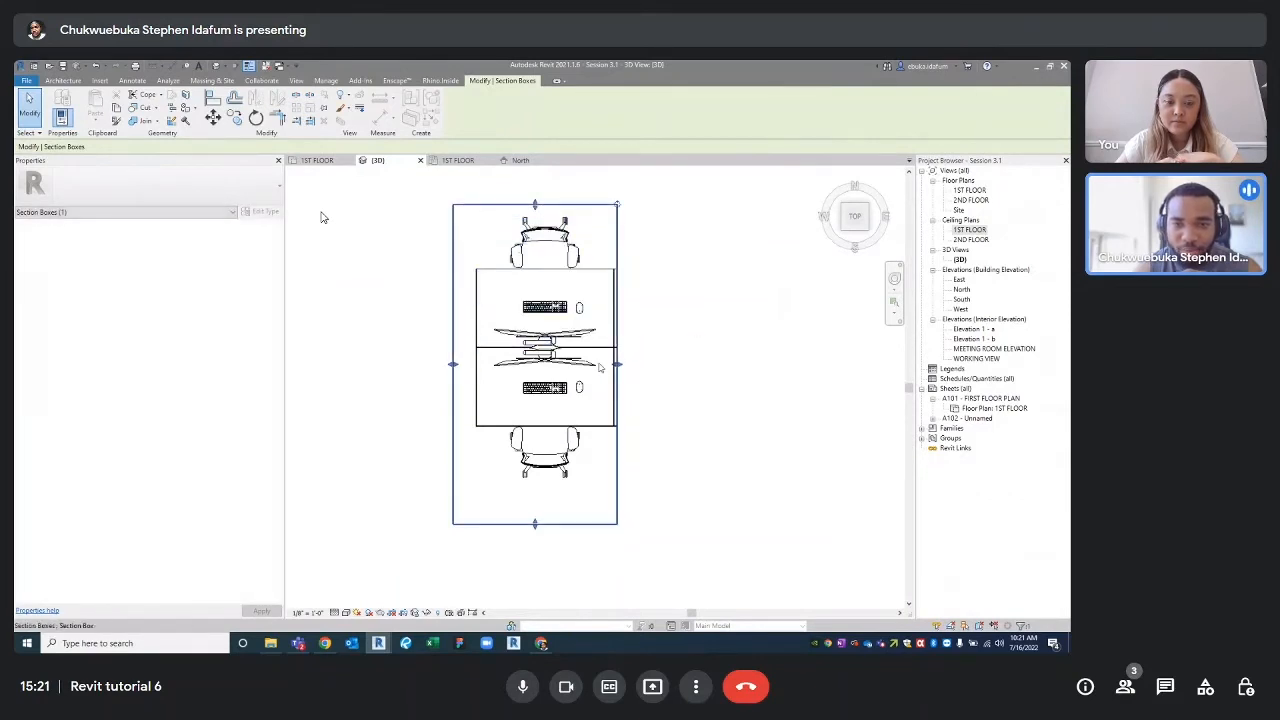
{"action": "scroll", "coordinate": [648, 362], "scroll_direction": "up", "scroll_amount": 4}
{"action": "left_click_drag", "start_coordinate": [616, 398], "coordinate": [603, 402]}
{"action": "scroll", "coordinate": [603, 402], "scroll_direction": "down", "scroll_amount": 5}
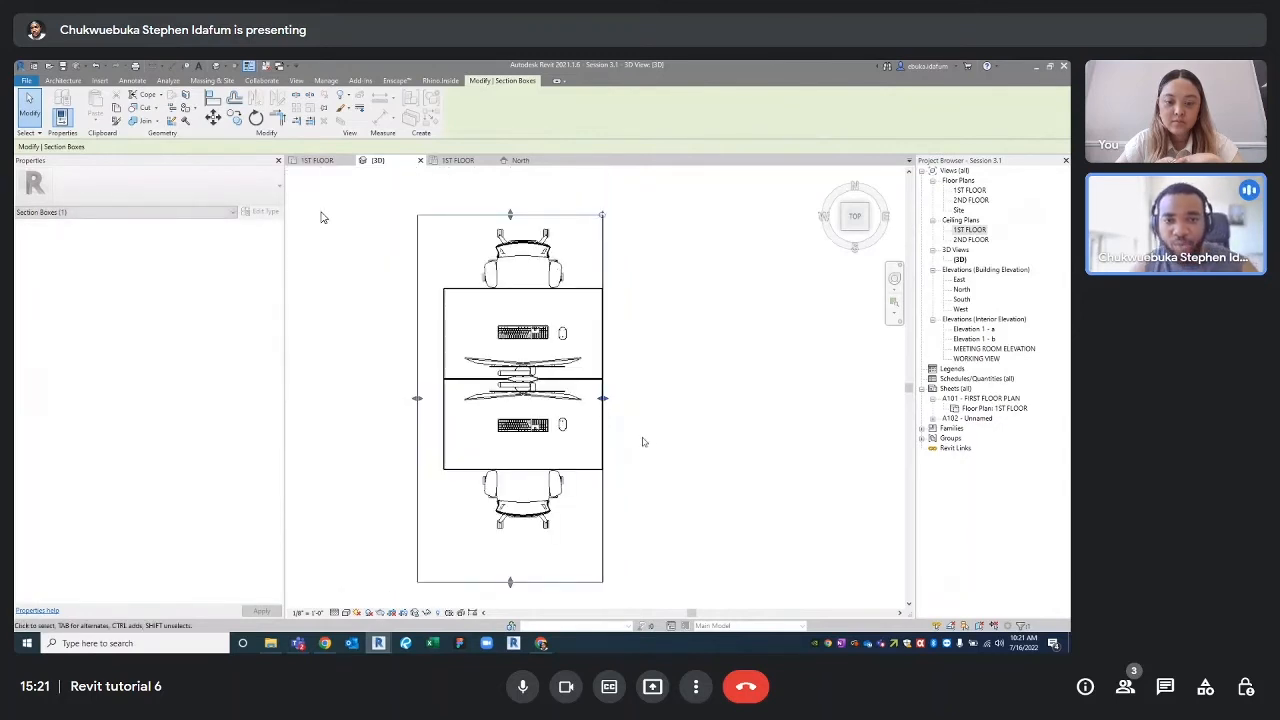
{"action": "scroll", "coordinate": [643, 442], "scroll_direction": "down", "scroll_amount": 1}
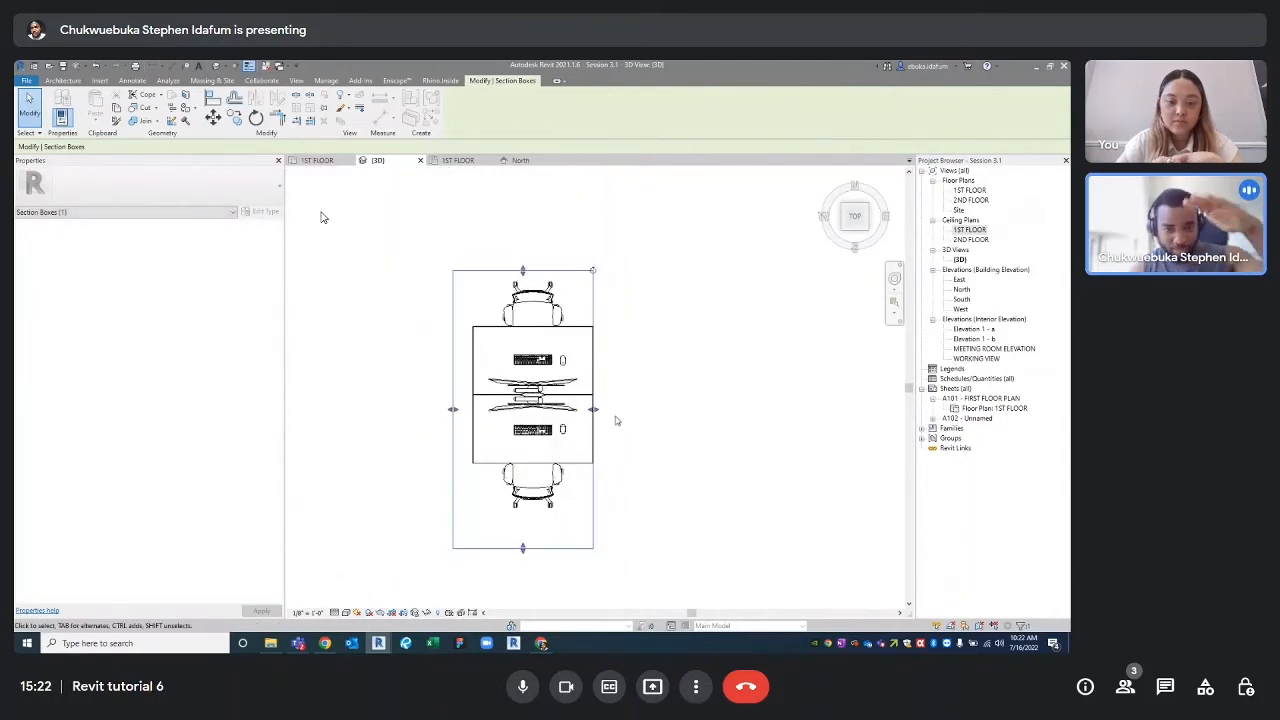
- Resume Enscape live updates and switch to the Enscape window to see the isolated desk pair rendered
{"action": "left_click", "coordinate": [645, 307]}
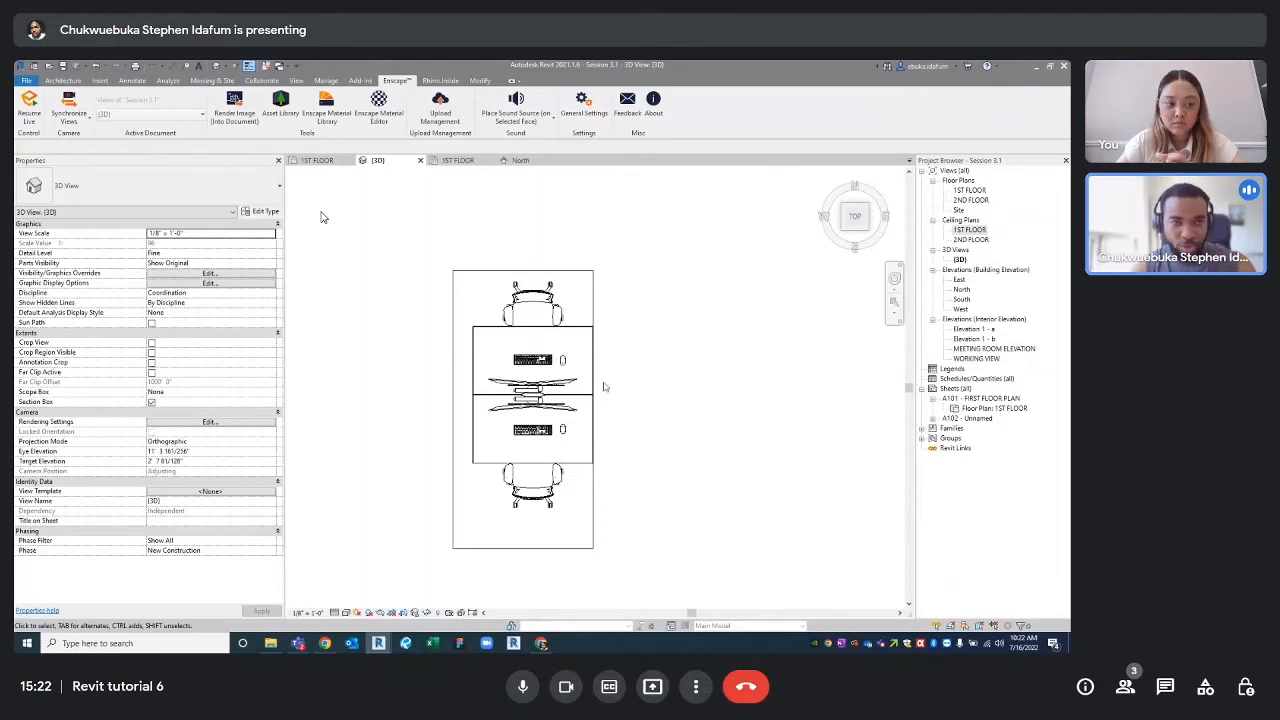
{"action": "left_click", "coordinate": [30, 106]}
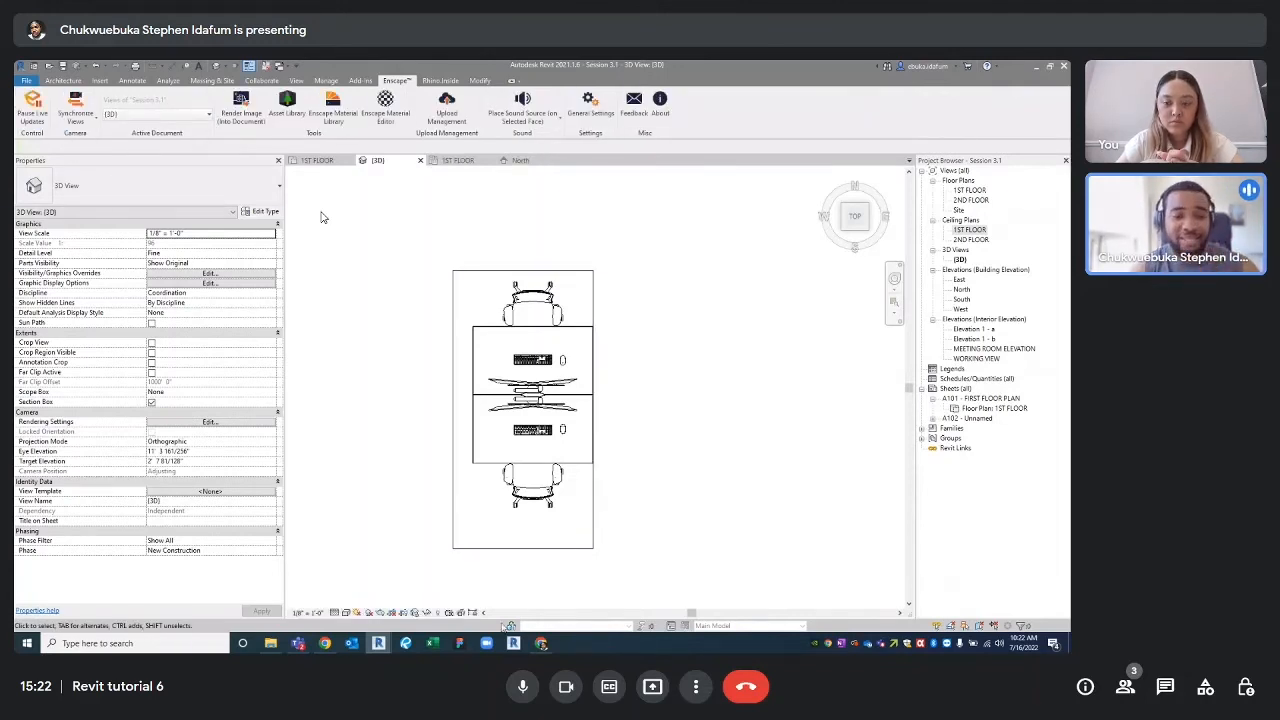
{"action": "mouse_move", "coordinate": [513, 643]}
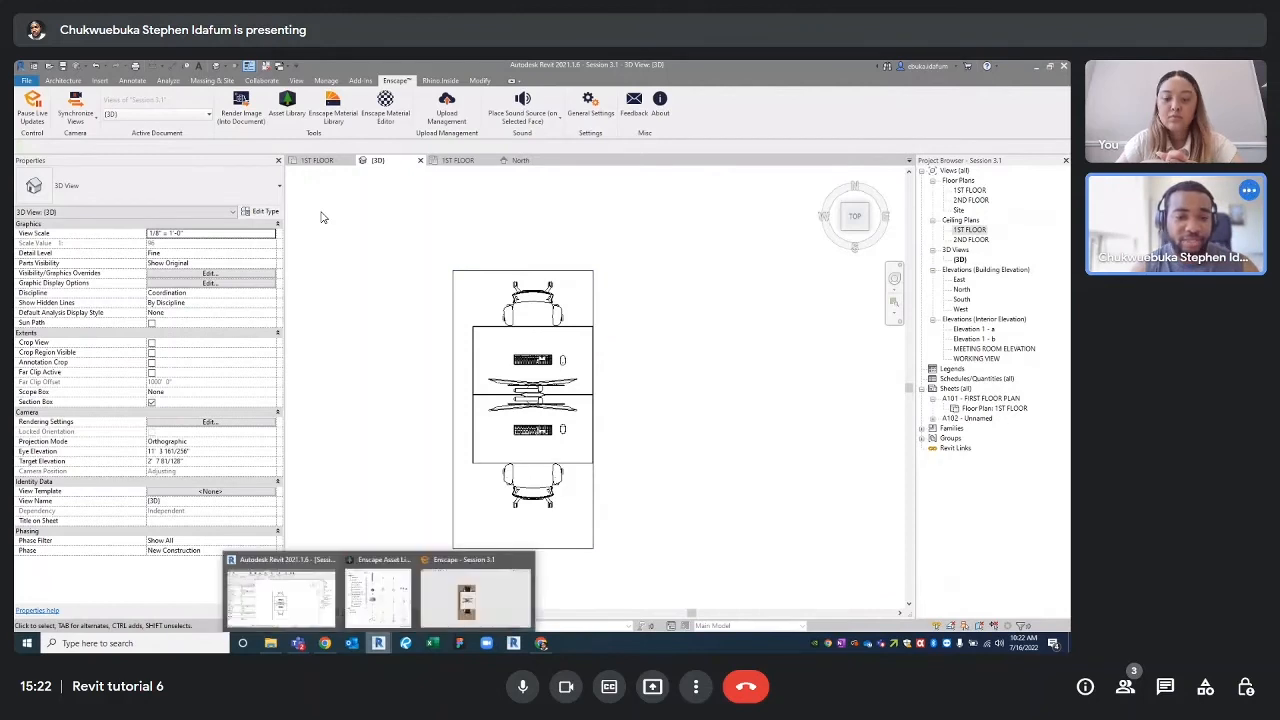
{"action": "left_click", "coordinate": [471, 622]}
{"action": "left_click", "coordinate": [643, 134]}
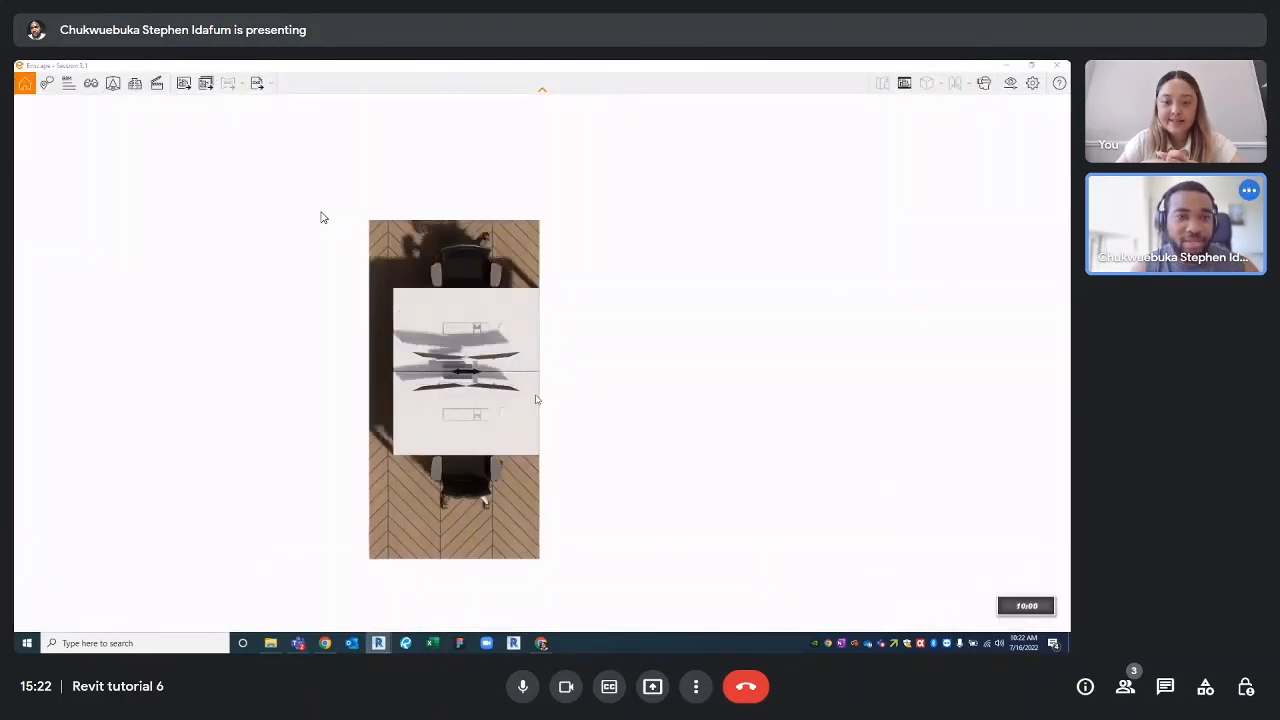
- Set the sun's time of day to about 12:00, then centre and enlarge the rendered desk pair
{"action": "key", "text": "i"}
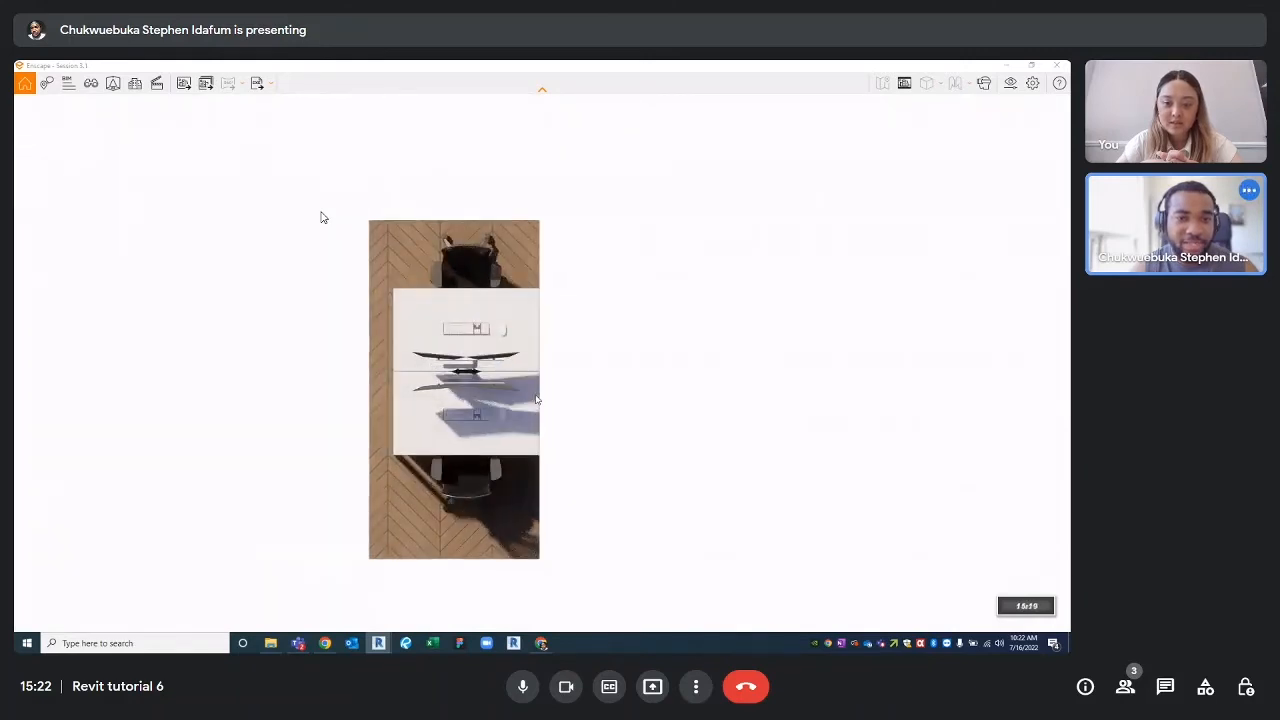
{"action": "key", "text": "u"}
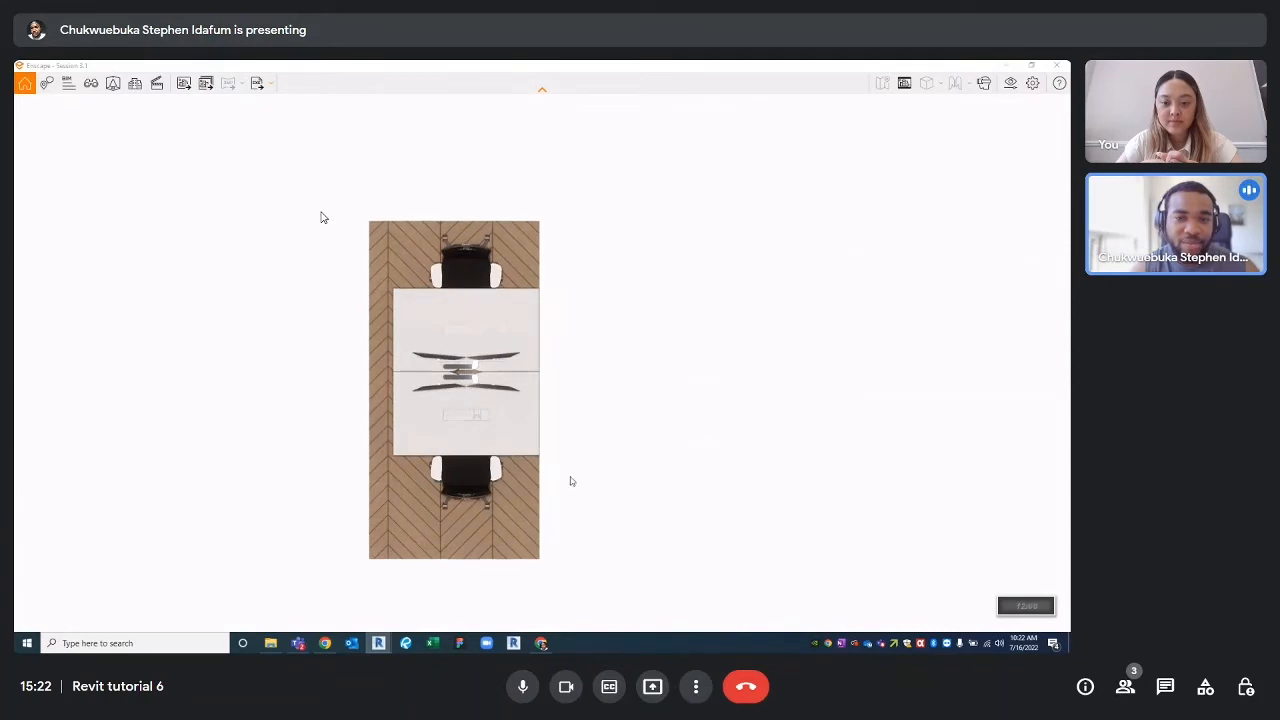
{"action": "key", "text": "a"}
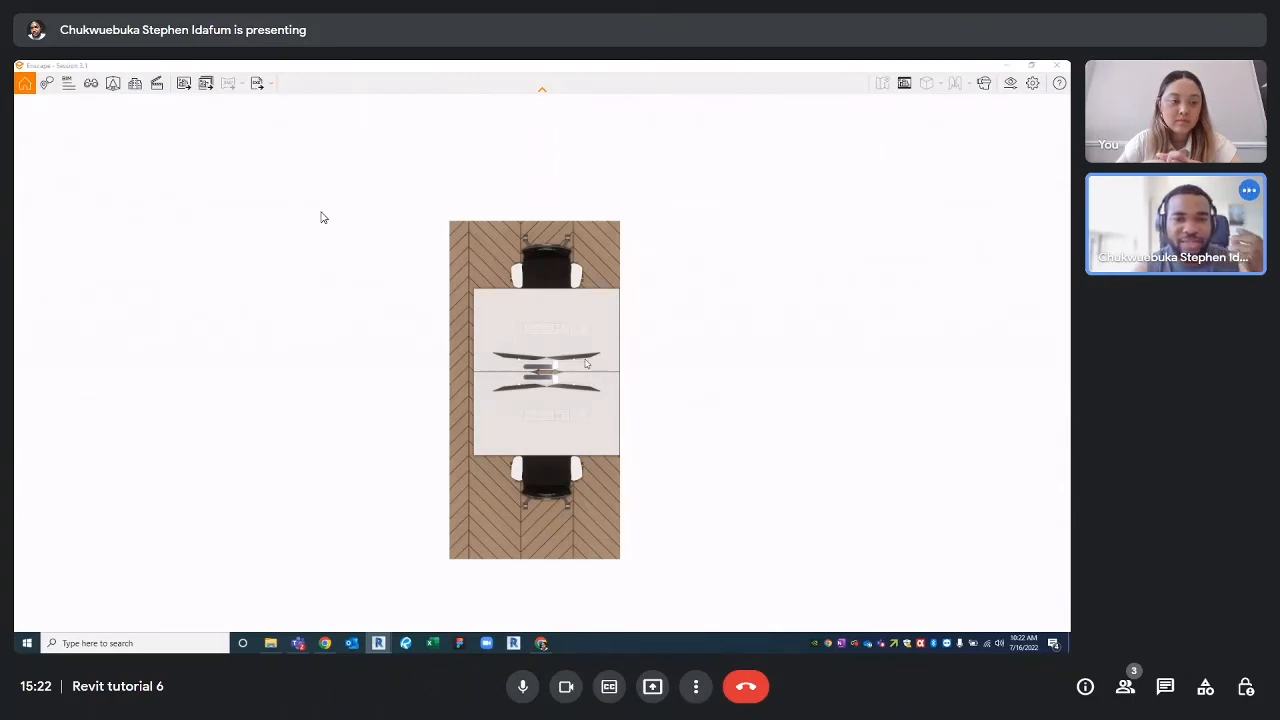
{"action": "scroll", "coordinate": [586, 363], "scroll_direction": "up", "scroll_amount": 2}
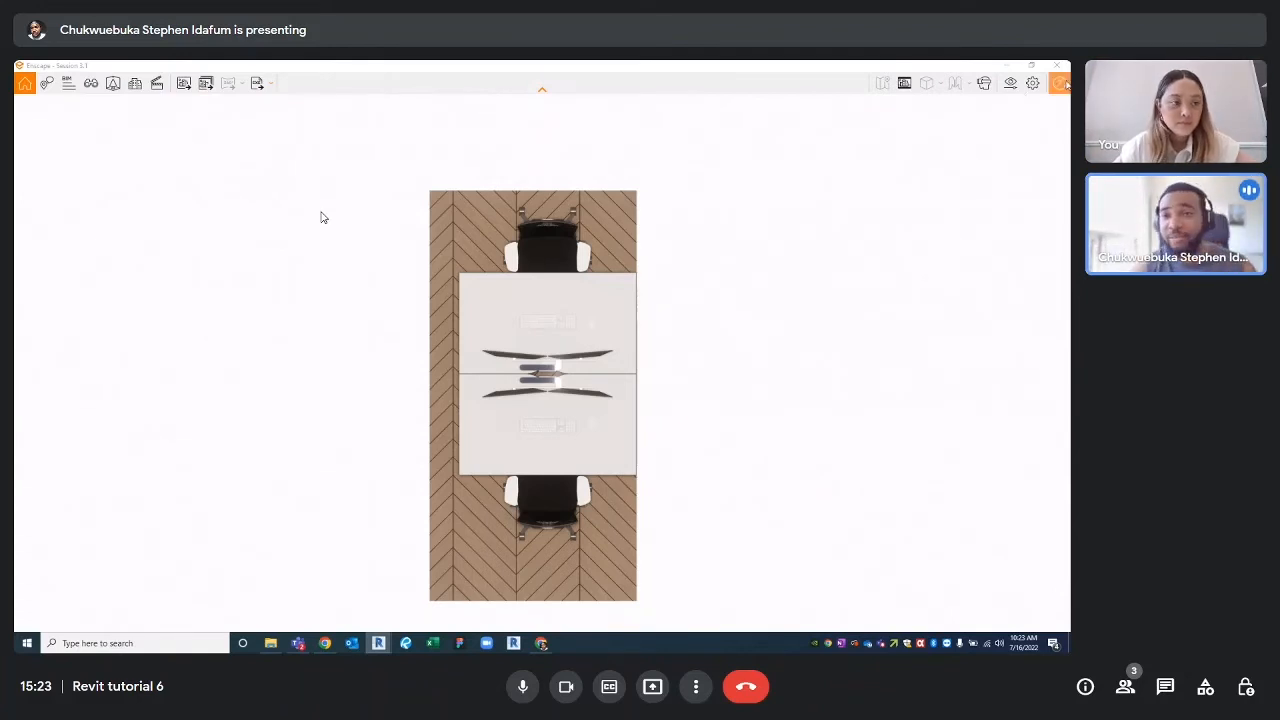
- Set the output resolution to Ultra HD in Enscape's visual settings after trying Custom
{"action": "left_click", "coordinate": [1010, 83]}
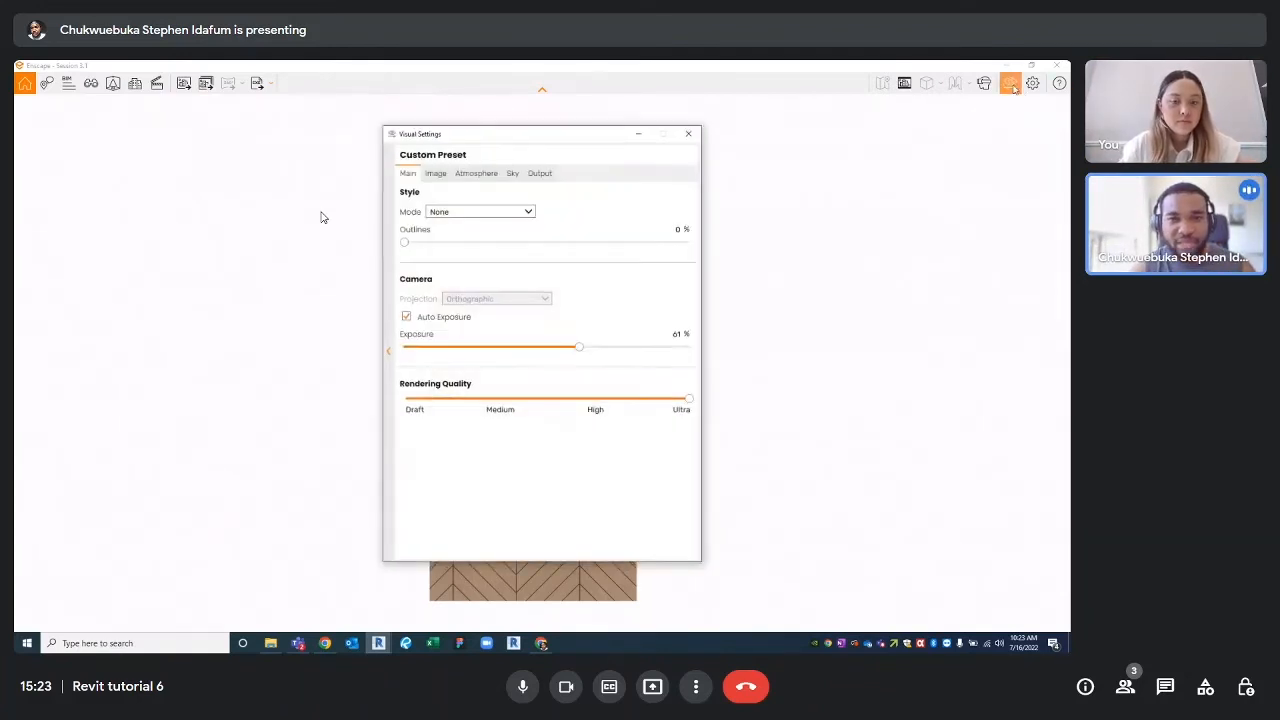
{"action": "left_click", "coordinate": [540, 173]}
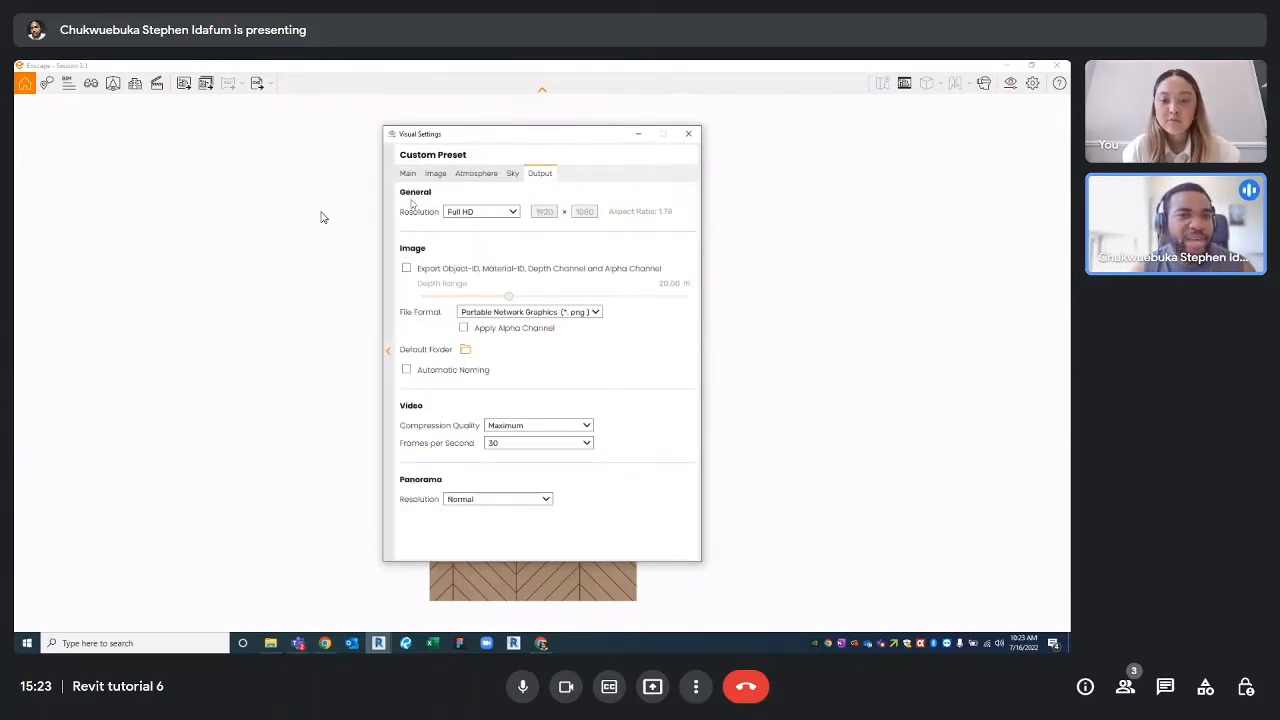
{"action": "left_click", "coordinate": [512, 213]}
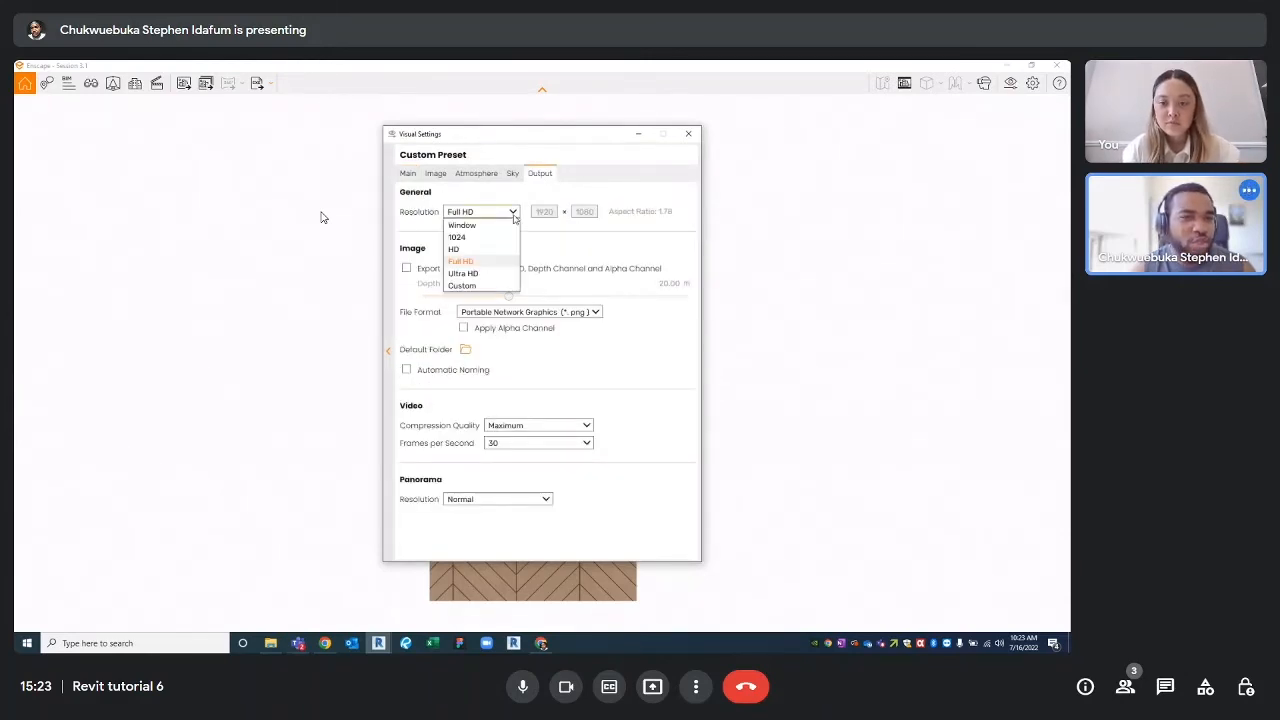
{"action": "left_click", "coordinate": [483, 287]}
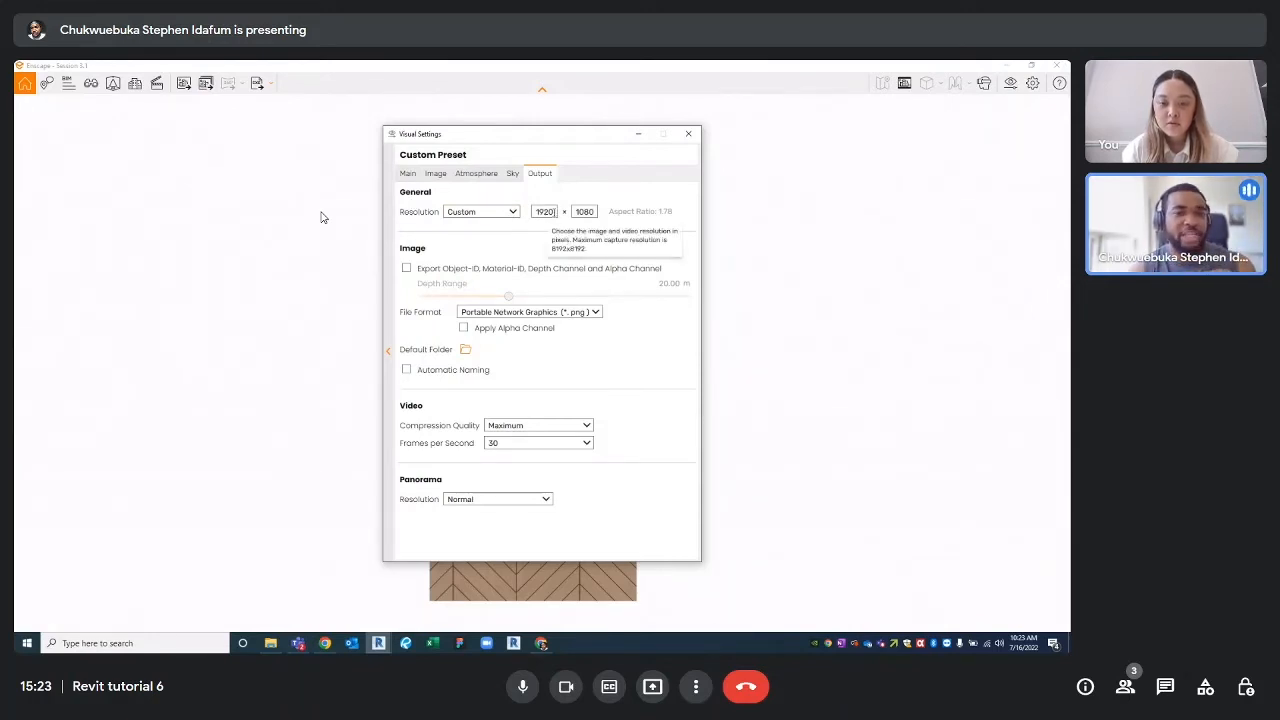
{"action": "left_click", "coordinate": [495, 212]}
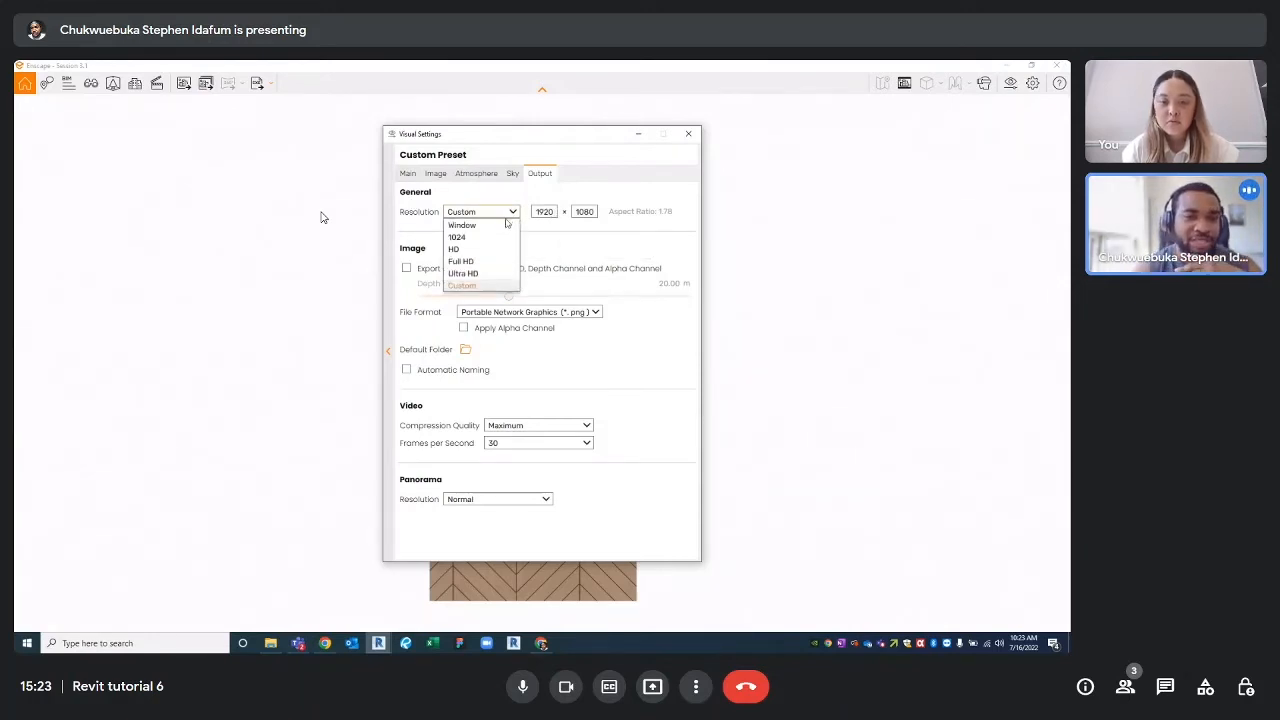
{"action": "left_click", "coordinate": [493, 274]}
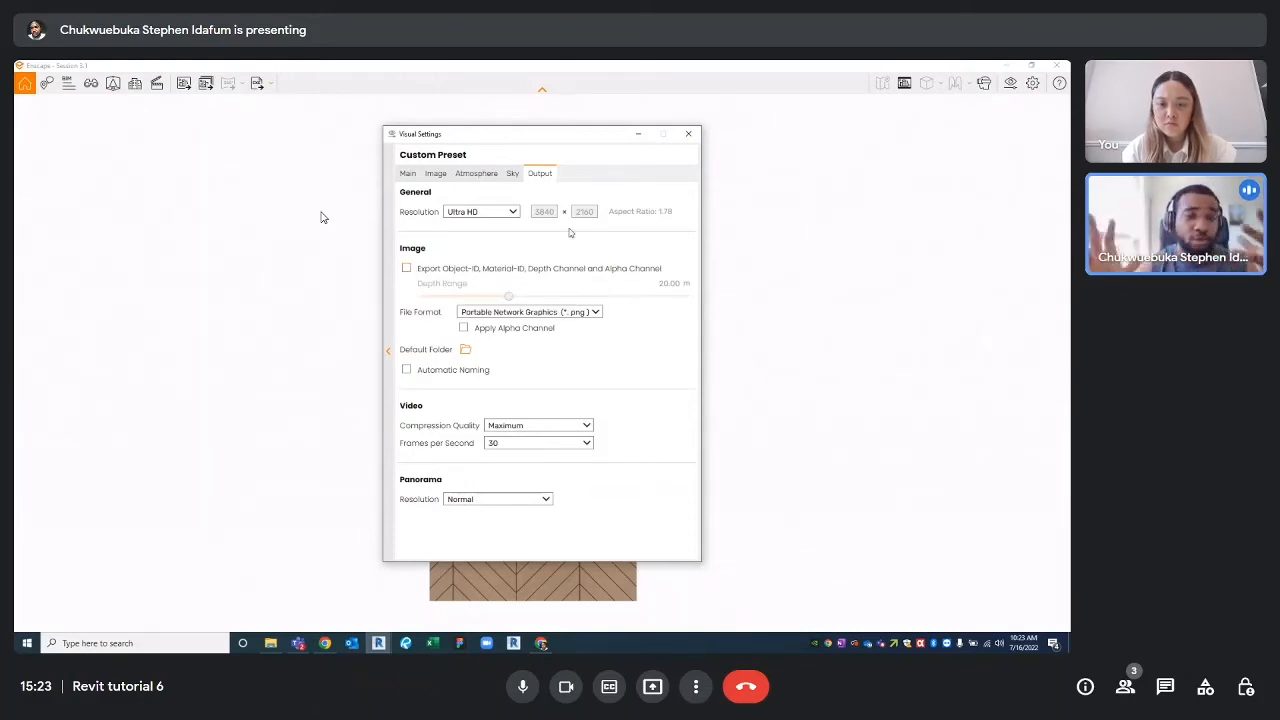
- Review the available image file formats without changing the PNG setting, and close the visual settings
{"action": "left_click", "coordinate": [595, 312]}
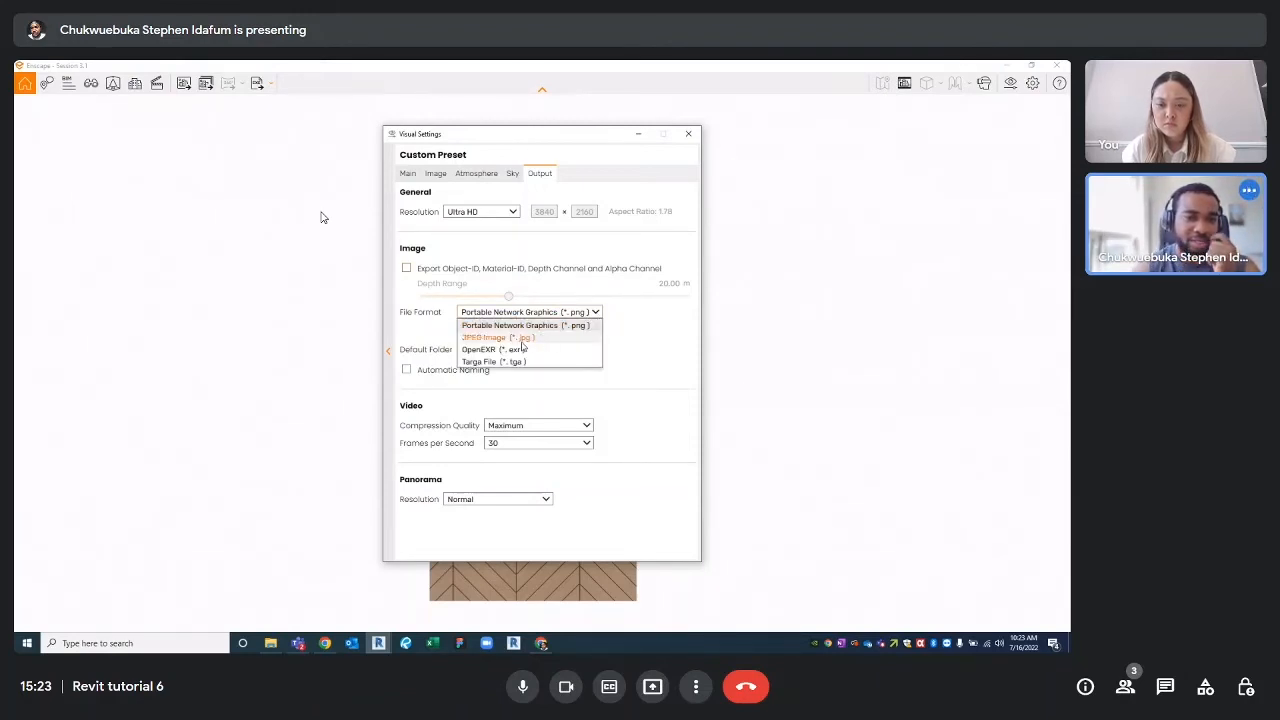
{"action": "left_click", "coordinate": [628, 322]}
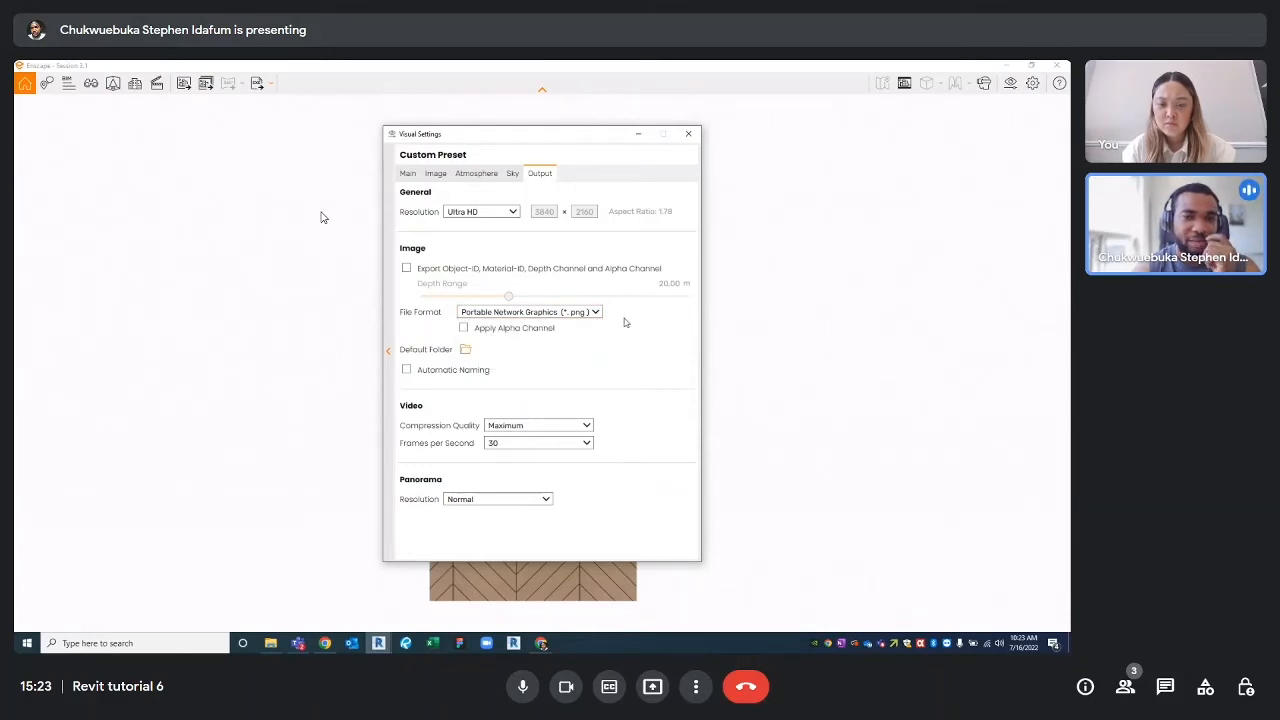
{"action": "left_click", "coordinate": [591, 312]}
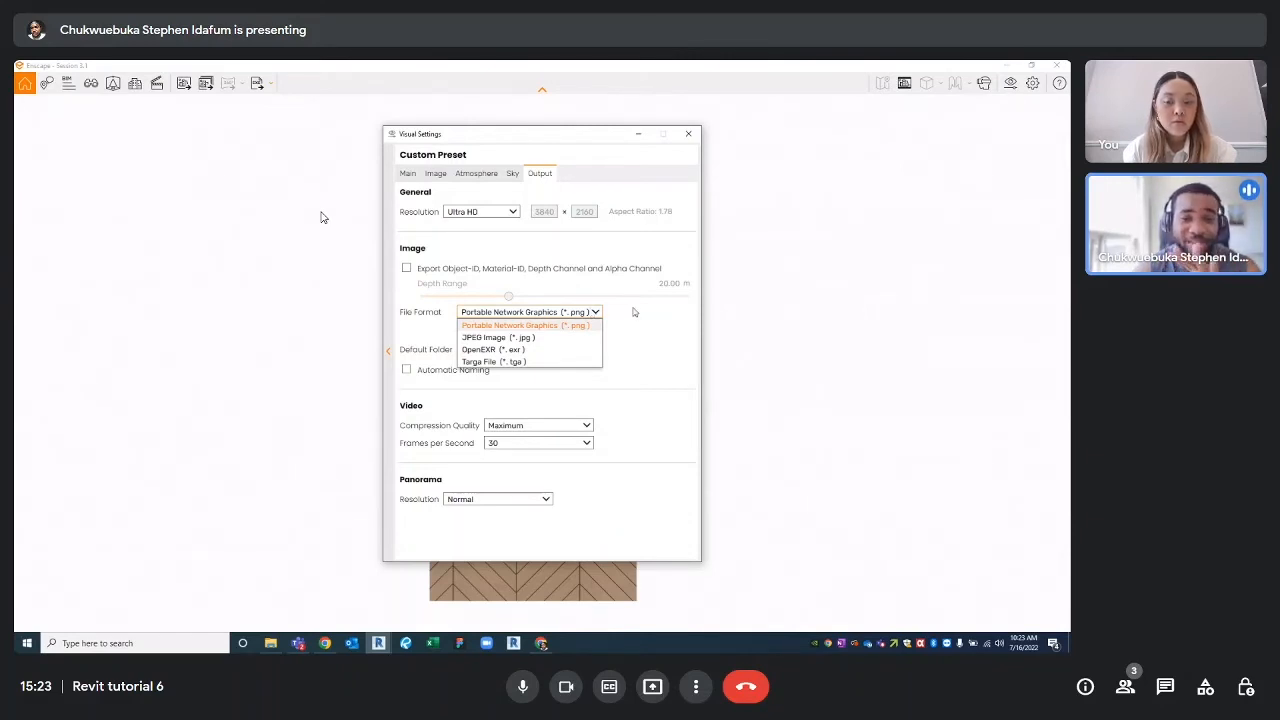
{"action": "left_click", "coordinate": [633, 311]}
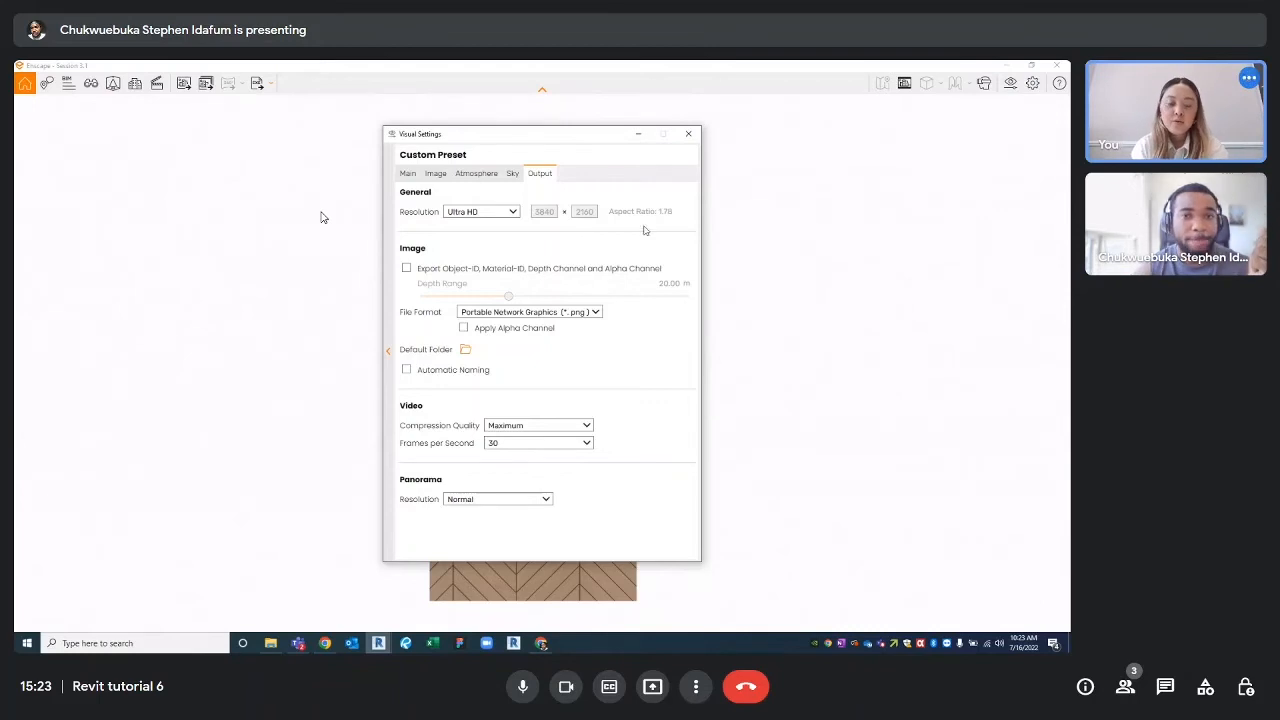
{"action": "left_click", "coordinate": [688, 134]}
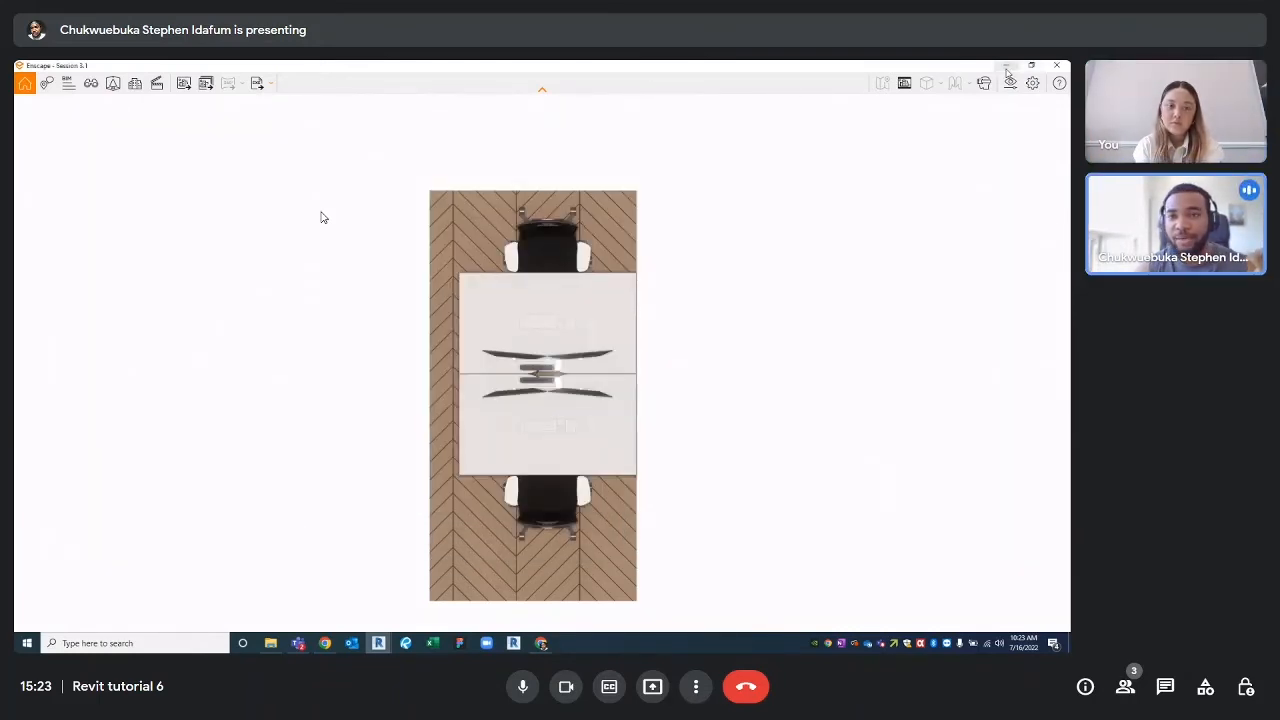
- Return to Revit and extend the section box sideways past the full row of desks
{"action": "left_click", "coordinate": [1006, 66]}
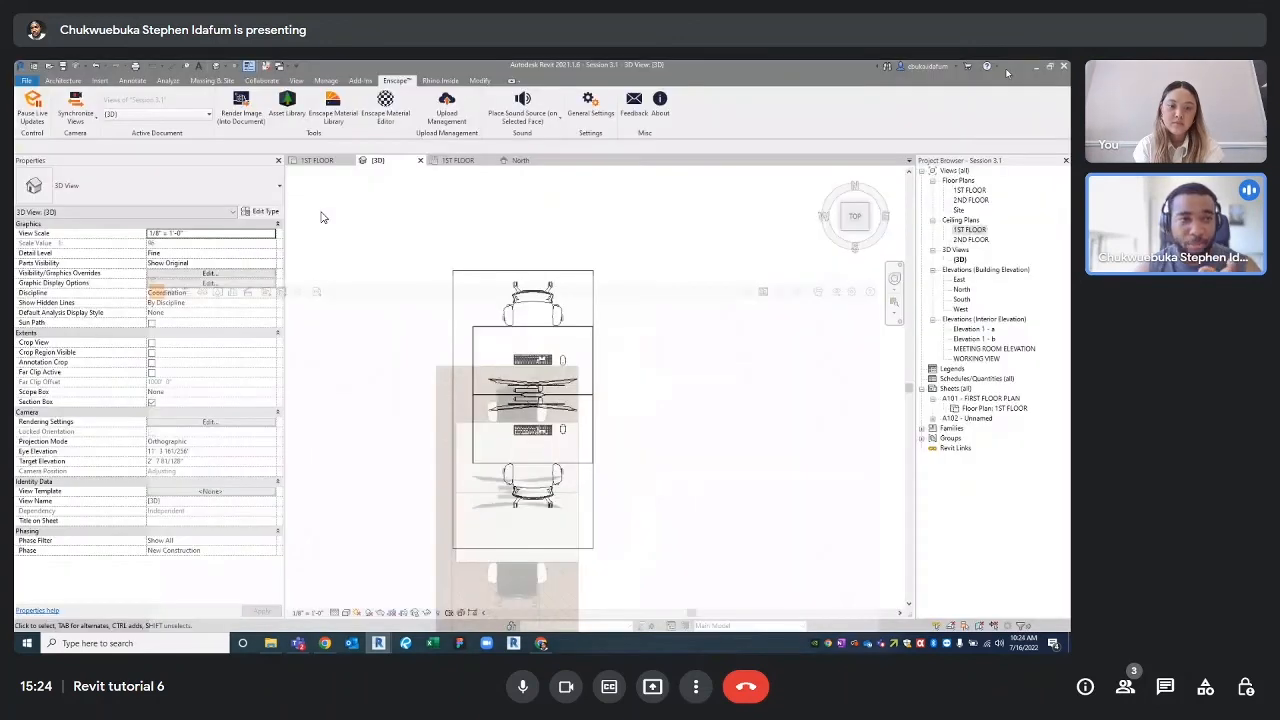
{"action": "left_click", "coordinate": [600, 306]}
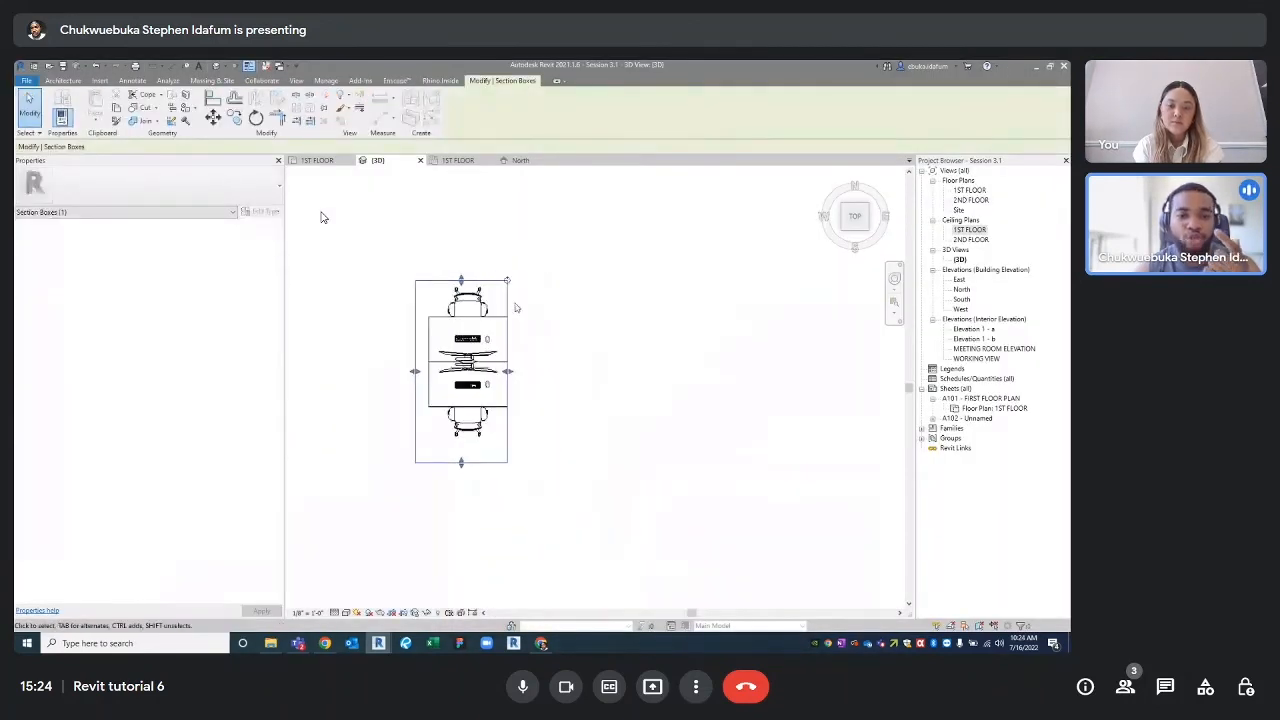
{"action": "left_click_drag", "start_coordinate": [508, 383], "coordinate": [841, 398]}
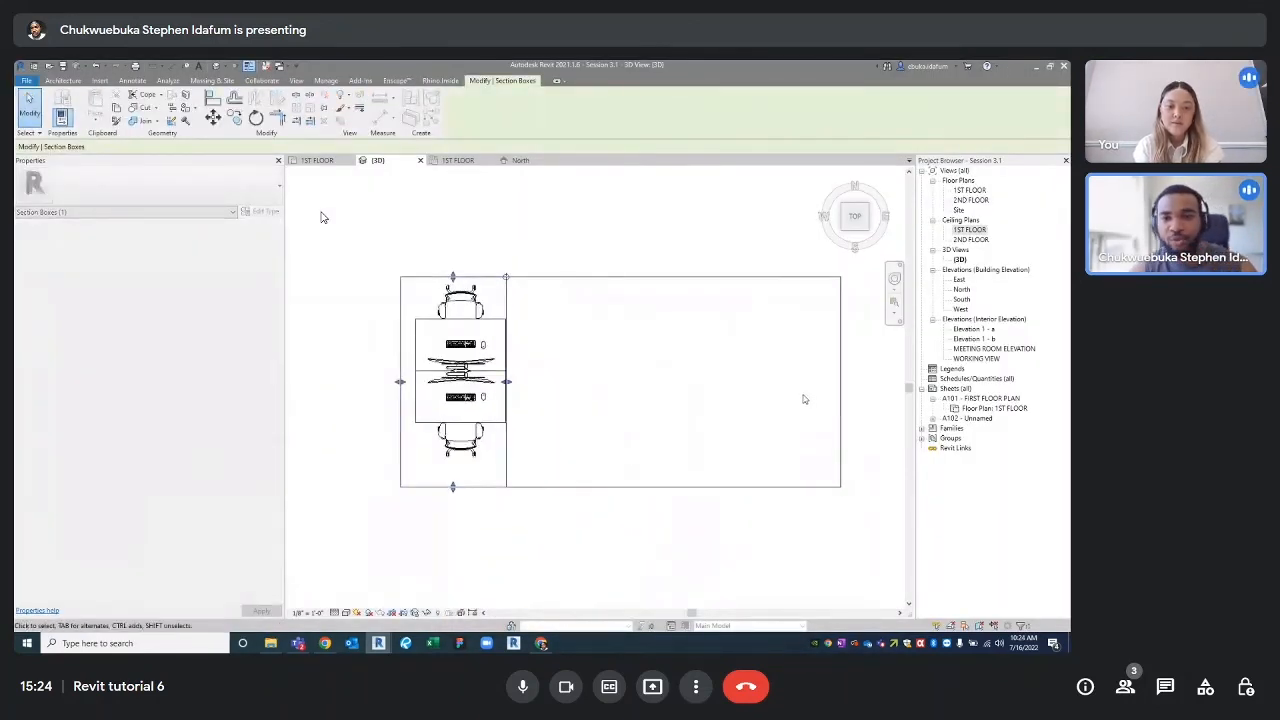
{"action": "scroll", "coordinate": [805, 399], "scroll_direction": "down", "scroll_amount": 2}
{"action": "middle_click_drag", "start_coordinate": [805, 399], "coordinate": [677, 386]}
- Enlarge the section box across the floor to take in the other workstations and the meeting room
{"action": "left_click_drag", "start_coordinate": [866, 229], "coordinate": [853, 255]}
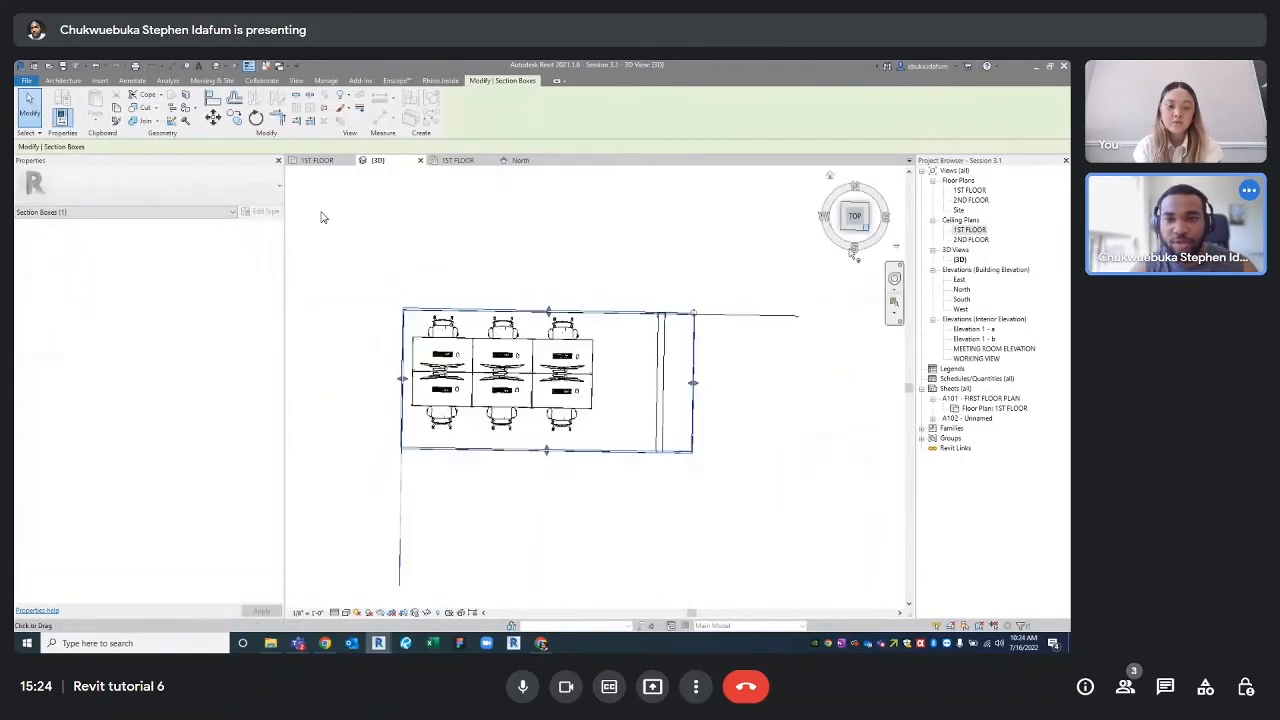
{"action": "middle_click_drag", "start_coordinate": [726, 377], "coordinate": [796, 378]}
{"action": "scroll", "coordinate": [690, 388], "scroll_direction": "down", "scroll_amount": 2}
{"action": "left_click_drag", "start_coordinate": [575, 357], "coordinate": [503, 316]}
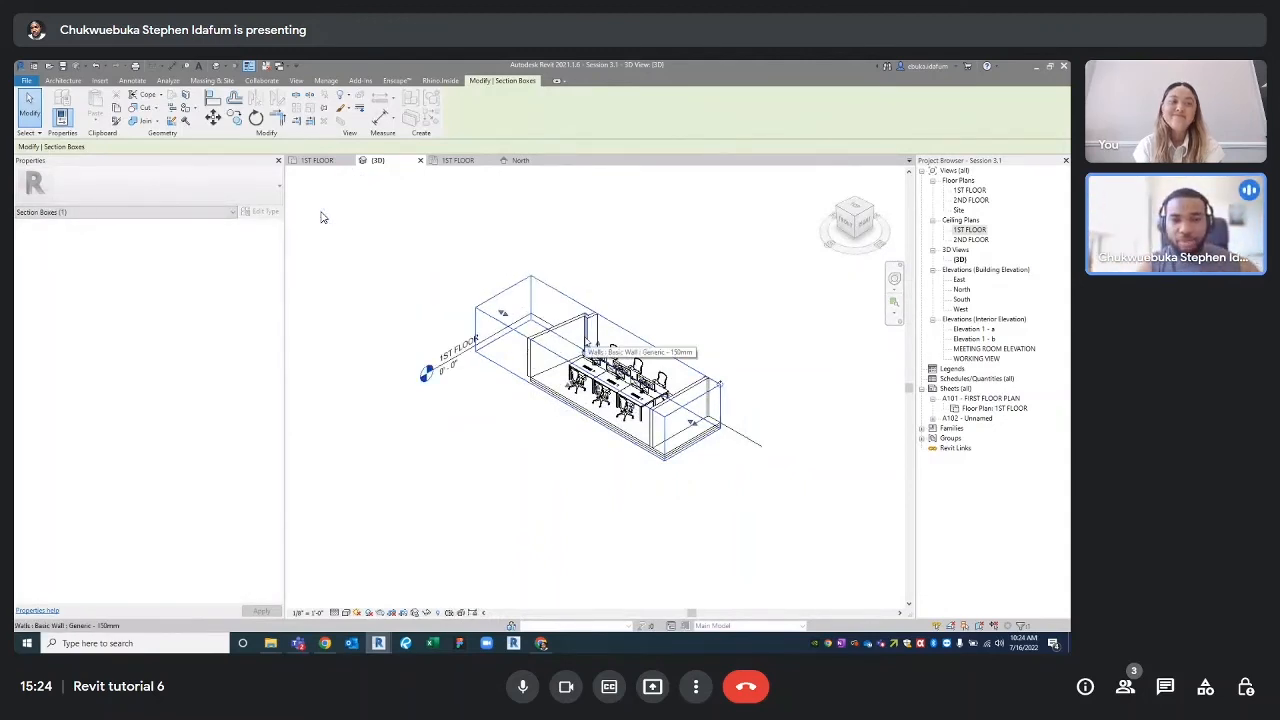
{"action": "key", "text": "ctrl+z"}
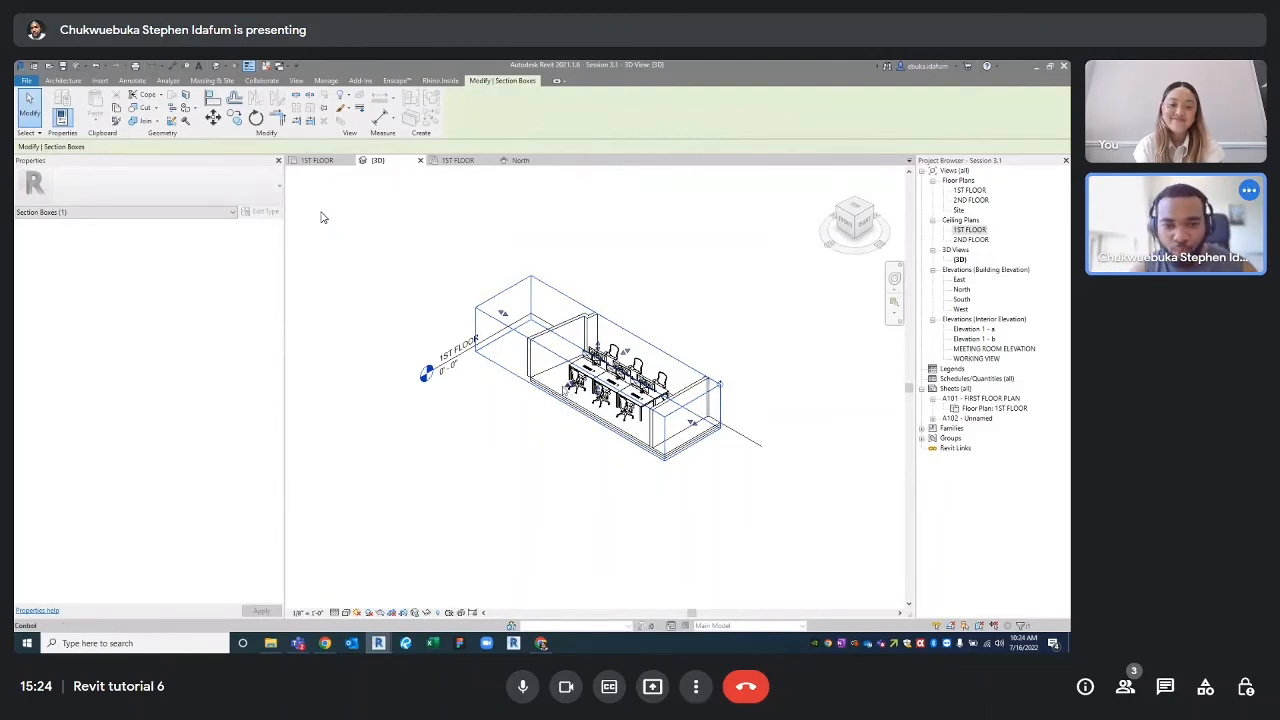
{"action": "left_click_drag", "start_coordinate": [625, 352], "coordinate": [755, 277]}
{"action": "scroll", "coordinate": [831, 304], "scroll_direction": "down", "scroll_amount": 1}
{"action": "middle_click_drag", "start_coordinate": [831, 304], "coordinate": [757, 342]}
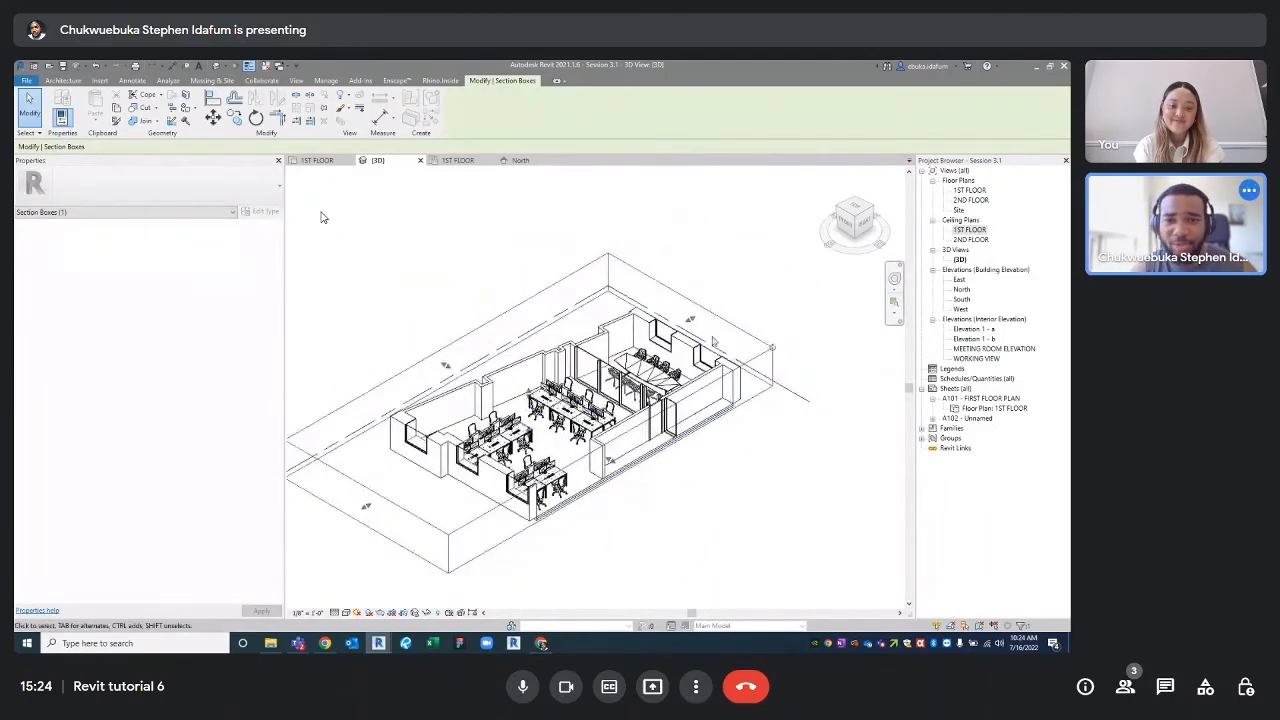
- Extend the section box beyond the remaining walls and raise its upper face to enclose the whole building
{"action": "left_click_drag", "start_coordinate": [691, 319], "coordinate": [795, 259]}
{"action": "left_click_drag", "start_coordinate": [580, 361], "coordinate": [580, 290]}
{"action": "left_click_drag", "start_coordinate": [655, 394], "coordinate": [764, 463]}
{"action": "scroll", "coordinate": [763, 463], "scroll_direction": "down", "scroll_amount": 1}
{"action": "mouse_move", "coordinate": [763, 463]}
{"action": "middle_mouse_down"}
{"action": "mouse_move", "coordinate": [712, 432]}
{"action": "mouse_move", "coordinate": [761, 462]}
{"action": "middle_mouse_up"}
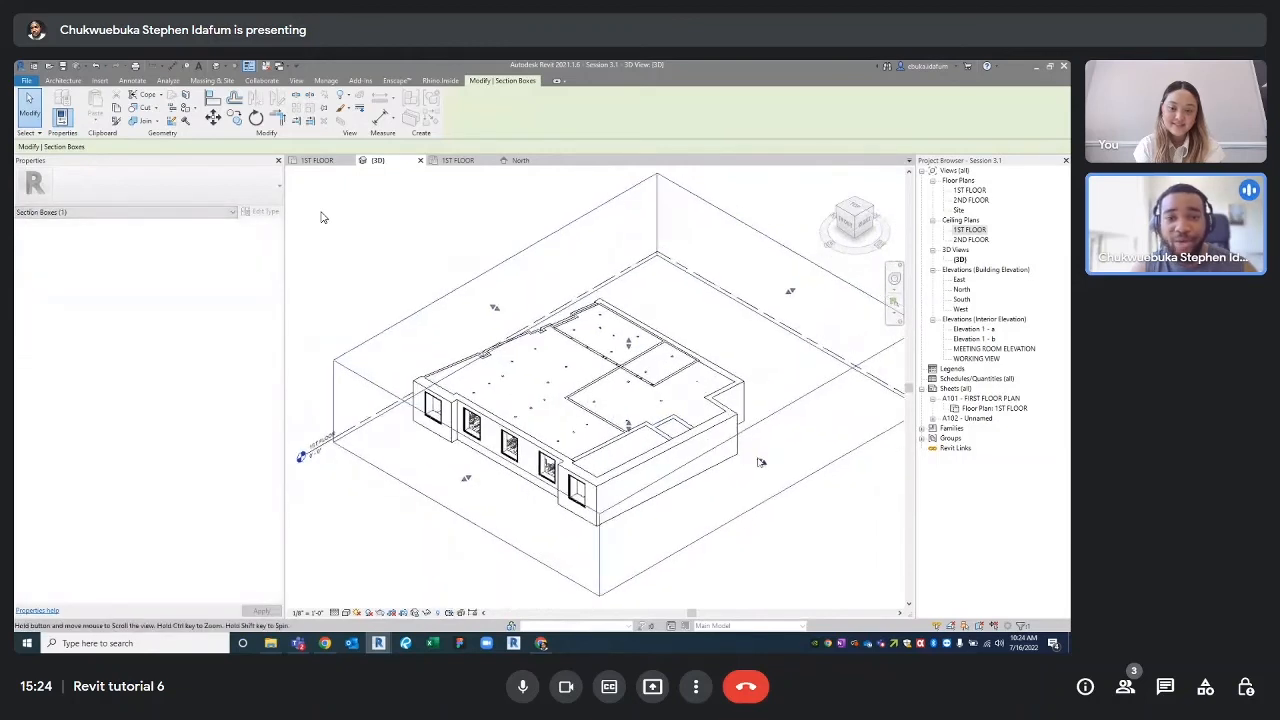
- Set the Enscape camera mode to Revit Live Camera and resume live updates for the 3D view
{"action": "left_click", "coordinate": [777, 212]}
{"action": "left_click", "coordinate": [84, 120]}
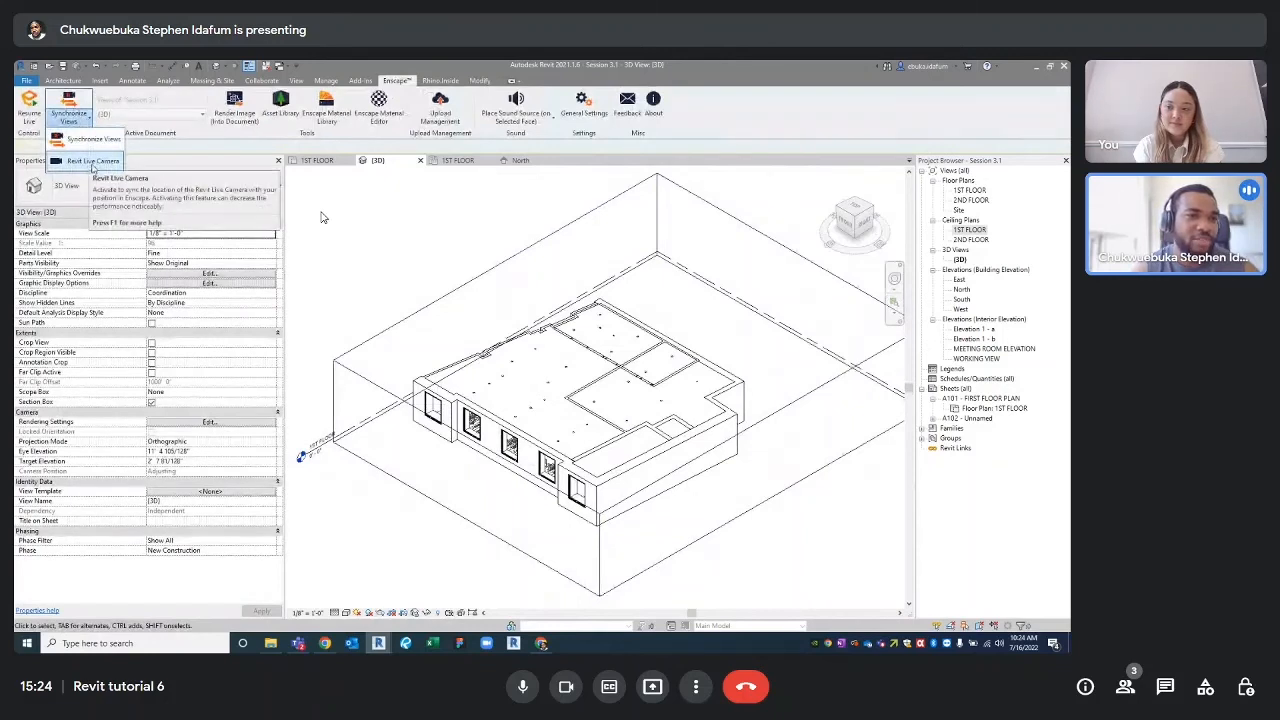
{"action": "left_click", "coordinate": [92, 163]}
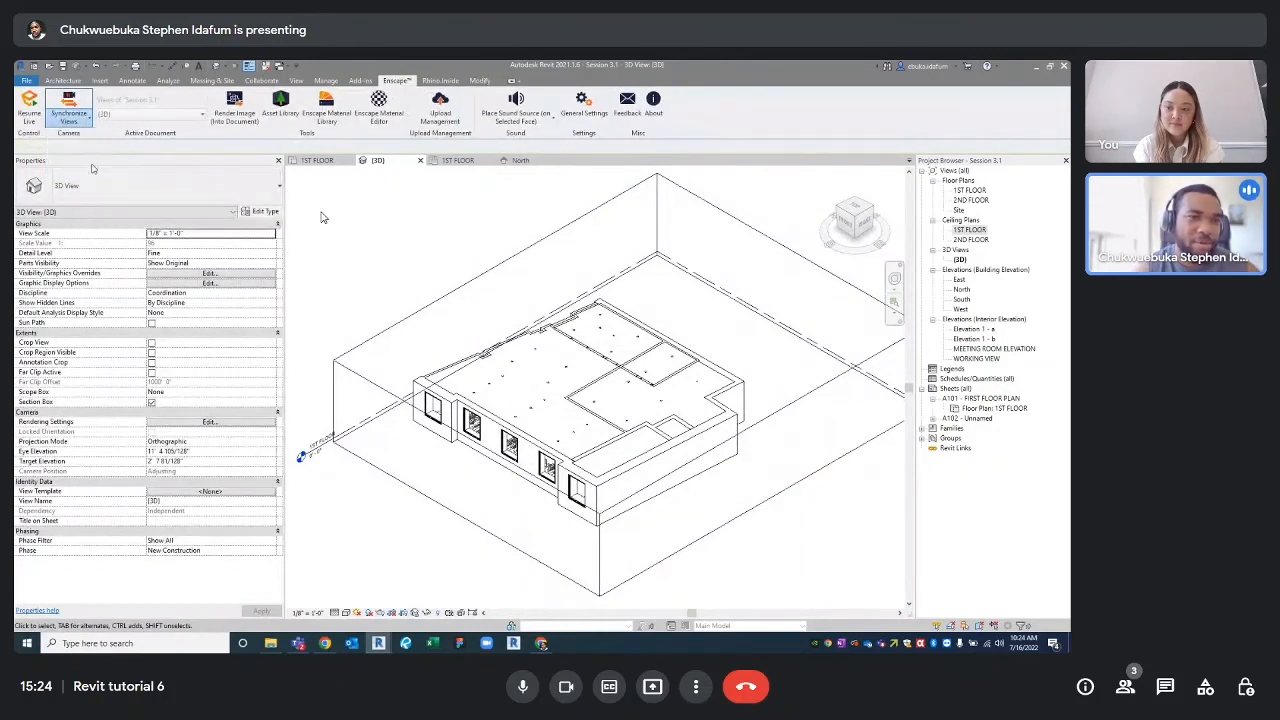
{"action": "left_click", "coordinate": [29, 112]}
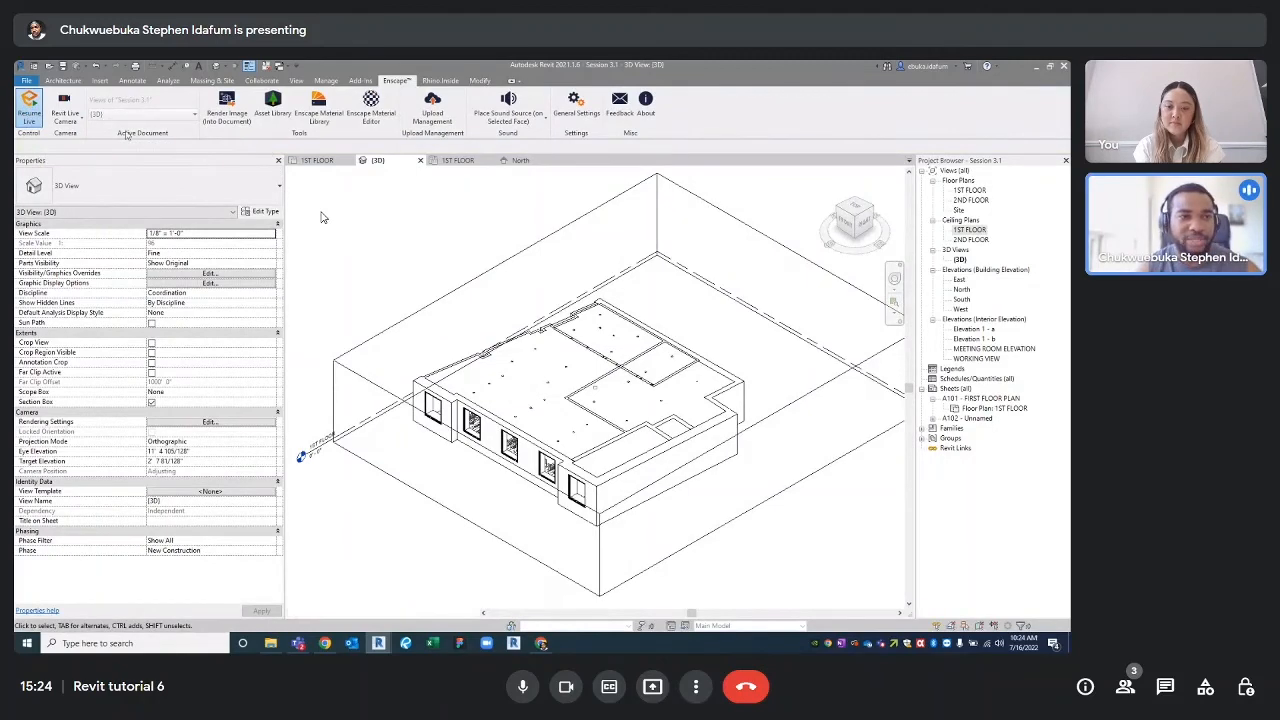
- Switch to the Enscape window and walk to a viewpoint looking down the aisle beside the rows of desks
{"action": "mouse_move", "coordinate": [378, 643]}
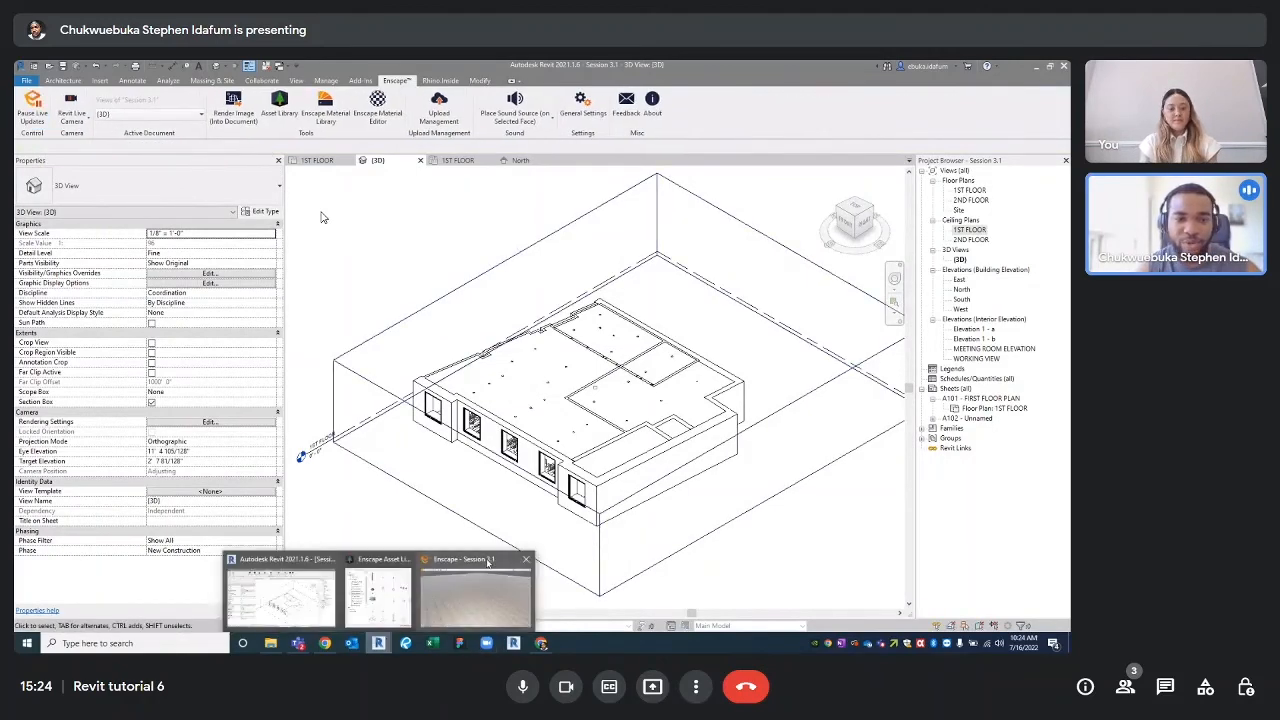
{"action": "left_click", "coordinate": [487, 562]}
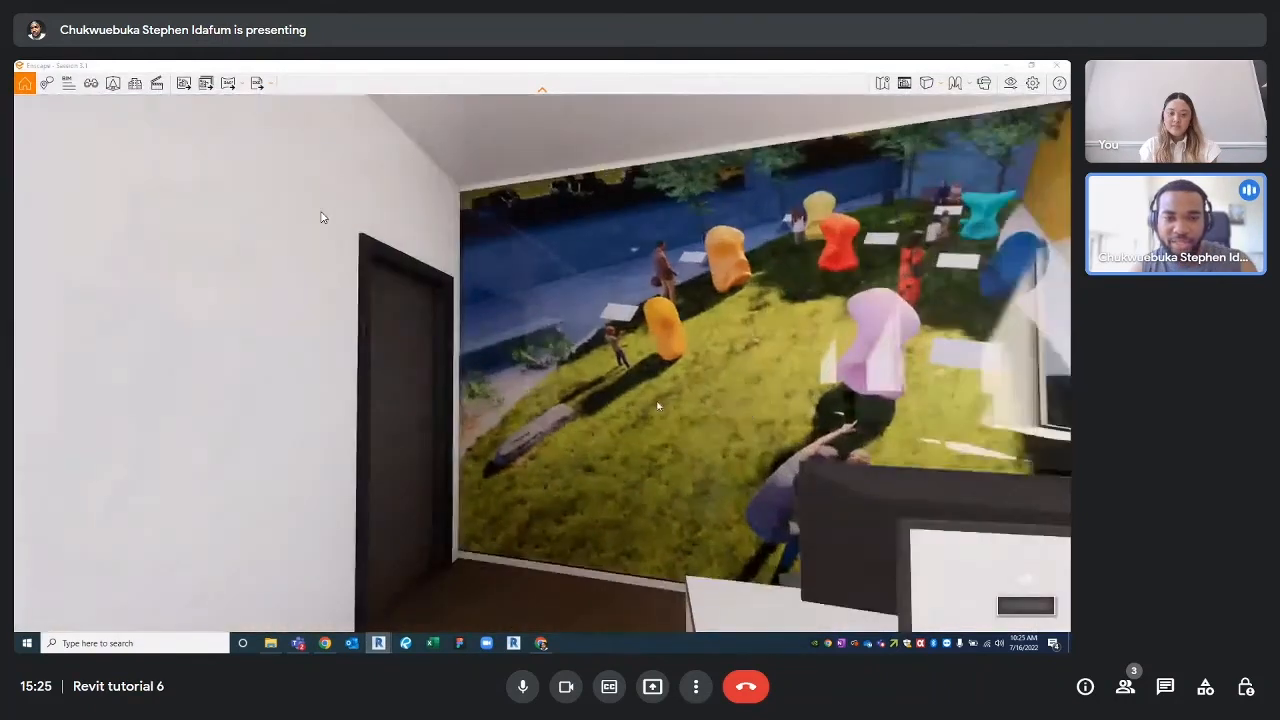
{"action": "key", "text": "w"}
{"action": "left_click_drag", "start_coordinate": [658, 406], "coordinate": [482, 450]}
{"action": "key", "text": "space"}
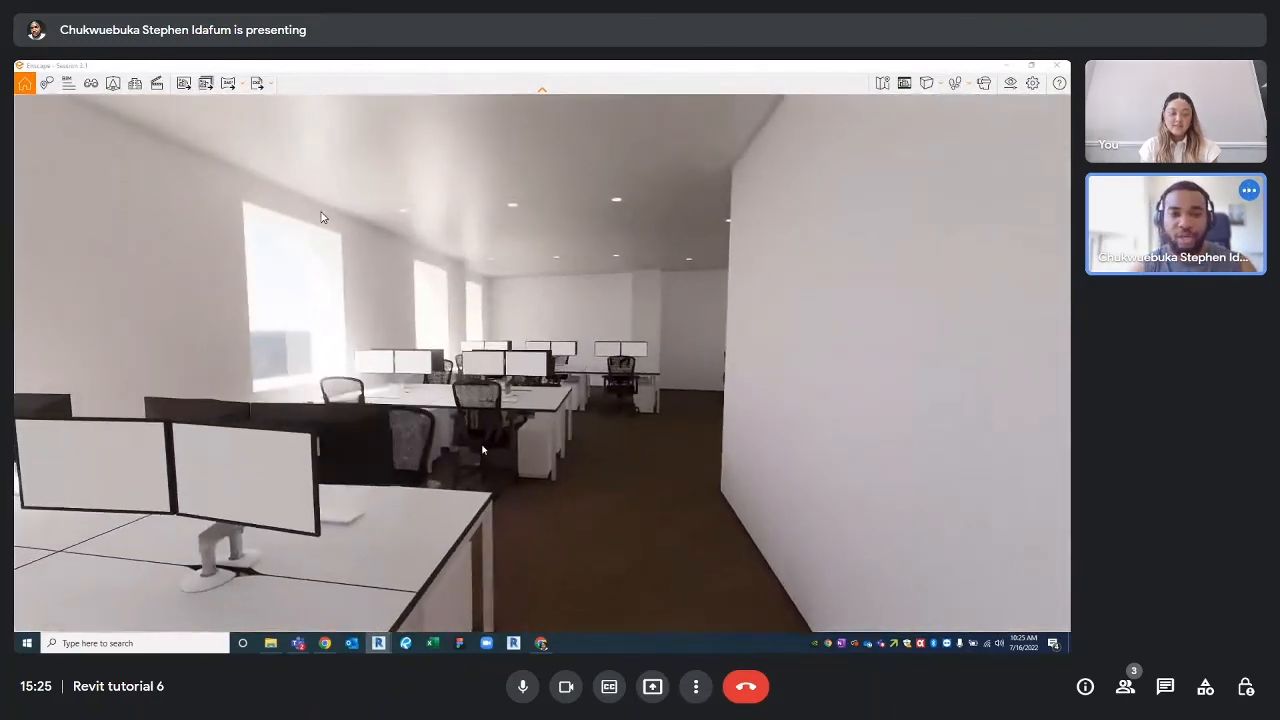
{"action": "key", "text": "a"}
{"action": "left_click_drag", "start_coordinate": [523, 474], "coordinate": [570, 479]}
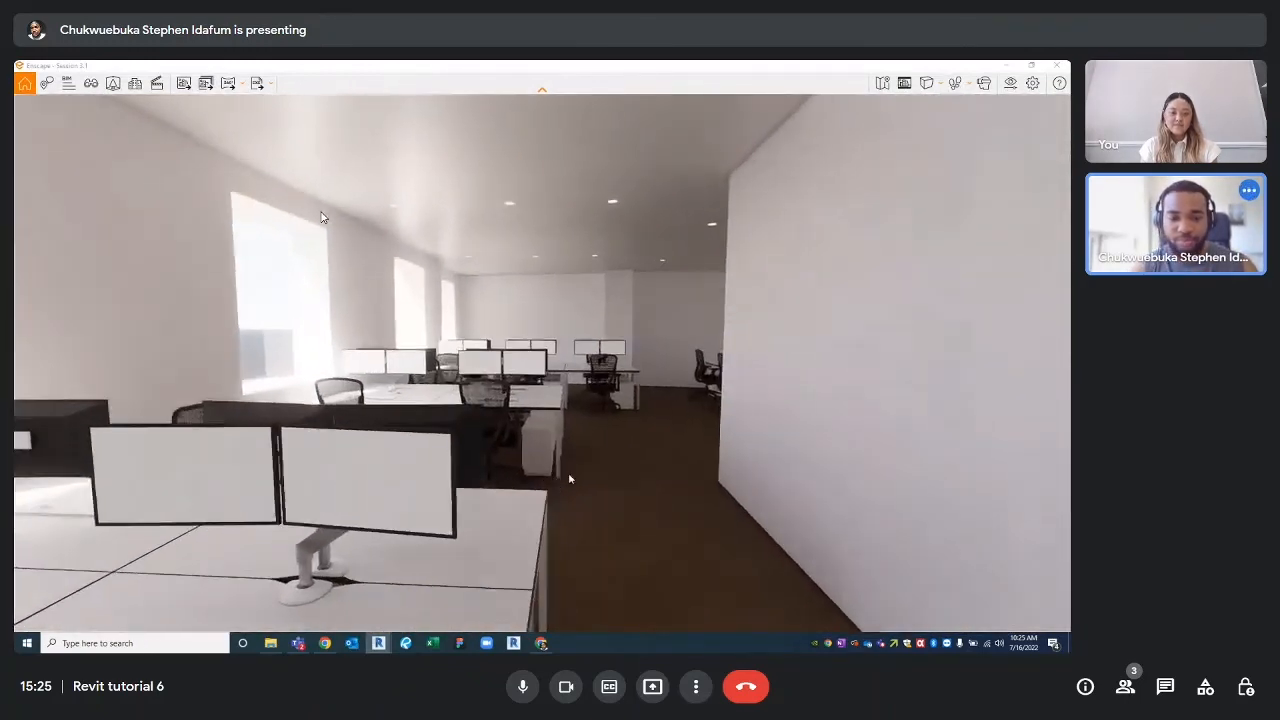
{"action": "key", "text": "d"}
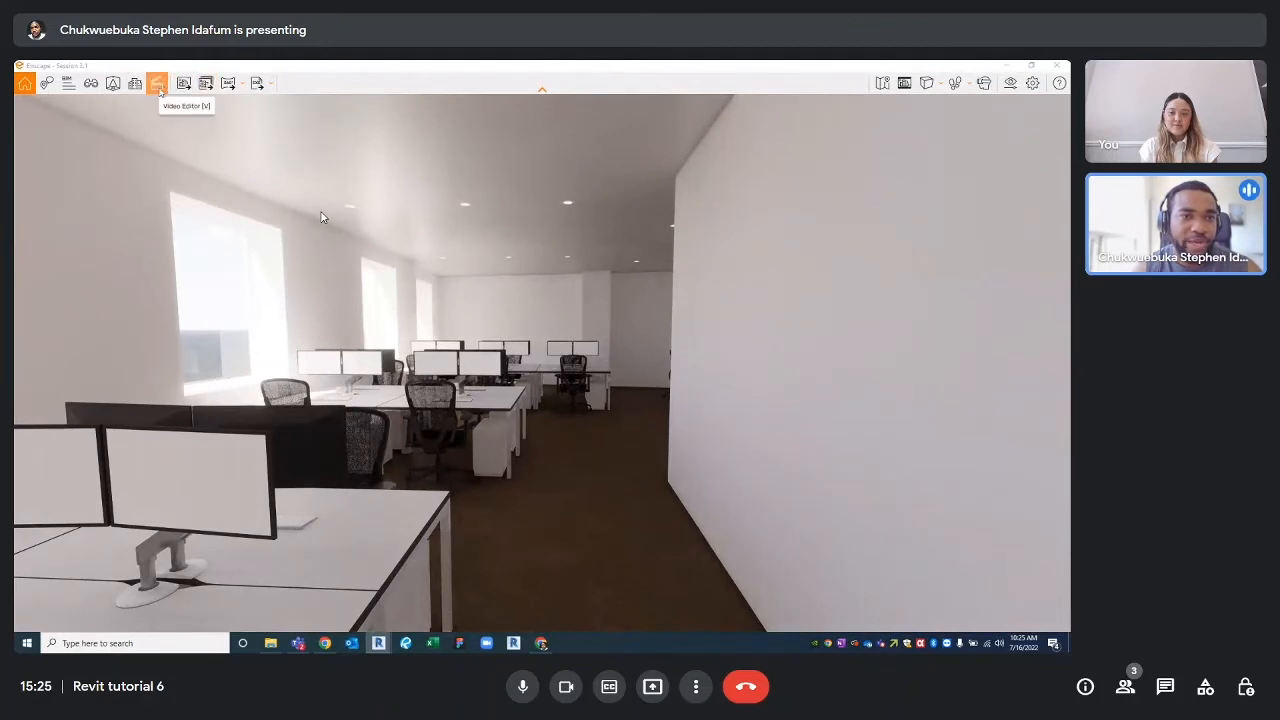
- Open the Video Editor, set the projection to Two-Point, and add the opening keyframe at the current aisle view
{"action": "left_click", "coordinate": [157, 83]}
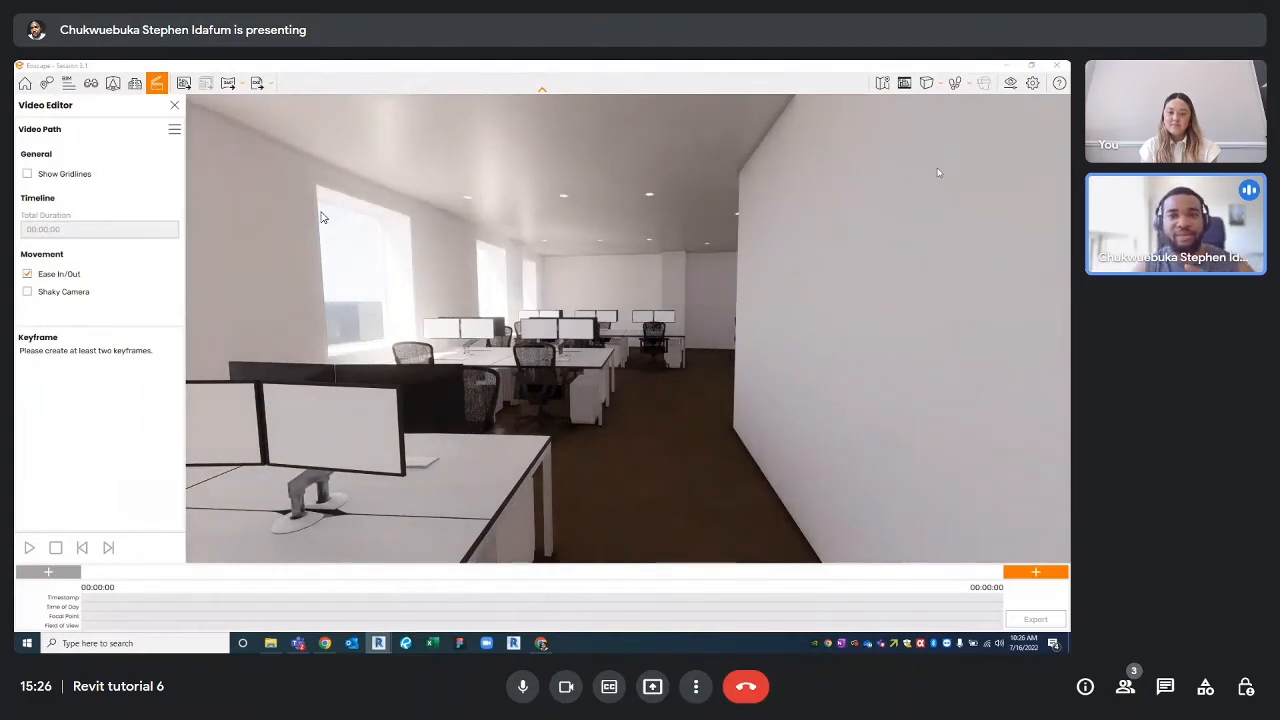
{"action": "left_click", "coordinate": [927, 83]}
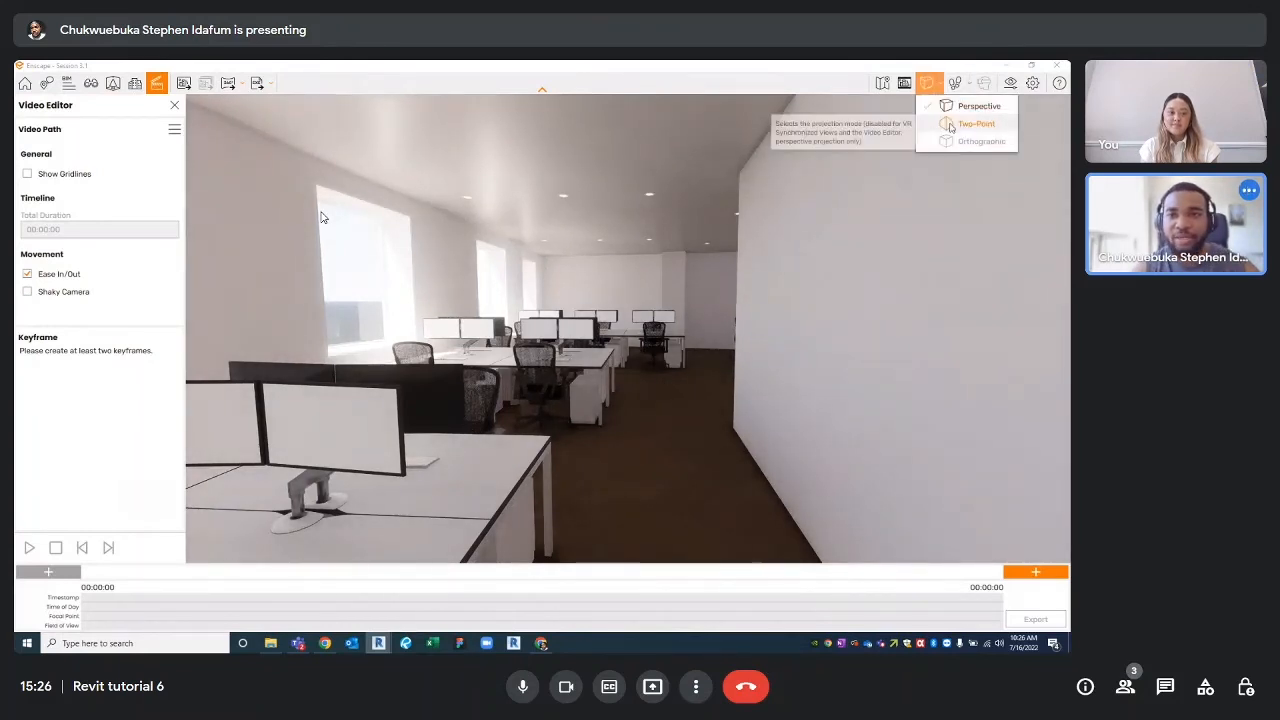
{"action": "left_click", "coordinate": [962, 124]}
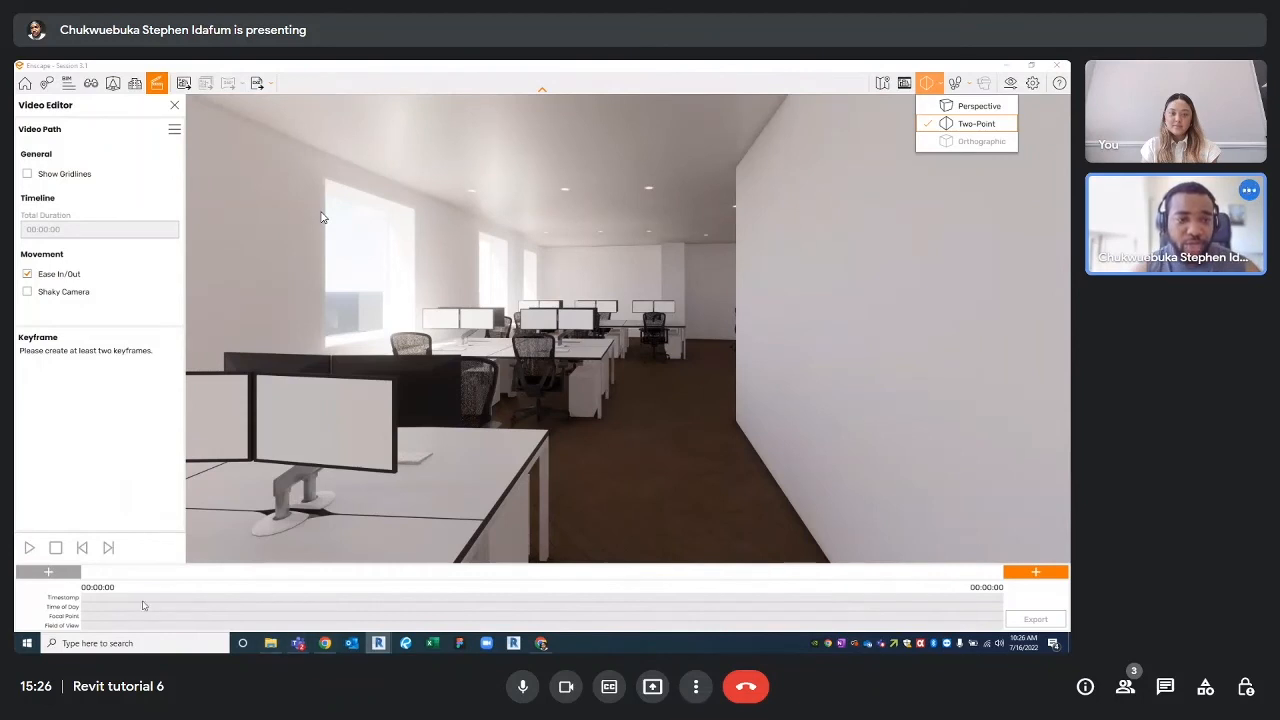
{"action": "left_click", "coordinate": [1034, 572]}
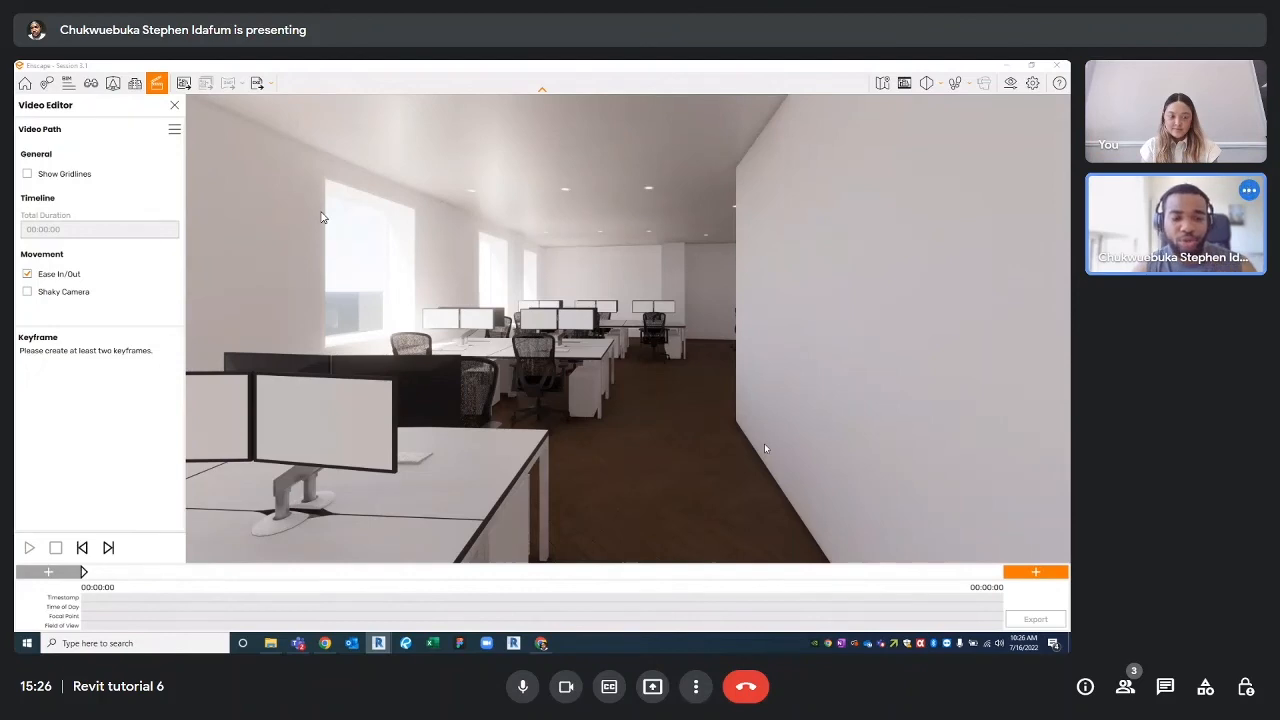
- Move the camera forward through the office to the far desk rows and add the closing keyframe there
{"action": "key", "text": "w"}
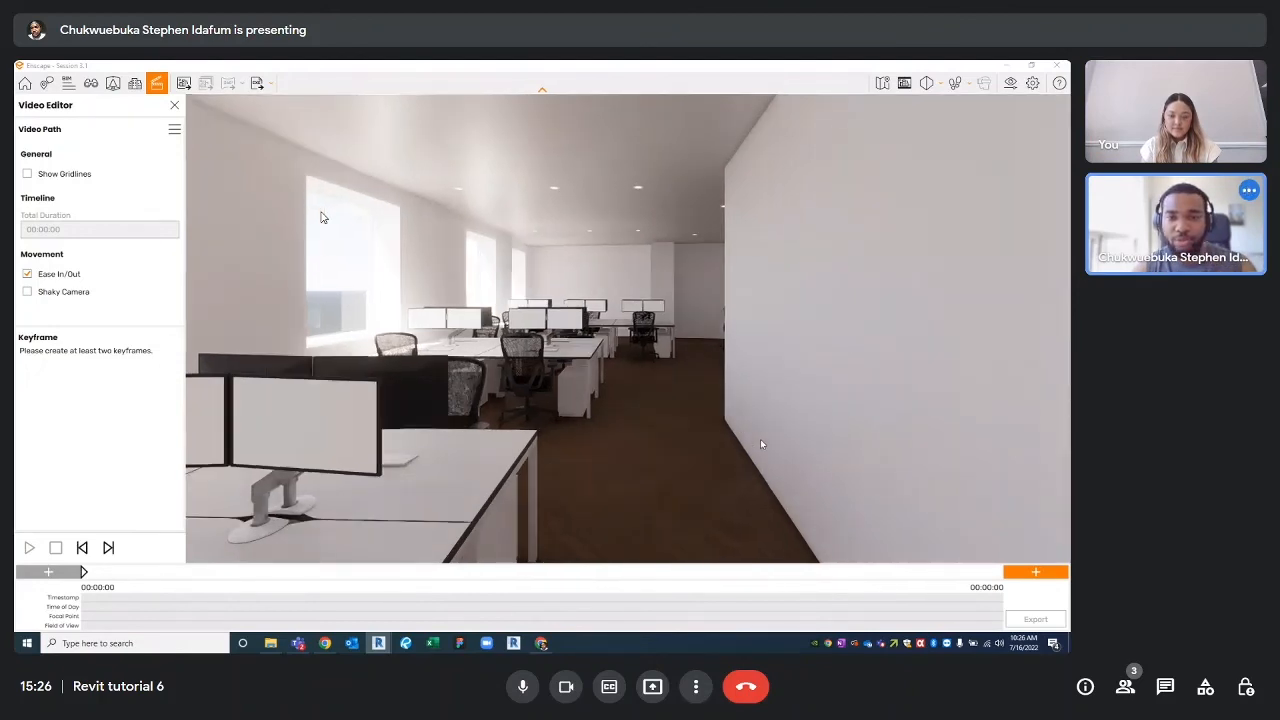
{"action": "key", "text": "w"}
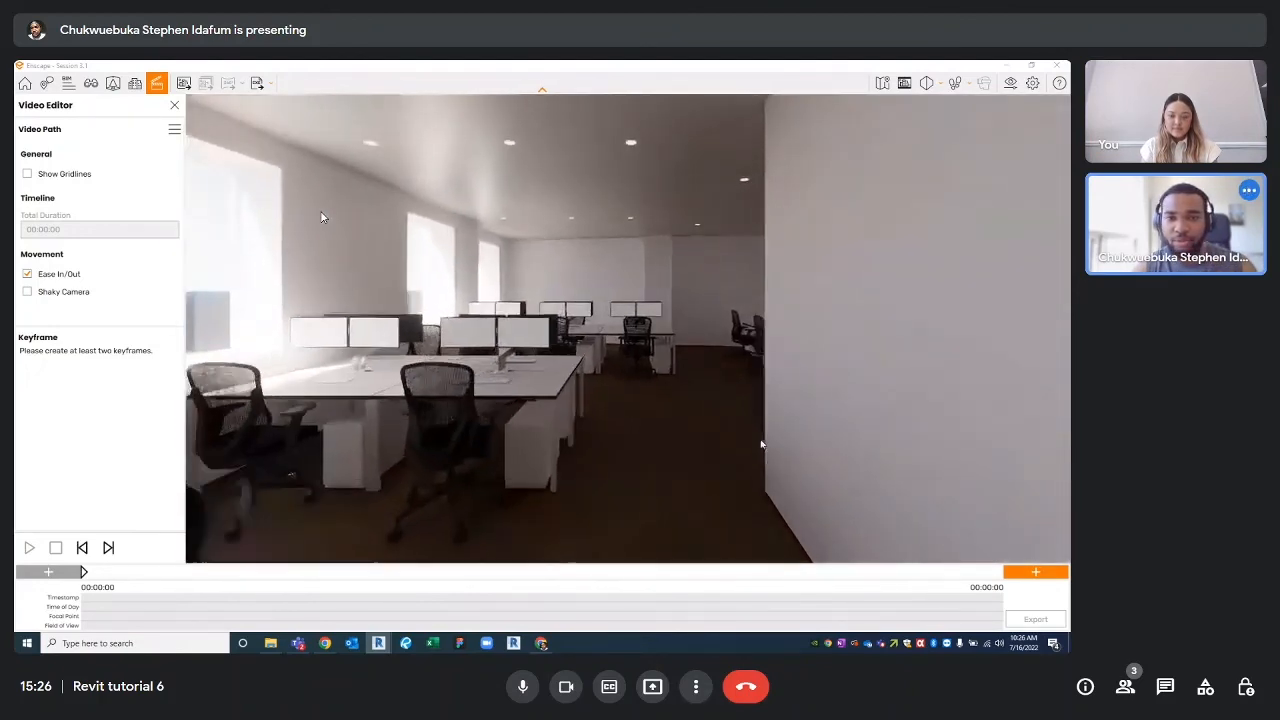
{"action": "key", "text": "w"}
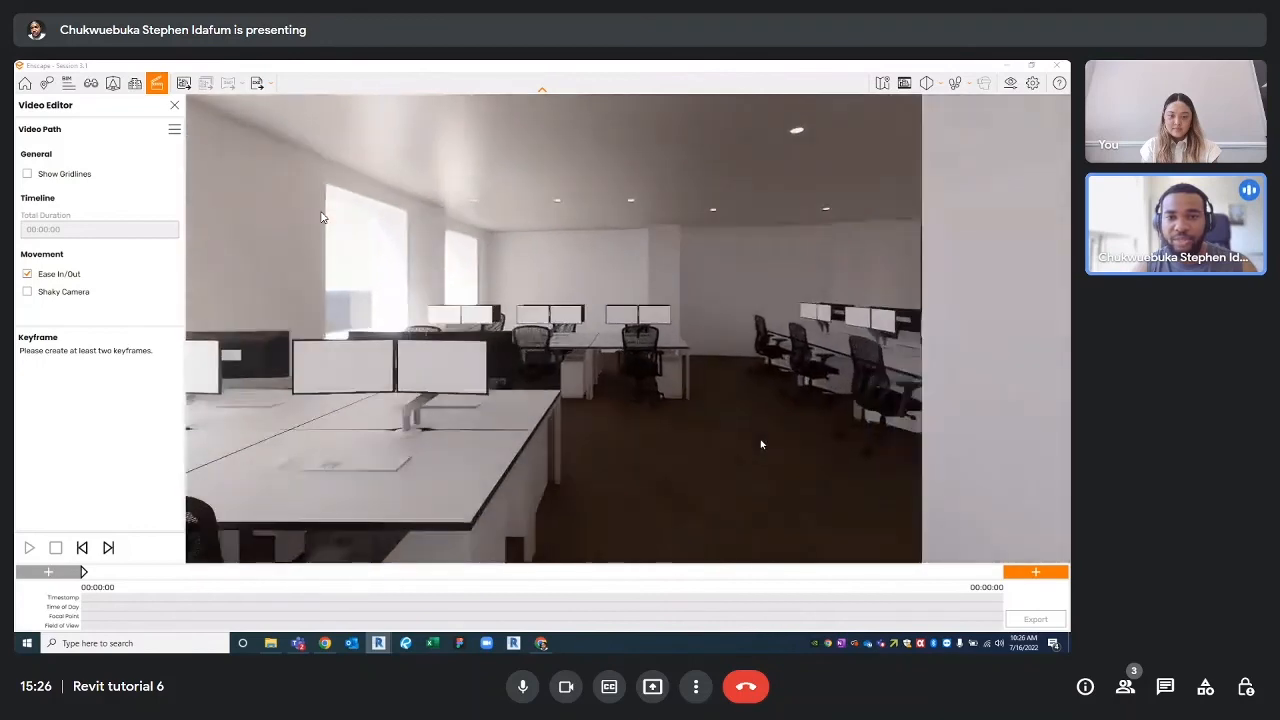
{"action": "key", "text": "w"}
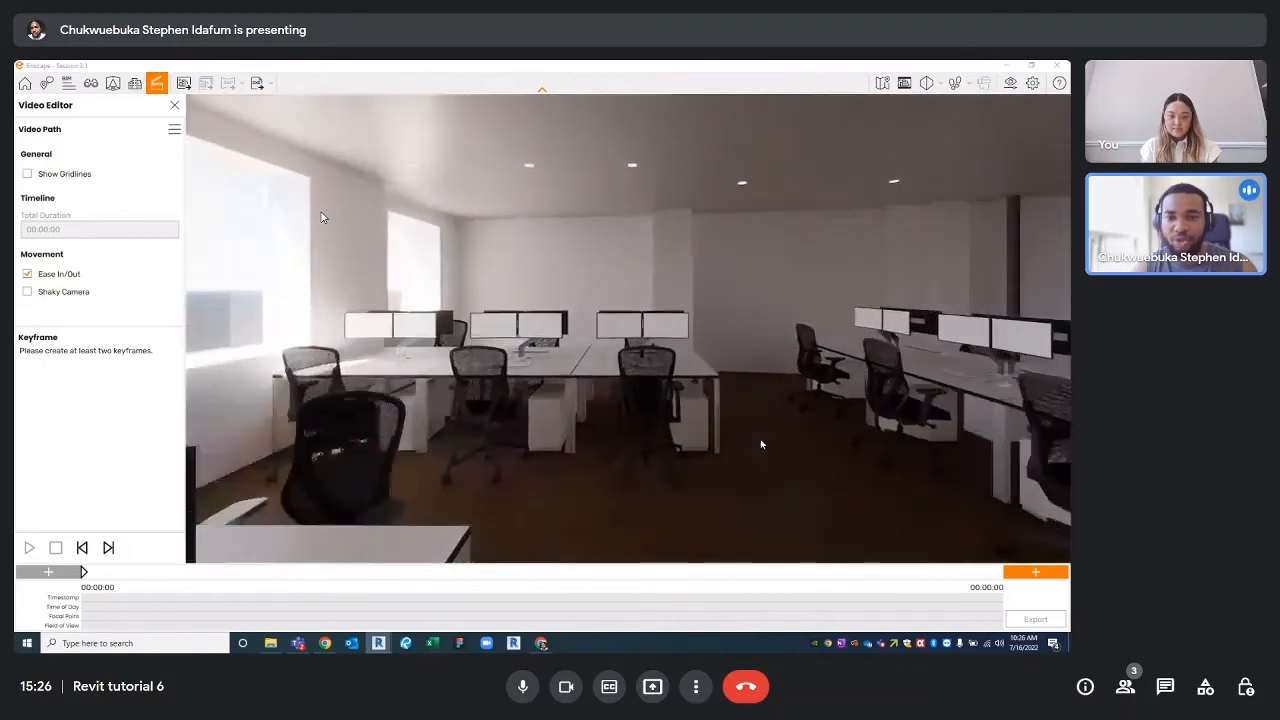
{"action": "left_click", "coordinate": [1036, 573]}
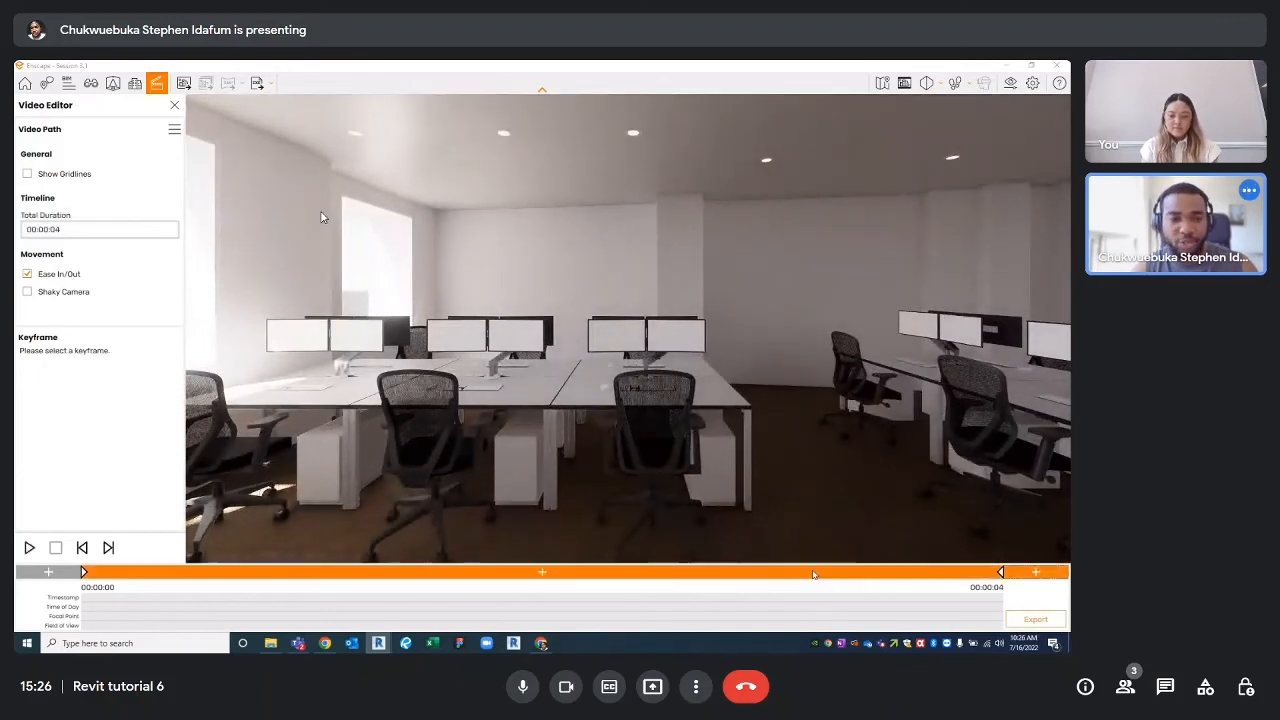
- Enable the Time of Day override at 9:53 AM on the first keyframe and update its camera
{"action": "left_click", "coordinate": [82, 573]}
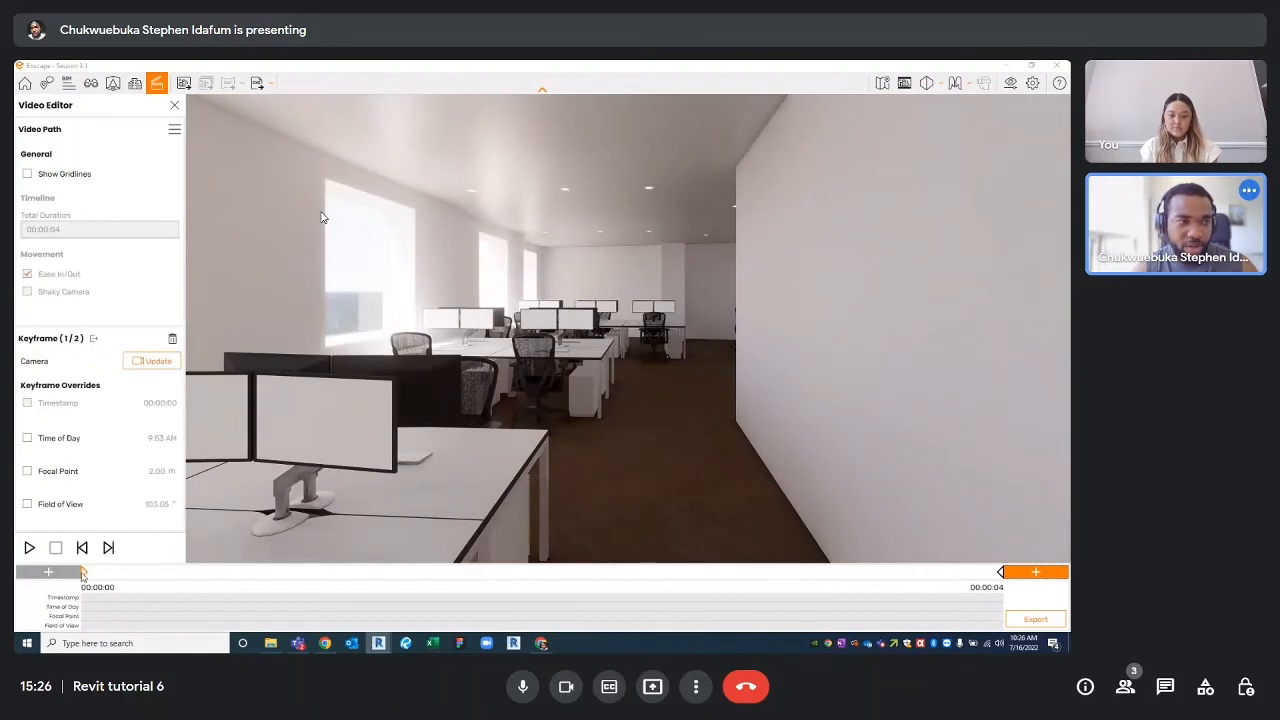
{"action": "left_click", "coordinate": [1008, 571]}
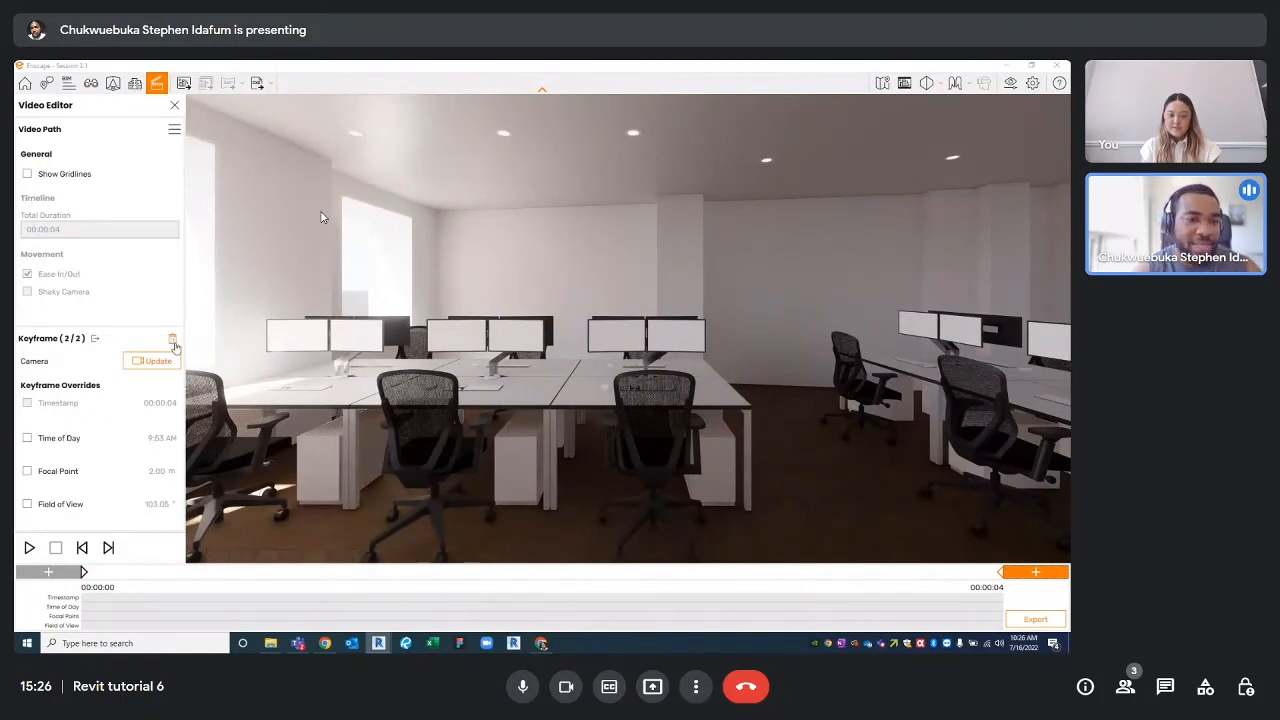
{"action": "left_click", "coordinate": [83, 572]}
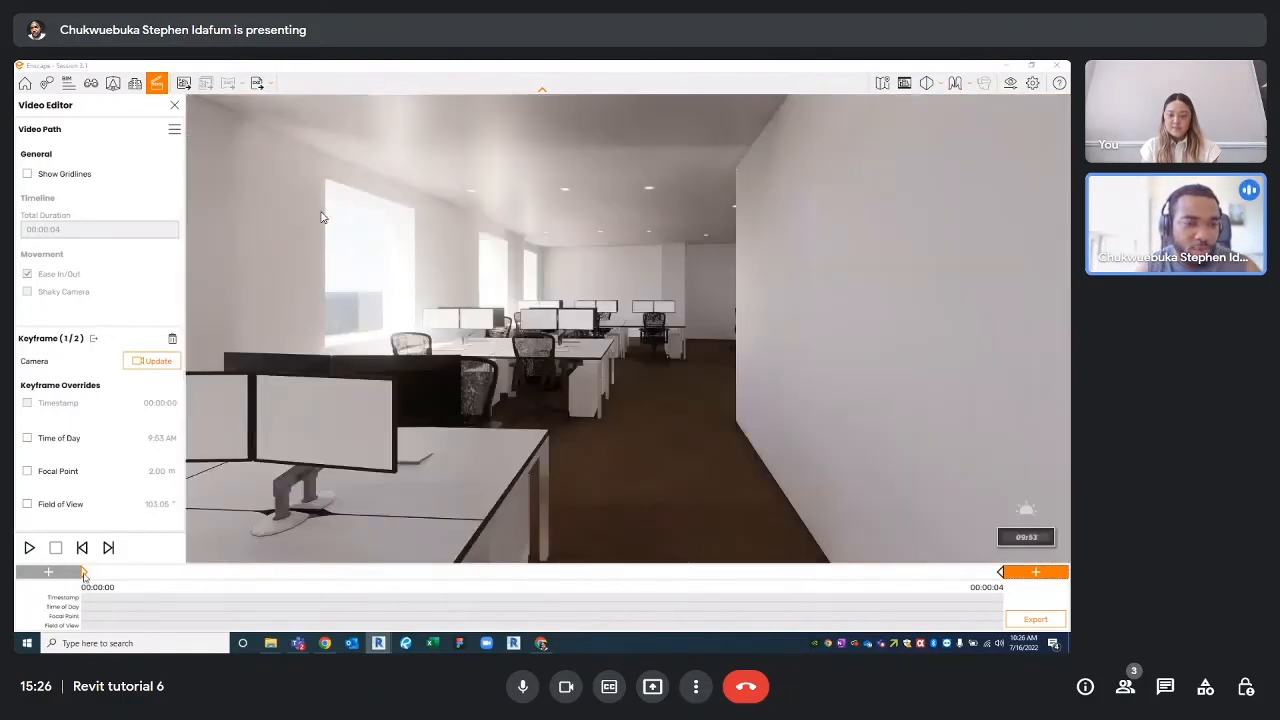
{"action": "left_click", "coordinate": [27, 438]}
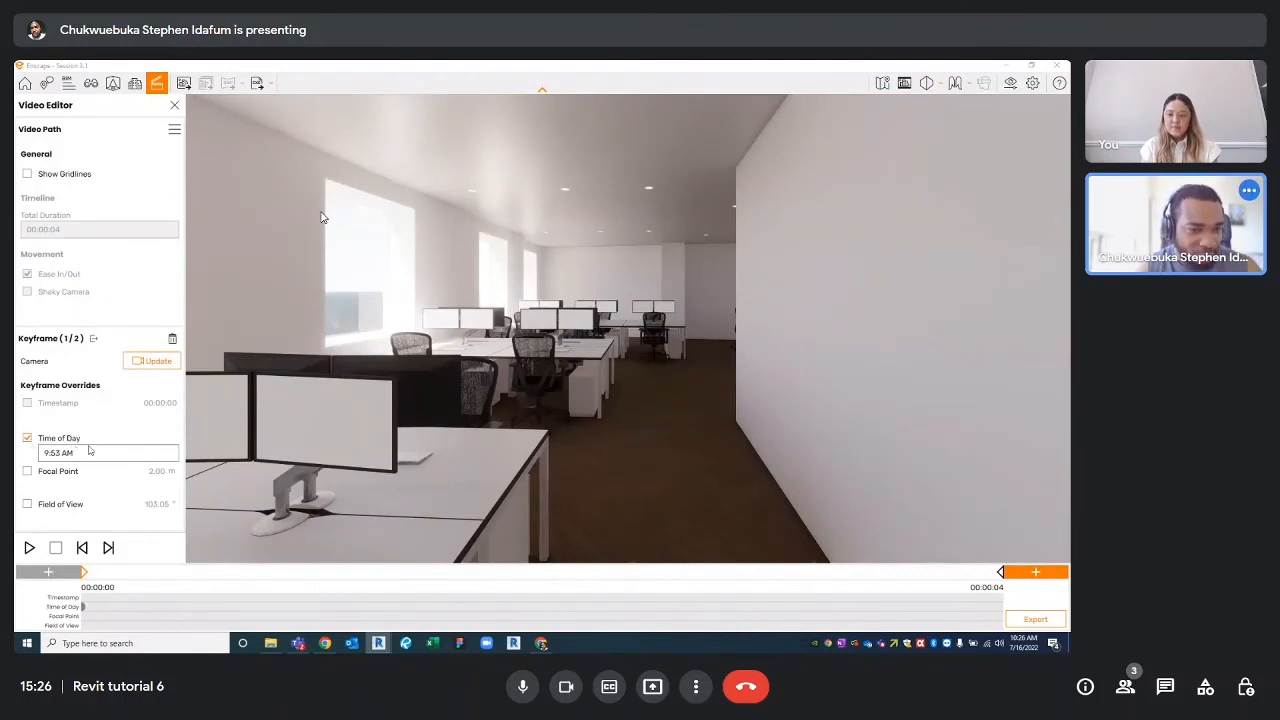
{"action": "left_click", "coordinate": [140, 362]}
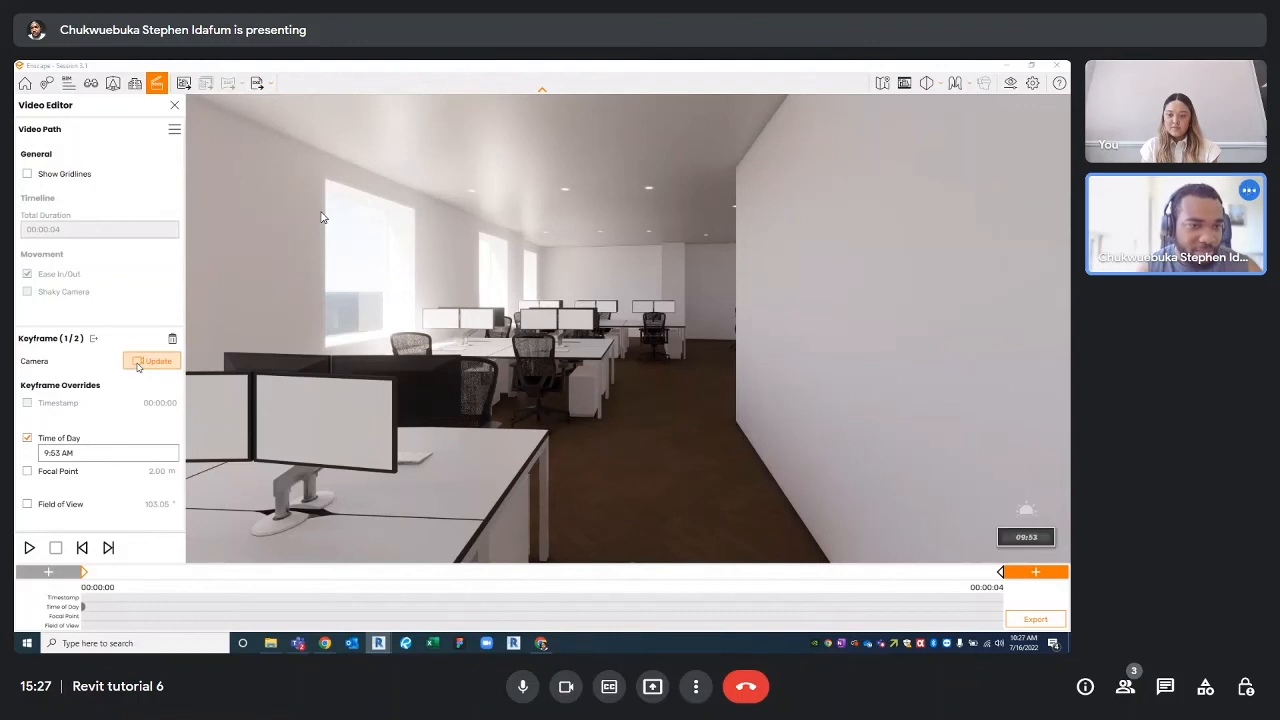
- Override the second keyframe's Time of Day with 4:53 PM, update its camera, and leave keyframe editing
{"action": "left_click", "coordinate": [1002, 572]}
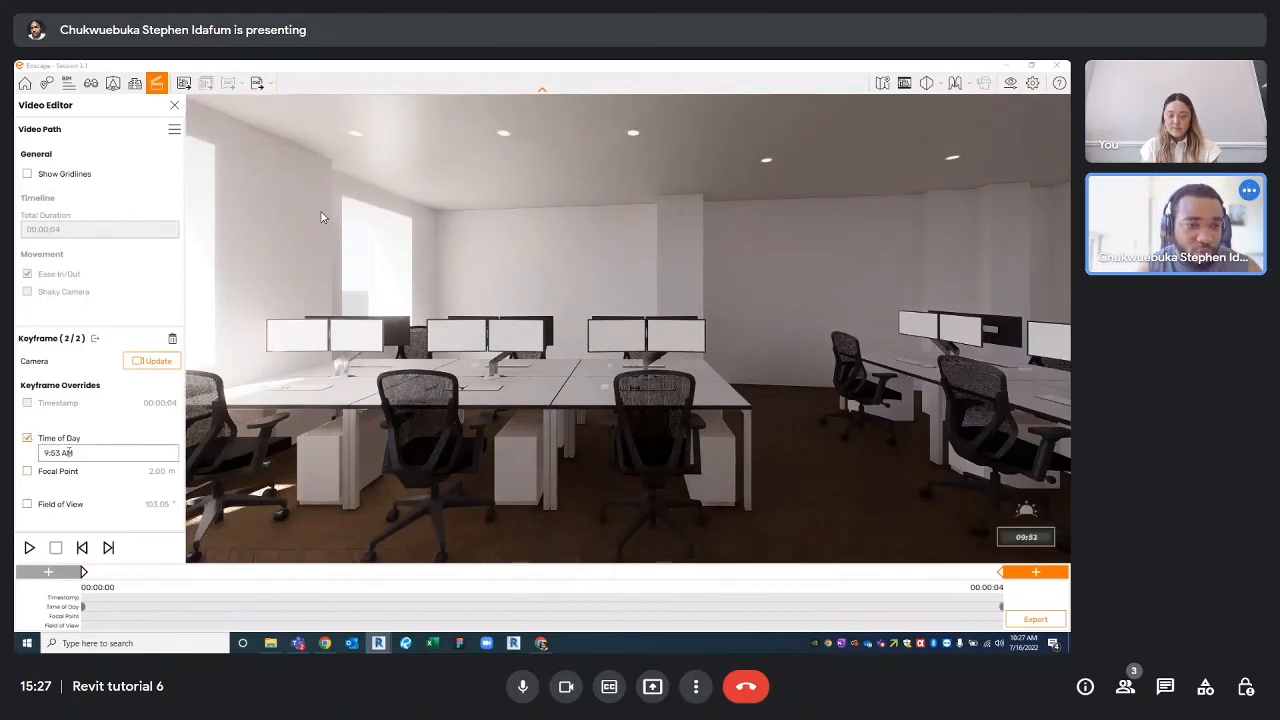
{"action": "left_click", "coordinate": [130, 453]}
{"action": "type", "text": "1"}
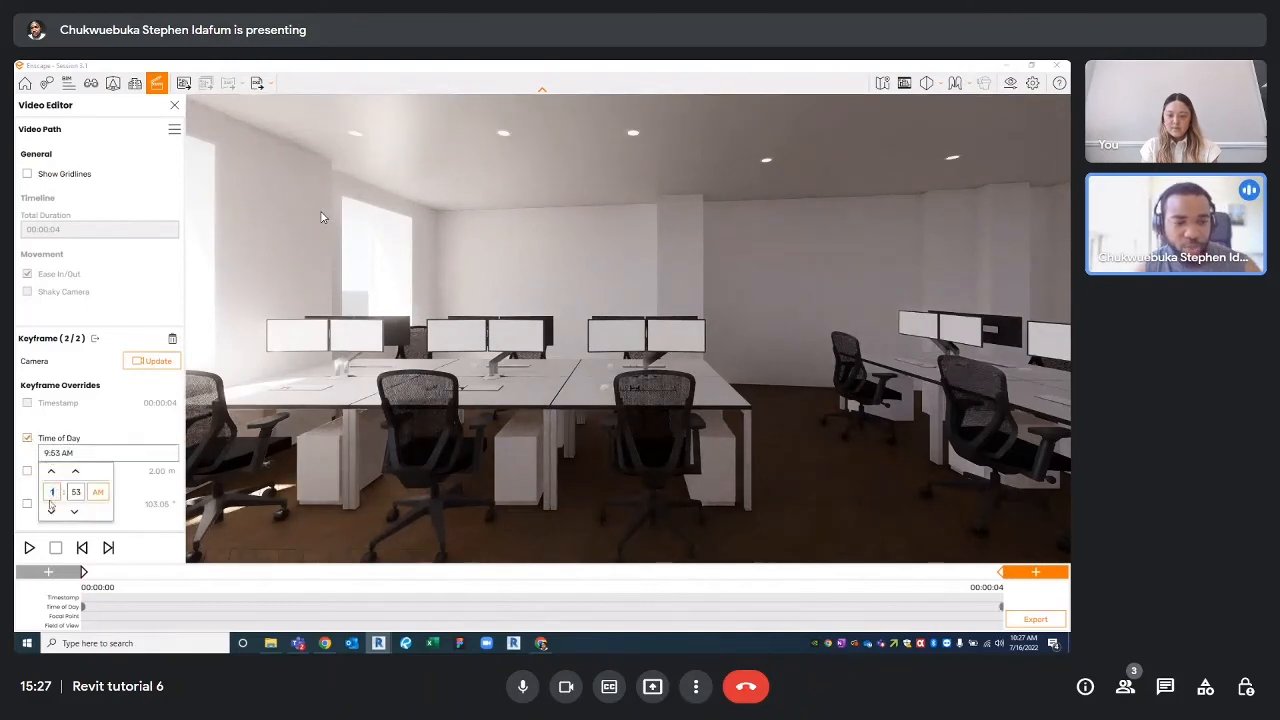
{"action": "type", "text": "2"}
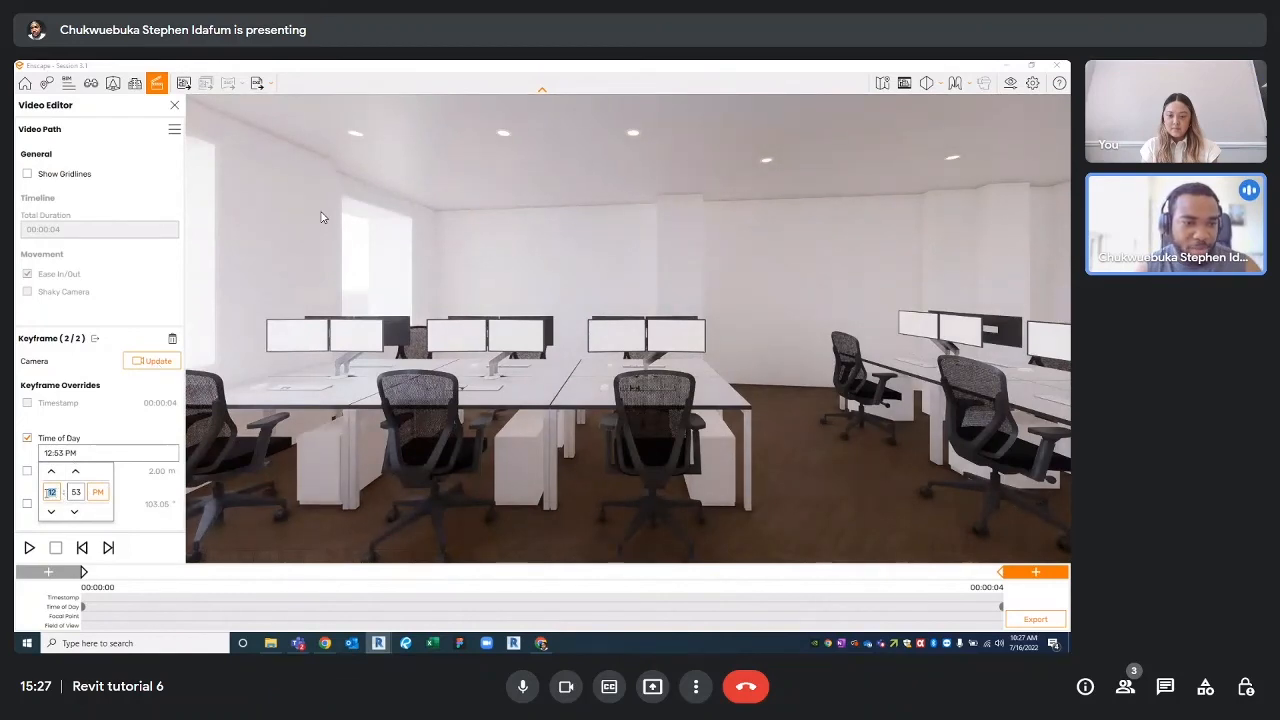
{"action": "left_click", "coordinate": [98, 496]}
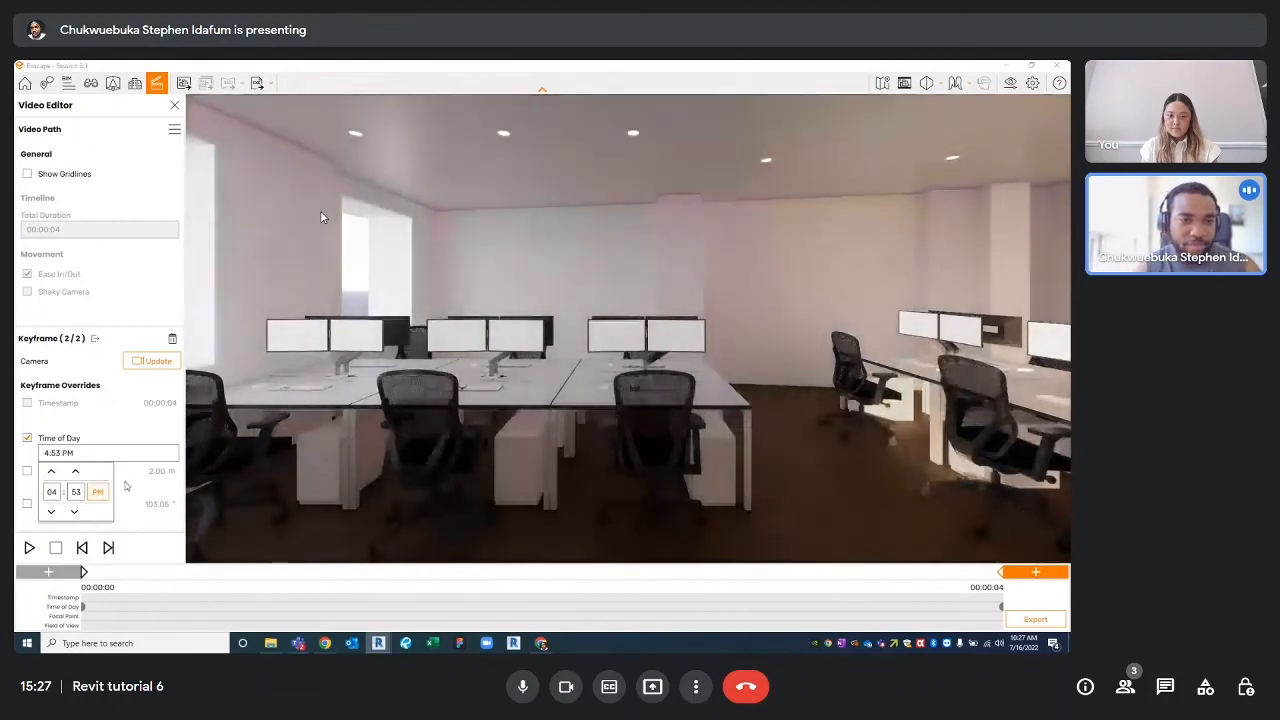
{"action": "left_click", "coordinate": [152, 361]}
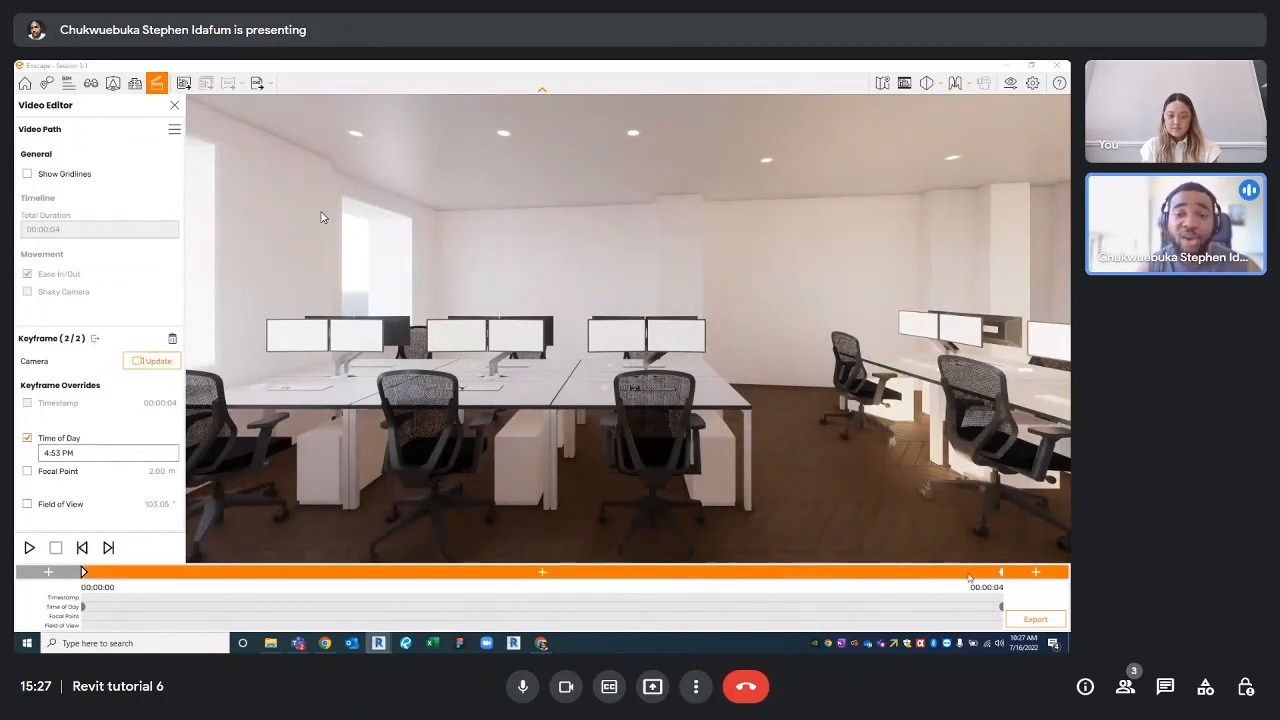
{"action": "left_click", "coordinate": [97, 340]}
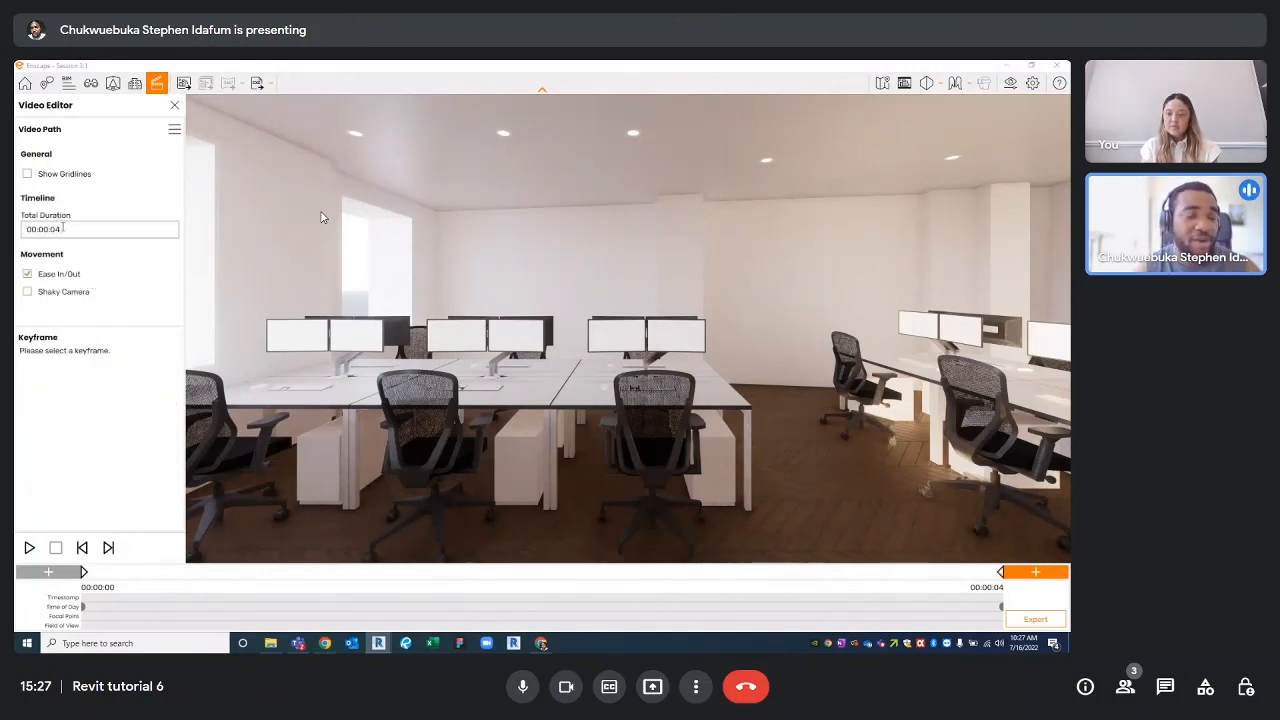
- Set the video path's total duration to 00:00:20 and preview the walkthrough
{"action": "left_click", "coordinate": [56, 230]}
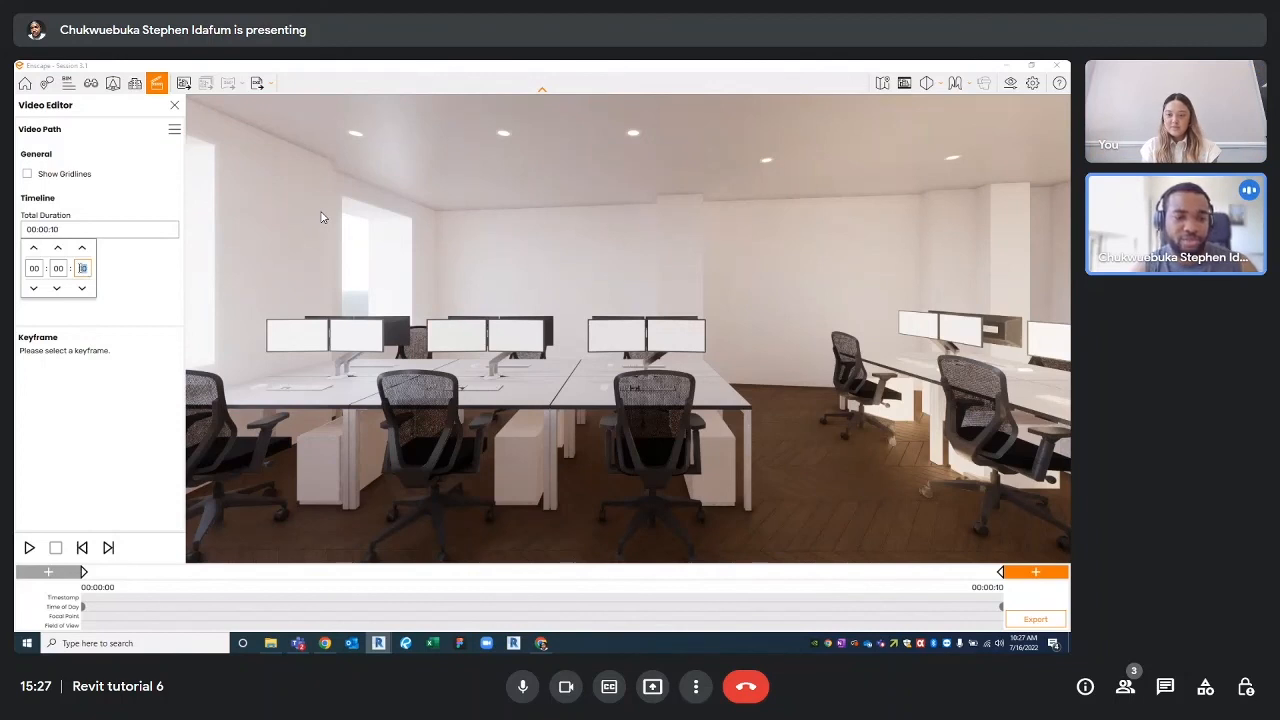
{"action": "type", "text": "0"}
{"action": "left_click", "coordinate": [123, 270]}
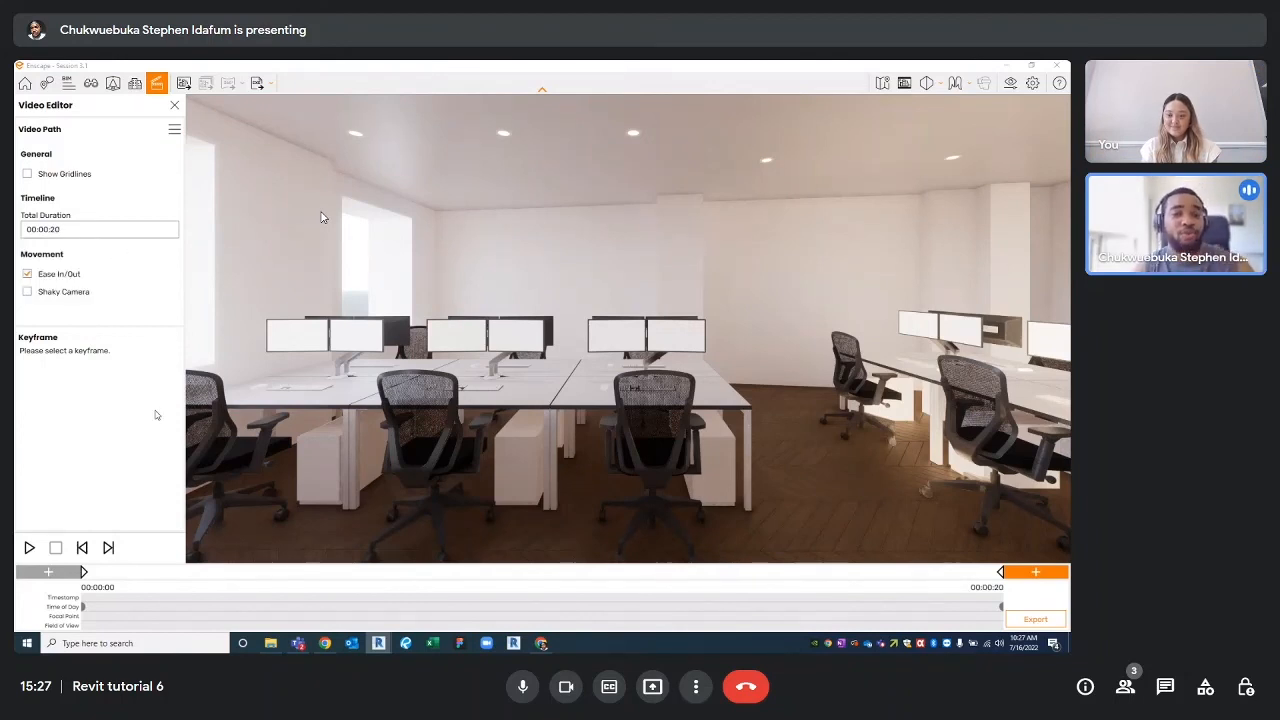
{"action": "left_click", "coordinate": [28, 549]}
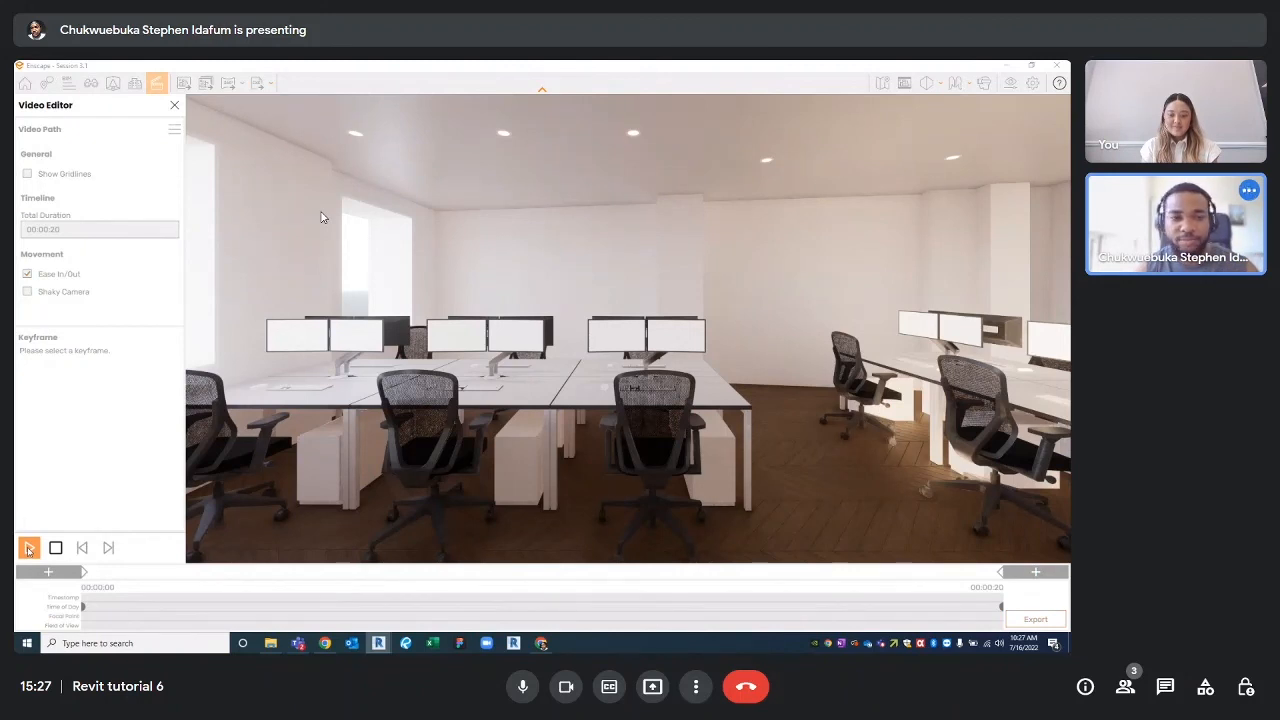
{"action": "left_click", "coordinate": [29, 548]}
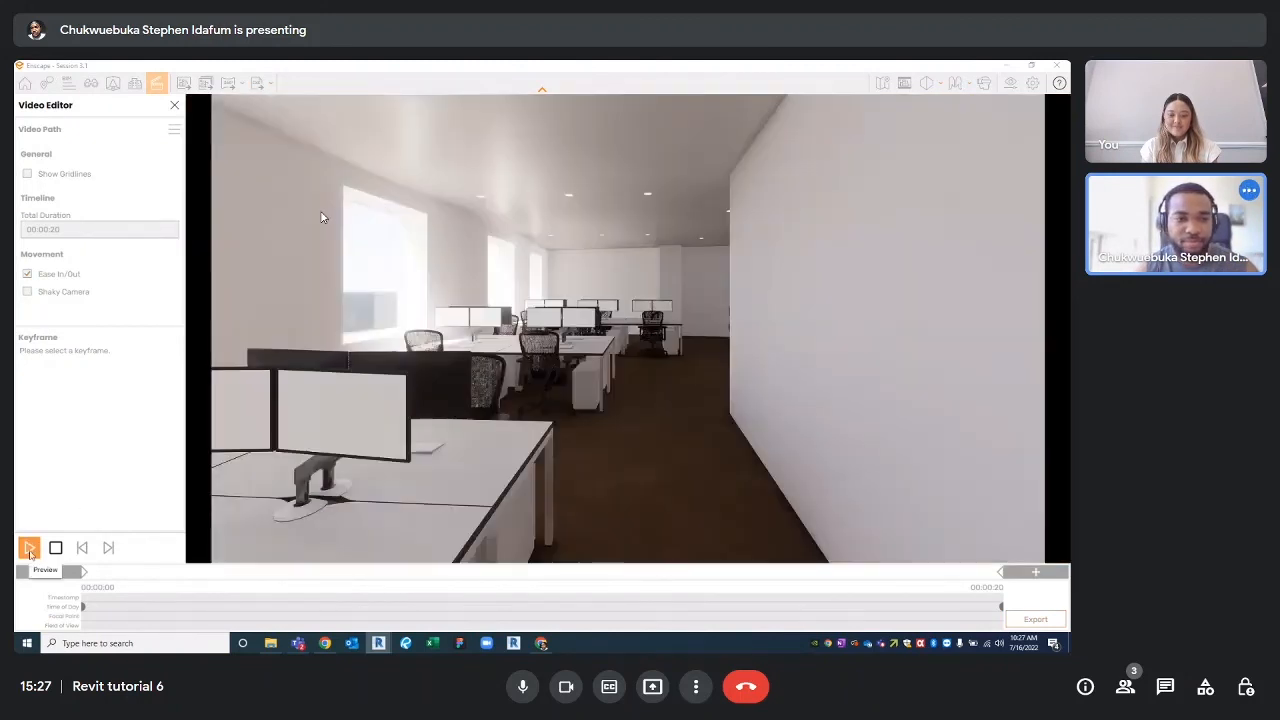